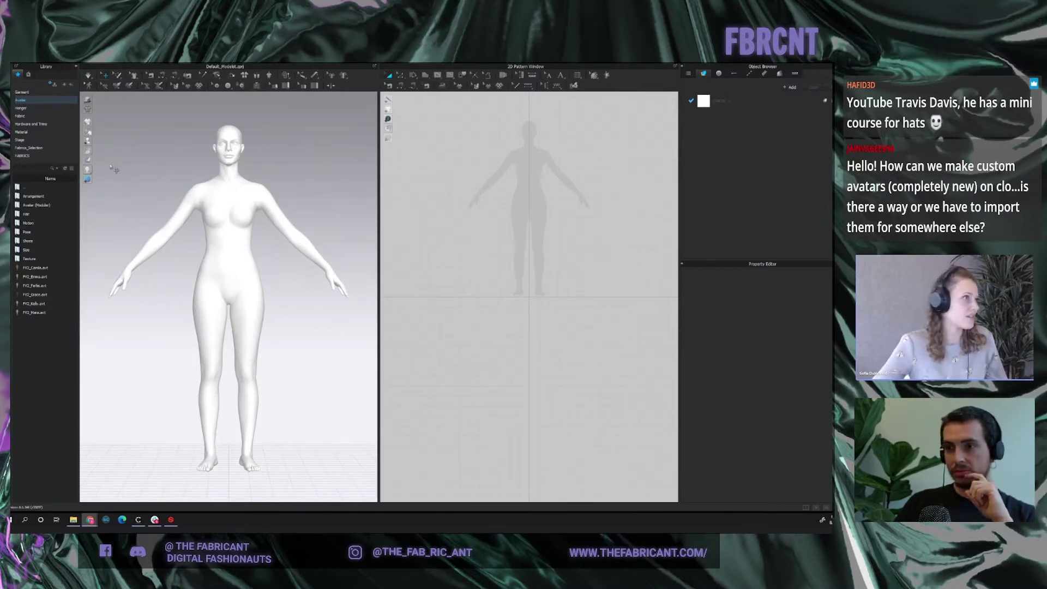
Load the Female_T-shirt garment from the garment library onto the avatar.
left_click(26, 92)
mouse_move(34, 205)
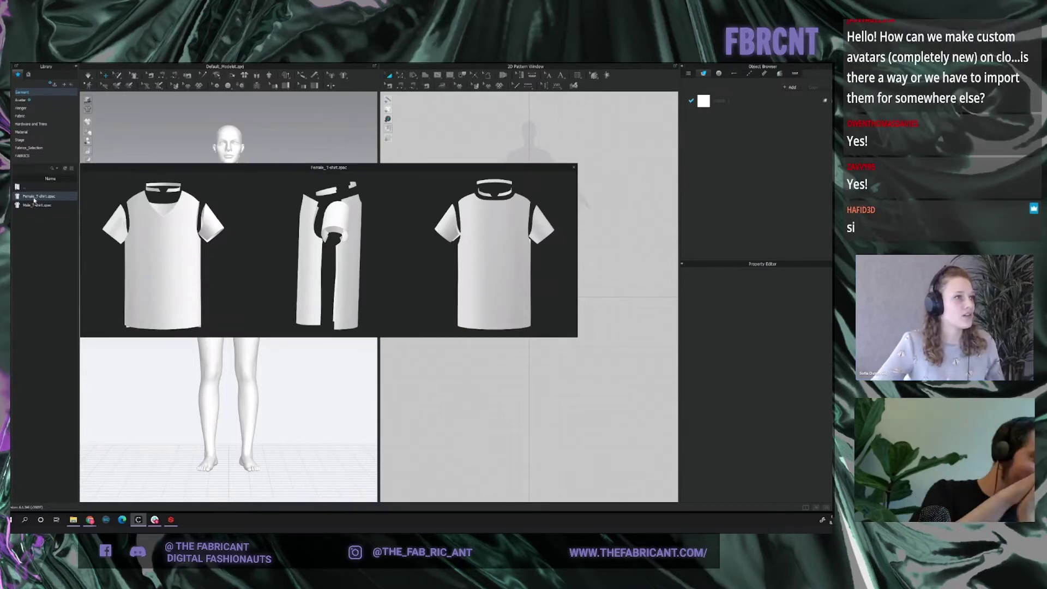
double_click(35, 200)
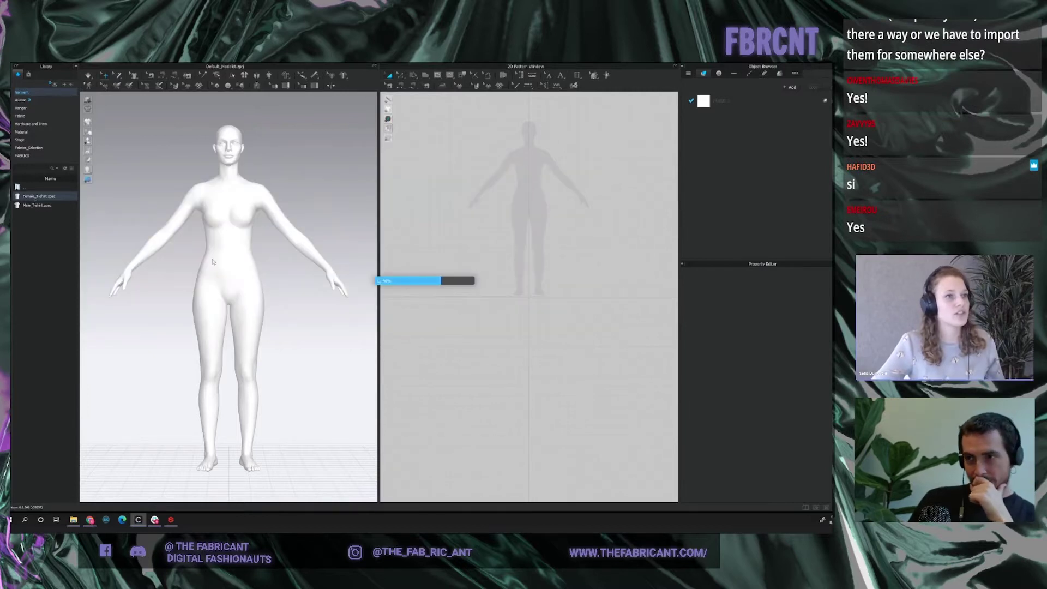
left_click(419, 287)
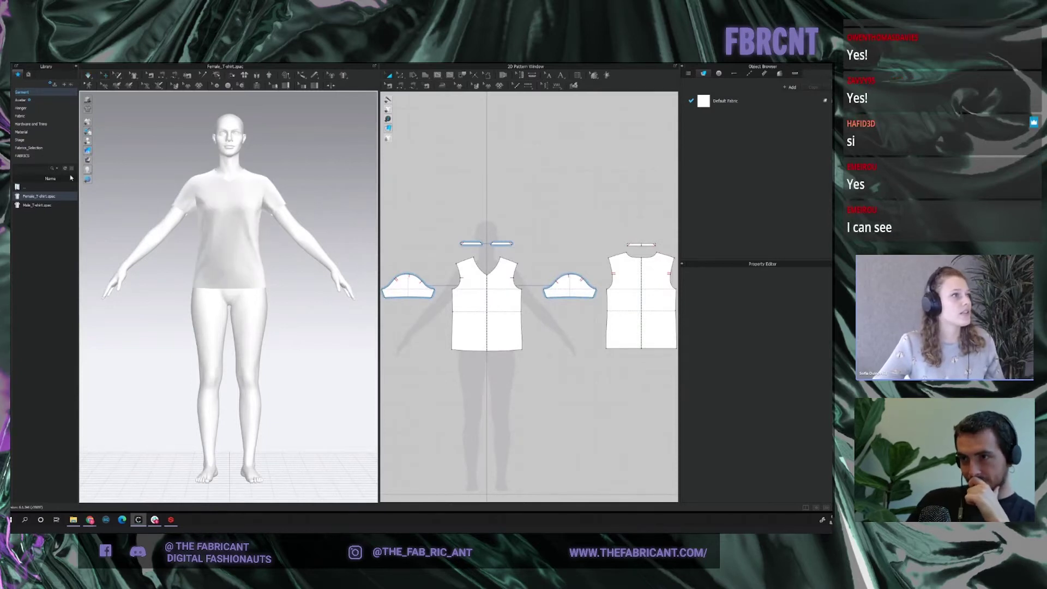
Apply the FV2_02_Attention pose to the avatar using the pose-only option that maintains the avatar size.
left_click(31, 100)
double_click(41, 209)
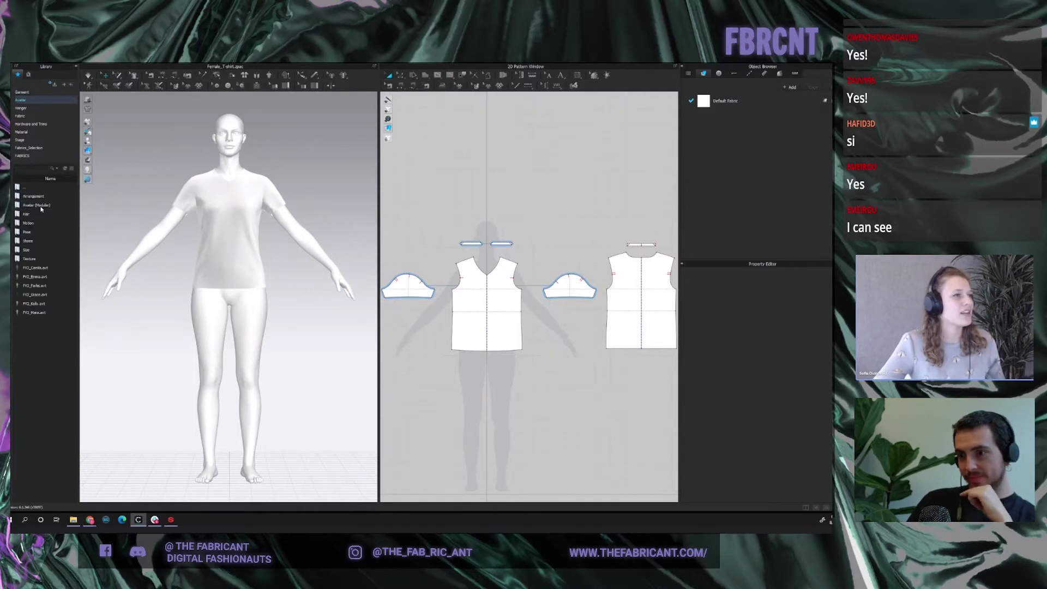
double_click(27, 231)
double_click(36, 214)
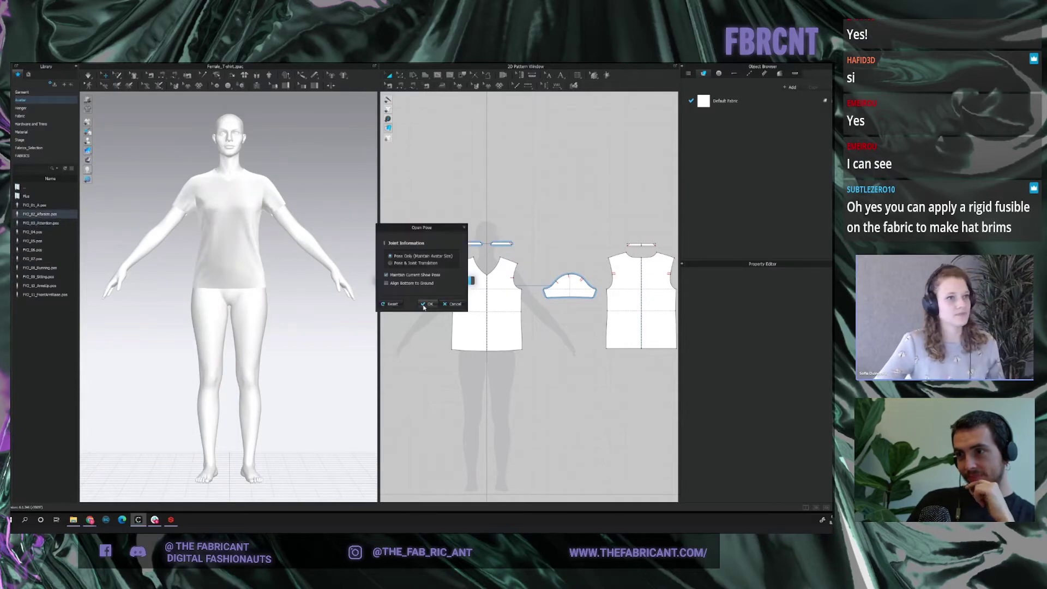
left_click(427, 304)
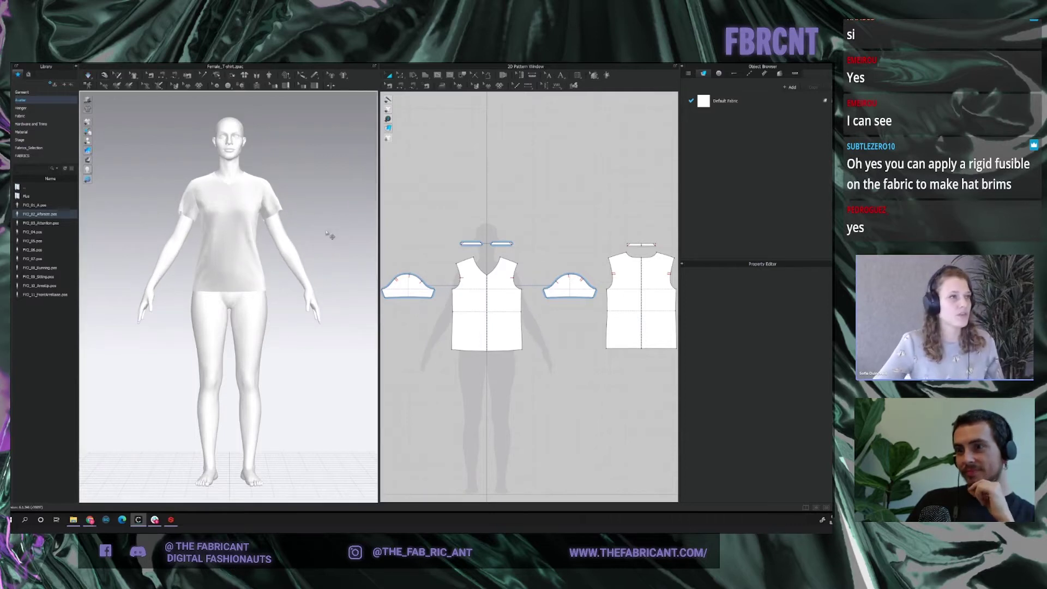
Inspect how the T-shirt and both of its sleeves sit on the posed avatar.
scroll(320, 227, "up", 4)
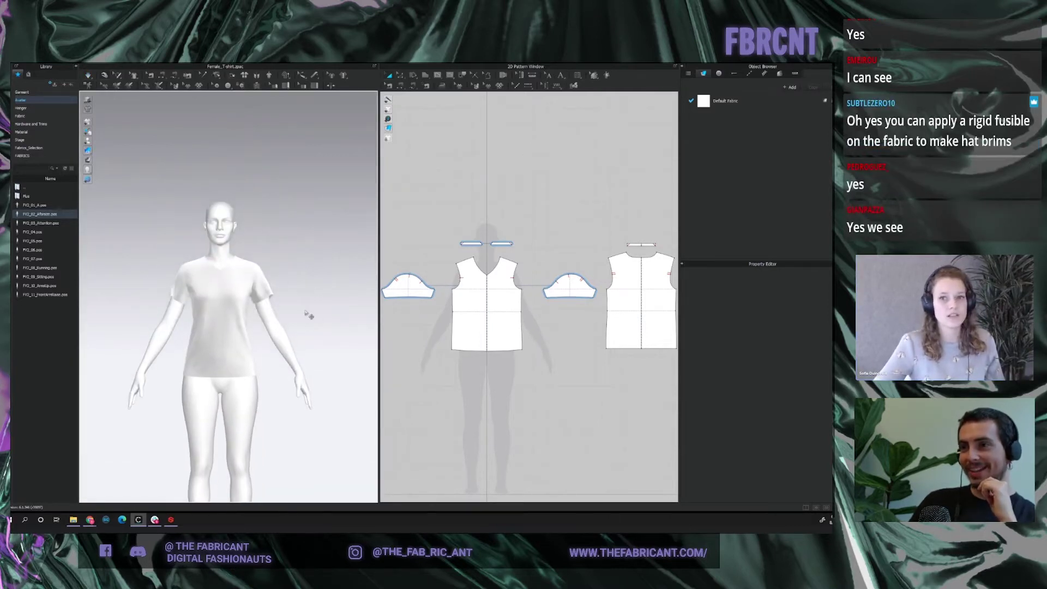
scroll(312, 313, "up", 3)
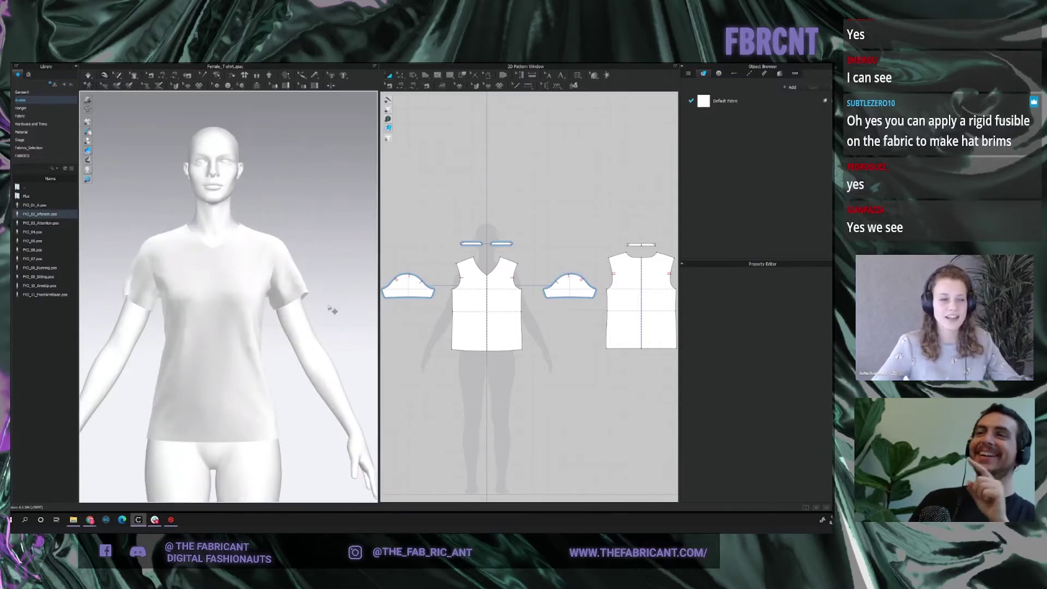
left_click(299, 303)
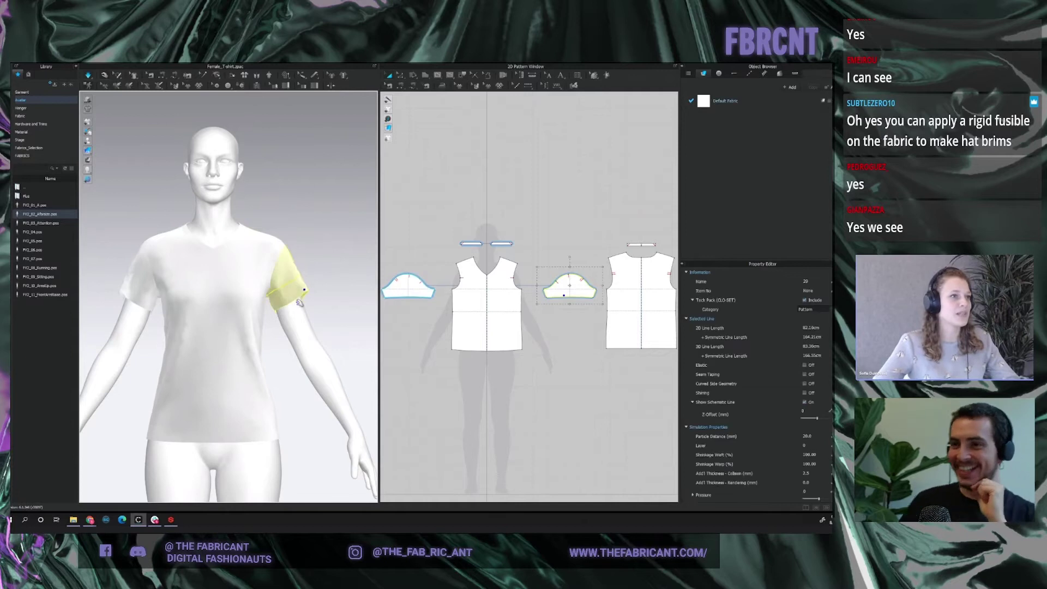
left_click(118, 294)
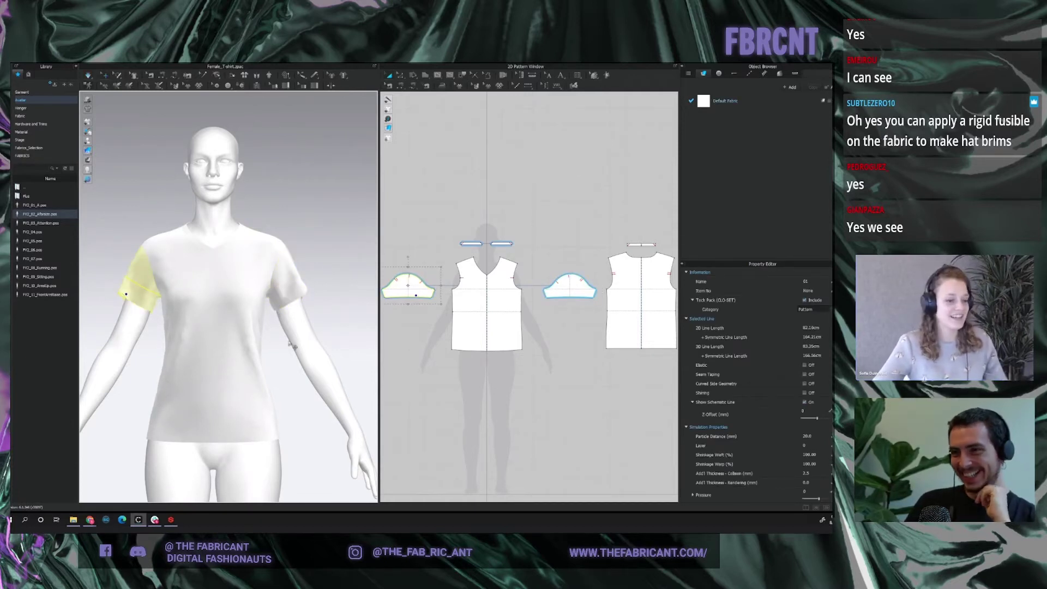
scroll(291, 344, "down", 5)
left_click(325, 294)
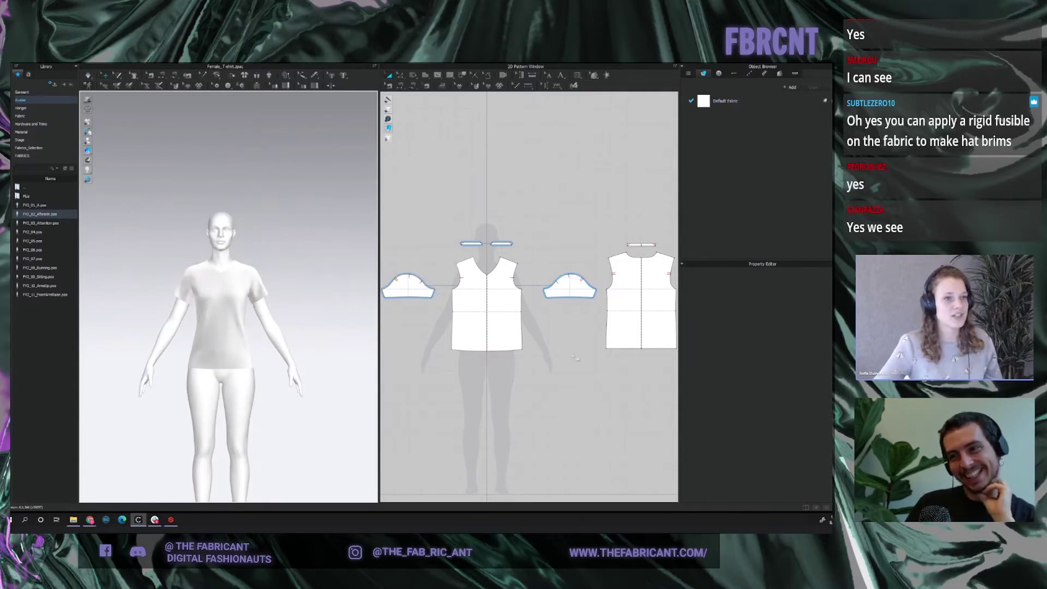
Trace the waist baselines of the front and back body patterns as internal lines.
left_click(506, 313)
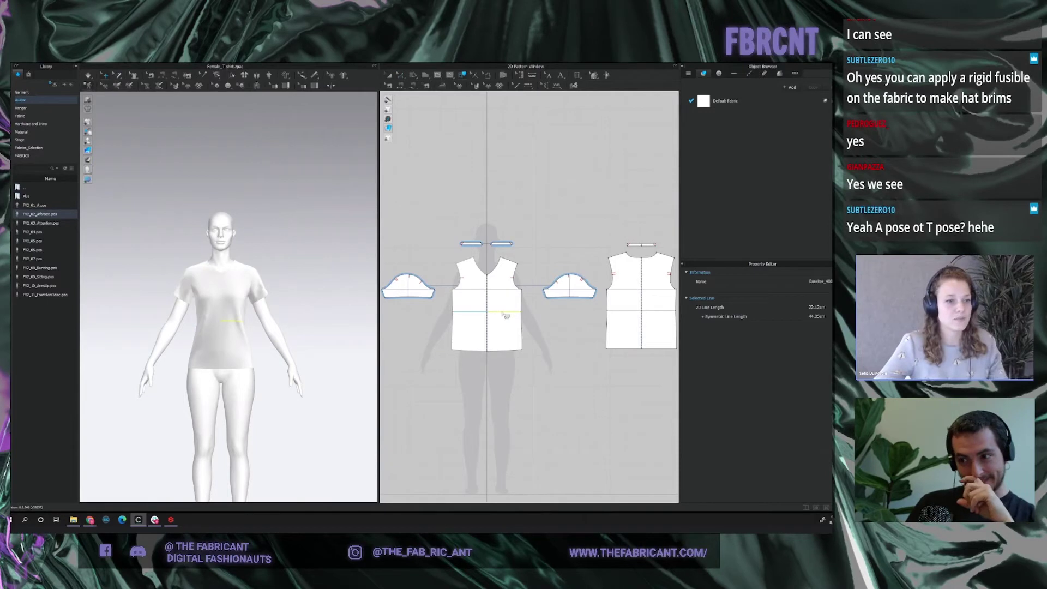
right_click(622, 314)
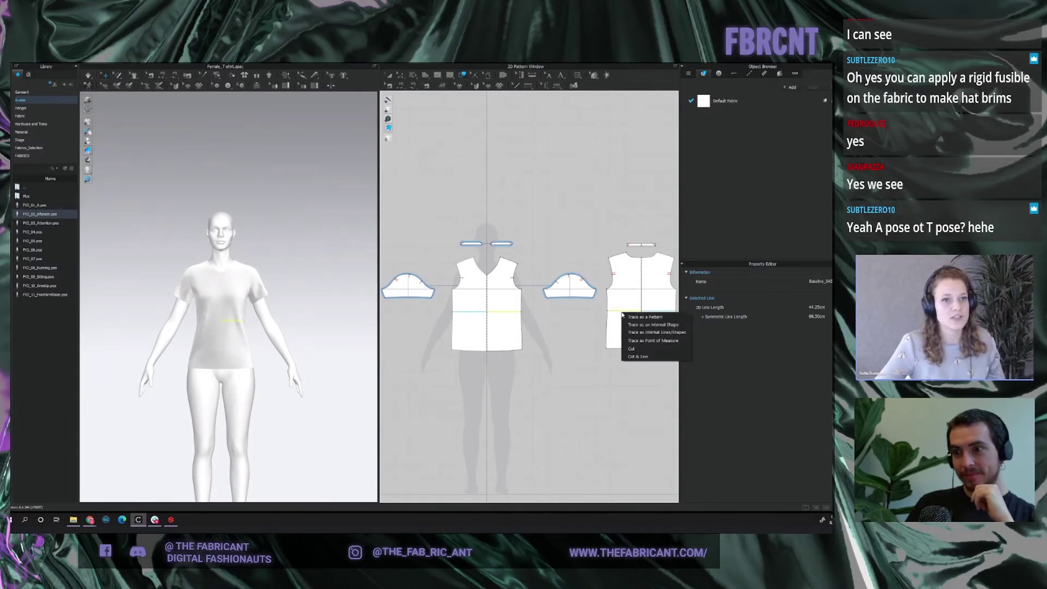
left_click(641, 333)
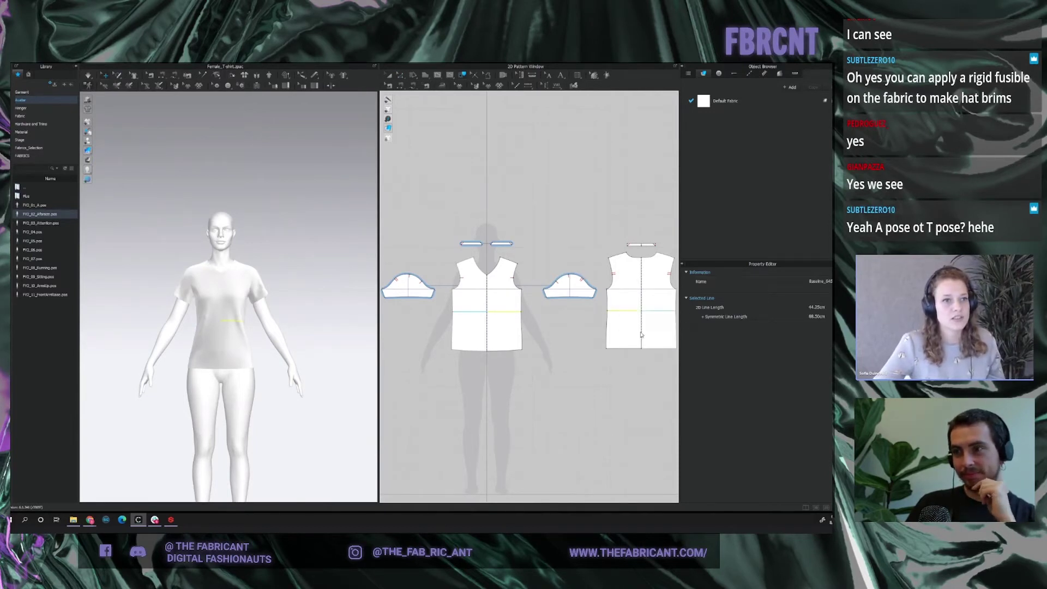
Cut and sew the back and front body patterns along their internal waist lines.
right_click(628, 314)
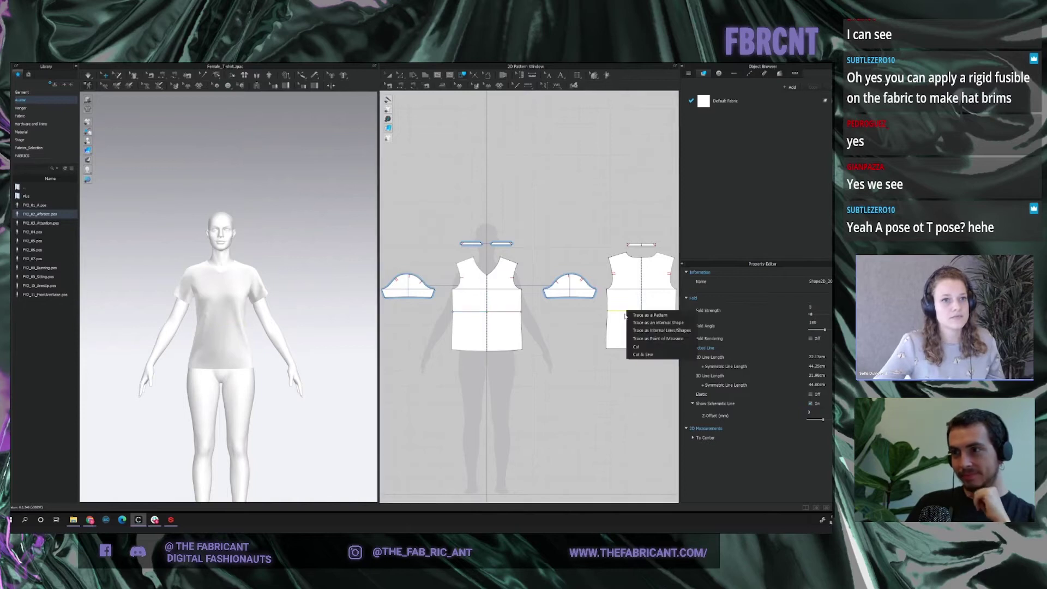
left_click(642, 354)
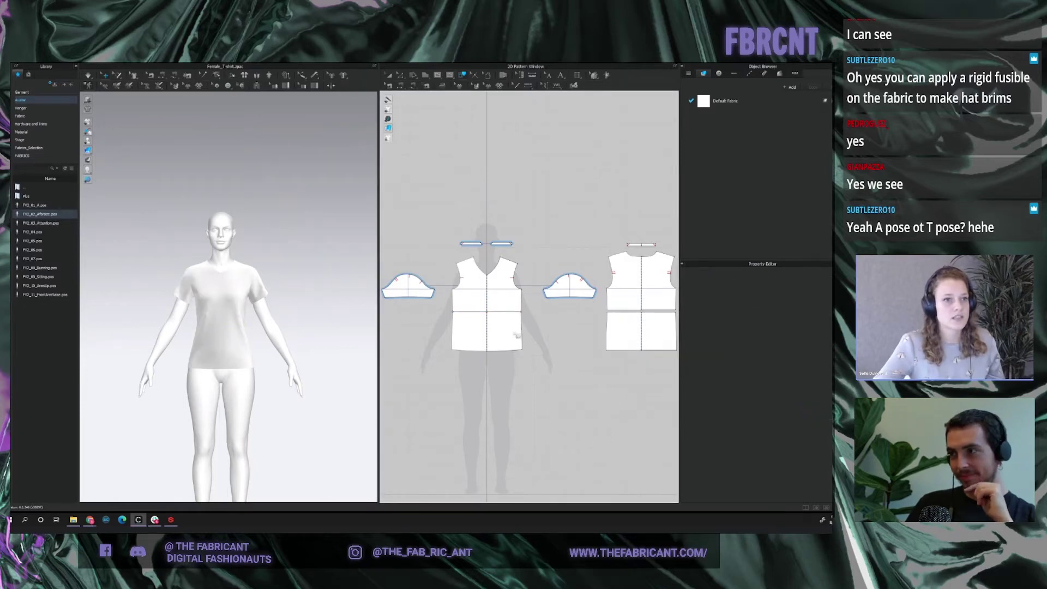
right_click(507, 312)
left_click(525, 355)
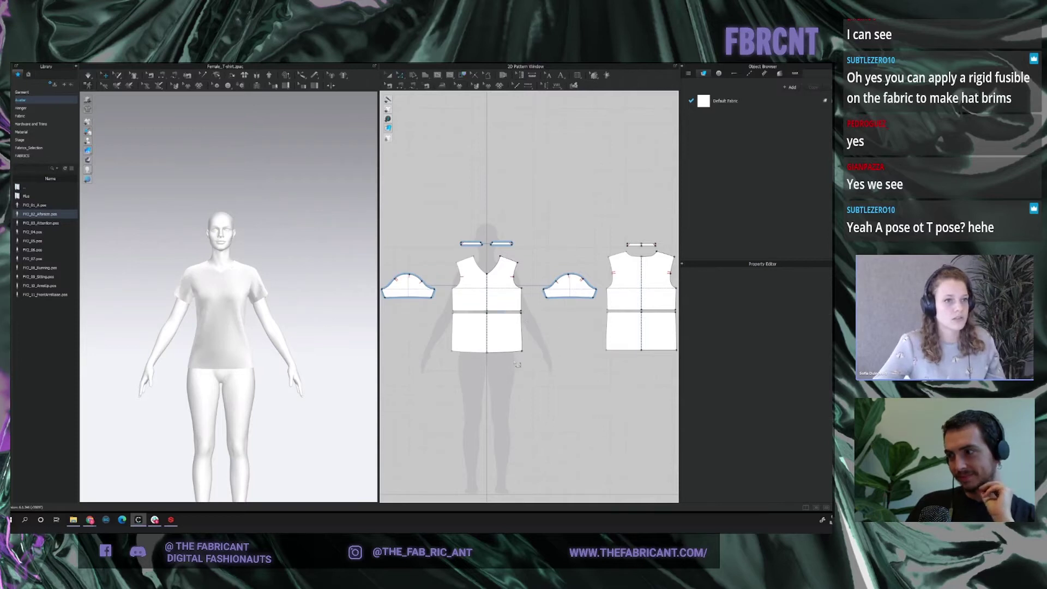
Lengthen the front and back lower panels by moving both hem lines down 45 cm.
left_click(508, 355)
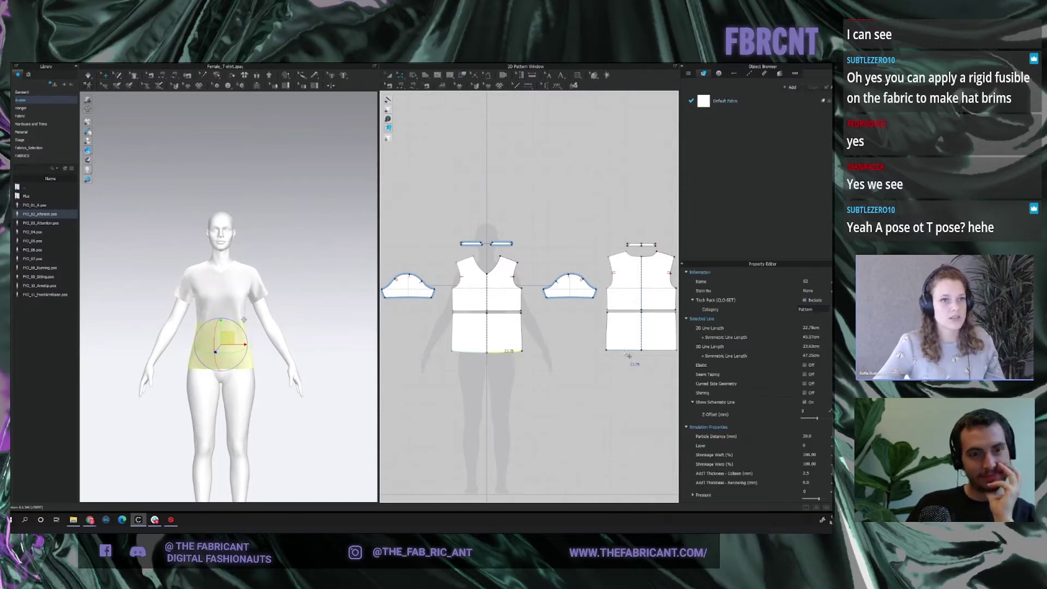
left_click(628, 352, "shift")
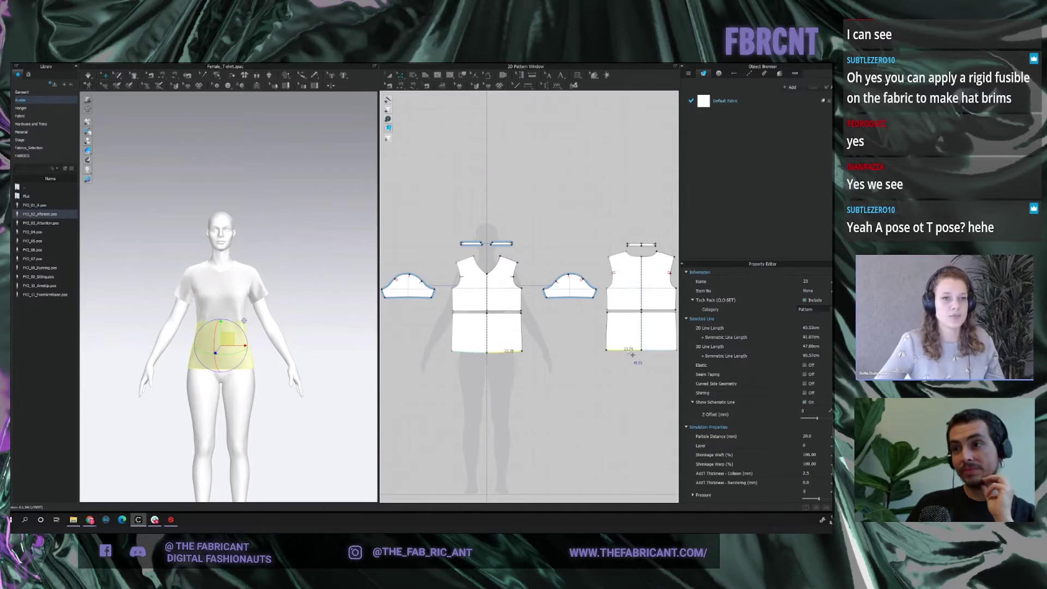
left_click_drag(633, 355, 628, 416)
right_click(629, 415)
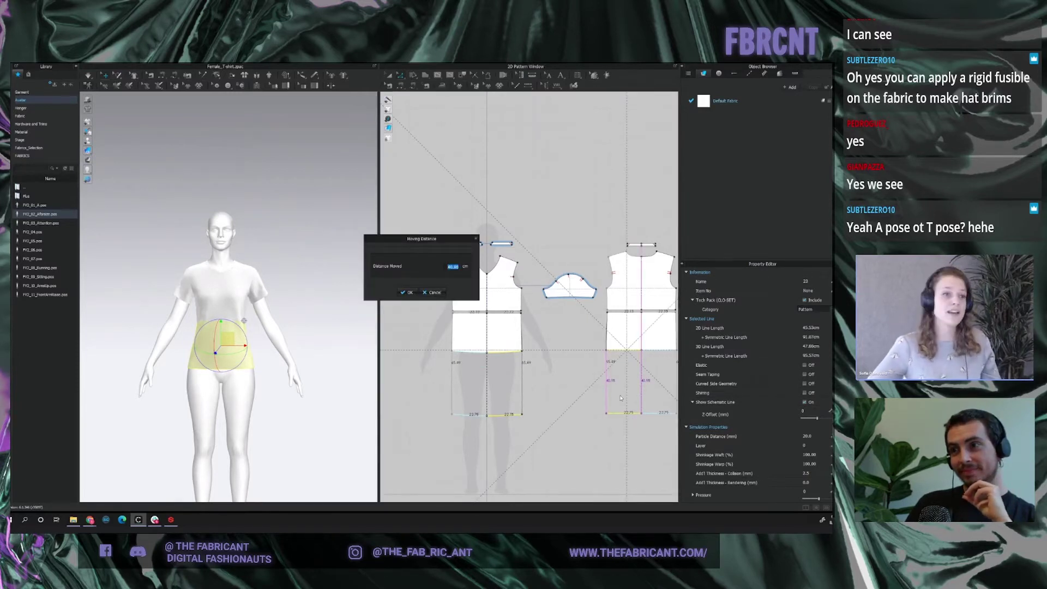
type("545")
key("Return")
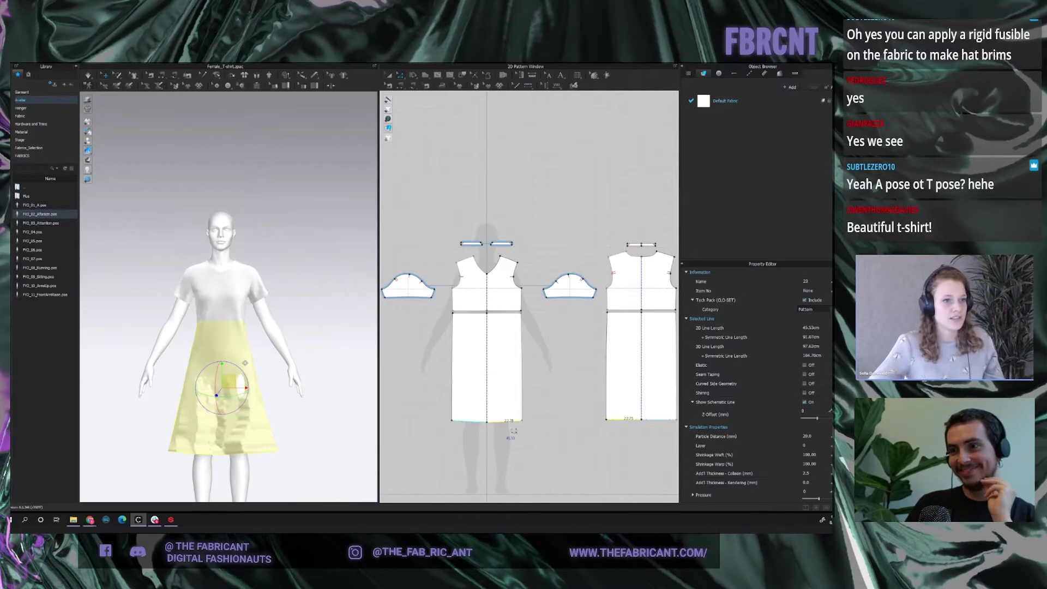
left_click(560, 406)
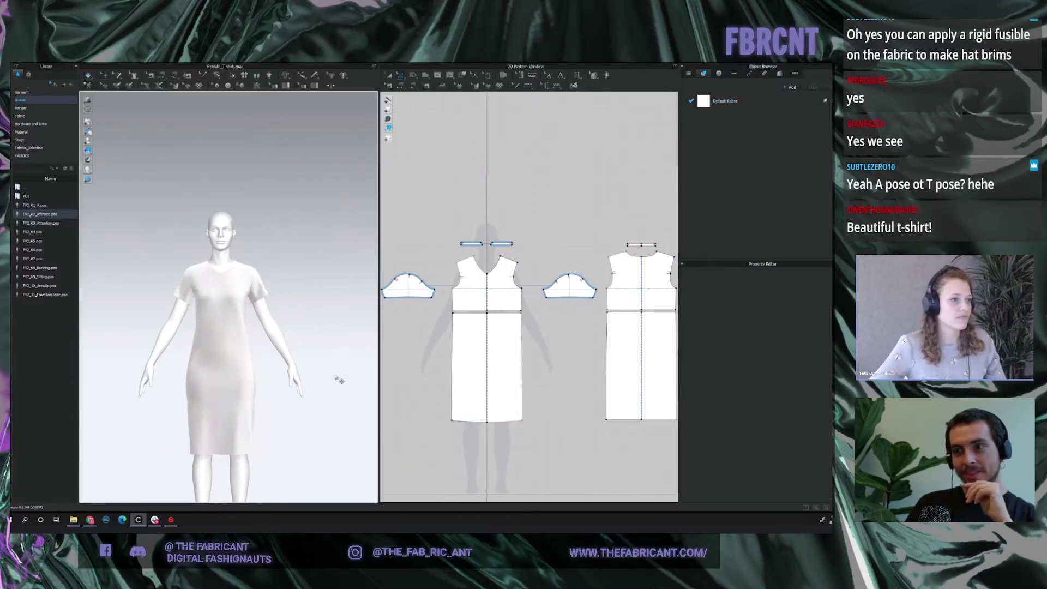
Extend the front and back skirt hems downward by a further 20 cm.
scroll(329, 380, "up", 2)
scroll(329, 380, "down", 5)
middle_click_drag(329, 380, 332, 346)
scroll(332, 346, "up", 2)
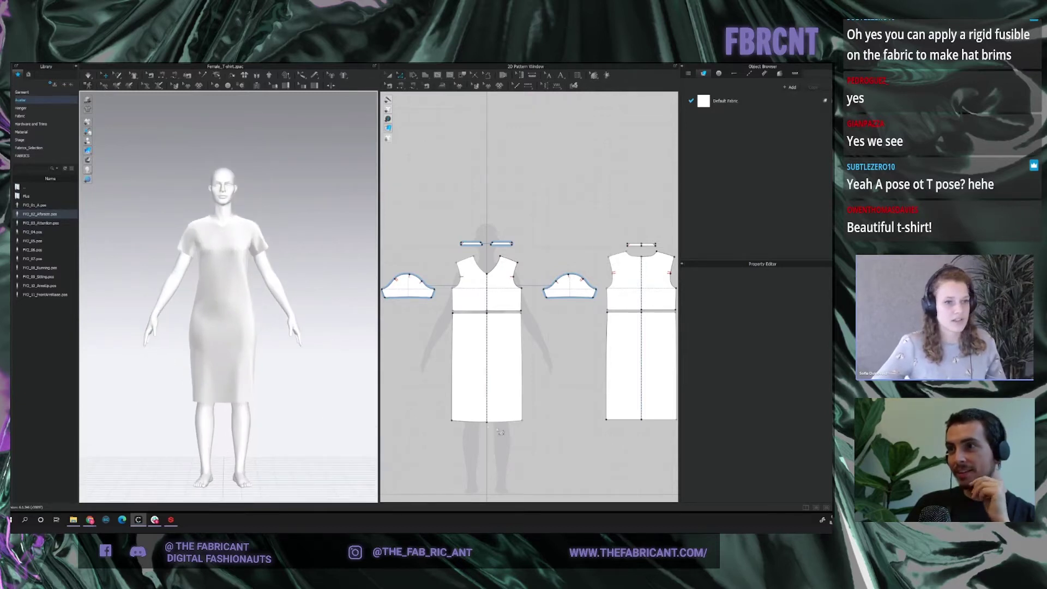
left_click(508, 423)
left_click(633, 420, "shift")
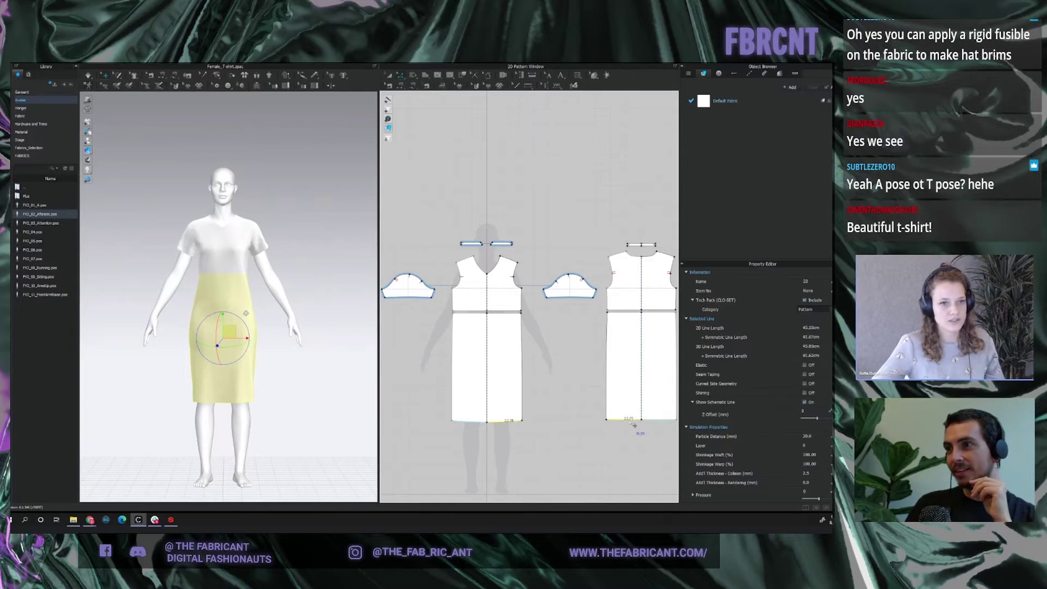
left_click_drag(632, 420, 624, 450)
right_click(625, 450)
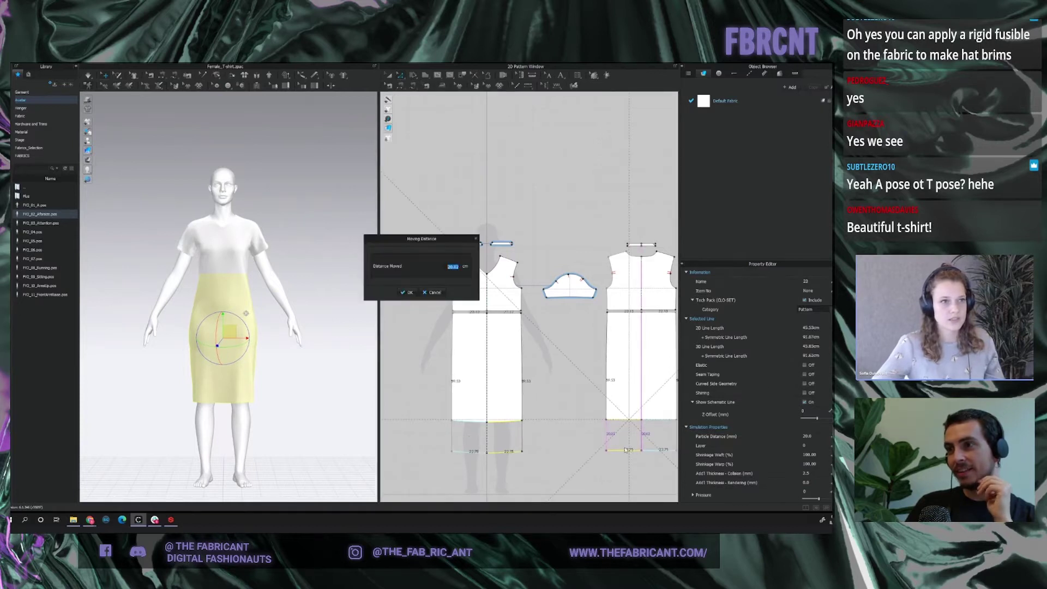
type("20")
key("Return")
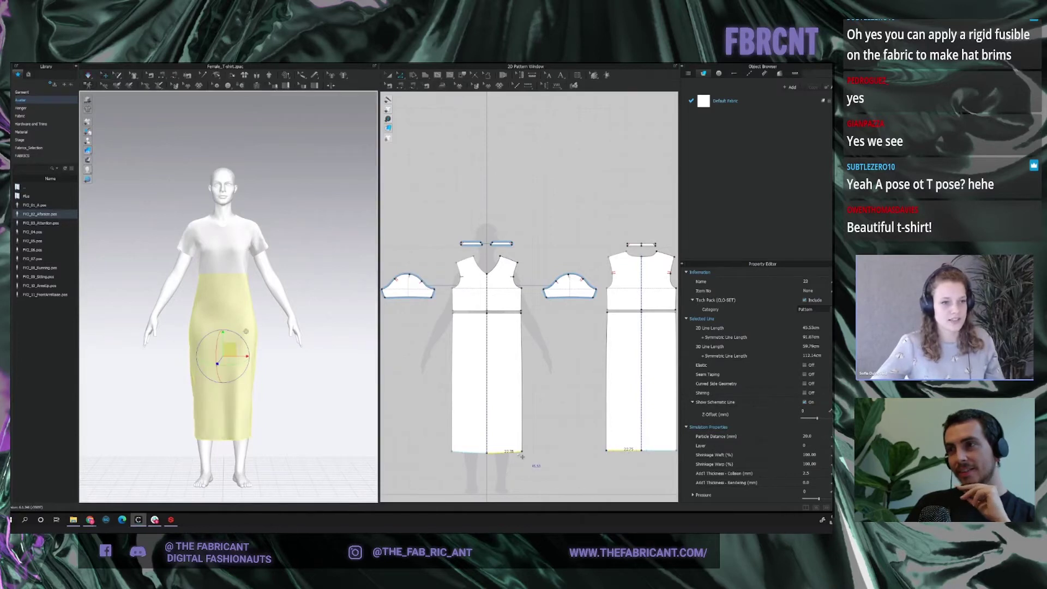
Move the front and back skirt hems down another 20 cm to make the dress ankle length.
left_click_drag(515, 452, 534, 472, "shift")
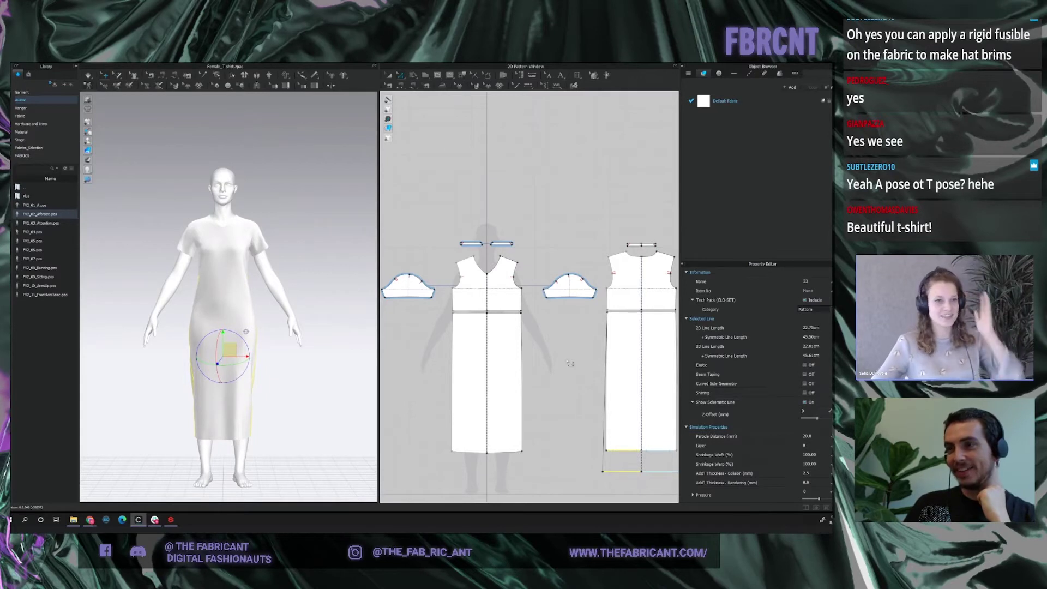
left_click(627, 450, "shift")
left_click_drag(633, 457, 630, 472)
key("Return")
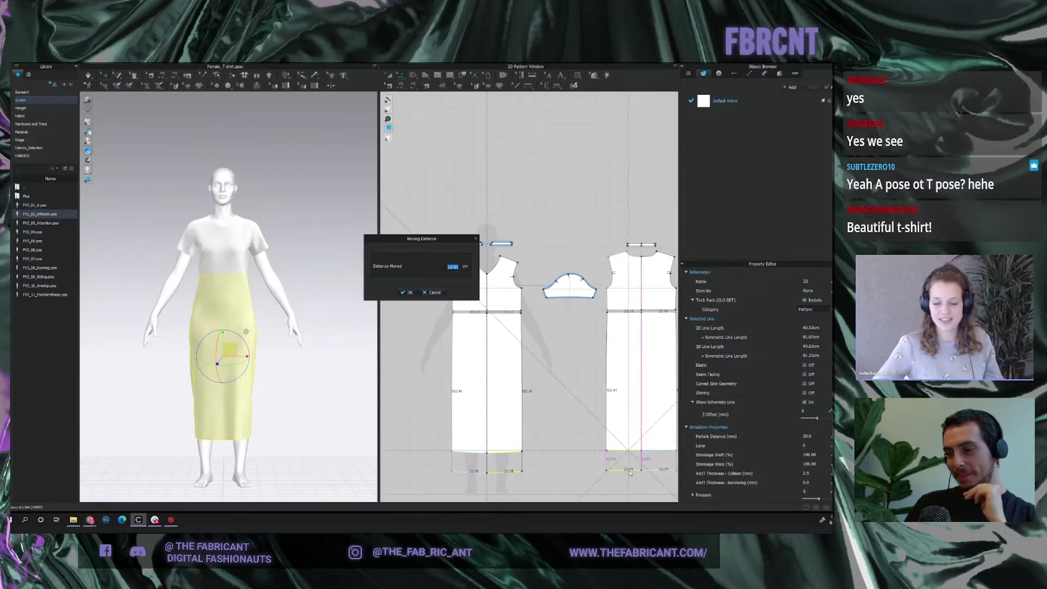
type("20")
key("Return")
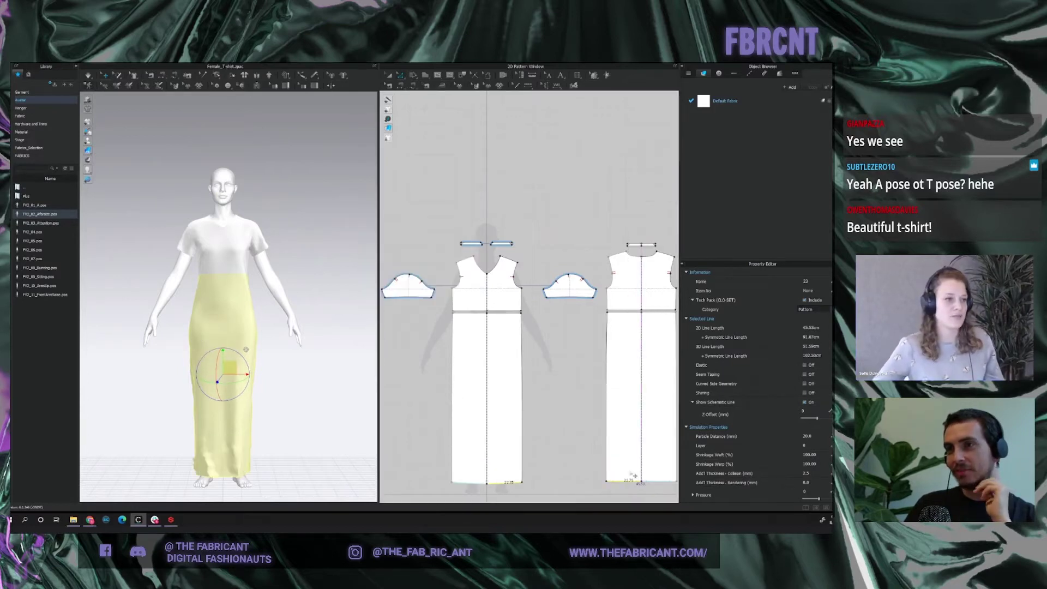
left_click(344, 395)
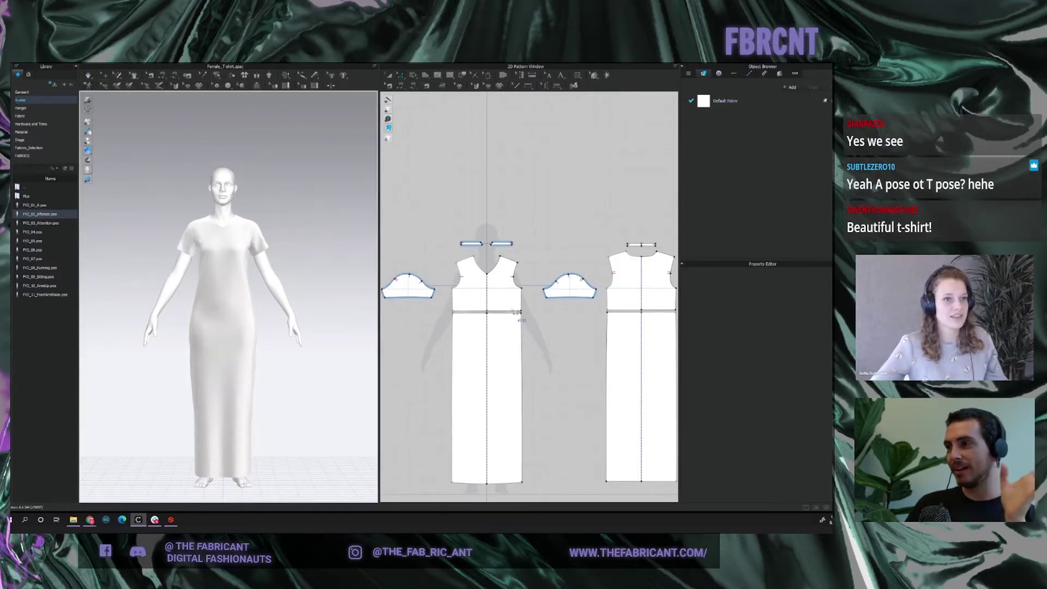
Offset the lower edges of the front and back bodices as internal lines at a distance of 2 cm.
scroll(516, 311, "up", 4)
left_click(512, 316)
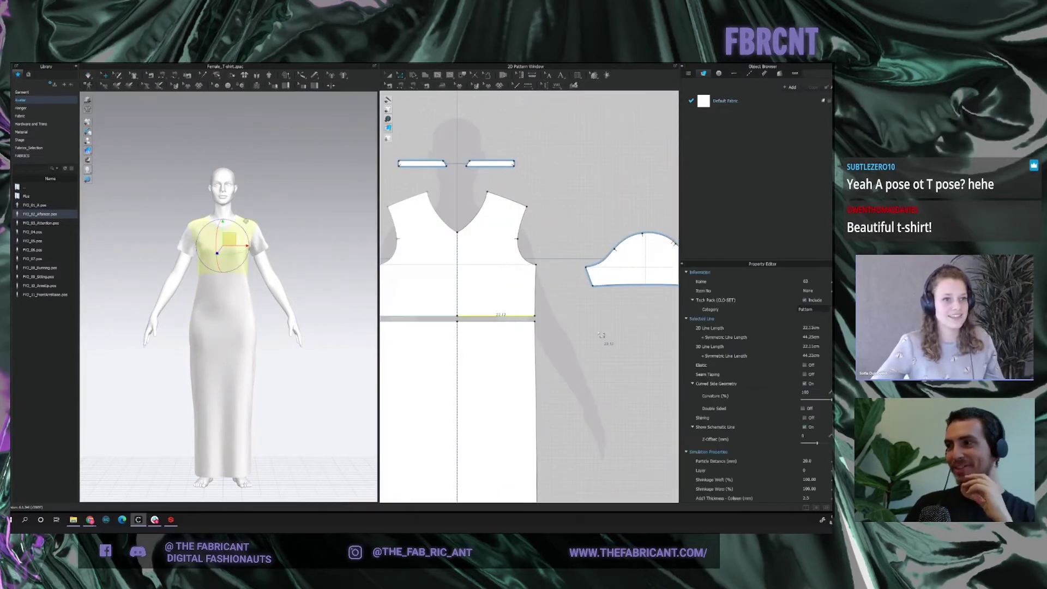
scroll(601, 335, "down", 3)
scroll(599, 338, "up", 2)
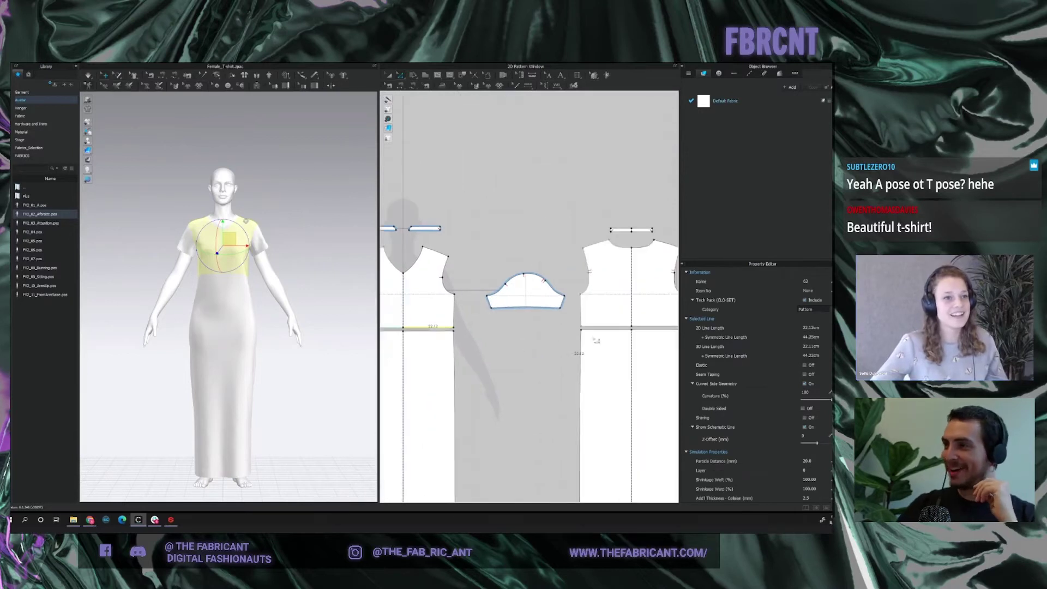
left_click(605, 327, "shift")
right_click(609, 327)
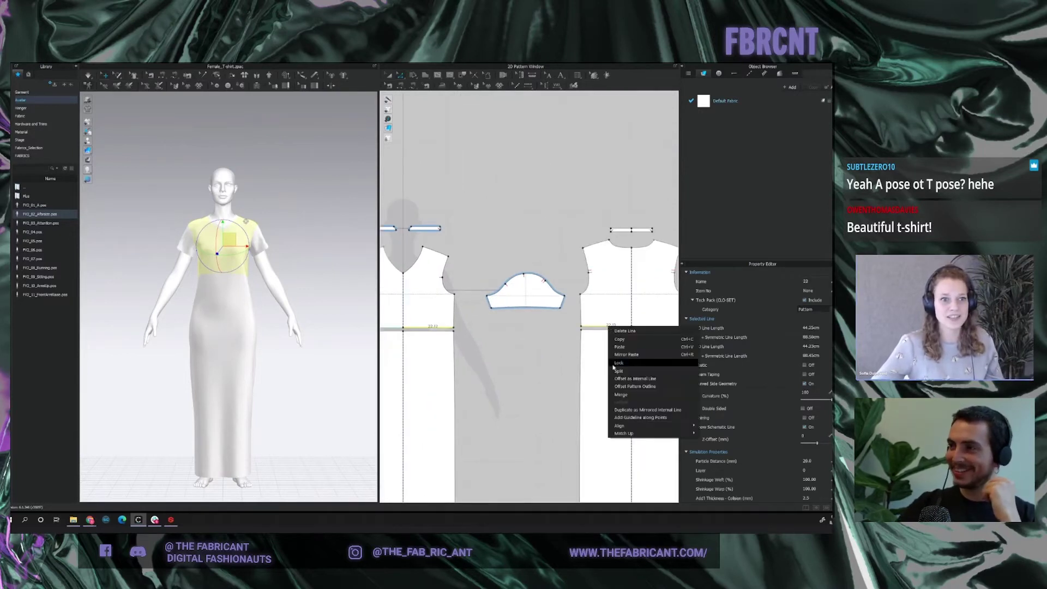
left_click(632, 380)
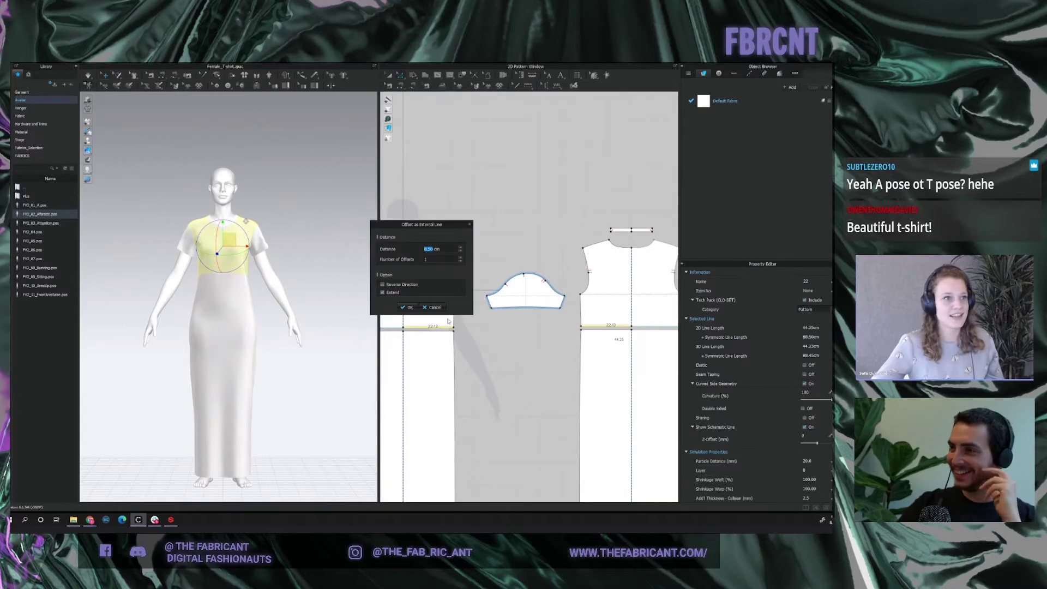
type("2")
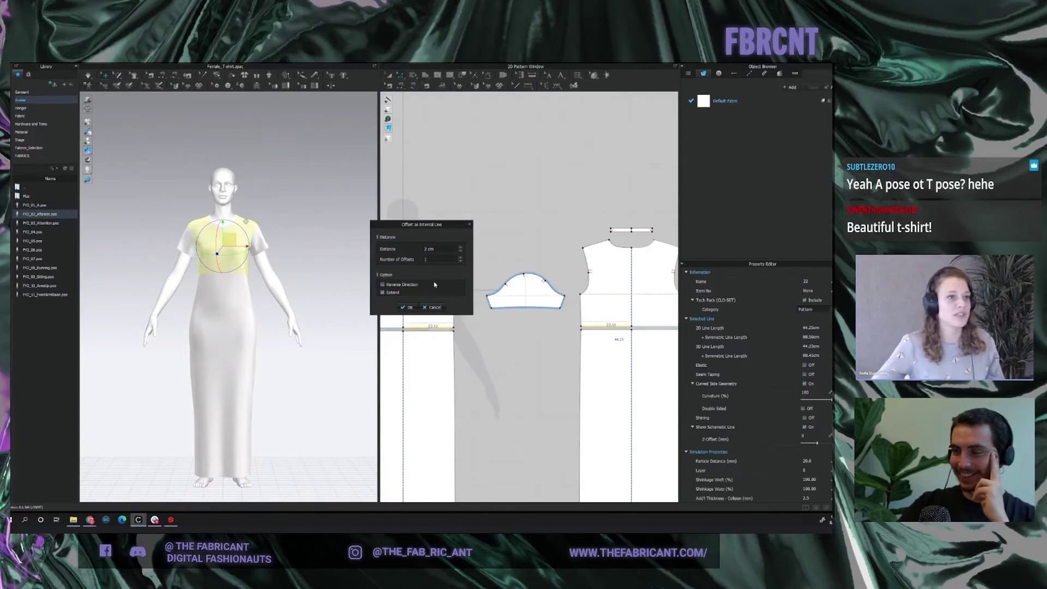
left_click(409, 307)
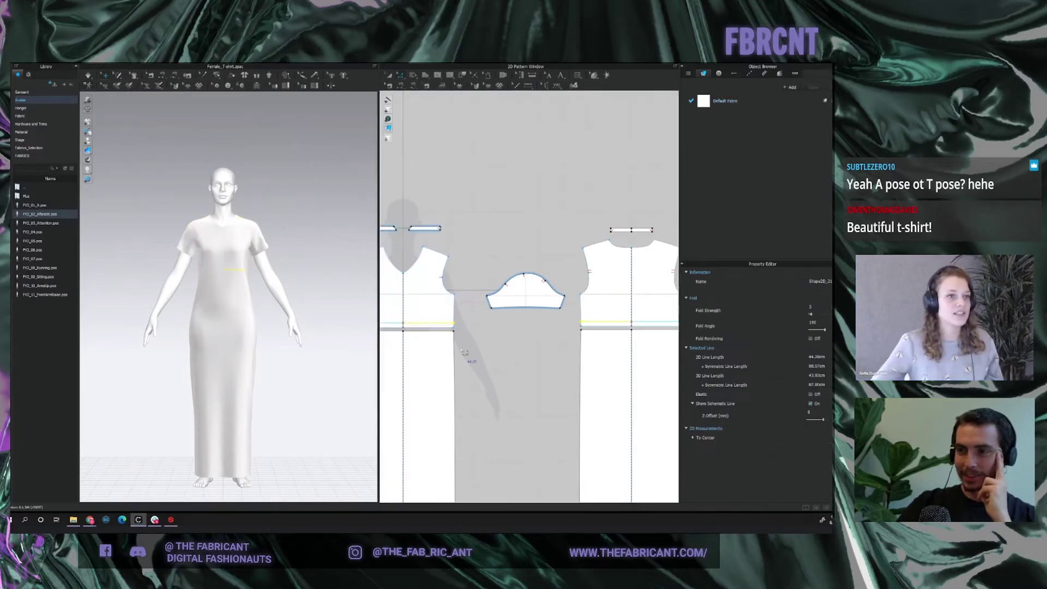
Cut and sew the bodices along the offset lines, and move both skirt panels down away from the resulting waistband strips.
right_click(447, 325)
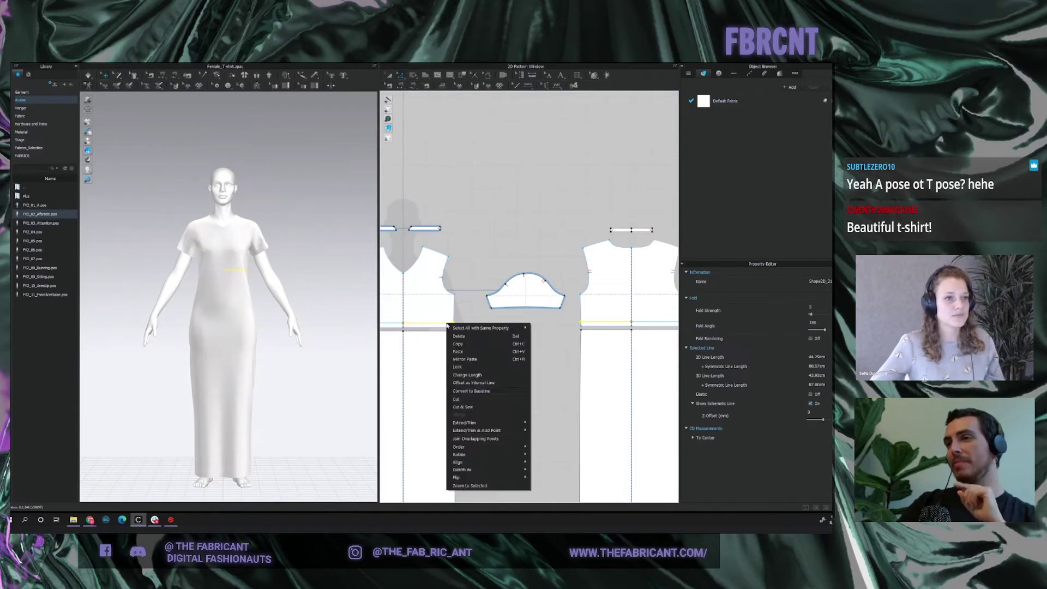
left_click(472, 401)
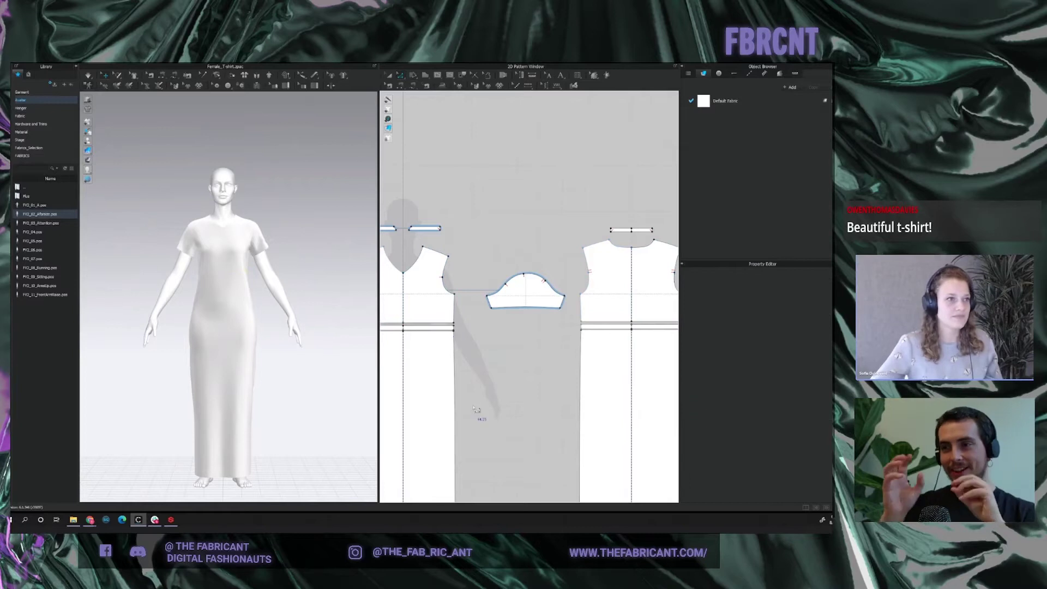
scroll(475, 409, "down", 4)
scroll(477, 414, "up", 1)
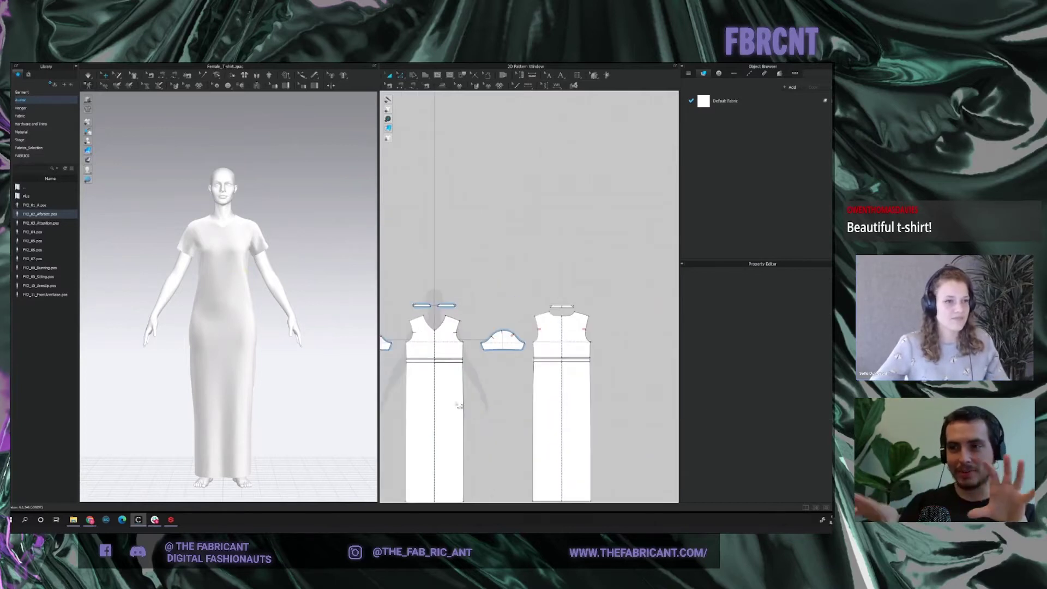
left_click(459, 406)
left_click(543, 396, "shift")
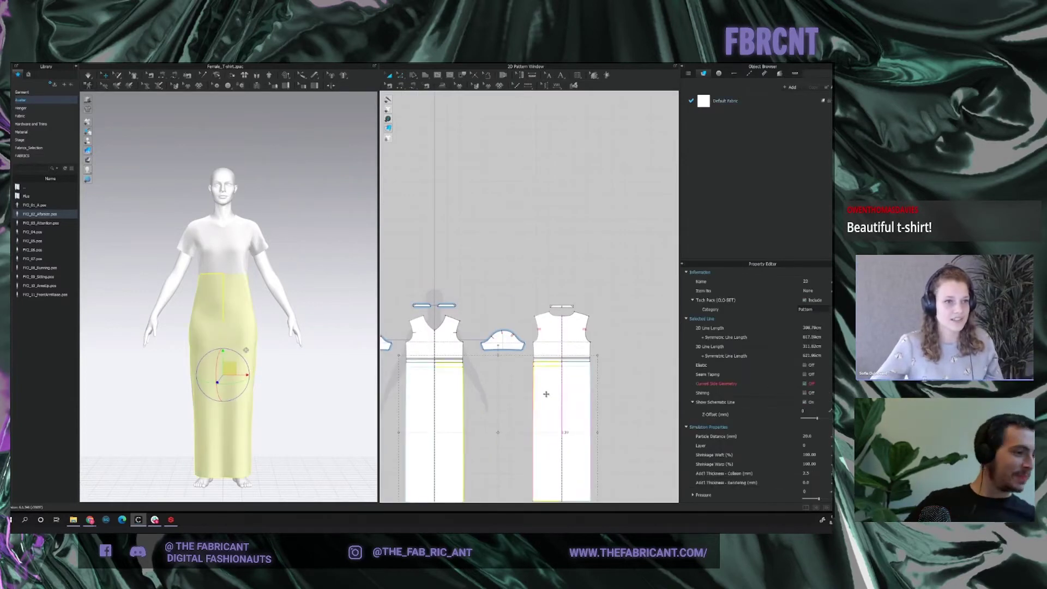
left_click_drag(546, 393, 545, 397)
left_click(503, 390)
scroll(461, 368, "up", 4)
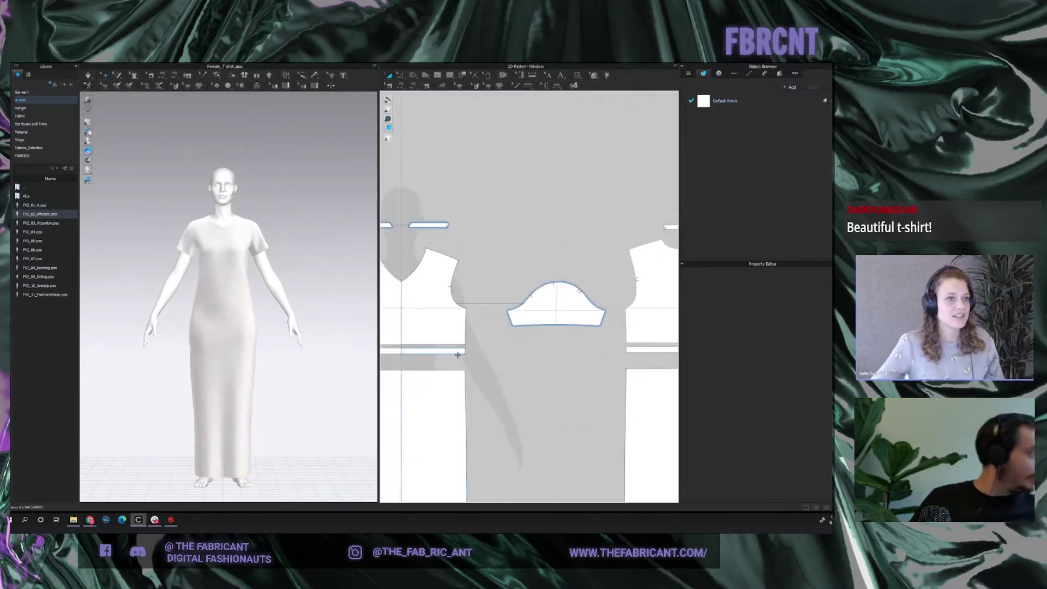
Turn on Elastic for the upper and lower edges of the front and back waistband strips and simulate the dress.
left_click(456, 352)
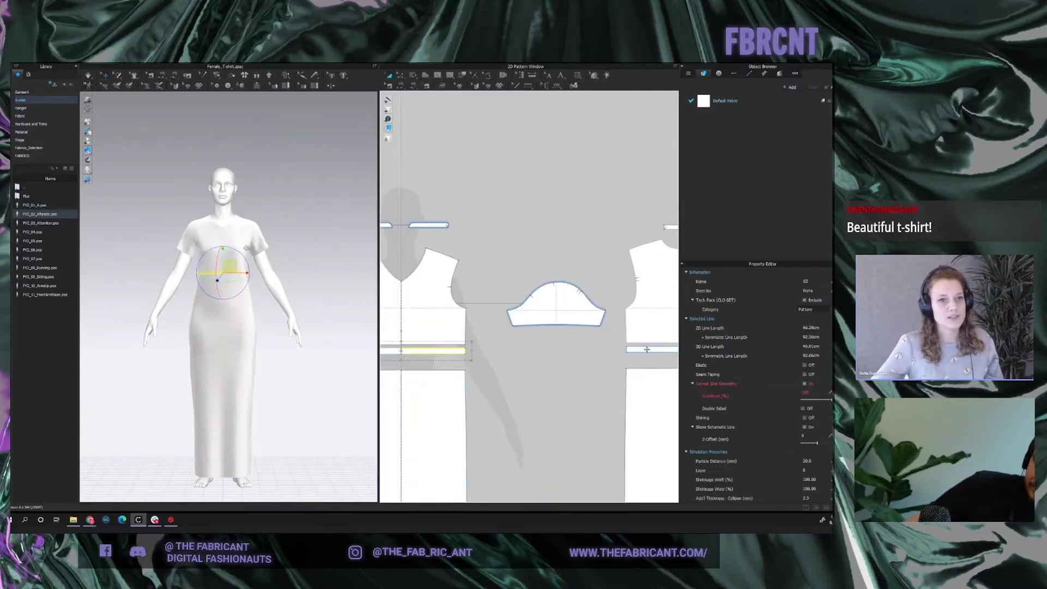
left_click(522, 387)
key("z")
left_click(439, 354)
left_click(439, 348, "shift")
left_click(661, 353, "shift")
left_click(662, 350, "shift")
left_click(804, 364)
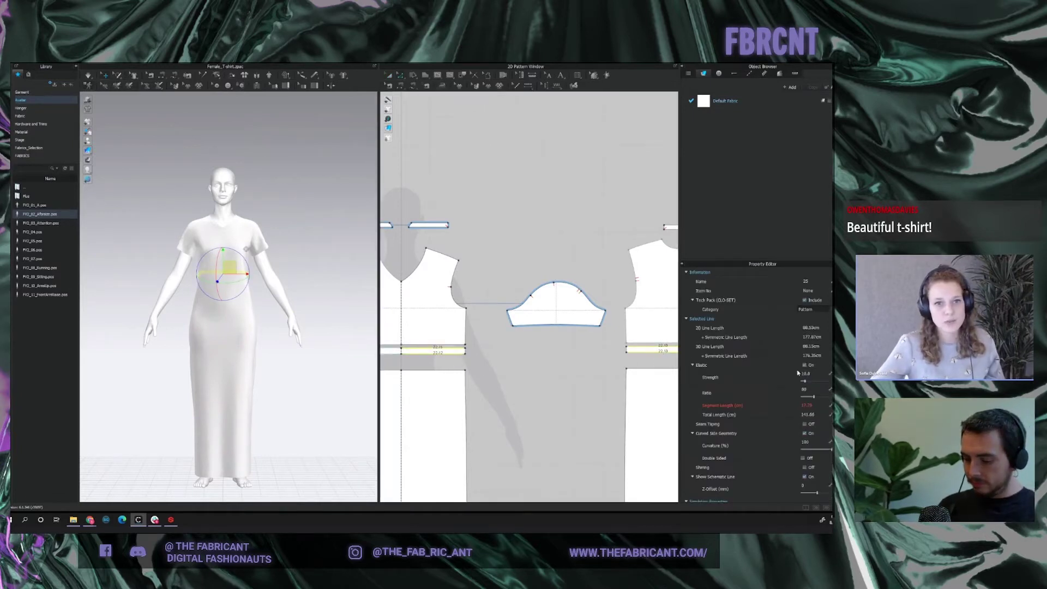
left_click(484, 271)
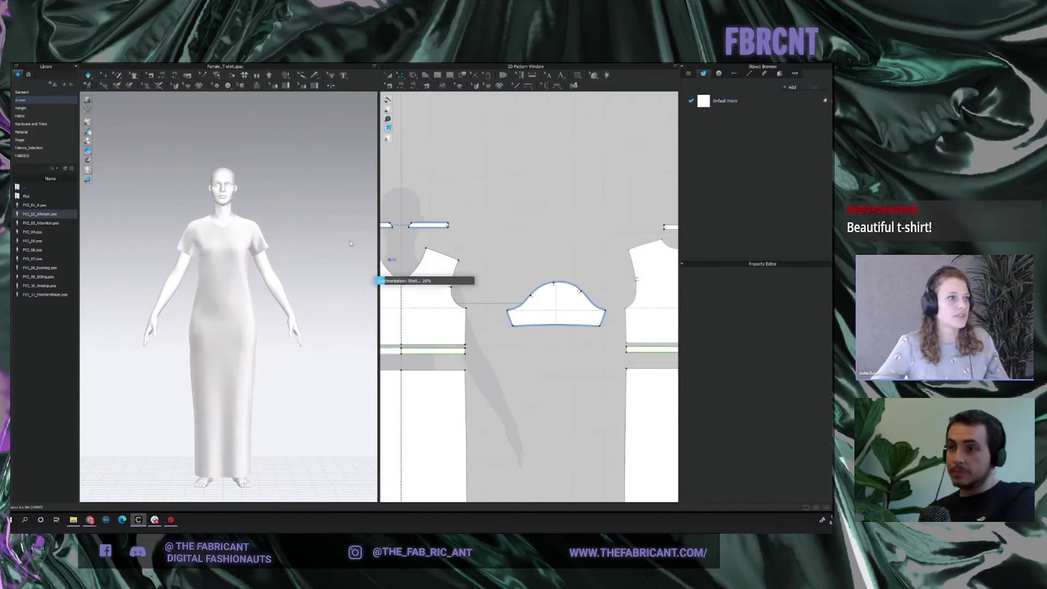
key("space")
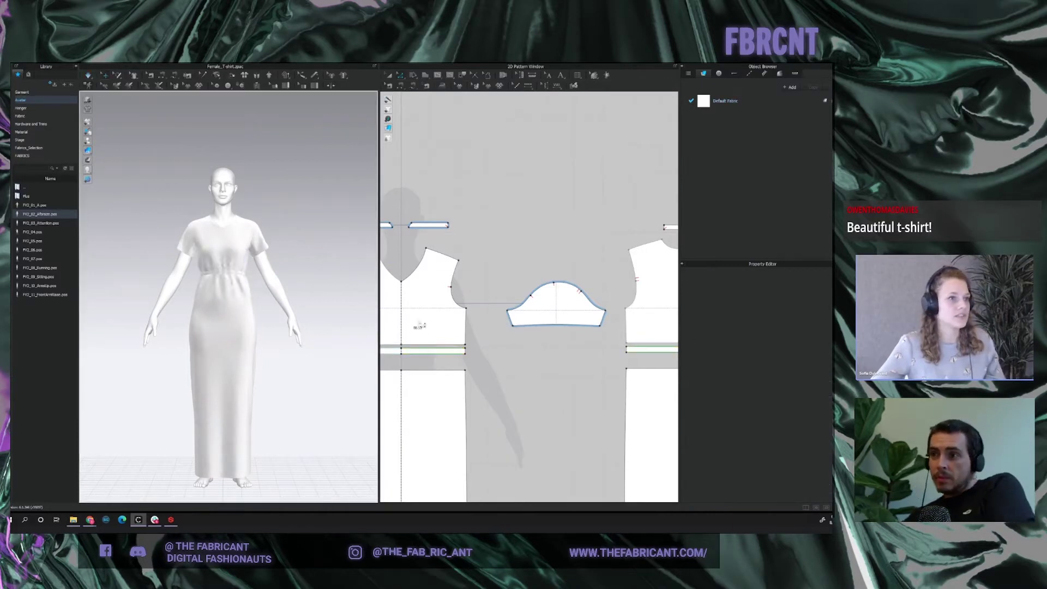
Set the elastic ratio of all front and back waistband edges to 70 and simulate the tighter waist.
left_click(453, 353)
left_click(453, 347, "shift")
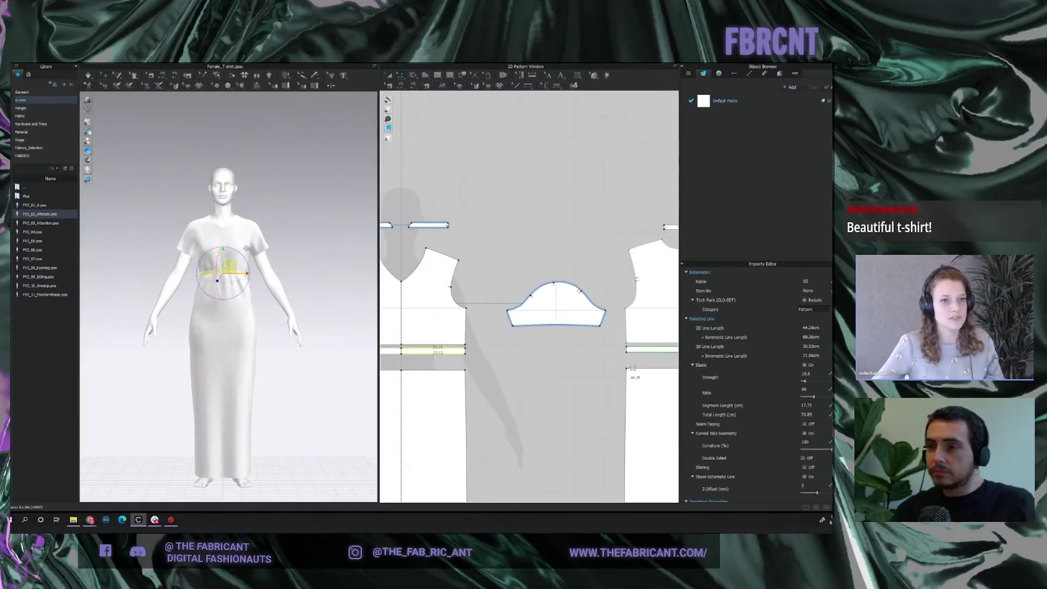
left_click(661, 347, "shift")
left_click(663, 352, "shift")
double_click(806, 389)
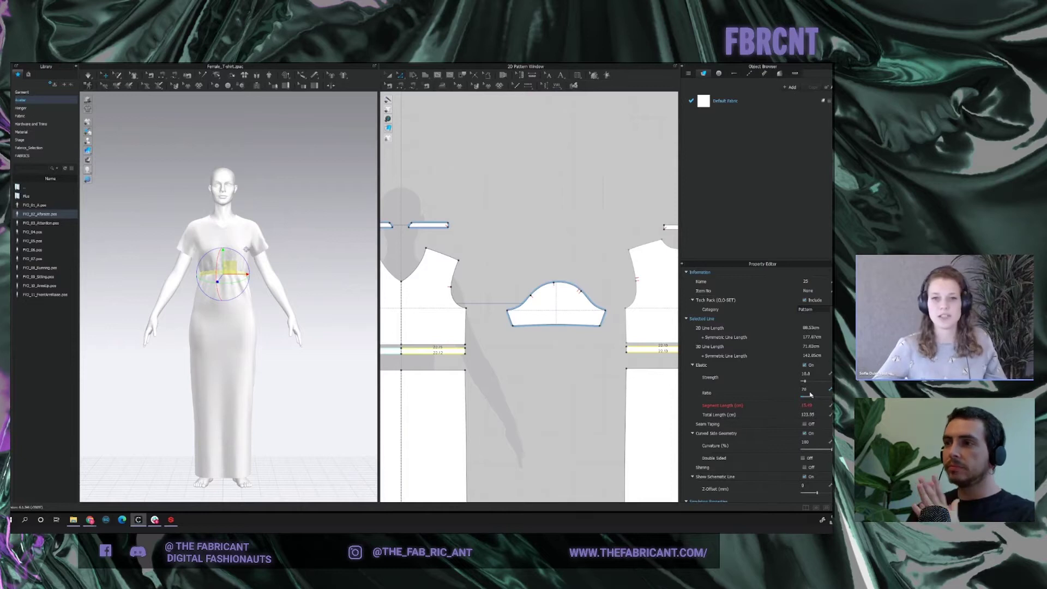
key("space")
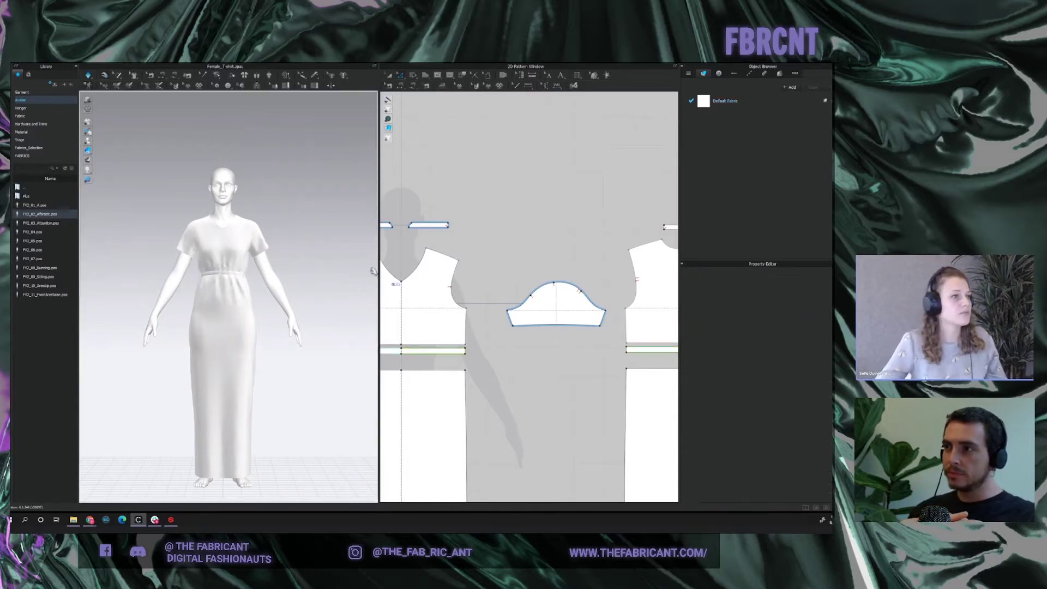
Flare the front skirt panel by moving its hem corner outward 15 cm.
scroll(542, 398, "down", 5)
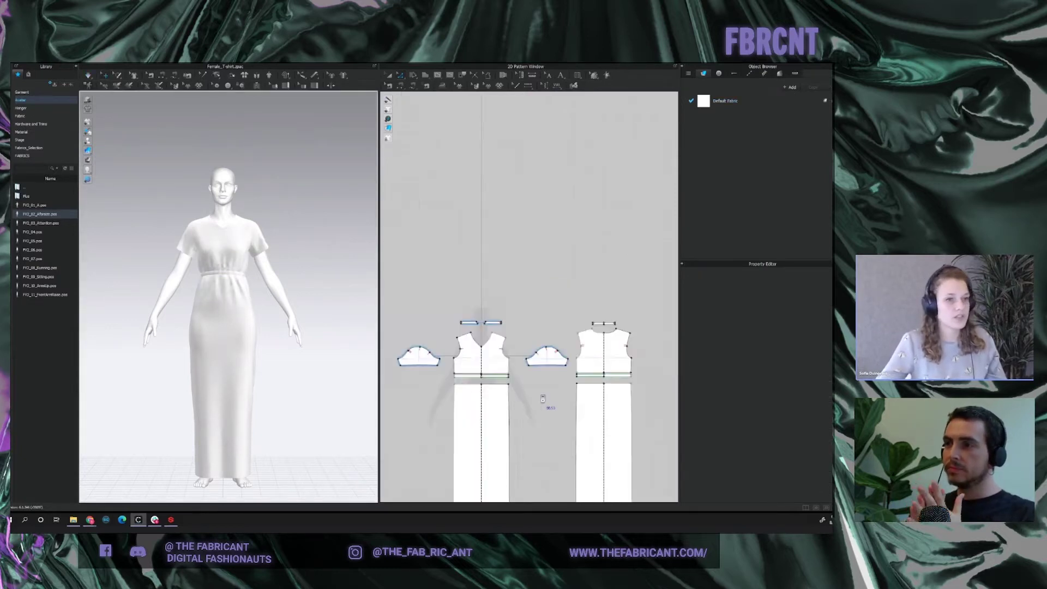
scroll(545, 402, "up", 4)
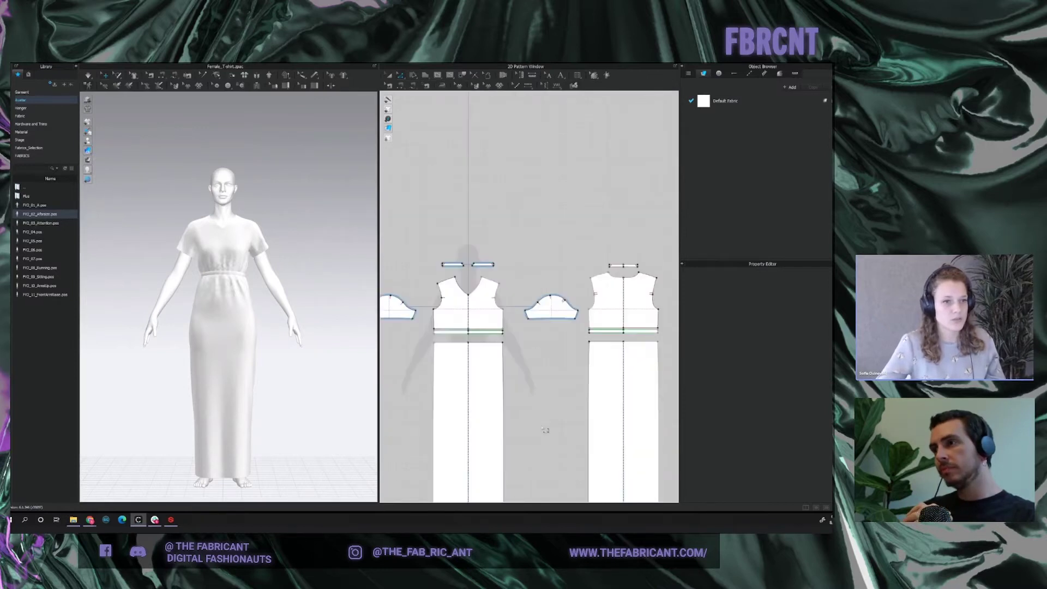
middle_click_drag(543, 424, 541, 336)
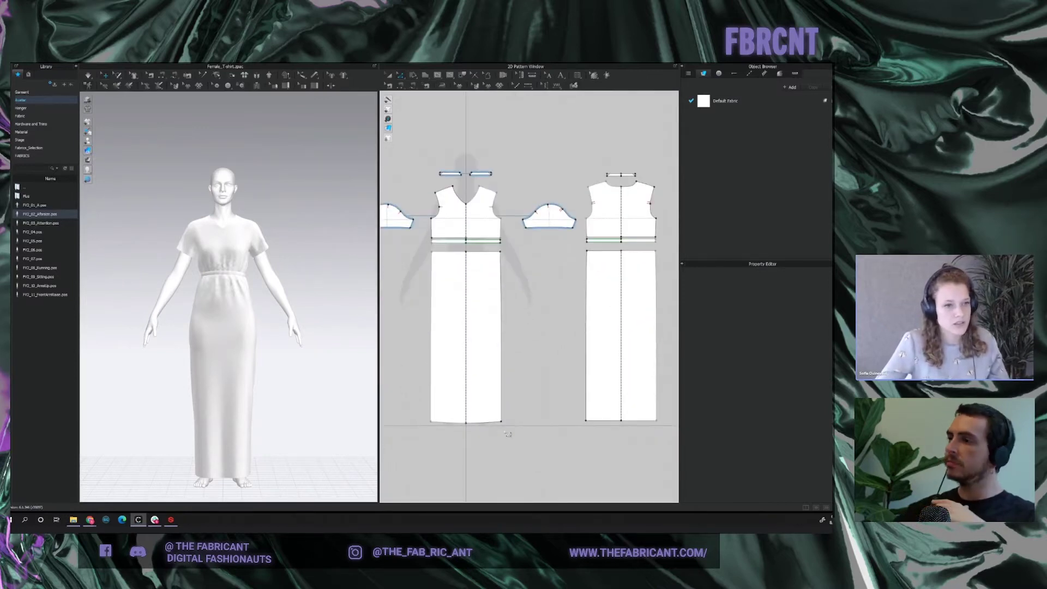
left_click(505, 425)
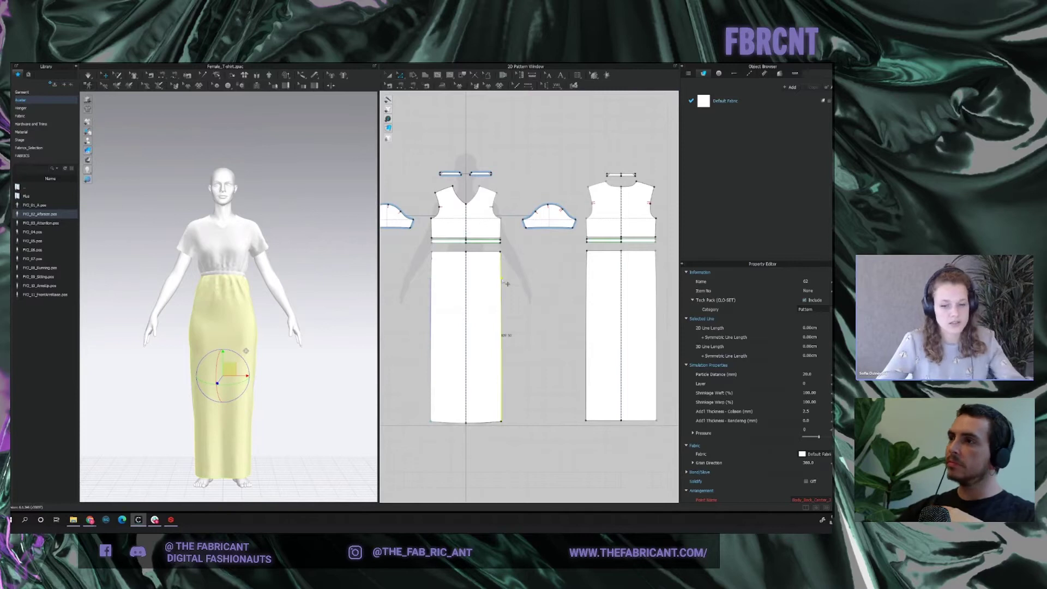
left_click(588, 422)
left_click(600, 325)
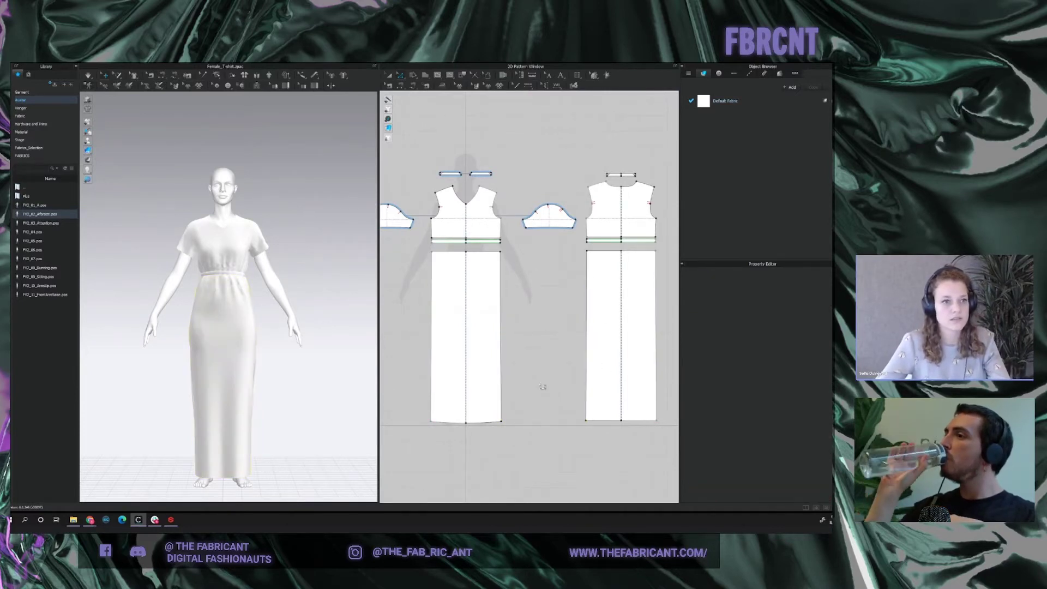
left_click_drag(505, 422, 521, 420)
right_click(522, 419)
type("15")
key("Return")
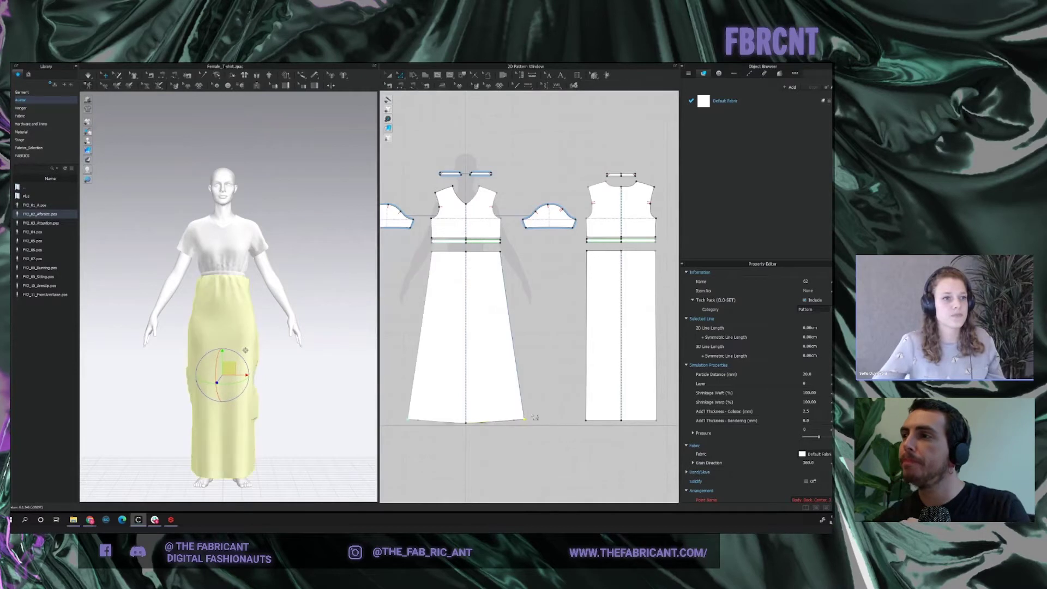
Flare the back skirt panel by moving its hem corner outward 15 cm, and simulate the widened skirt.
left_click(590, 423)
left_click_drag(591, 425, 563, 421)
right_click(563, 420)
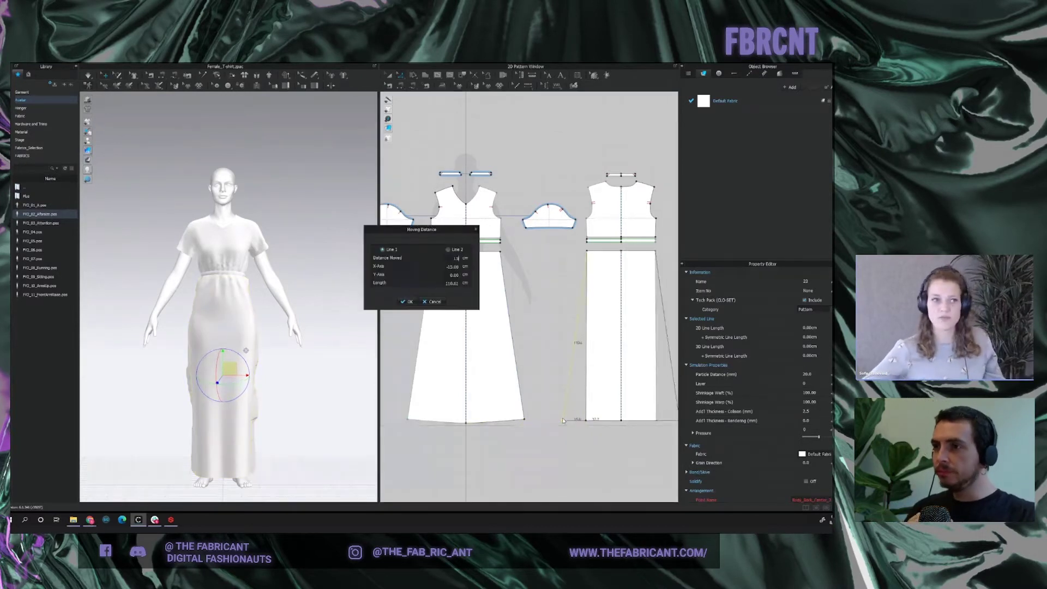
key("Return")
left_click(372, 313)
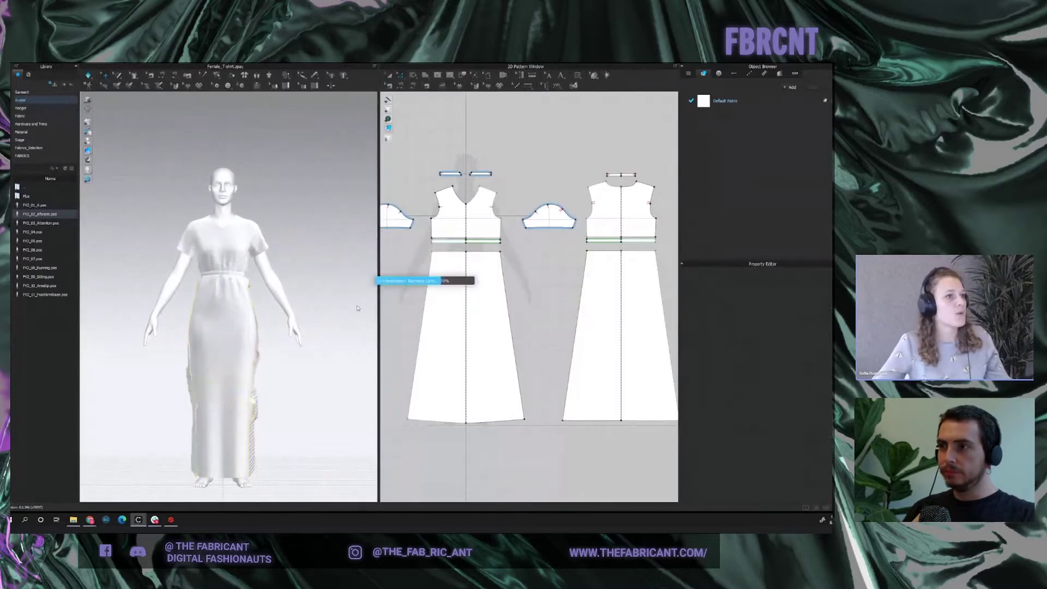
key("space")
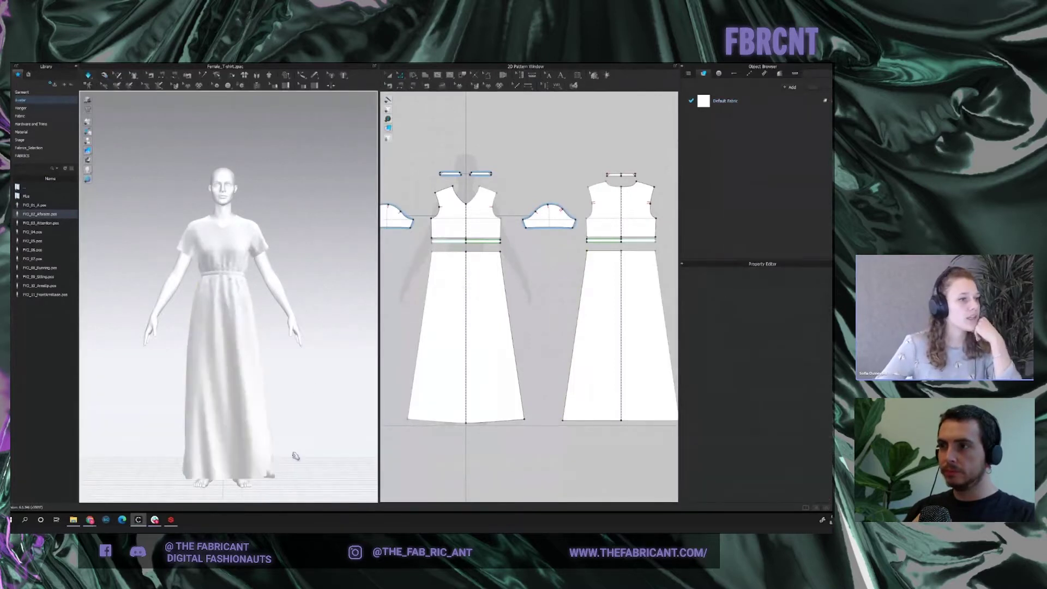
left_click(263, 476)
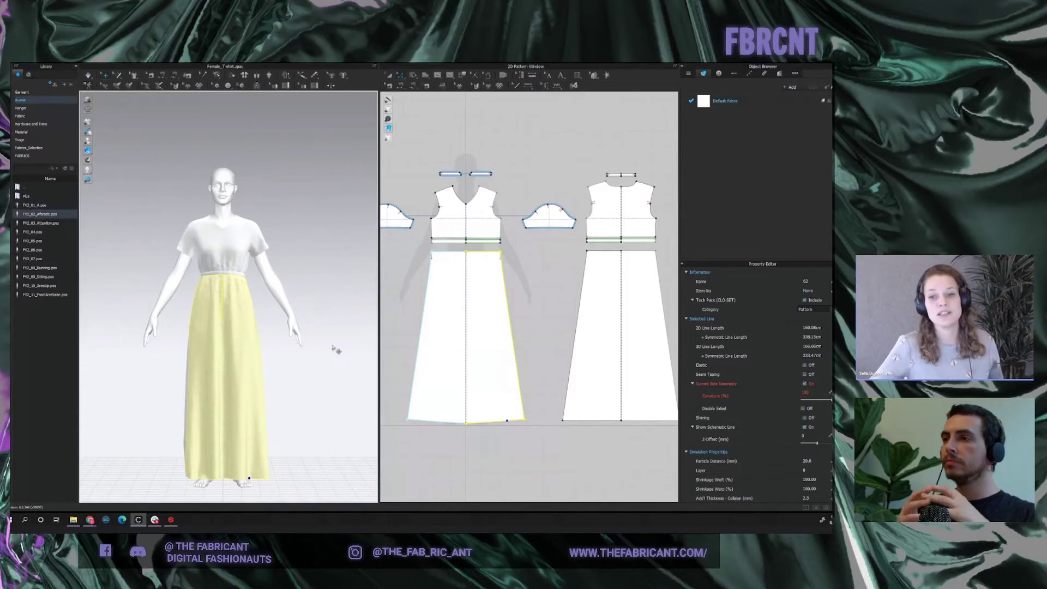
Set the particle distance of all pattern pieces to 10 mm and re-simulate the dress.
left_click(336, 257)
key("ctrl+a")
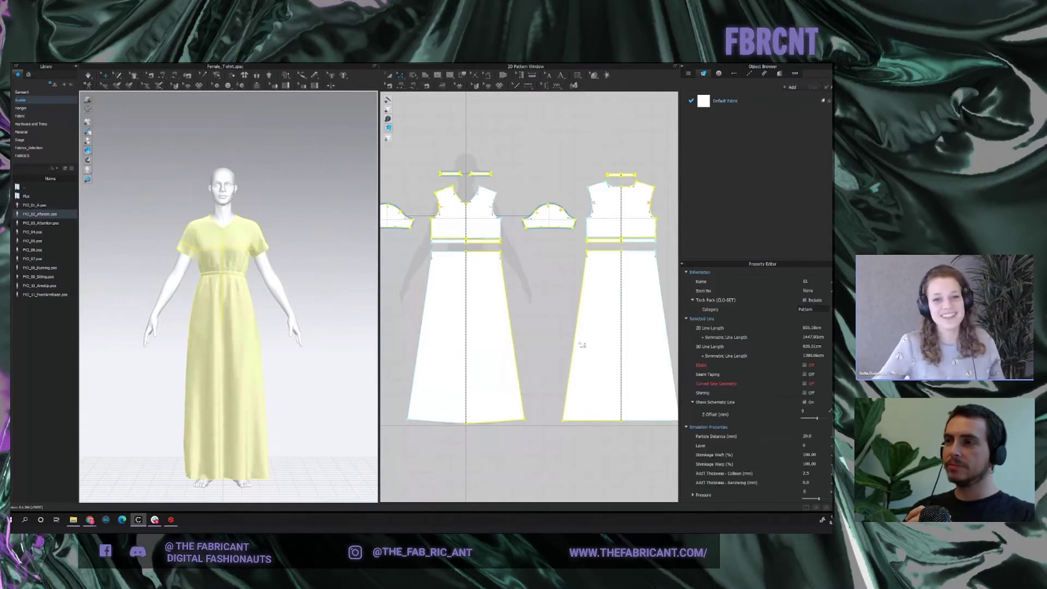
left_click(819, 436)
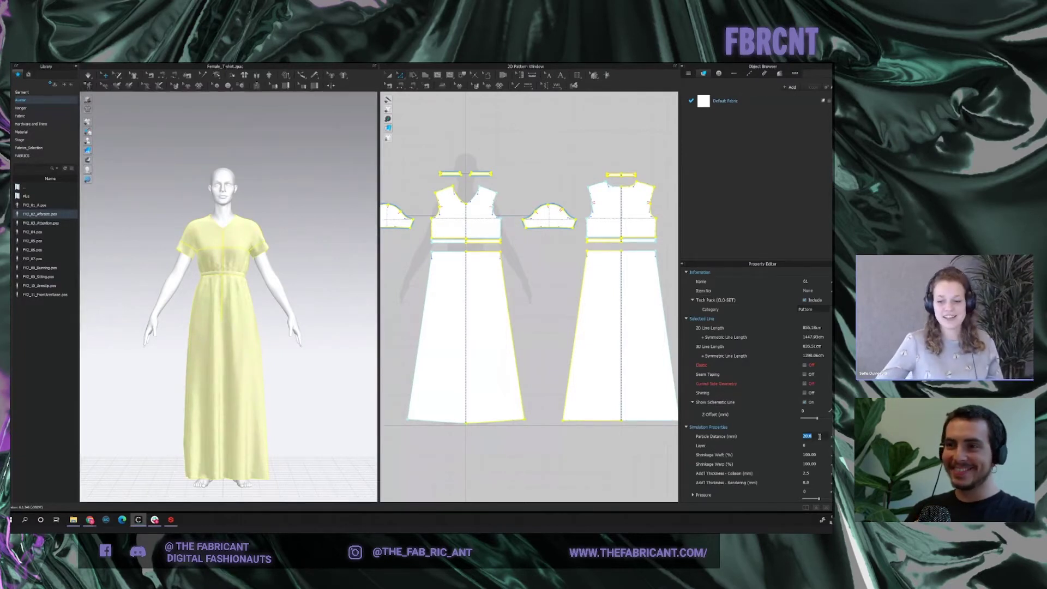
type("1")
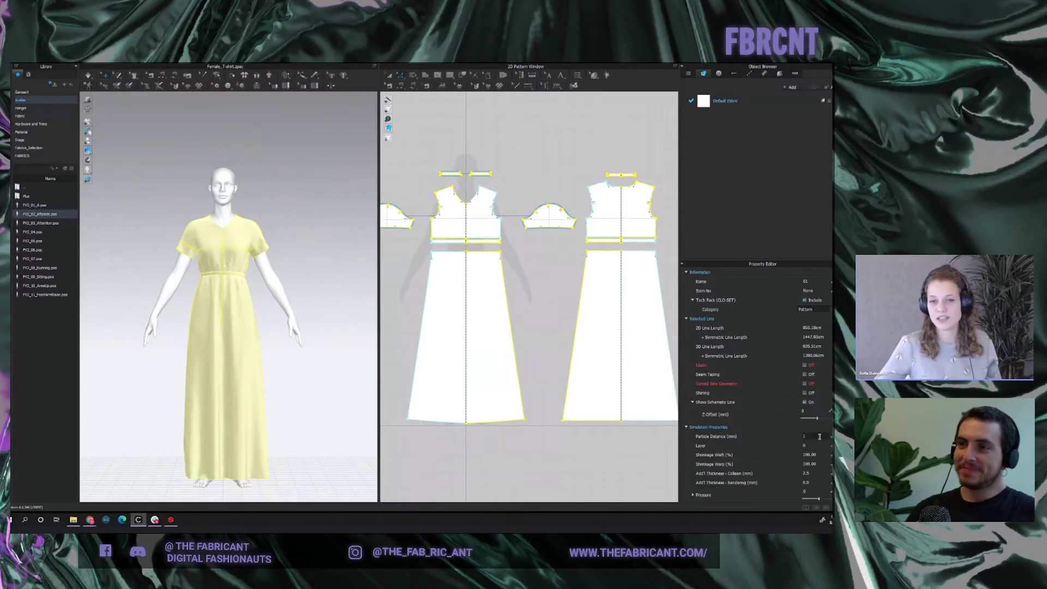
type("0")
key("Return")
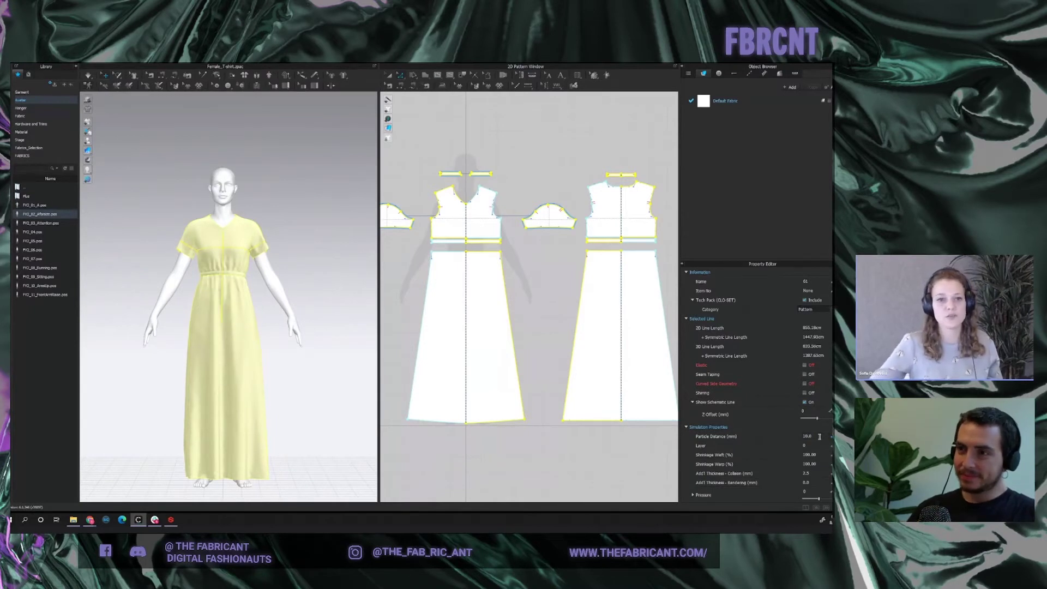
left_click(337, 275)
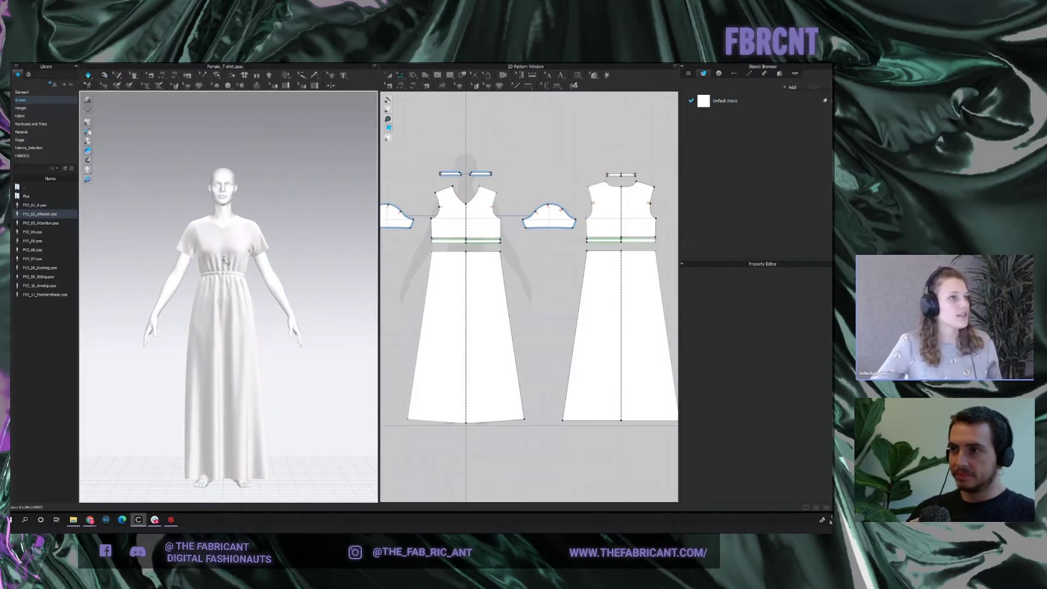
scroll(225, 260, "up", 5)
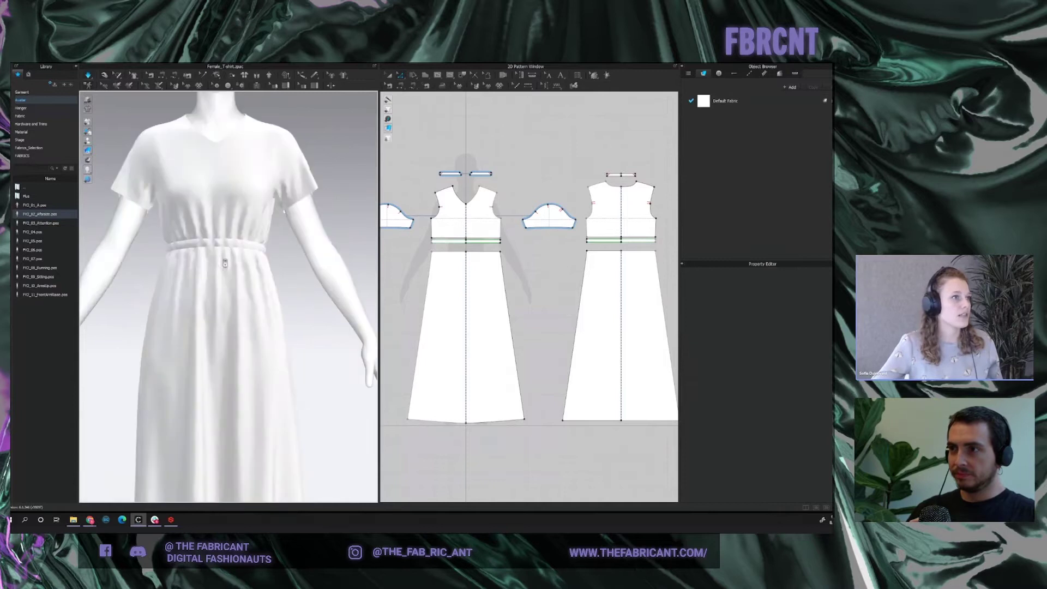
scroll(225, 263, "up", 1)
middle_click_drag(294, 268, 292, 340)
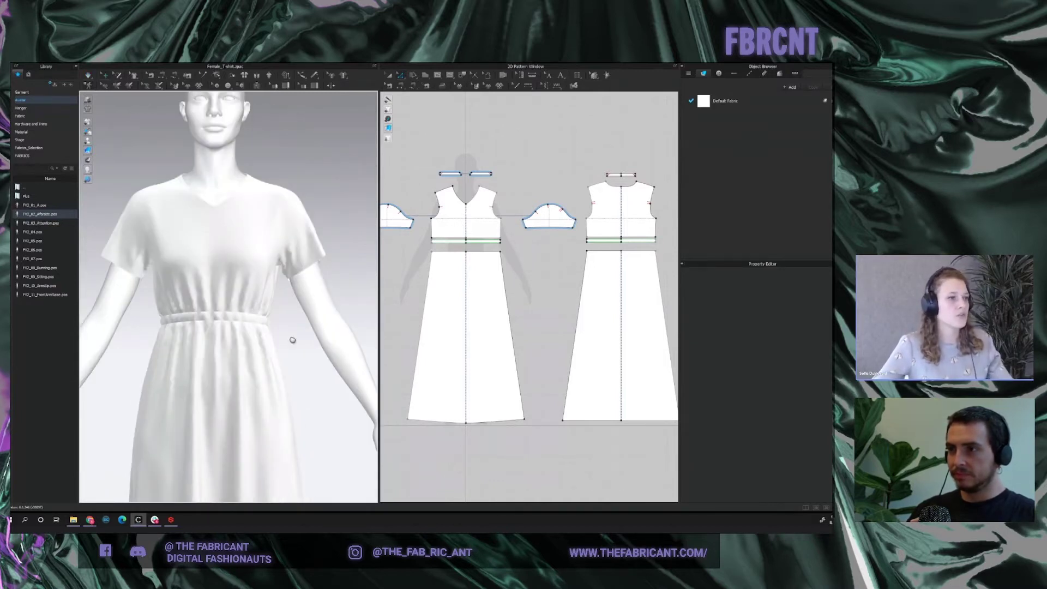
Freeze all pattern pieces above the skirt, including the bodice, sleeves and neckbands.
key("2")
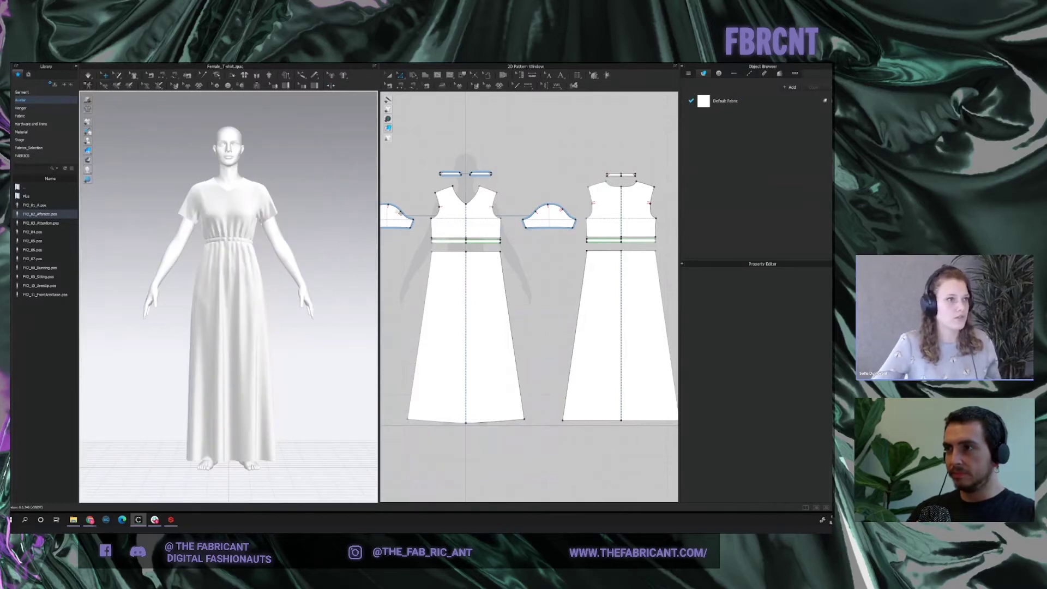
scroll(521, 236, "down", 2)
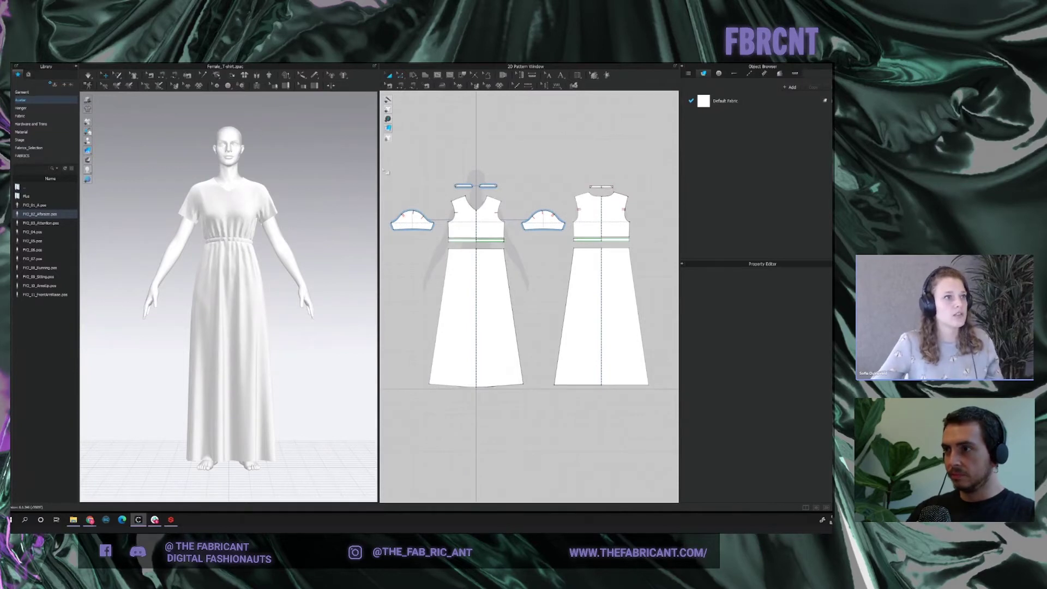
left_click_drag(384, 168, 650, 246)
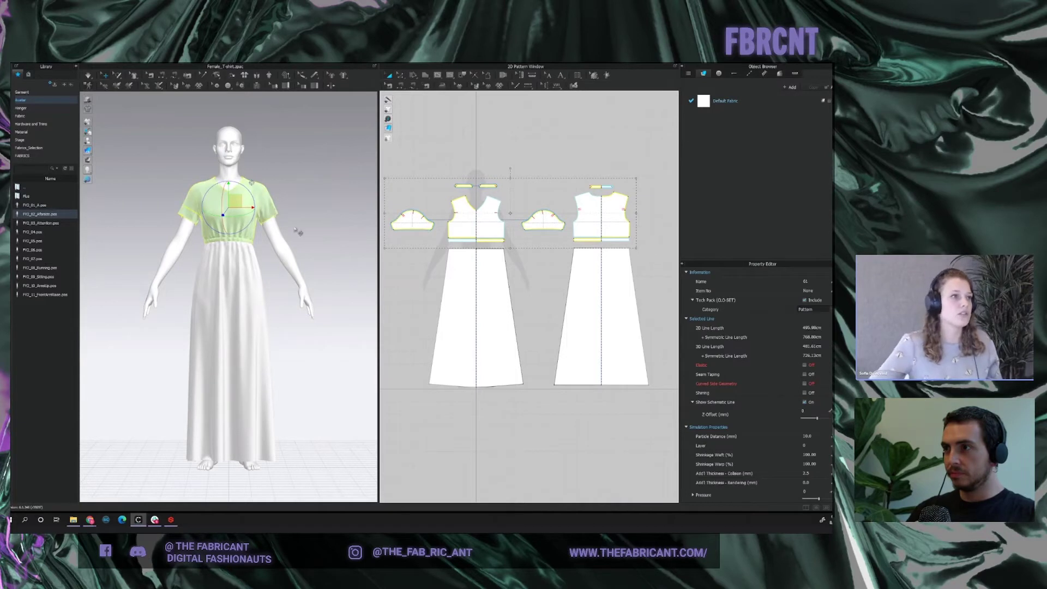
left_click(341, 214)
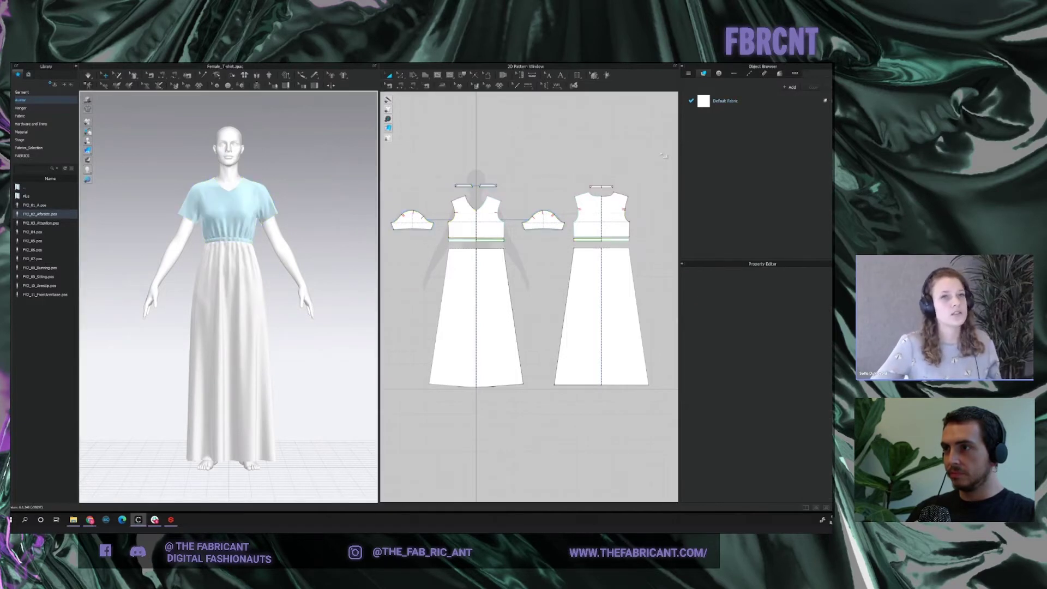
Set the default fabric's physical property preset to Trim_Full_Grain_Leather with the simulation running, and tug the skirt hem to test the drape.
left_click(747, 106)
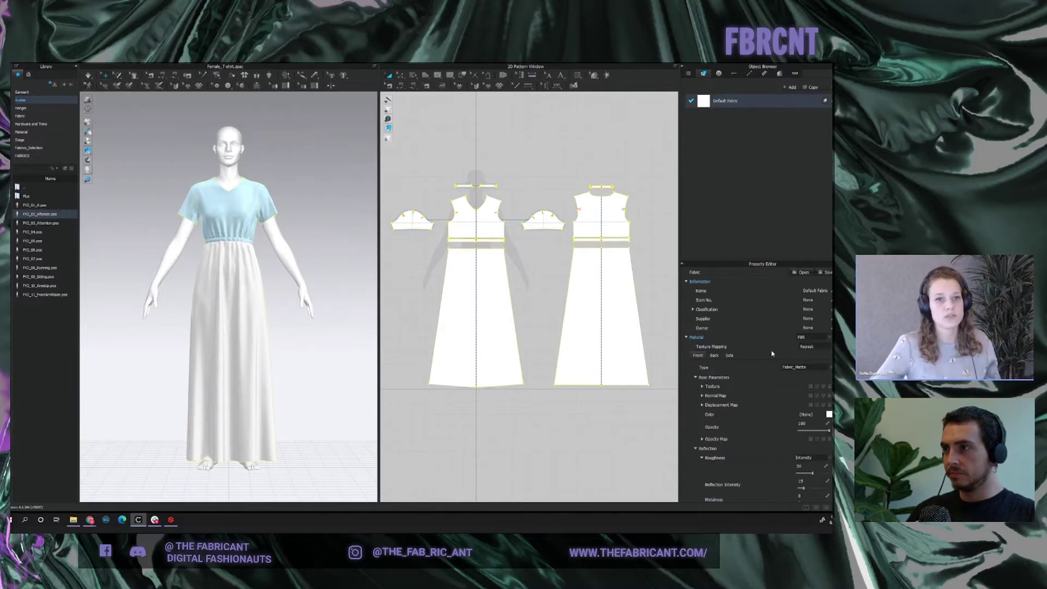
scroll(772, 353, "down", 2)
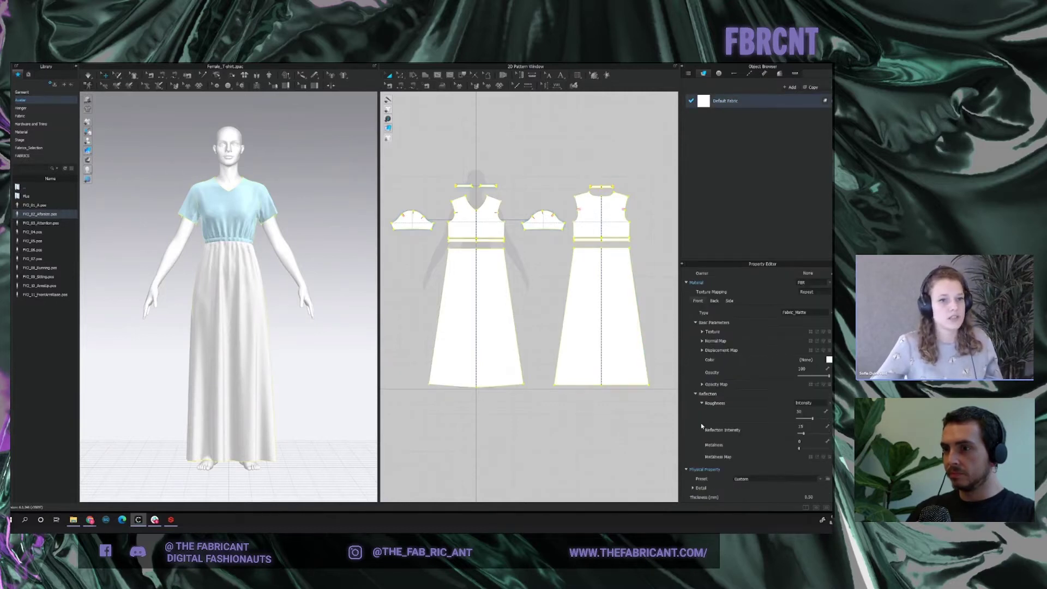
key("space")
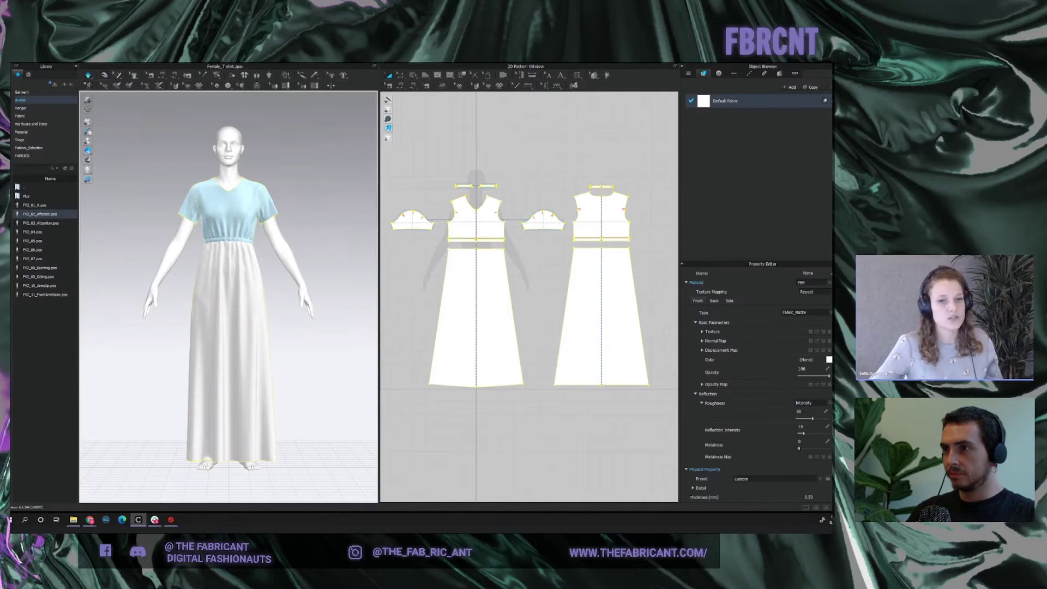
left_click(820, 479)
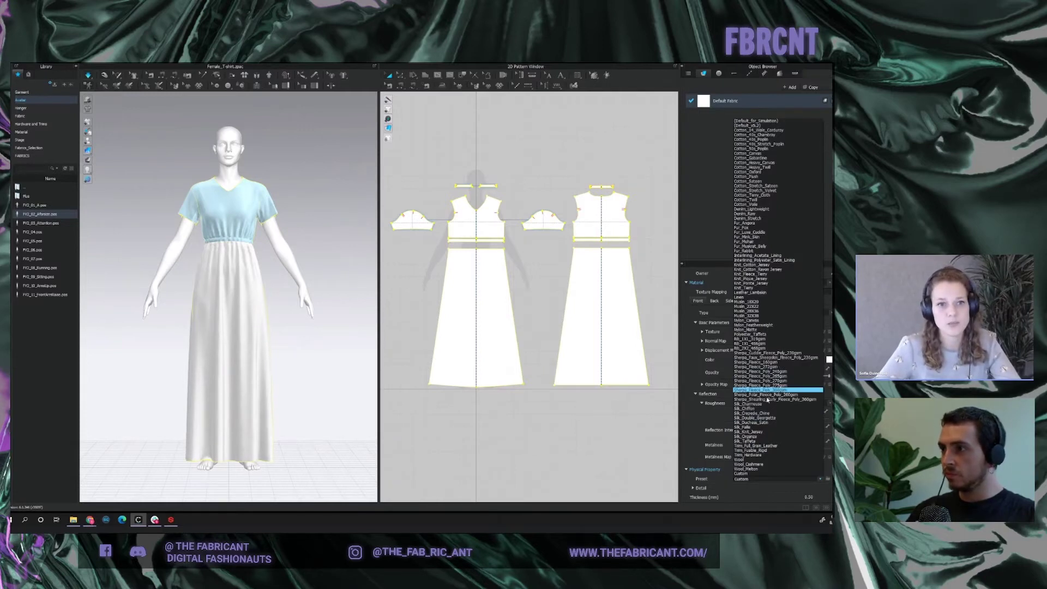
left_click(759, 446)
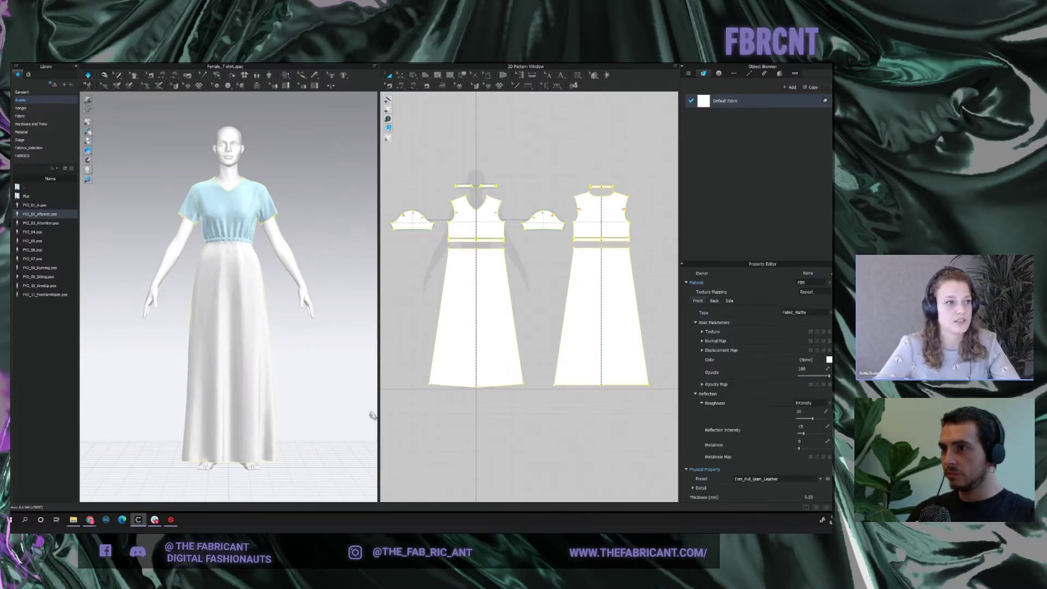
left_click(280, 451)
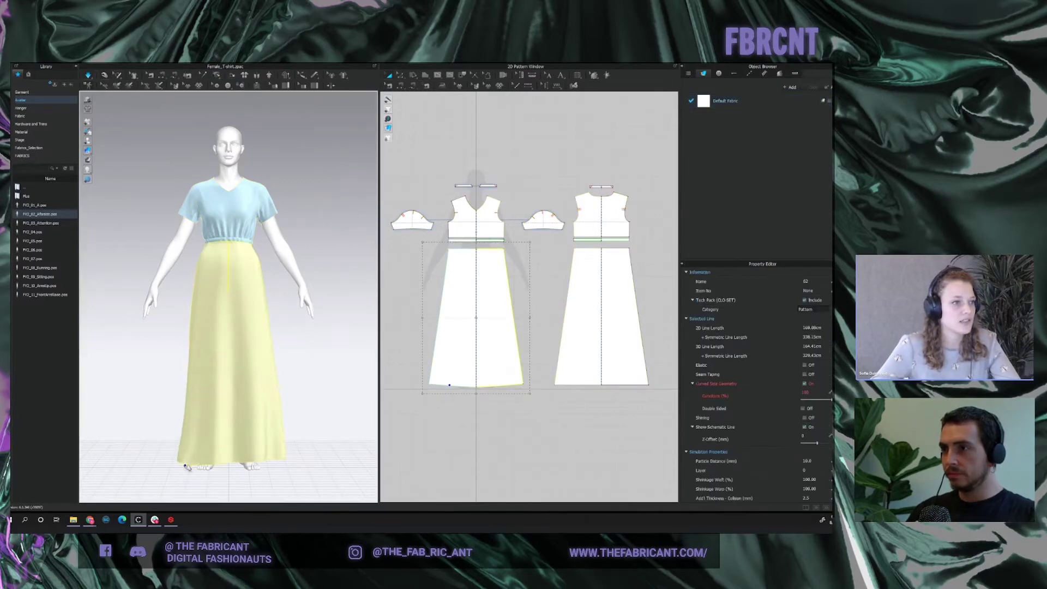
mouse_move(304, 435)
right_mouse_down()
mouse_move(211, 431)
mouse_move(305, 435)
right_mouse_up()
scroll(323, 409, "up", 3)
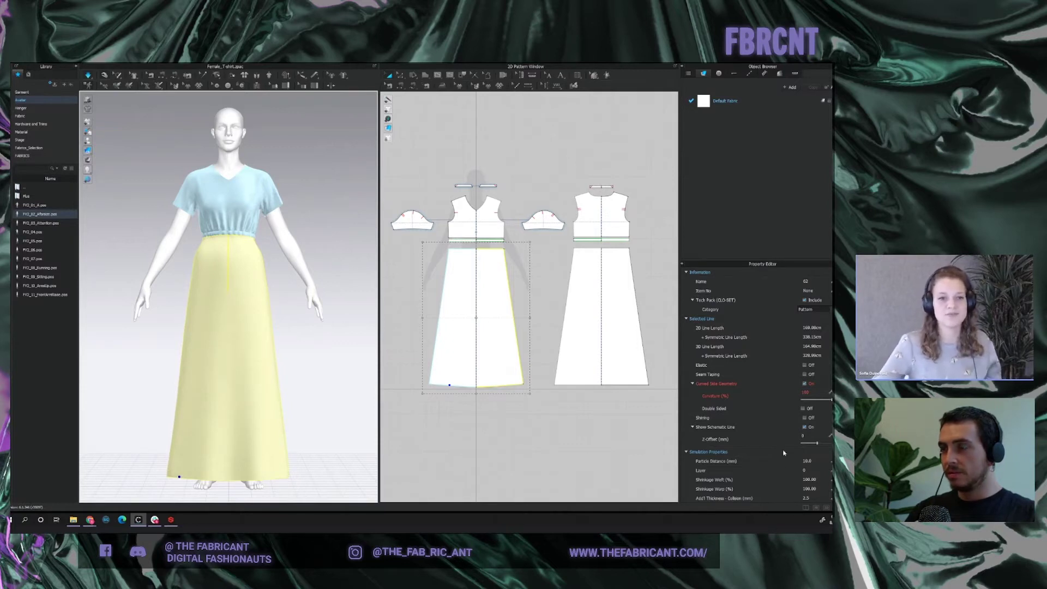
Set the default fabric's physical property preset to Knit_Terry, let the skirt drape in simulation, and check it from the front.
scroll(791, 455, "down", 2)
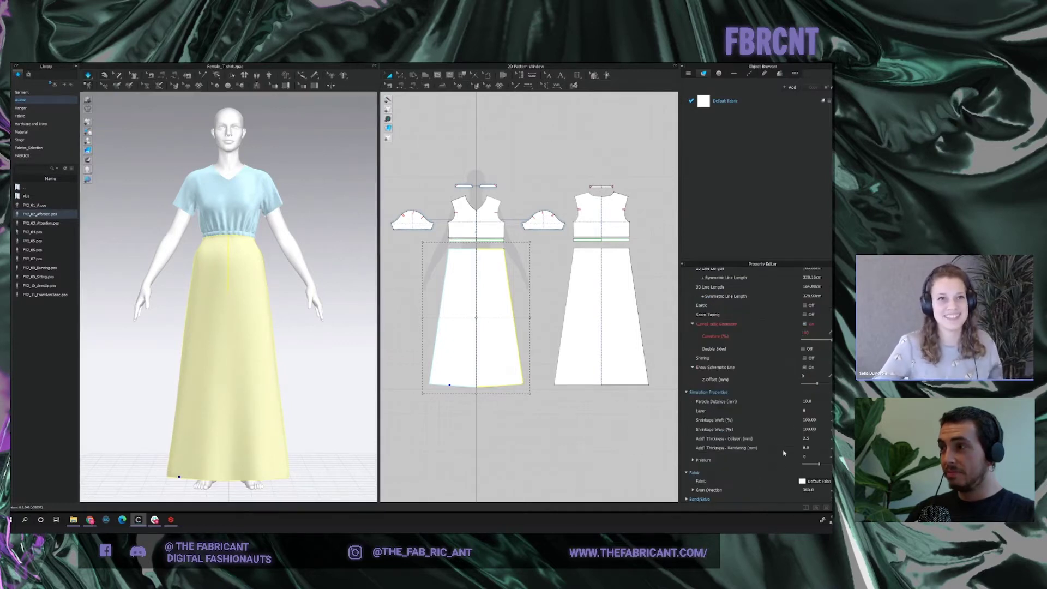
left_click(772, 100)
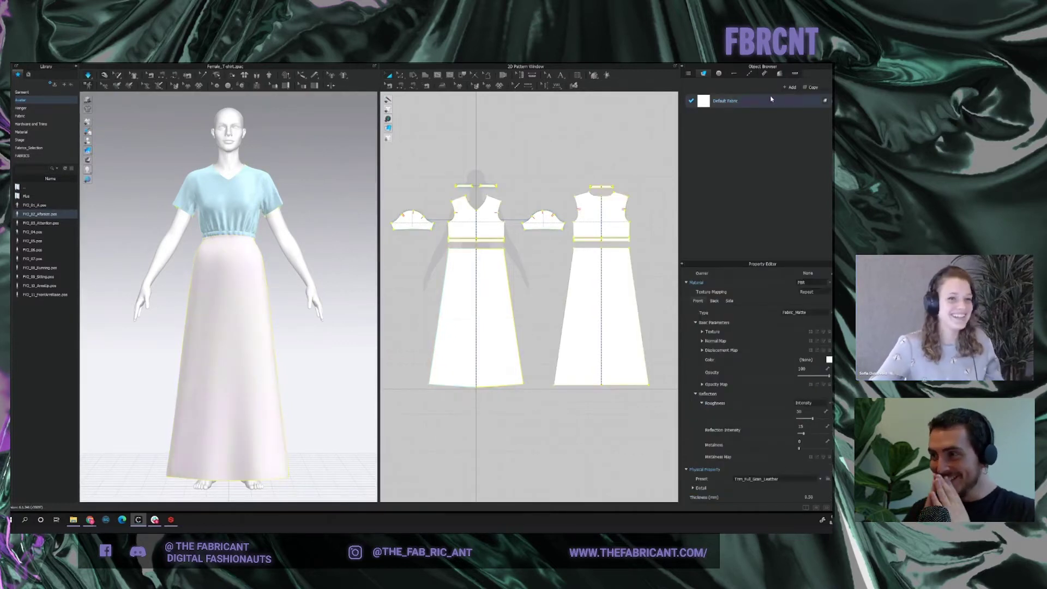
left_click(821, 480)
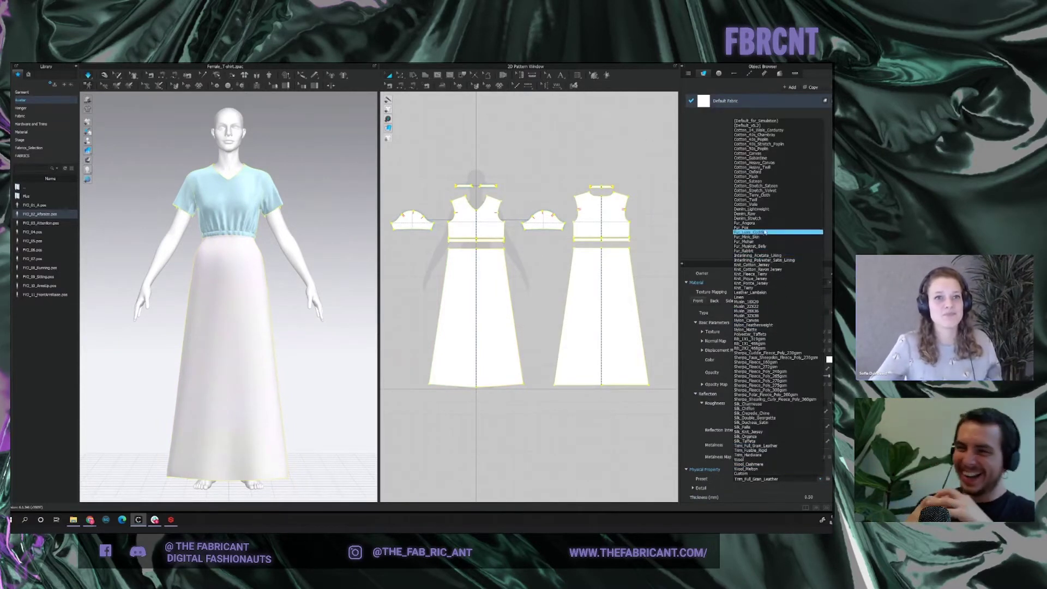
left_click(763, 287)
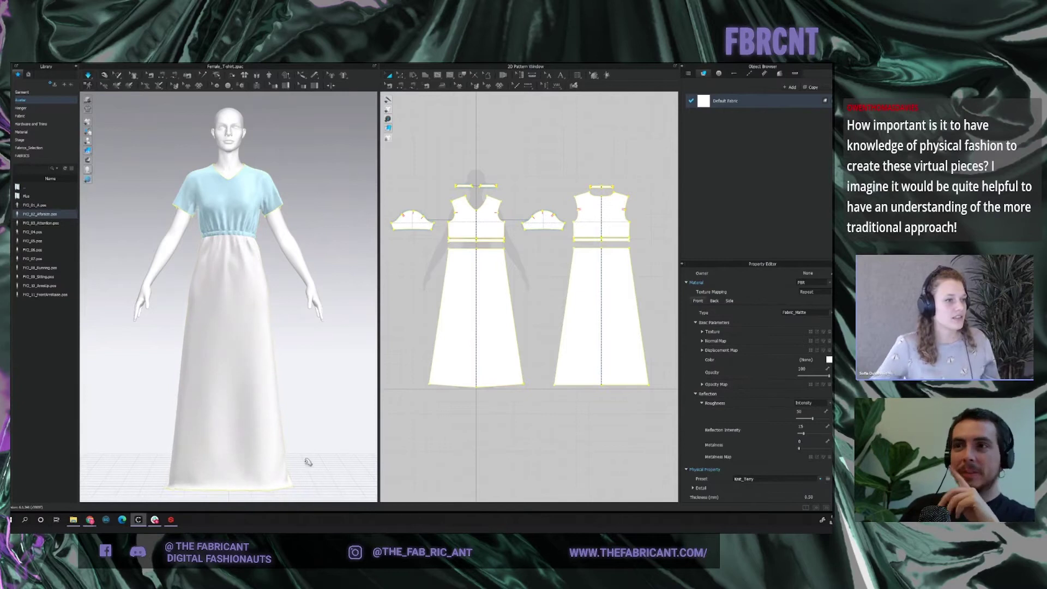
right_click_drag(327, 430, 318, 397)
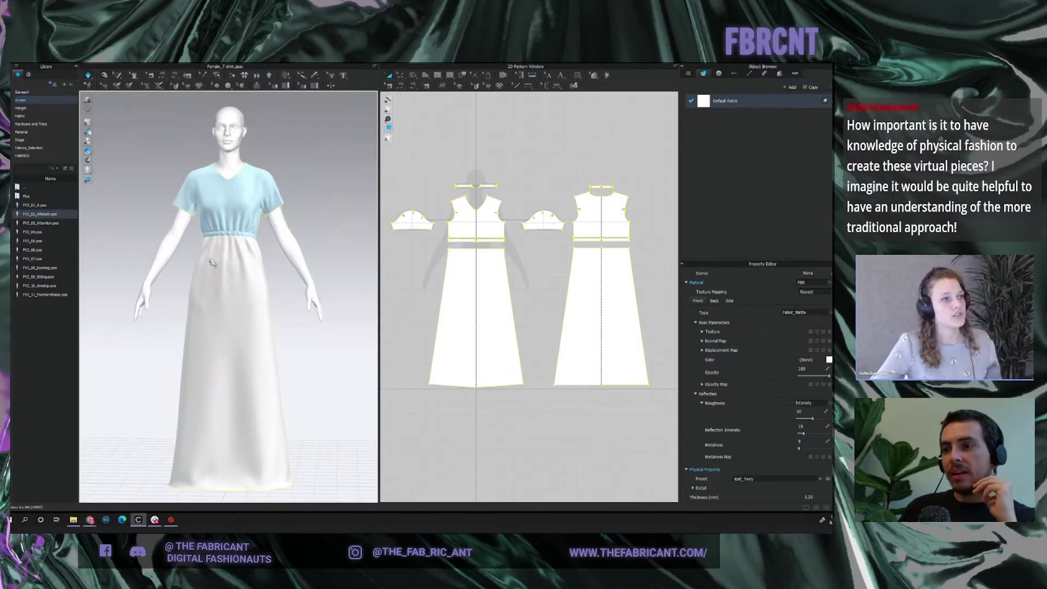
key("2")
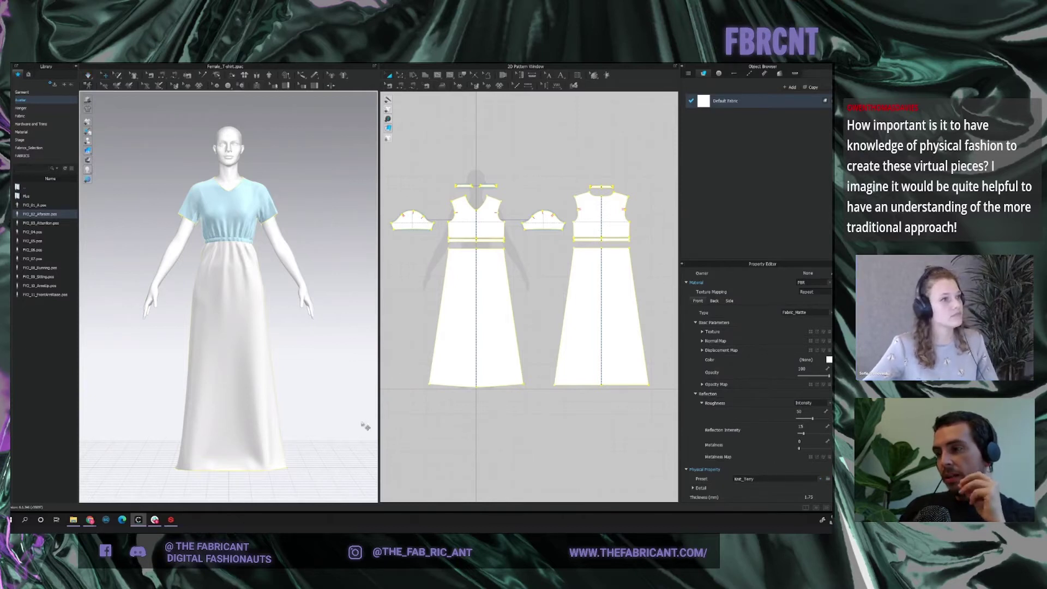
right_click_drag(334, 397, 308, 394)
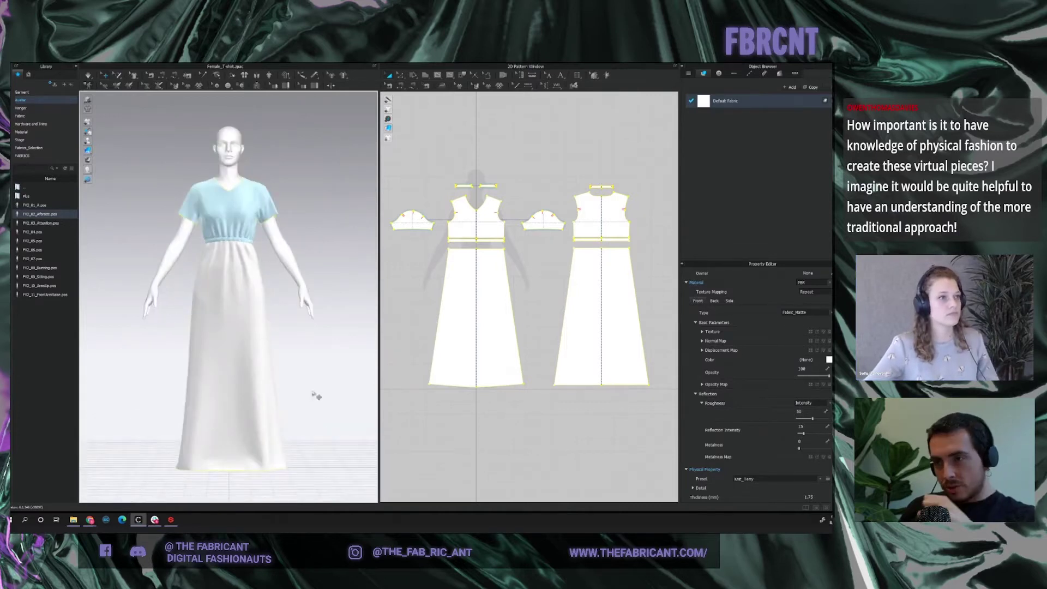
scroll(315, 395, "up", 2)
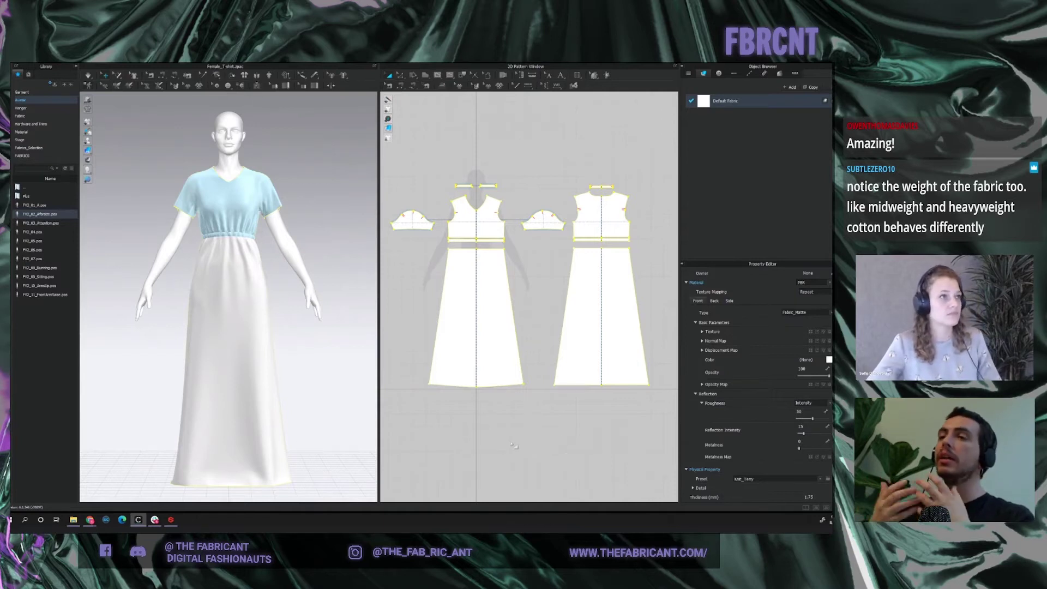
Examine the default fabric's available physical presets and its detailed stretch, bending and buckling properties.
key("ctrl+a")
left_click(491, 436)
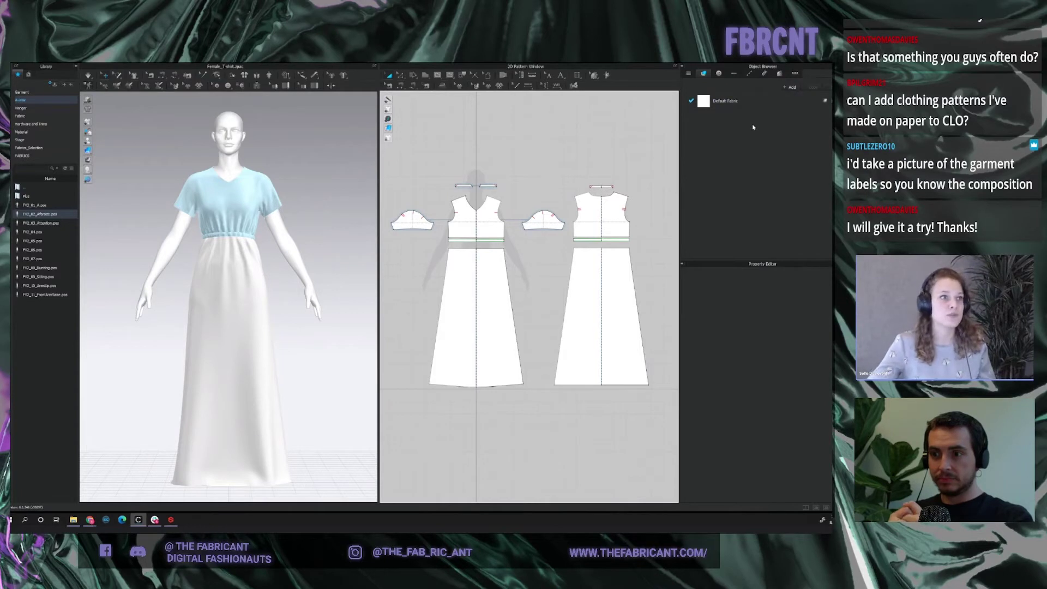
left_click(756, 101)
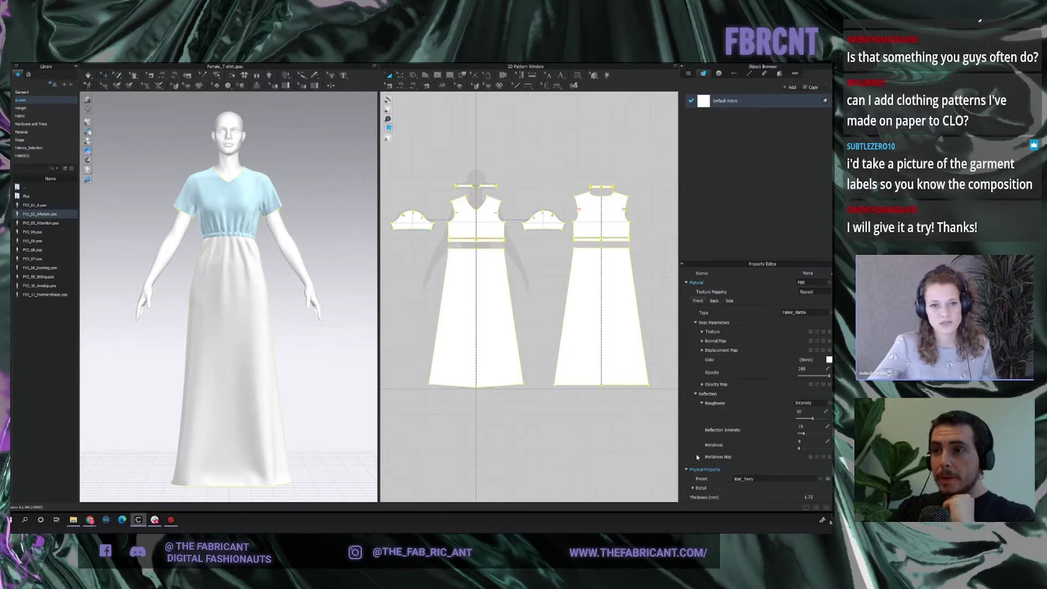
left_click(820, 481)
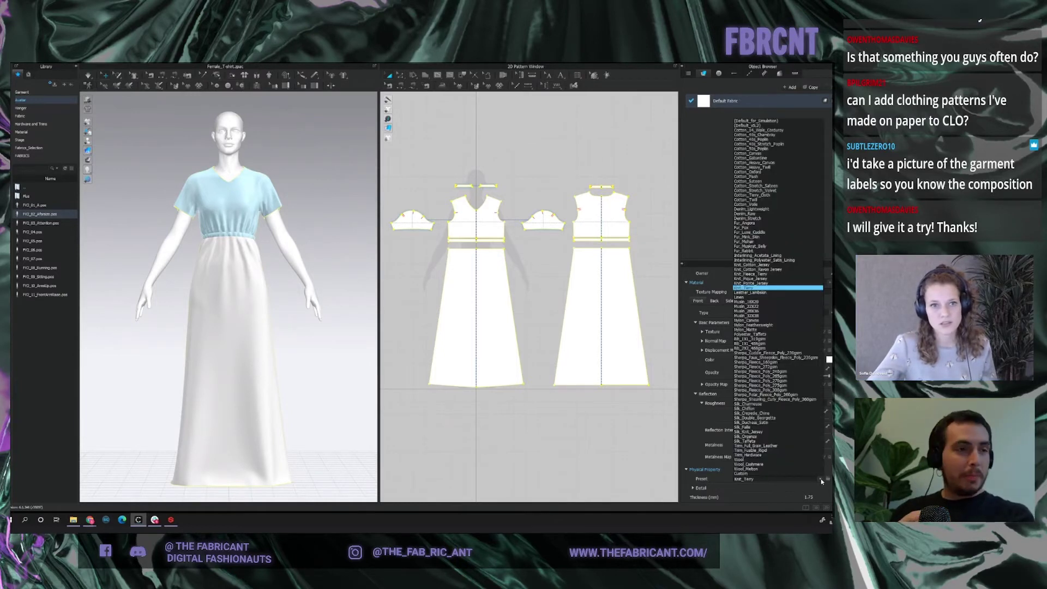
left_click(690, 456)
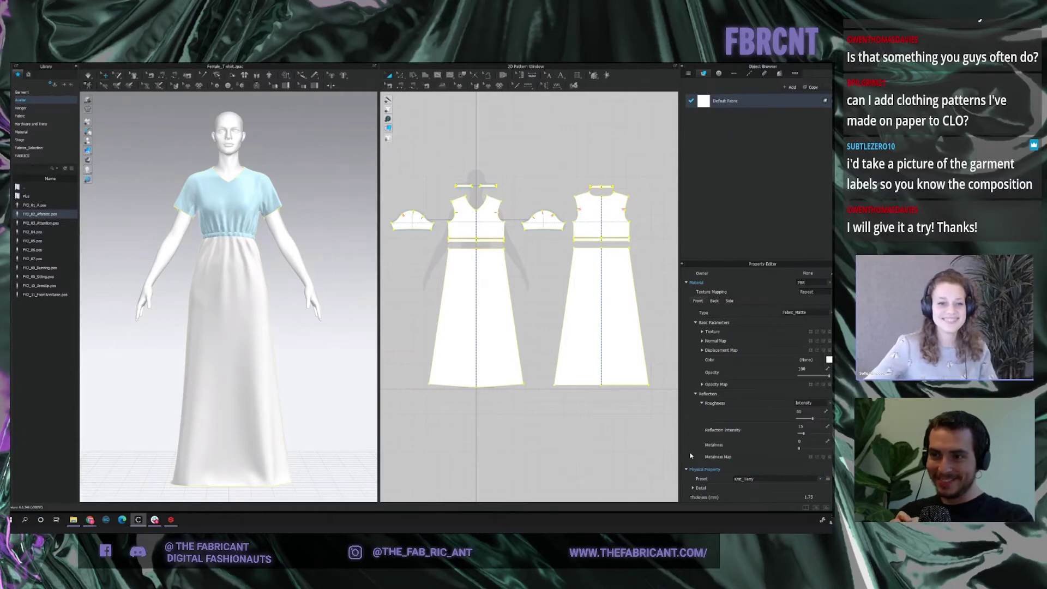
left_click(693, 487)
scroll(696, 446, "down", 3)
scroll(696, 445, "down", 3)
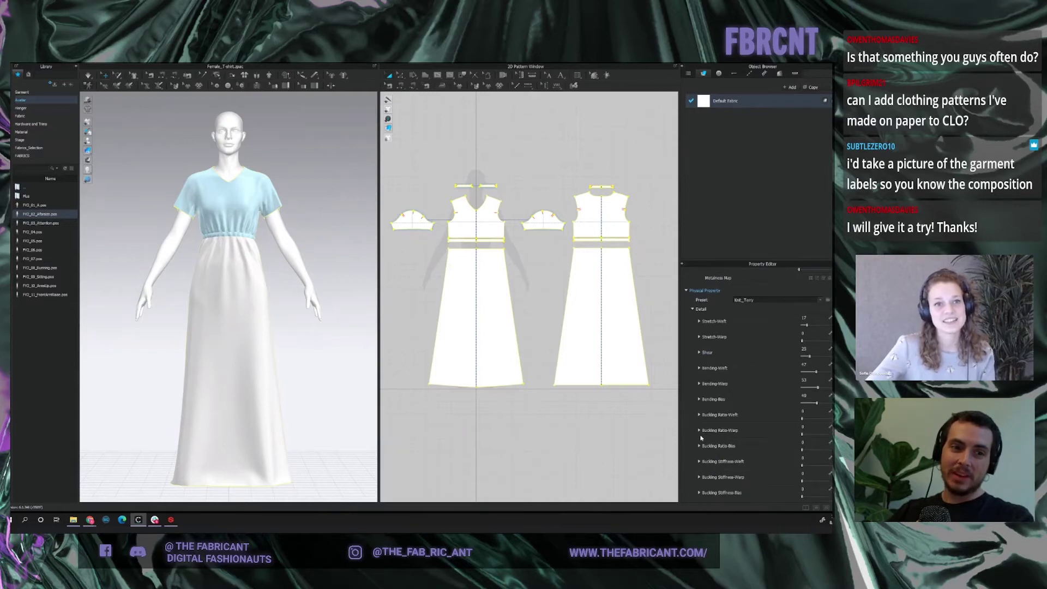
scroll(700, 439, "down", 2)
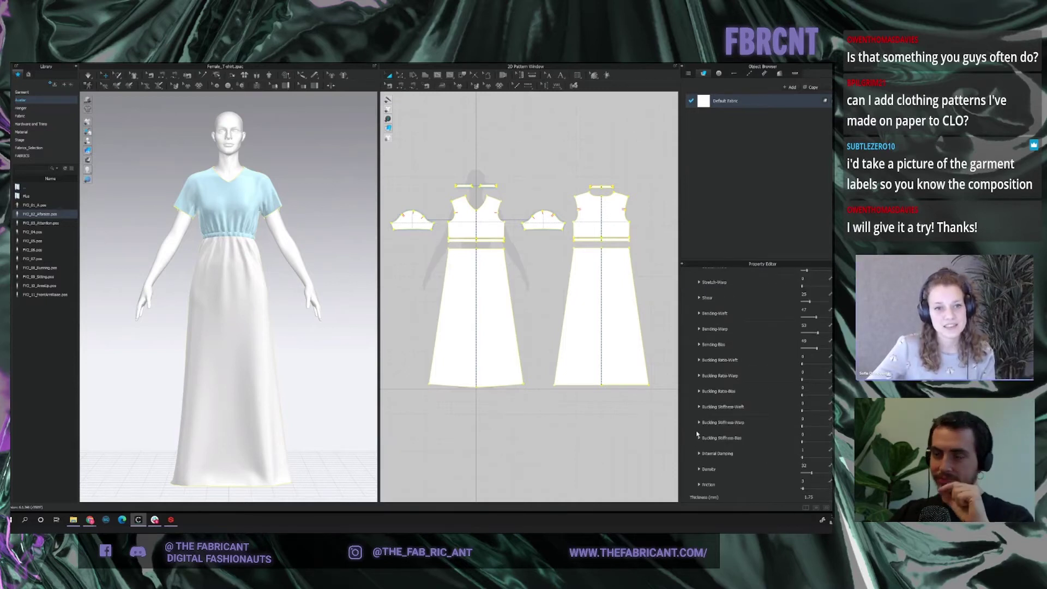
Inspect the fabric's density in grams per square metre and its Buckling Ratio-Weft setting.
left_click(699, 470)
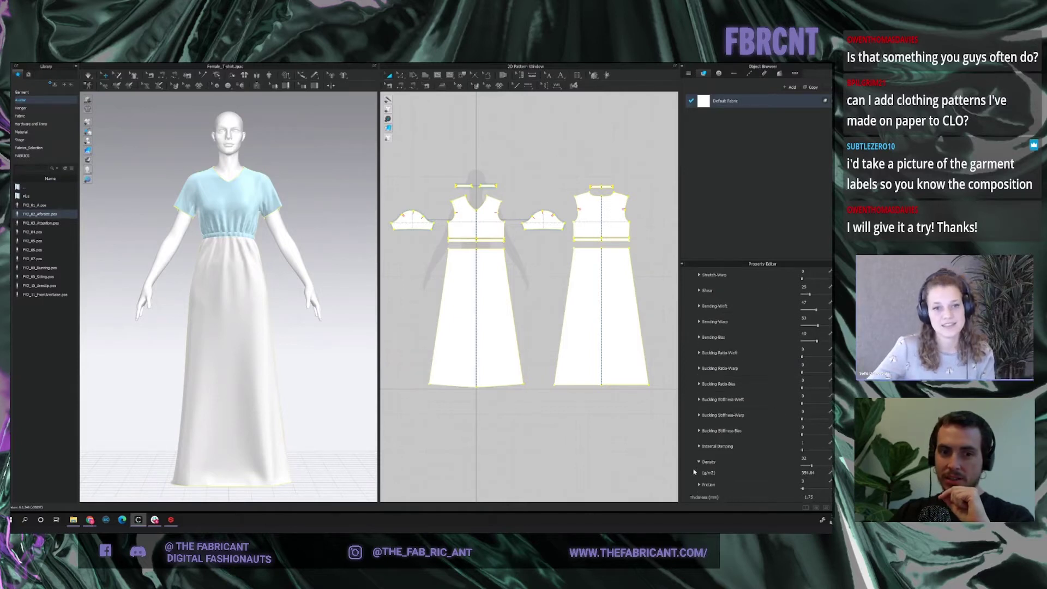
left_click(823, 473)
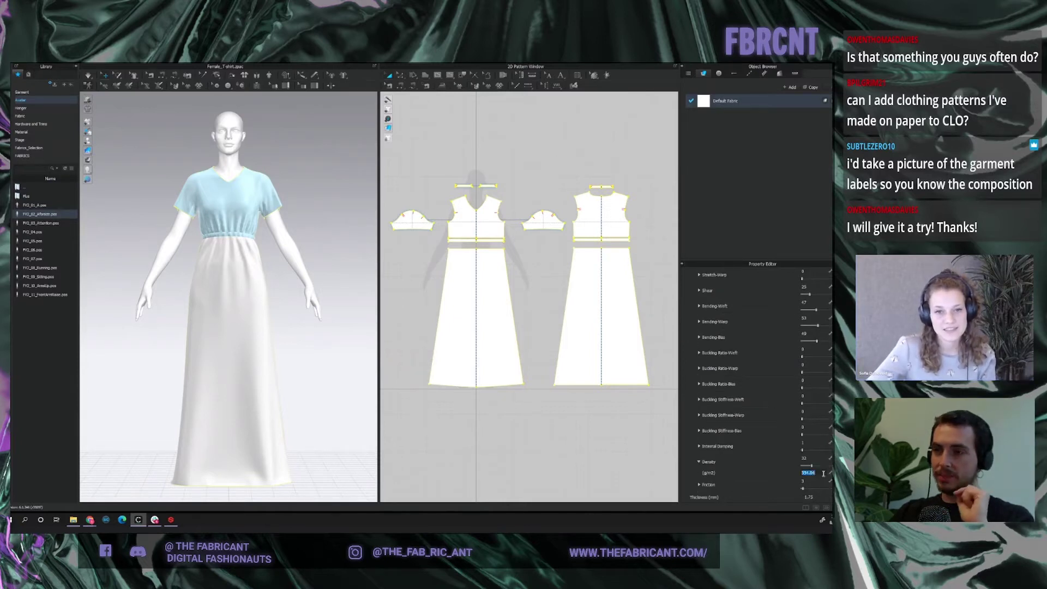
left_click(823, 473)
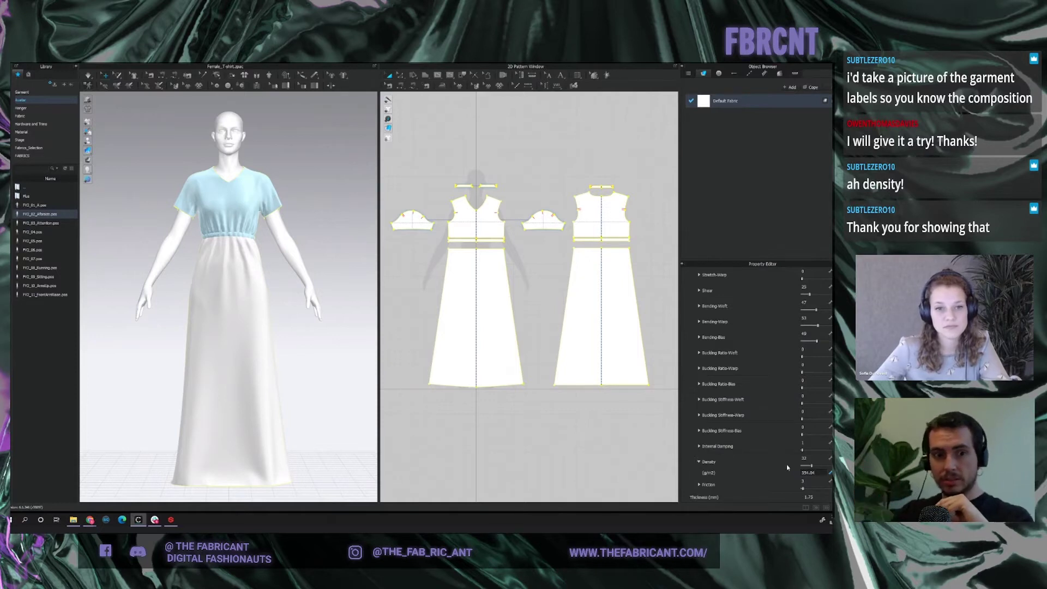
left_click(818, 472)
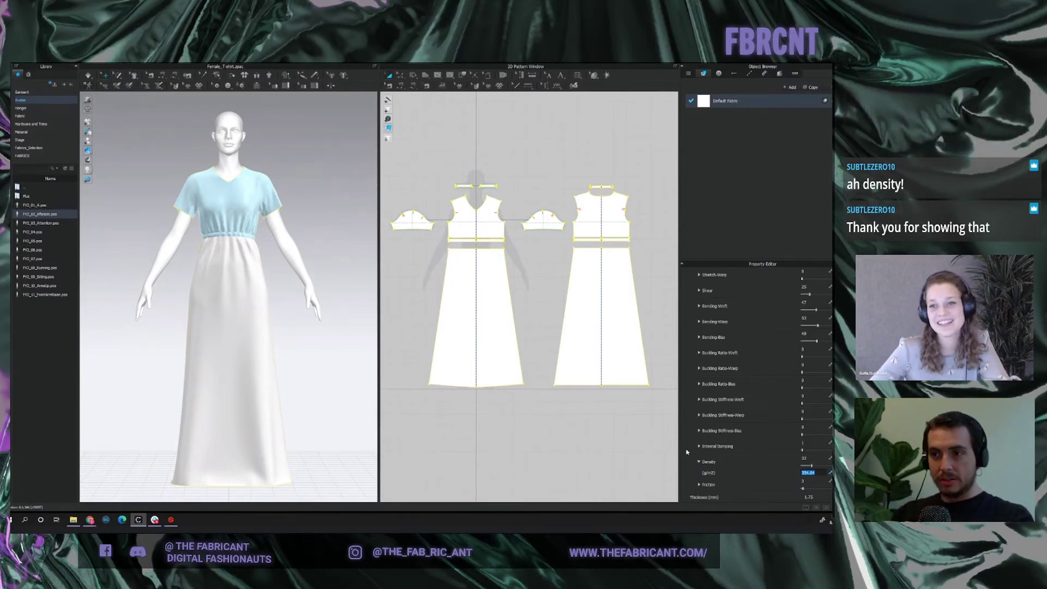
key("Return")
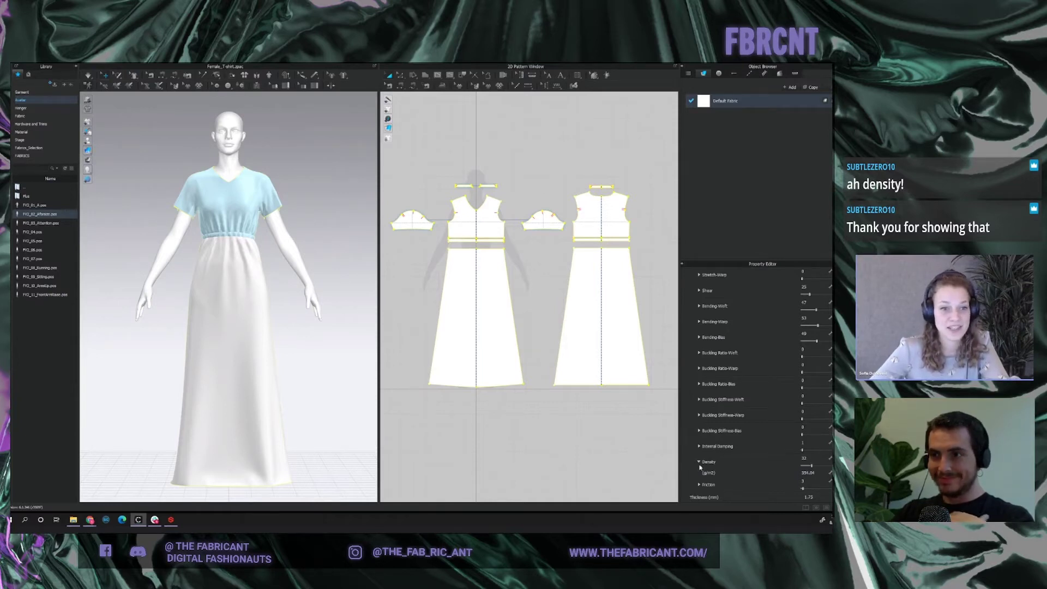
left_click(699, 463)
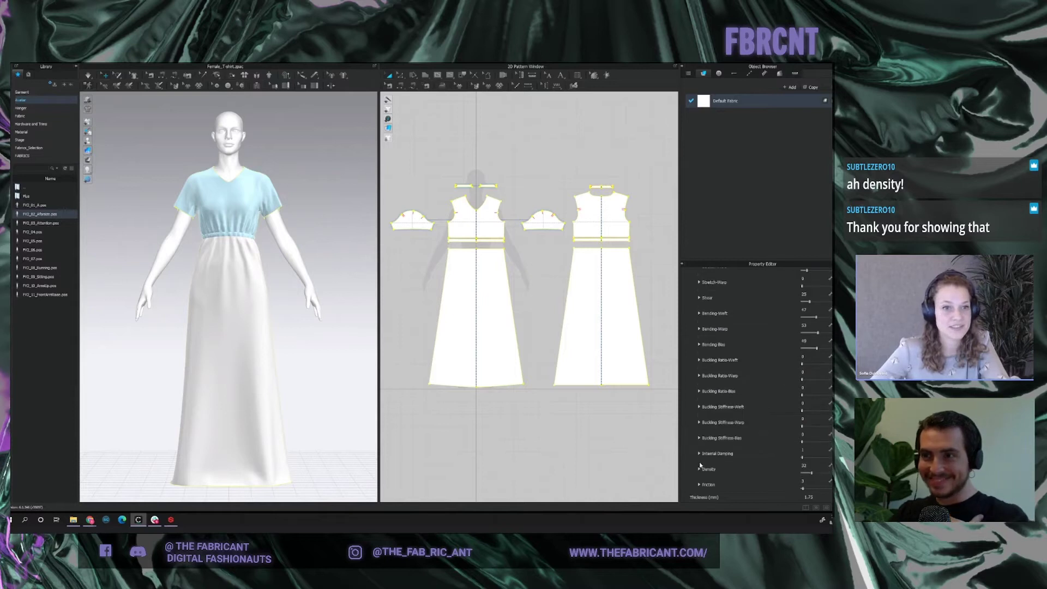
left_click(699, 360)
left_click(699, 360)
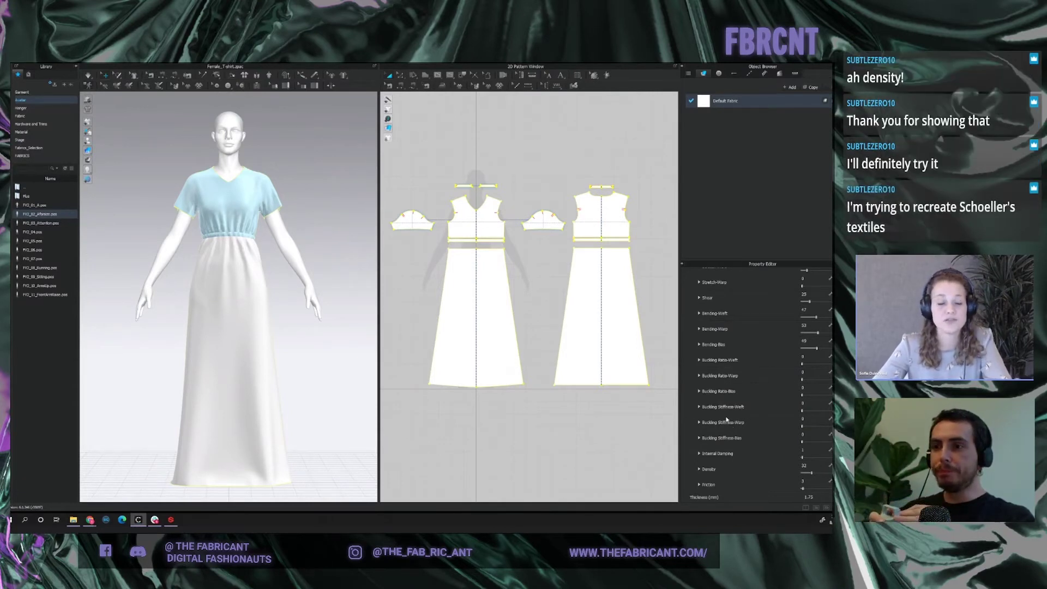
Set the default fabric's physical property preset to Cotton_Heavy_Canvas and let the skirt drape in simulation.
left_click(617, 436)
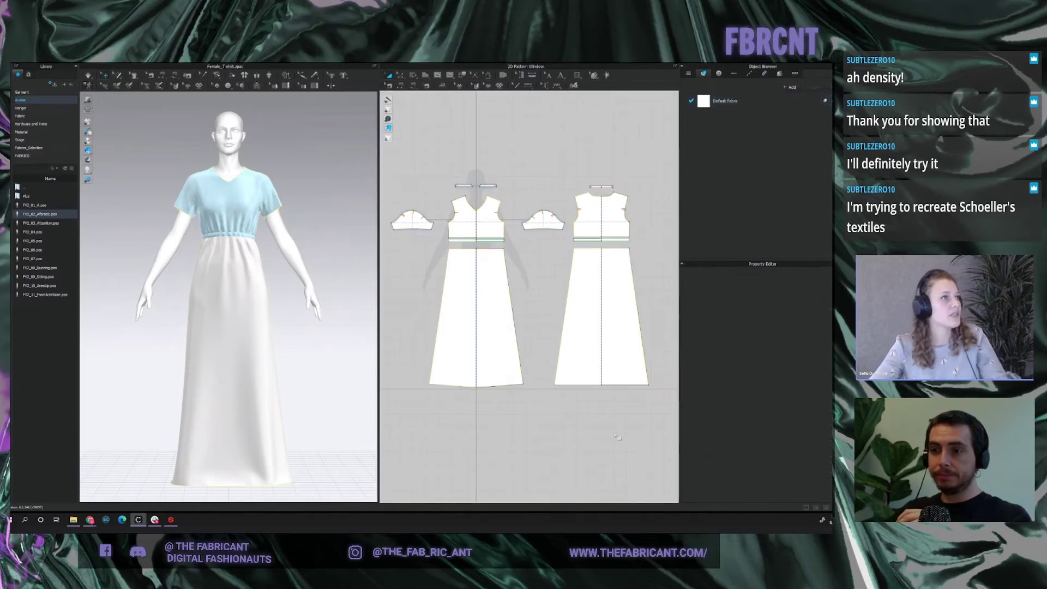
left_click(761, 101)
left_click(820, 386)
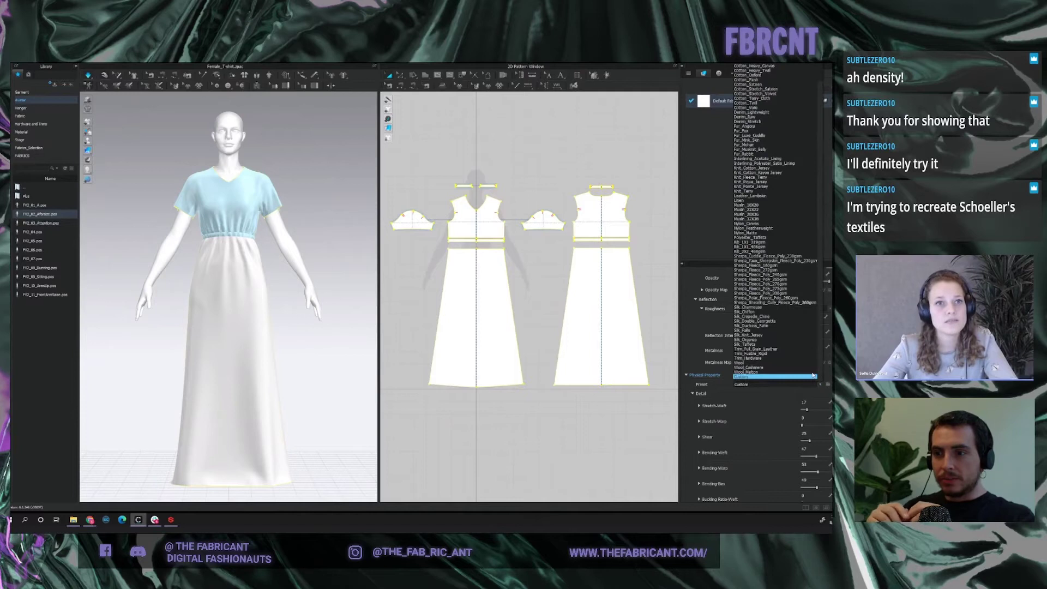
scroll(780, 252, "up", 2)
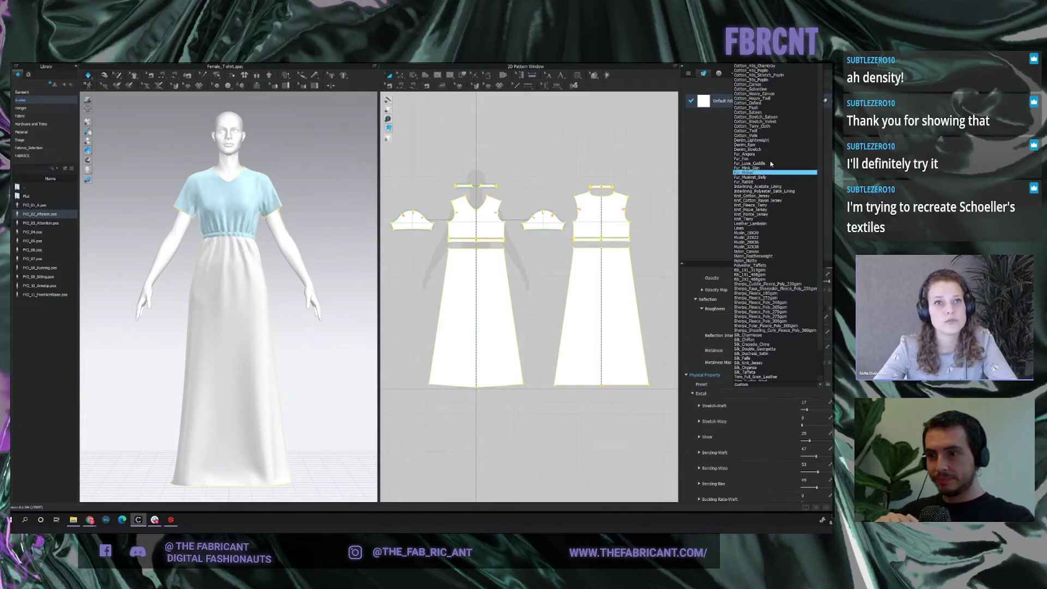
left_click(767, 94)
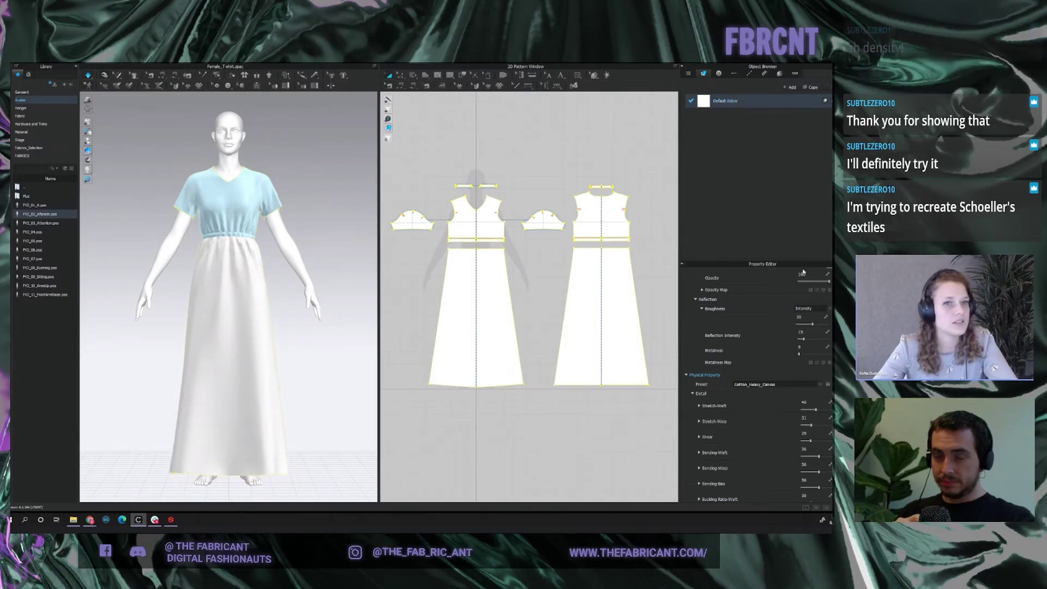
Change the default fabric's physical property preset to Cotton_Canvas and tug the skirt near its hem to test the drape.
left_click(820, 385)
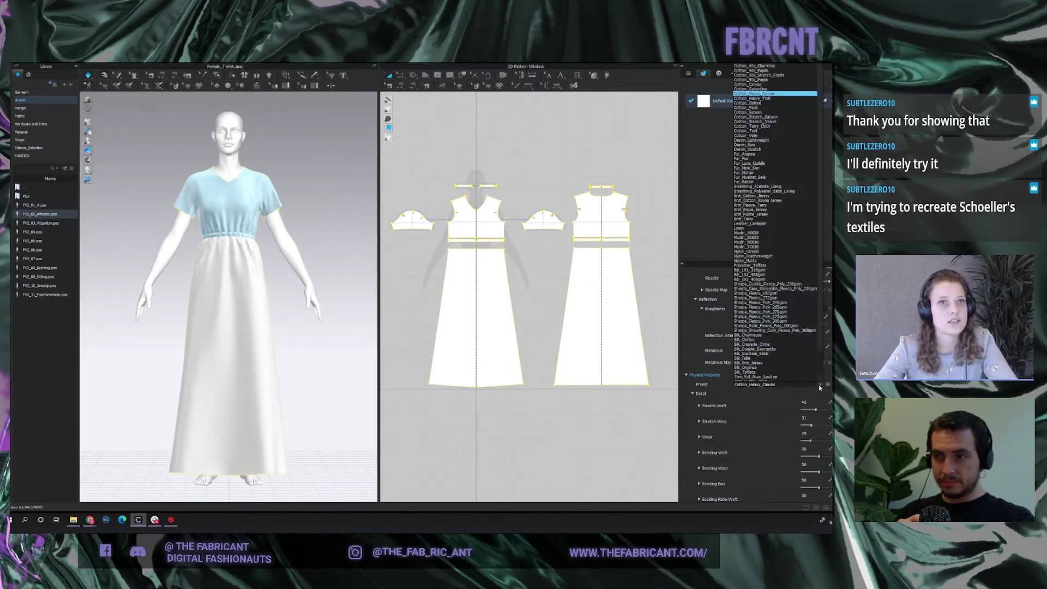
left_click(757, 86)
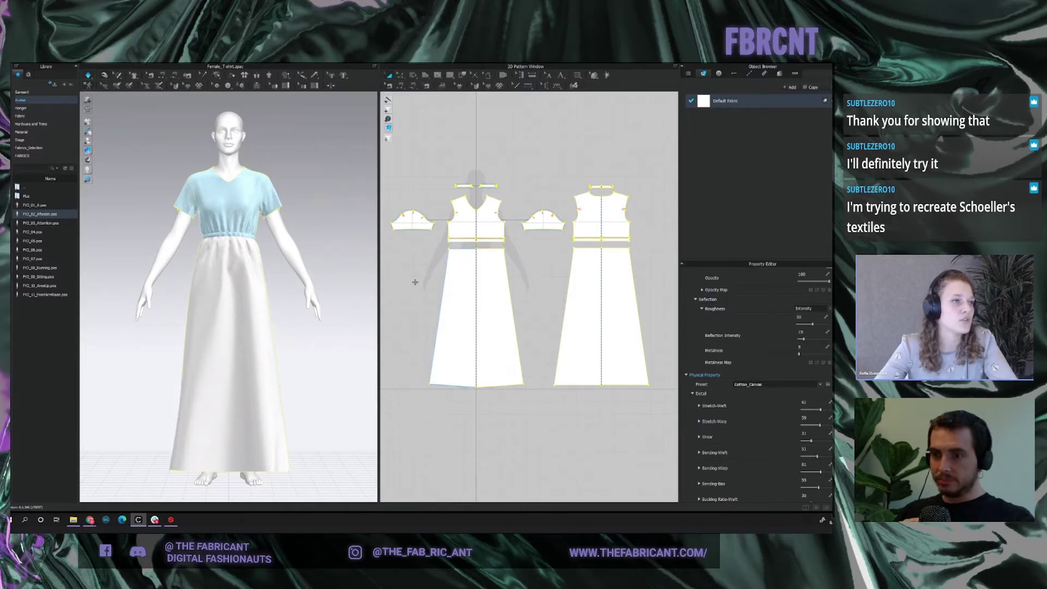
left_click(251, 418)
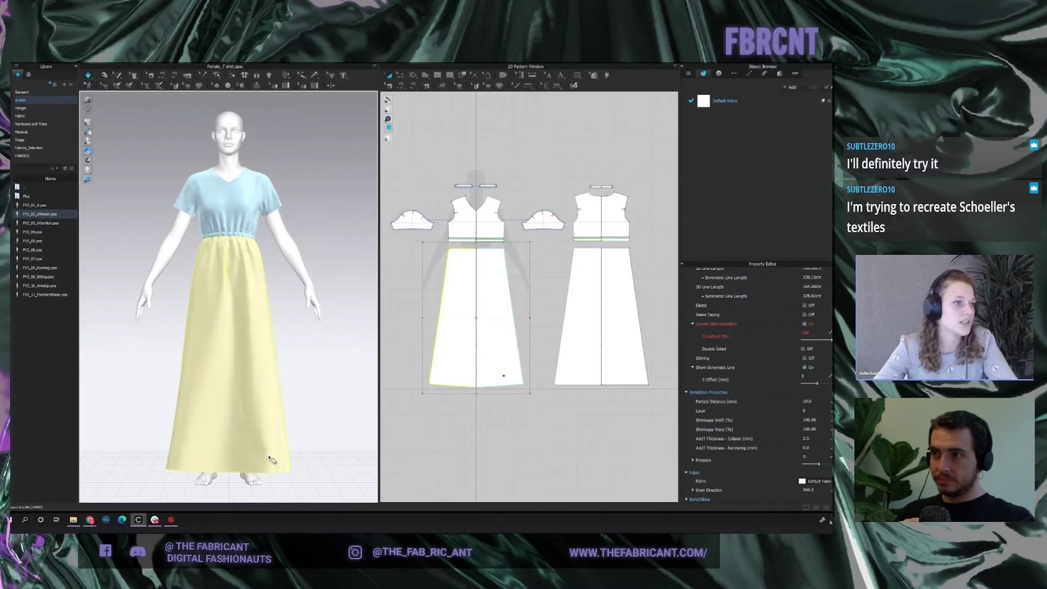
left_click(303, 410)
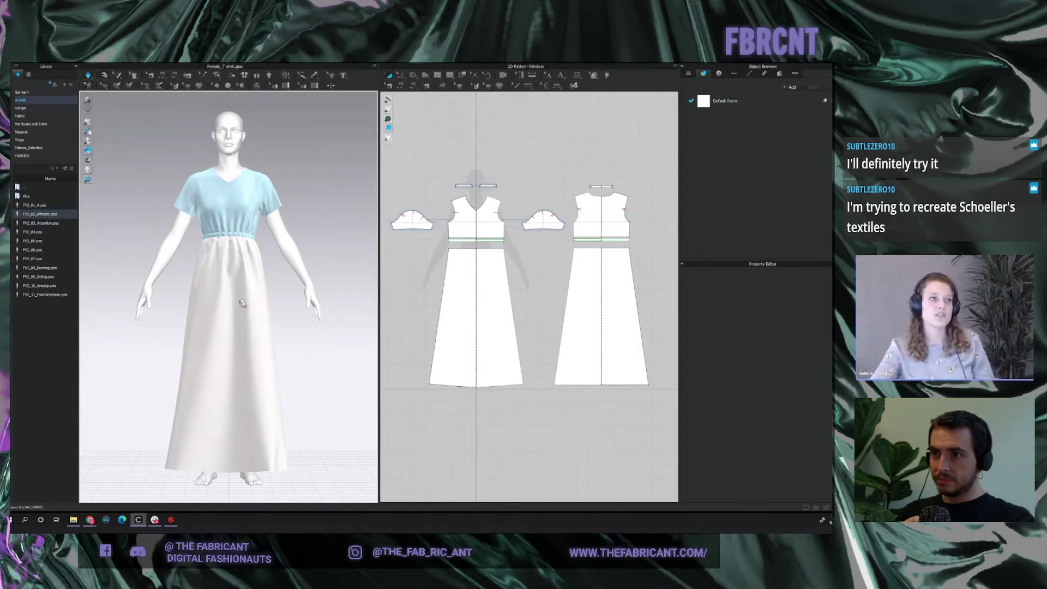
Set the default fabric's physical property preset to Silk_Charmeuse and tug the skirt near its hem to test the drape.
left_click(770, 102)
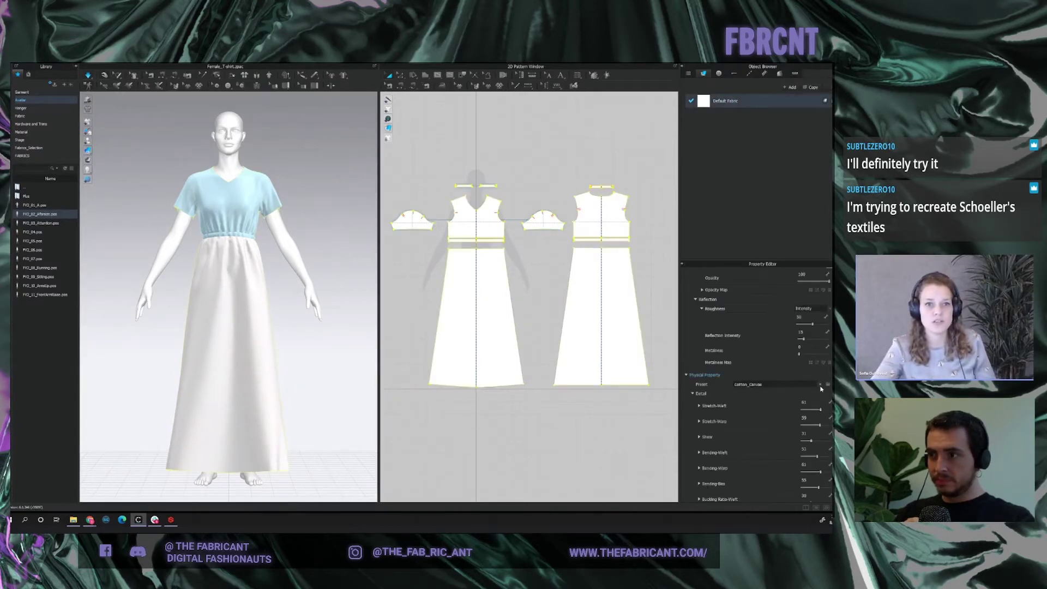
left_click(819, 385)
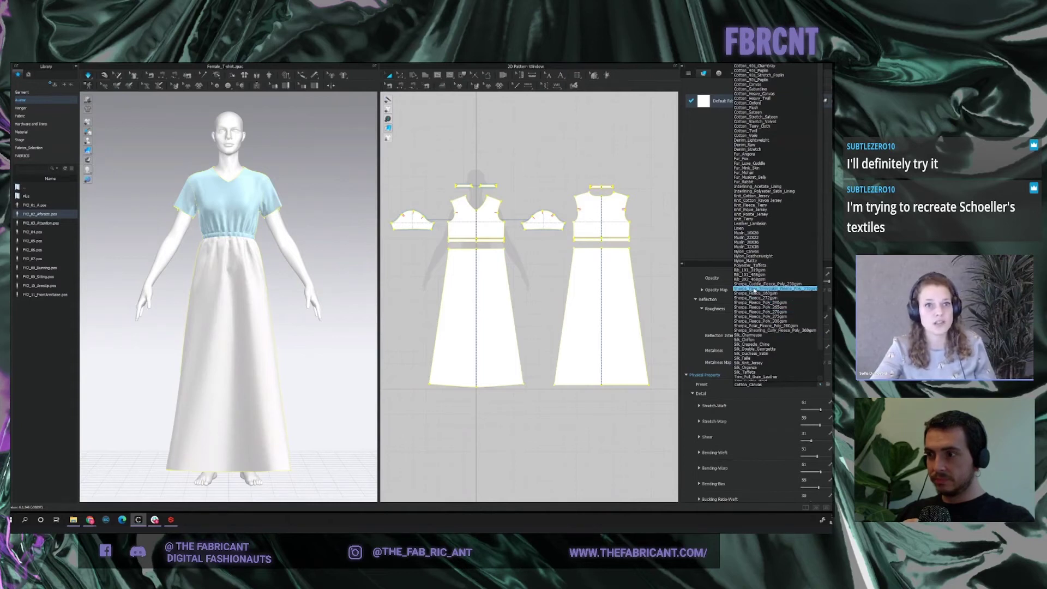
left_click(754, 335)
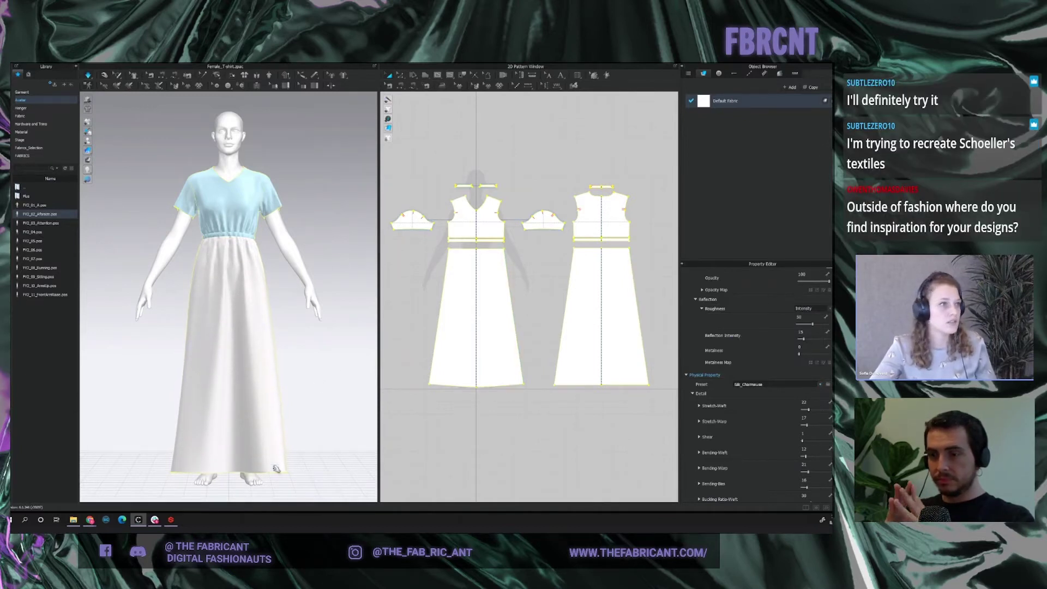
left_click(271, 441)
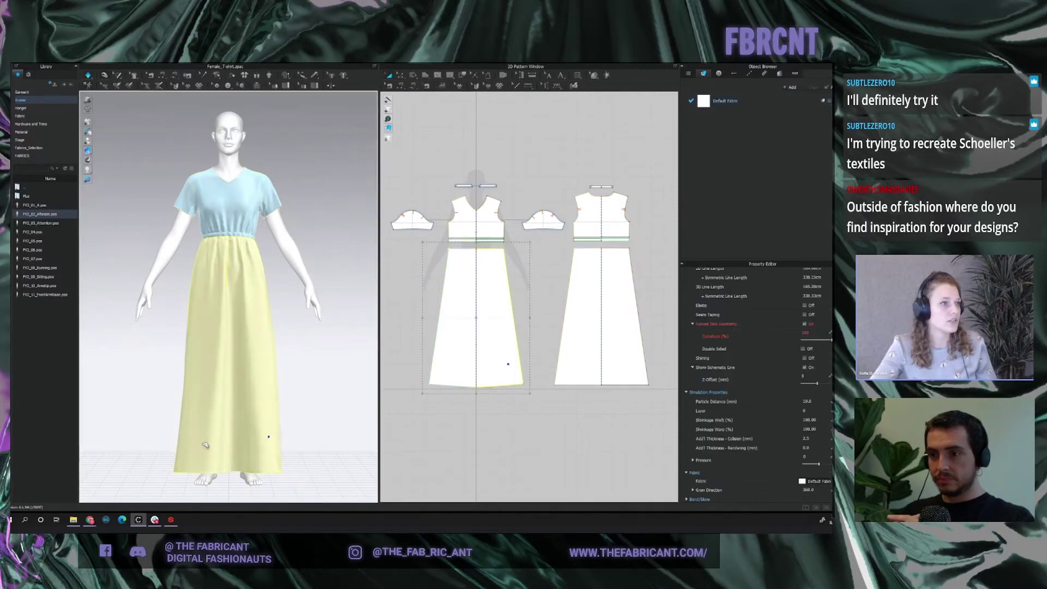
left_click(315, 381)
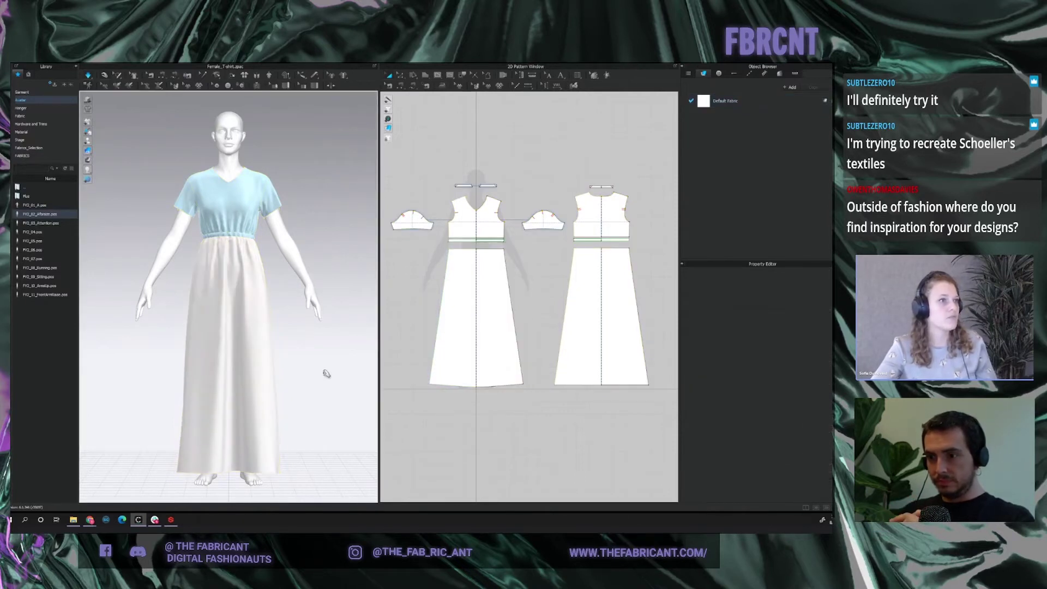
Unfreeze all pattern pieces of the dress at once and check the gathered waist up close.
key("ctrl+a")
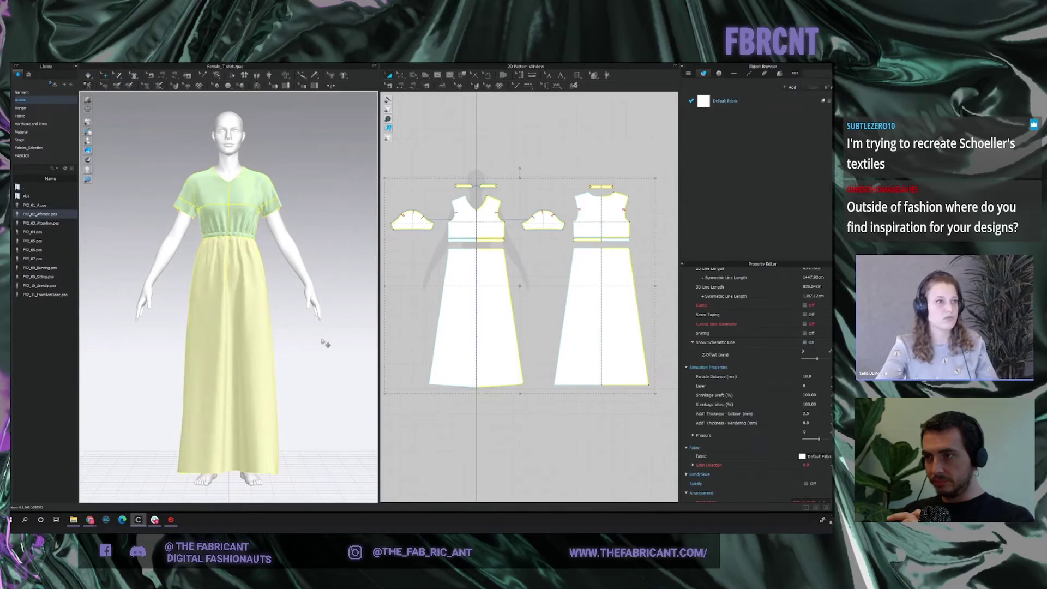
left_click(325, 344)
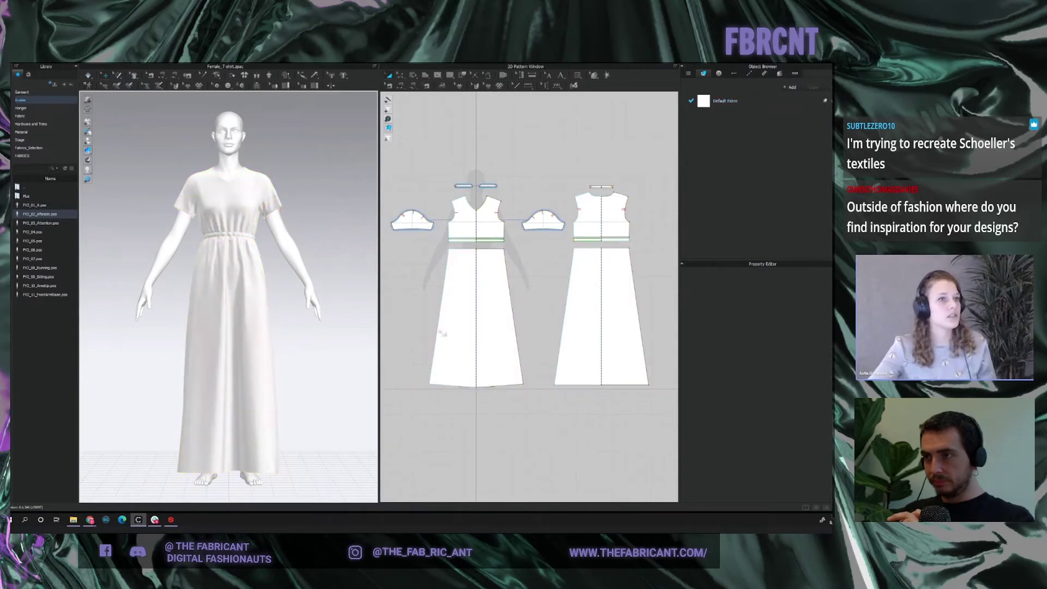
scroll(532, 255, "up", 3)
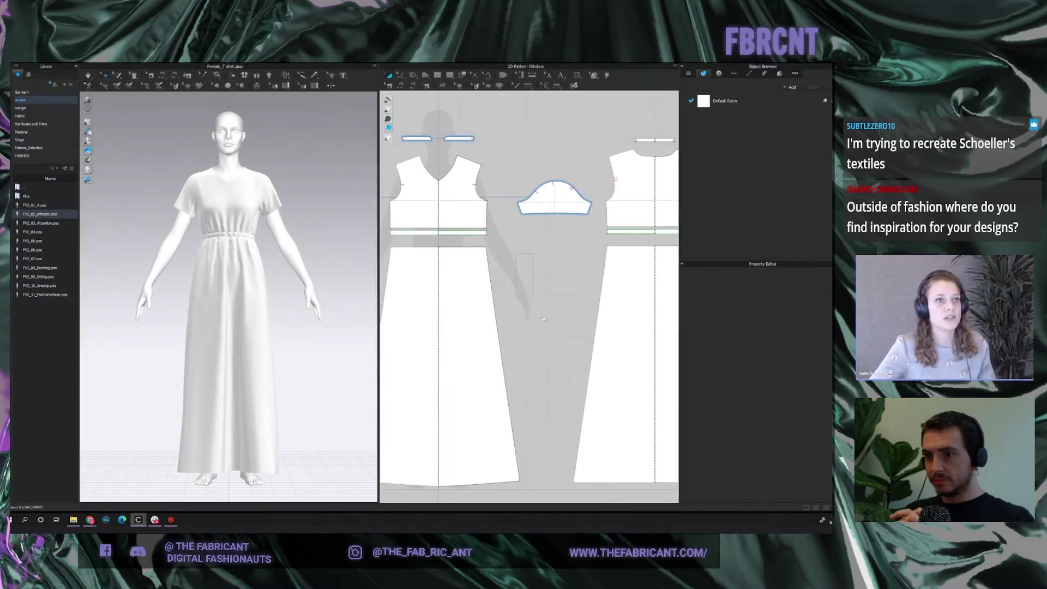
middle_click_drag(524, 263, 563, 370)
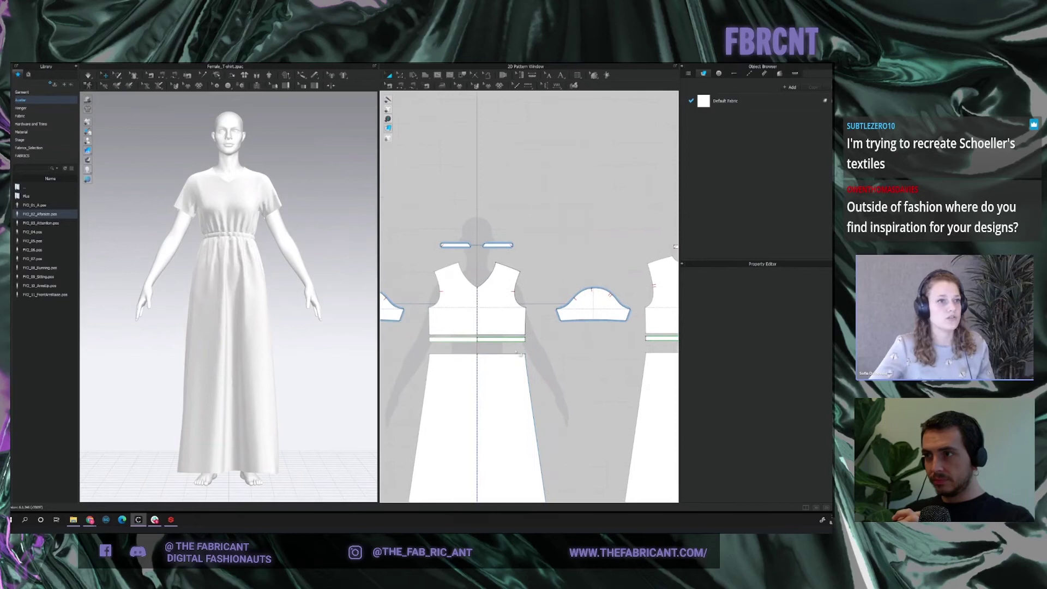
scroll(279, 247, "up", 5)
middle_click_drag(301, 241, 294, 360)
scroll(289, 316, "up", 3)
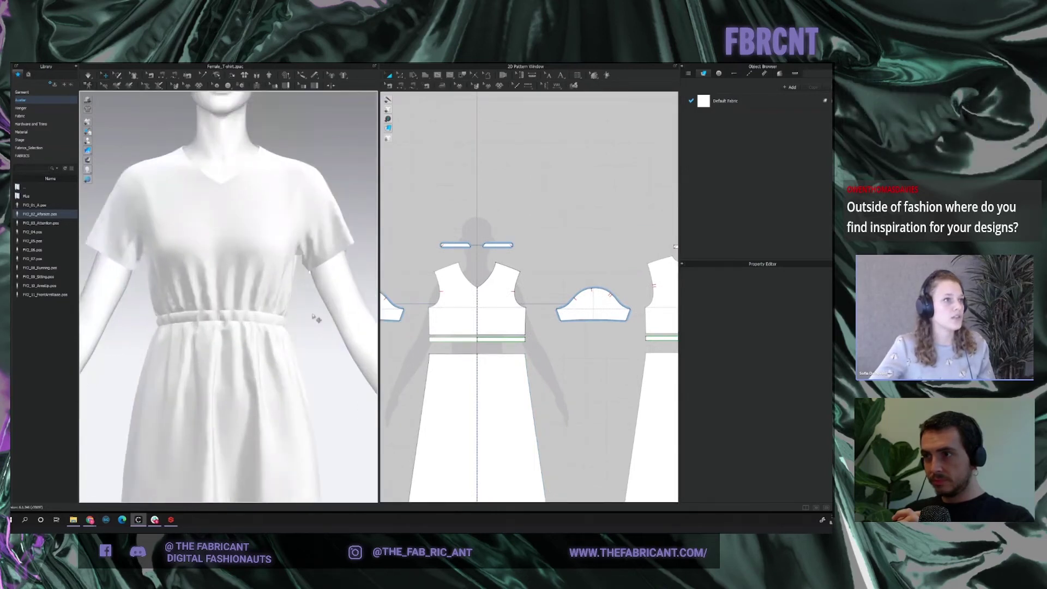
middle_click_drag(315, 317, 321, 327)
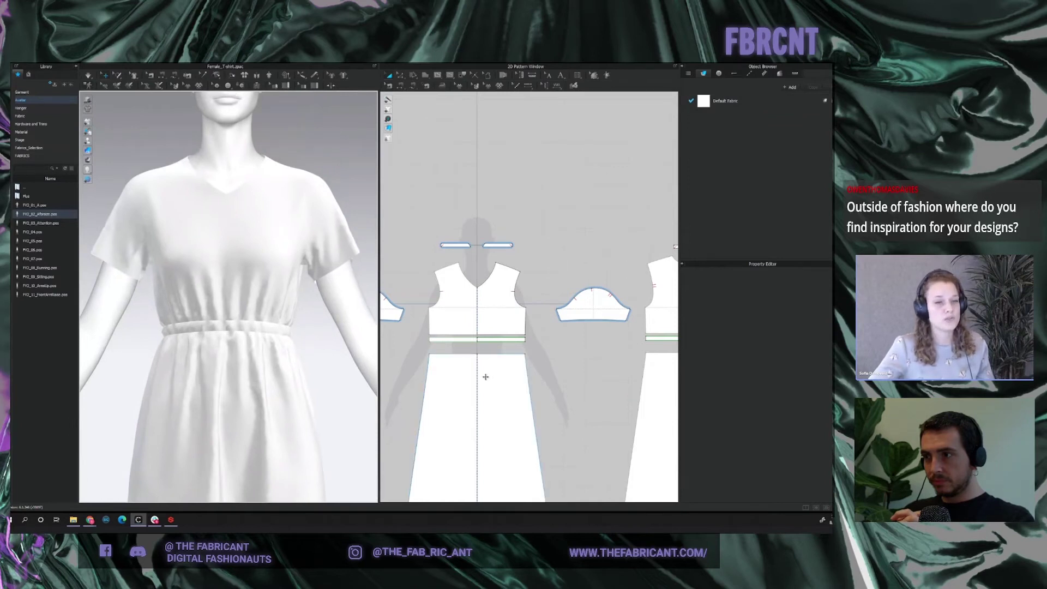
Move the front skirt pattern piece down to make space between it and the front waistband.
scroll(491, 382, "down", 2)
left_click(500, 412)
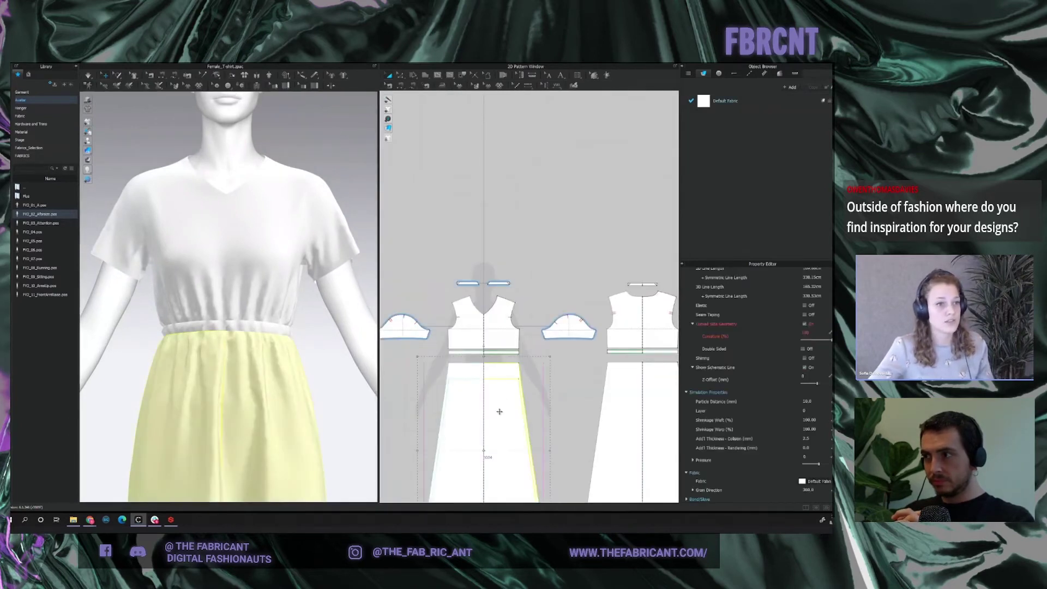
scroll(488, 394, "up", 4)
left_click(510, 331)
scroll(545, 327, "up", 3)
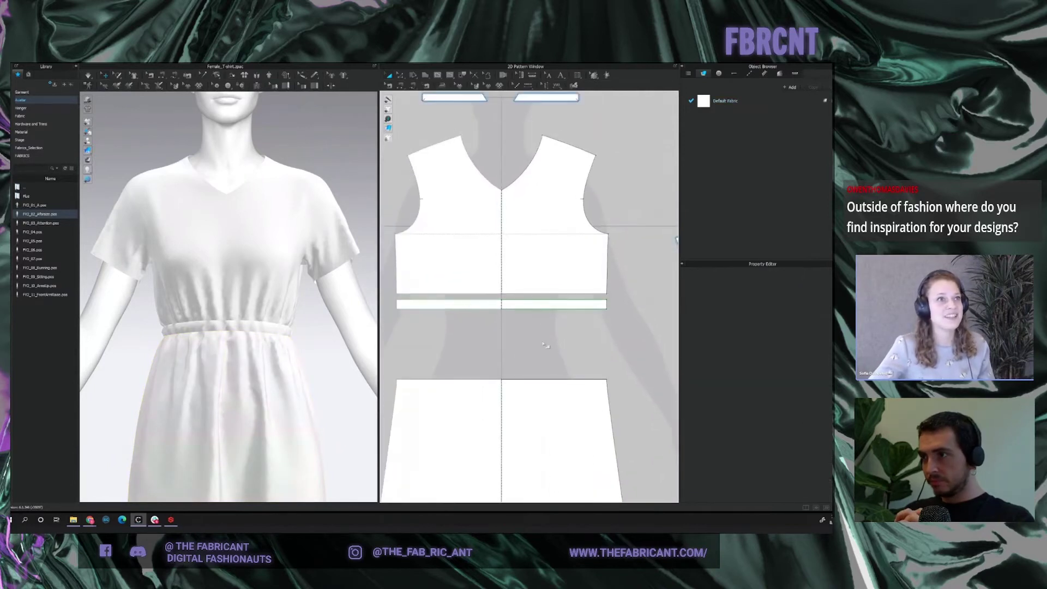
mouse_move(550, 337)
middle_mouse_down()
mouse_move(552, 322)
mouse_move(553, 342)
middle_mouse_up()
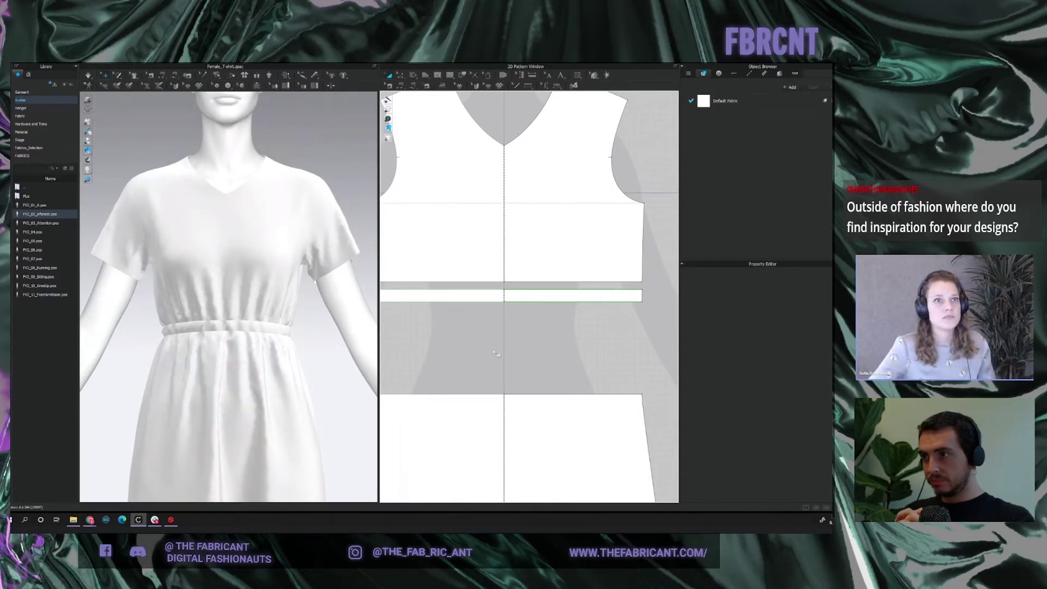
left_click(523, 358)
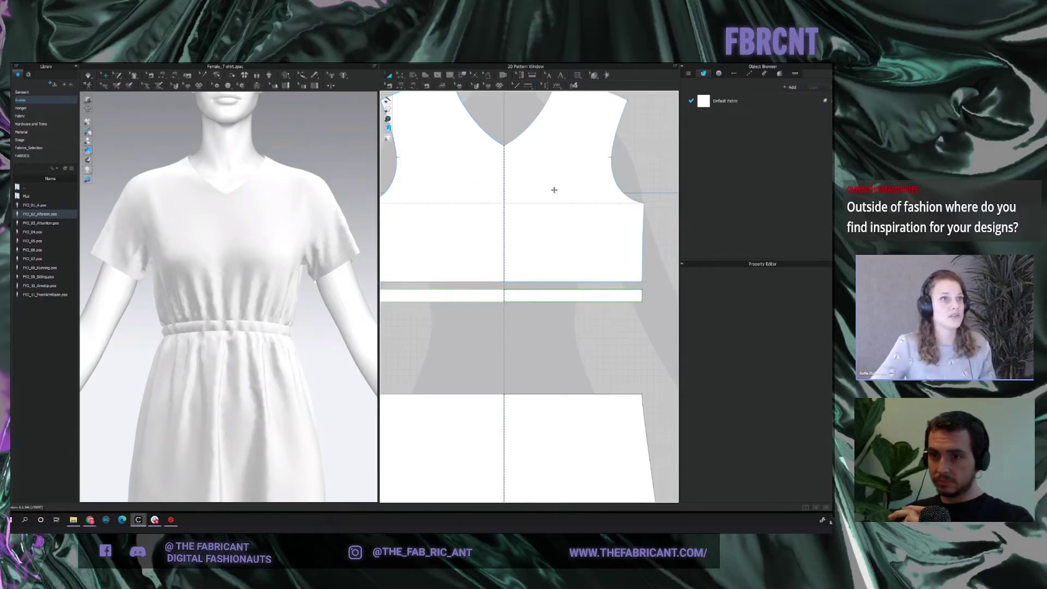
Draw a long thin horizontal rectangle pattern piece between the front waistband and skirt, and paste a copy directly below it.
left_click(425, 86)
left_click(427, 86)
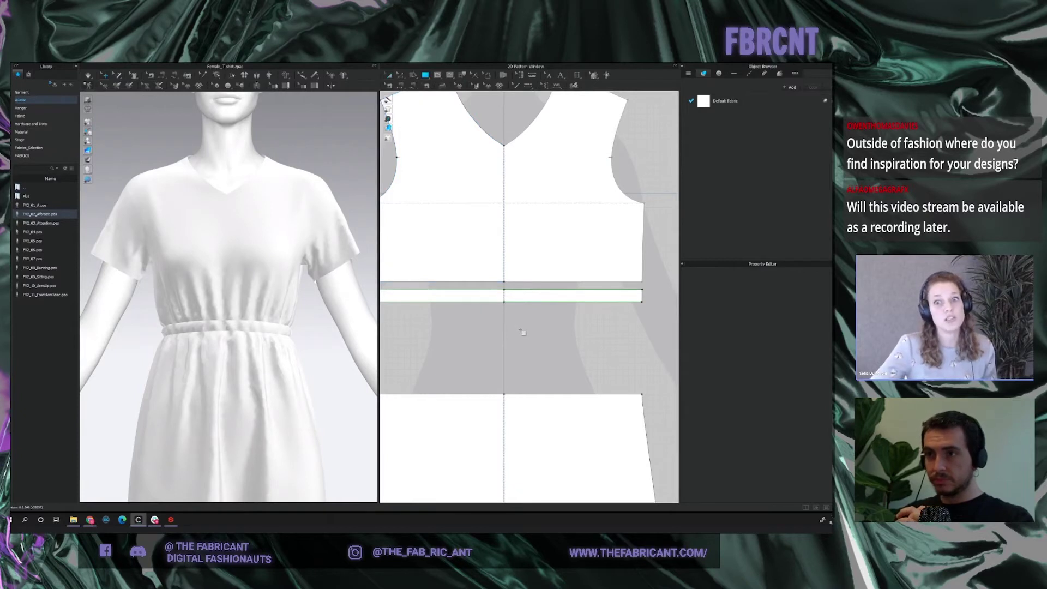
left_click_drag(518, 319, 606, 333)
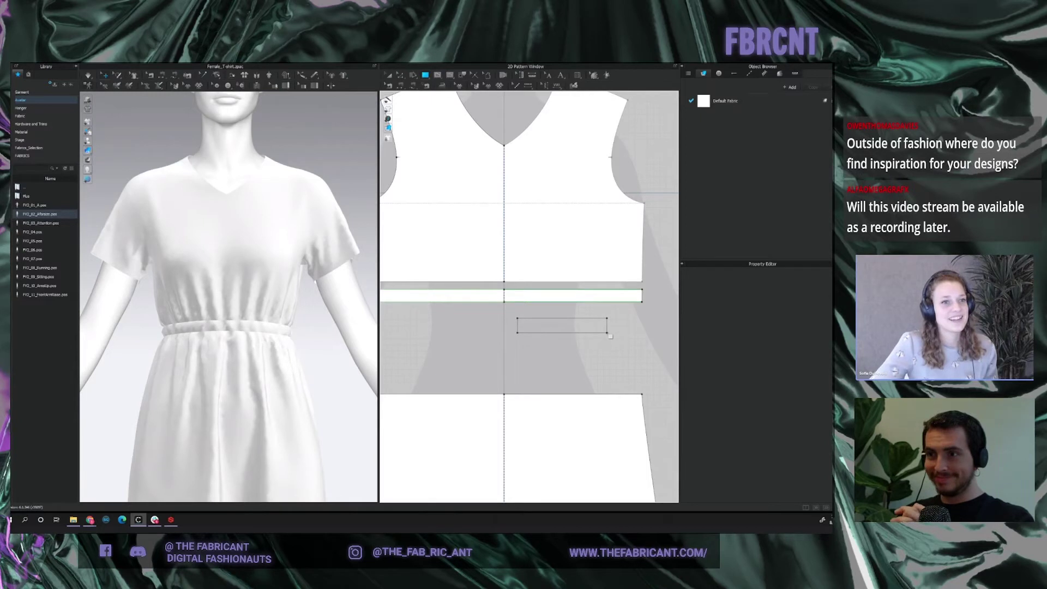
key("z")
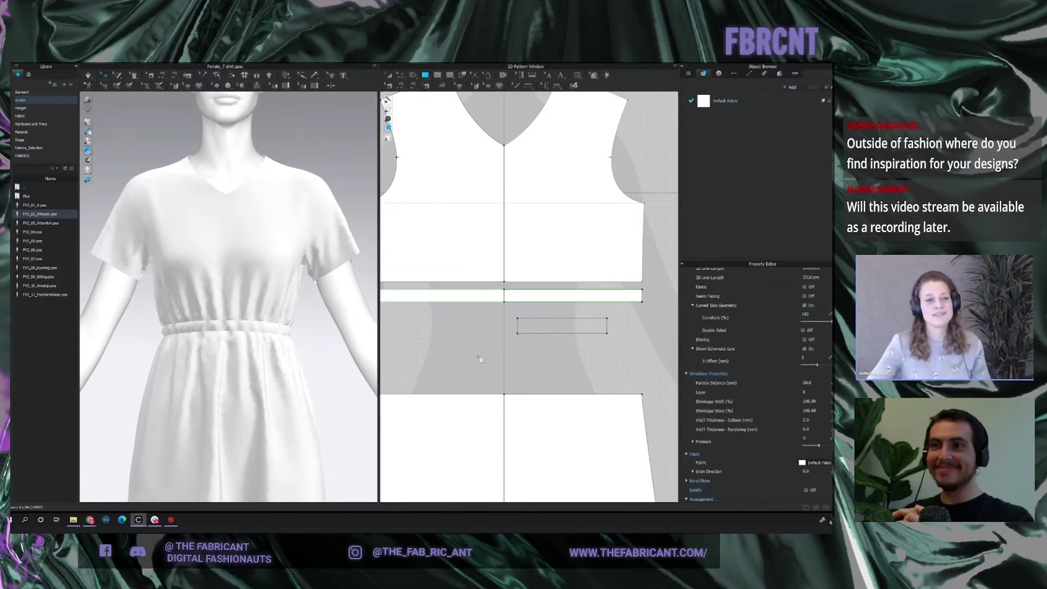
key("a")
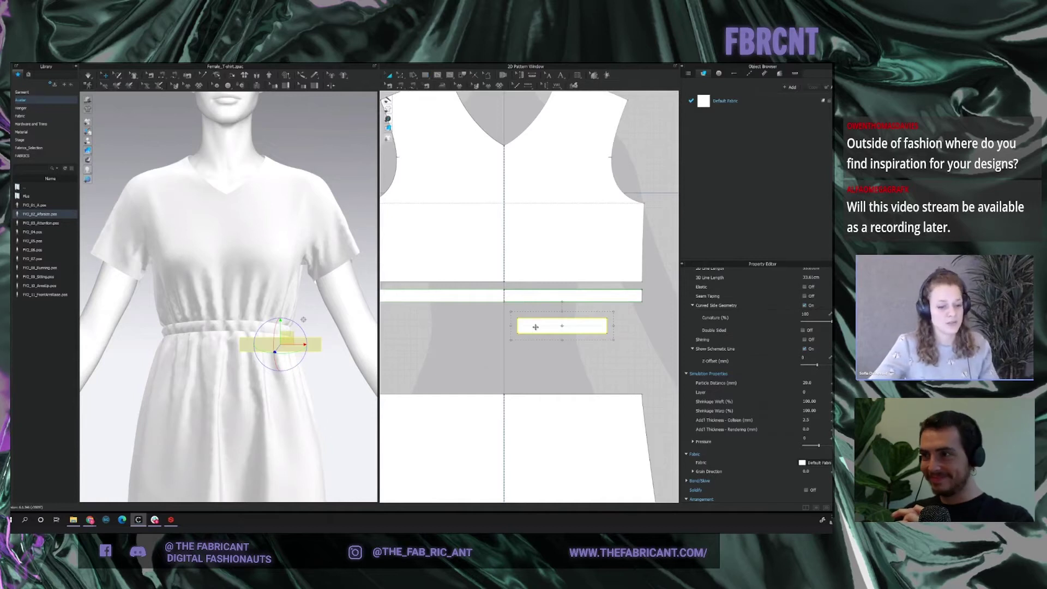
key("ctrl+v")
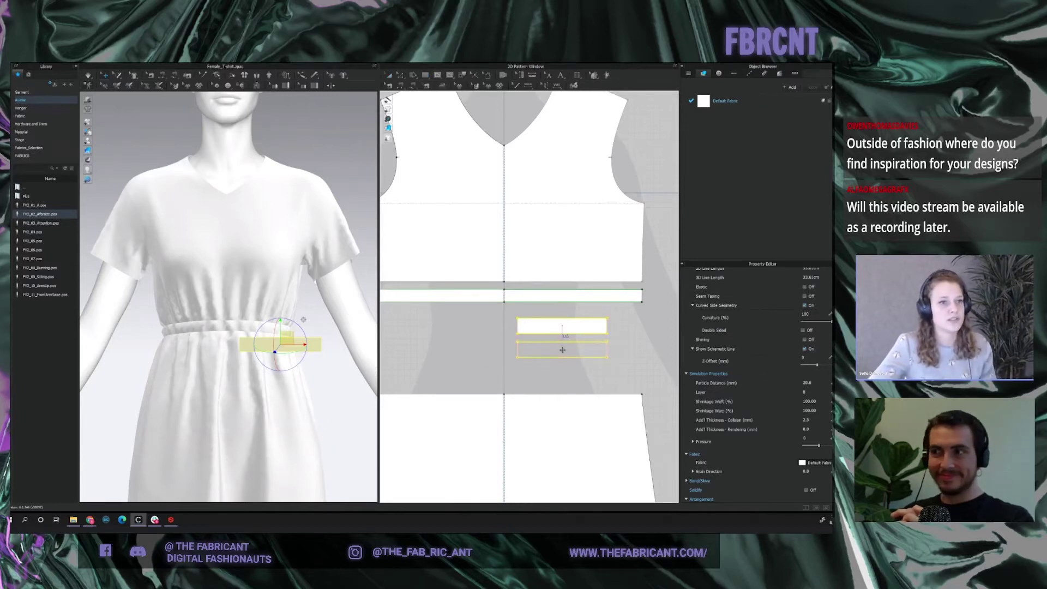
left_click(562, 350)
Draw a small upright rectangle pattern piece across the centre line, beside the two horizontal strips.
scroll(492, 359, "up", 2)
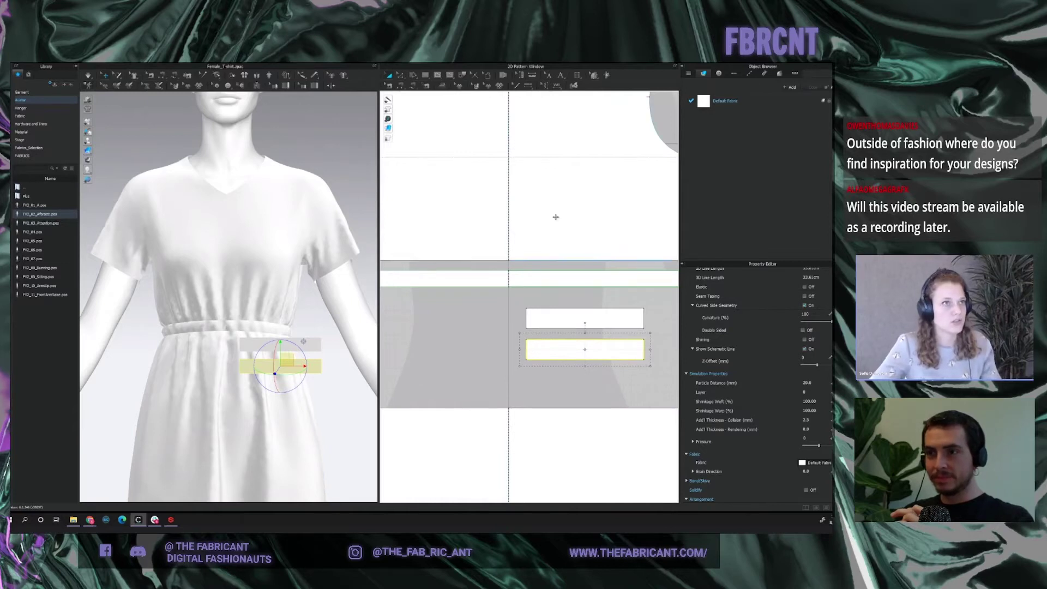
left_click(425, 74)
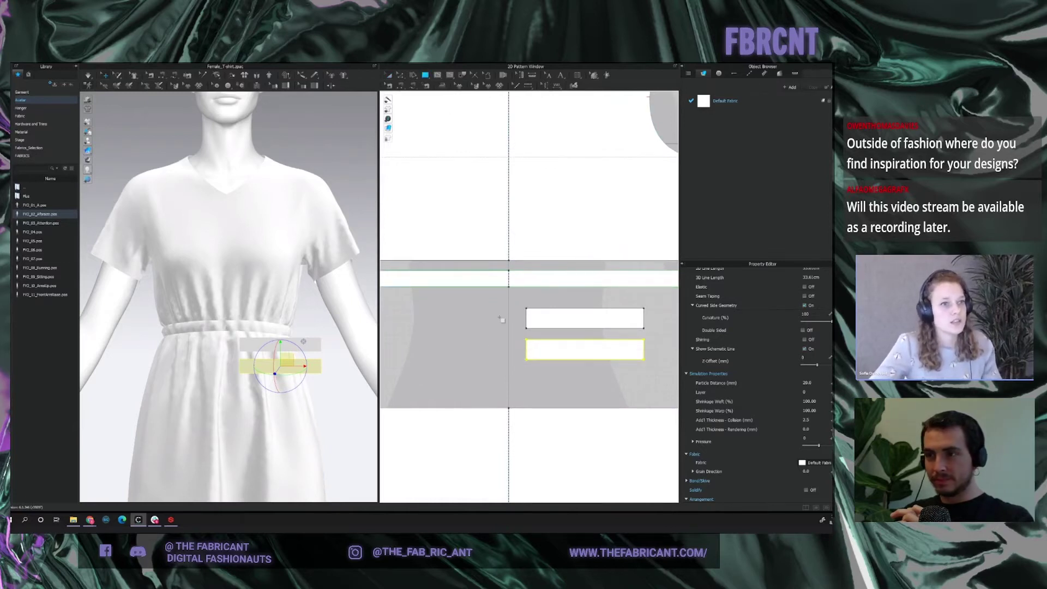
left_click_drag(498, 312, 520, 359)
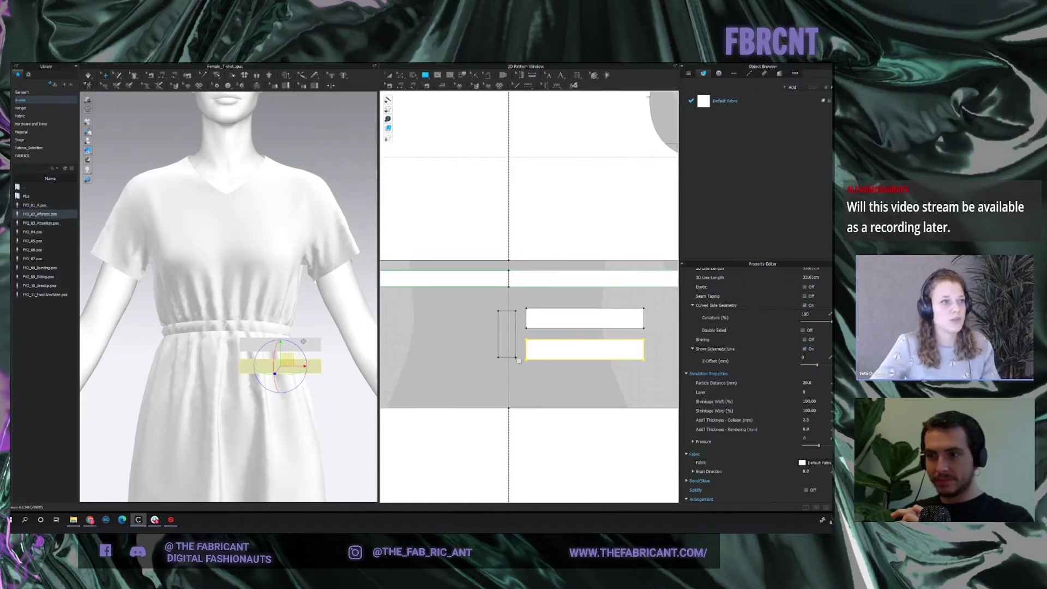
left_click_drag(518, 361, 519, 360)
scroll(542, 343, "up", 3)
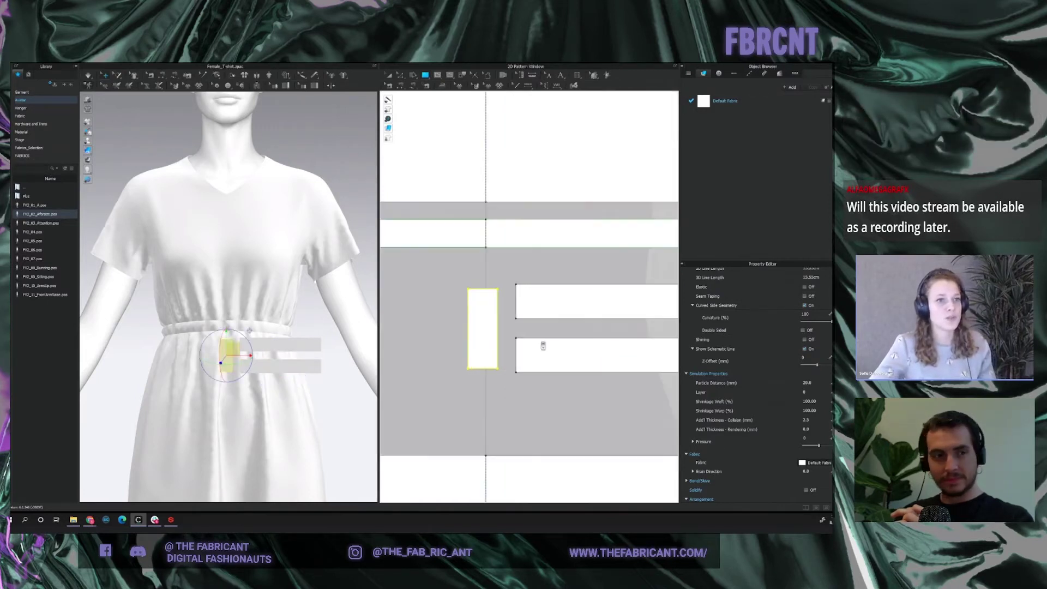
left_click(555, 264)
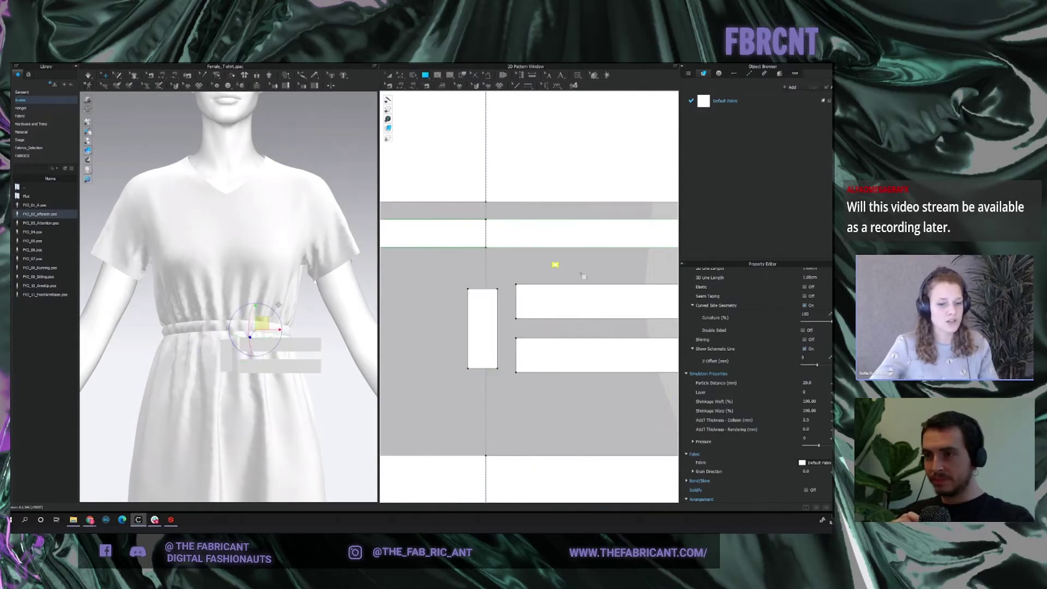
key("ctrl+z")
left_click(564, 277)
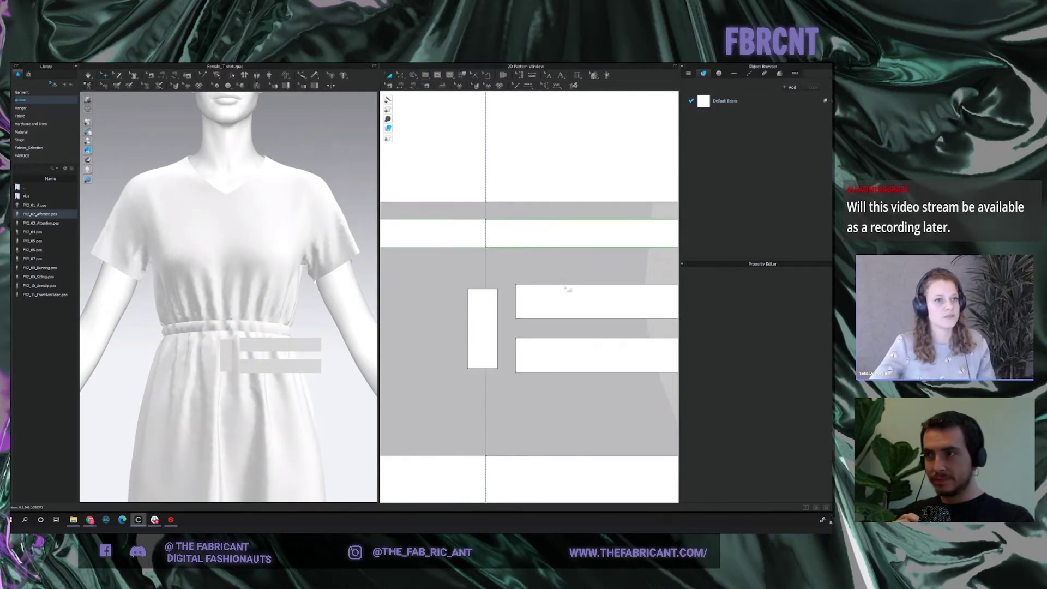
Draw a vertical internal line about 2 cm long along the centre of the front waistband, spanning its full height.
left_click(529, 242)
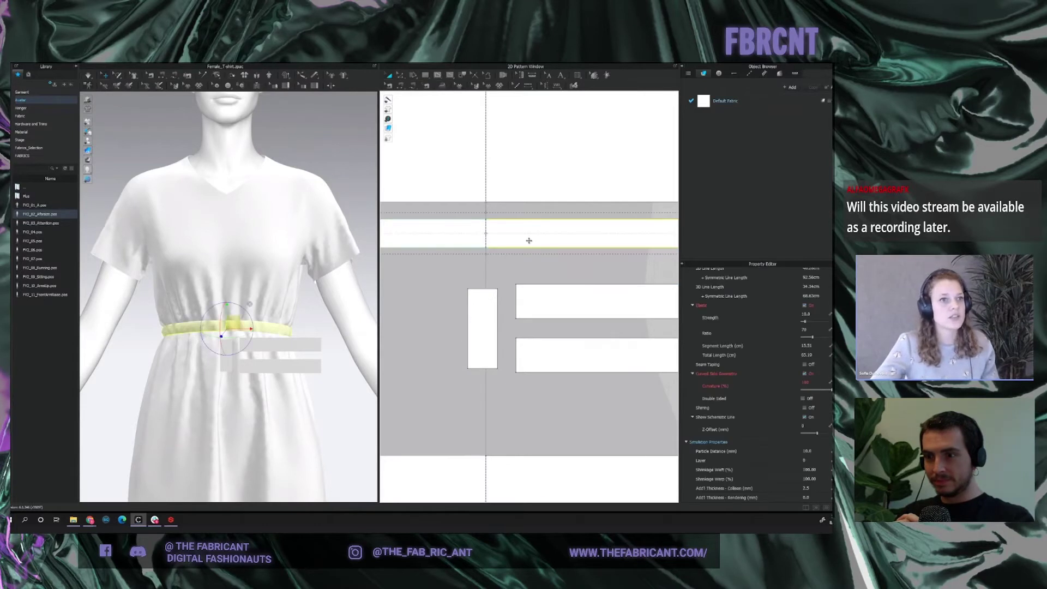
right_click(529, 241)
left_click(553, 340)
left_click(500, 273)
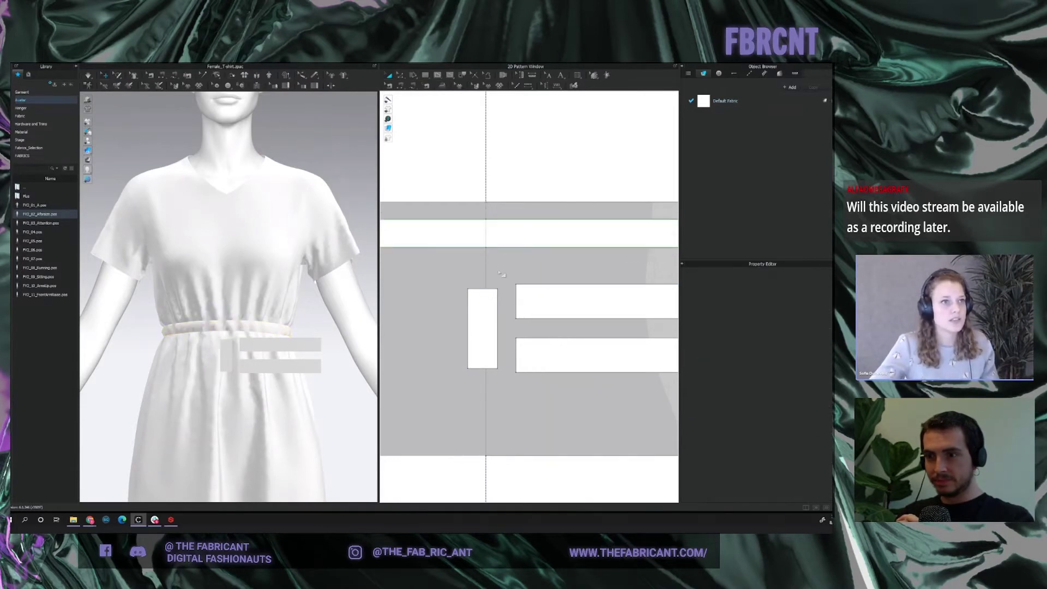
key("g")
left_click(485, 219)
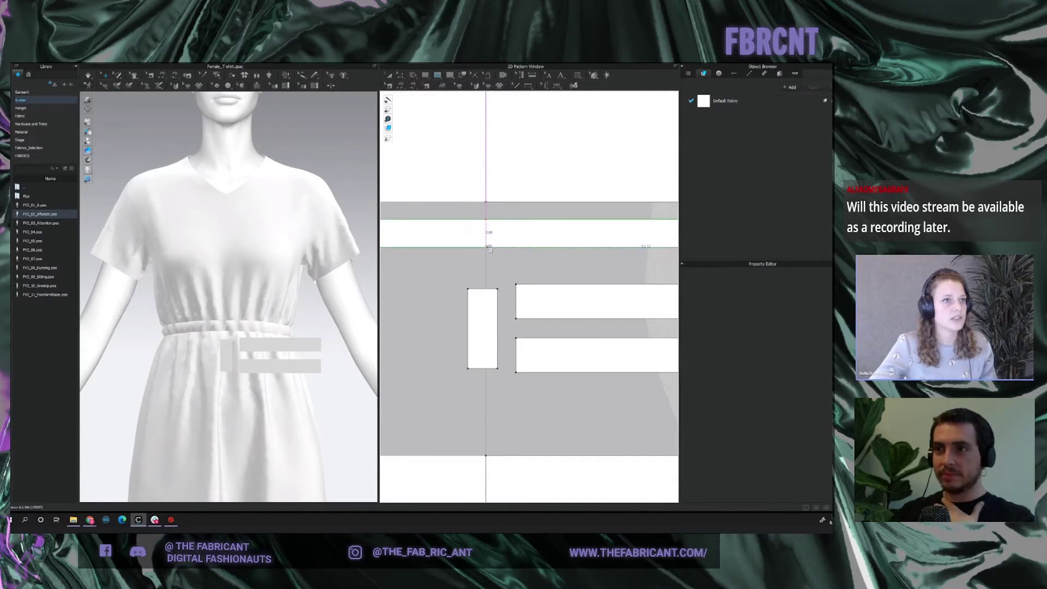
double_click(486, 247)
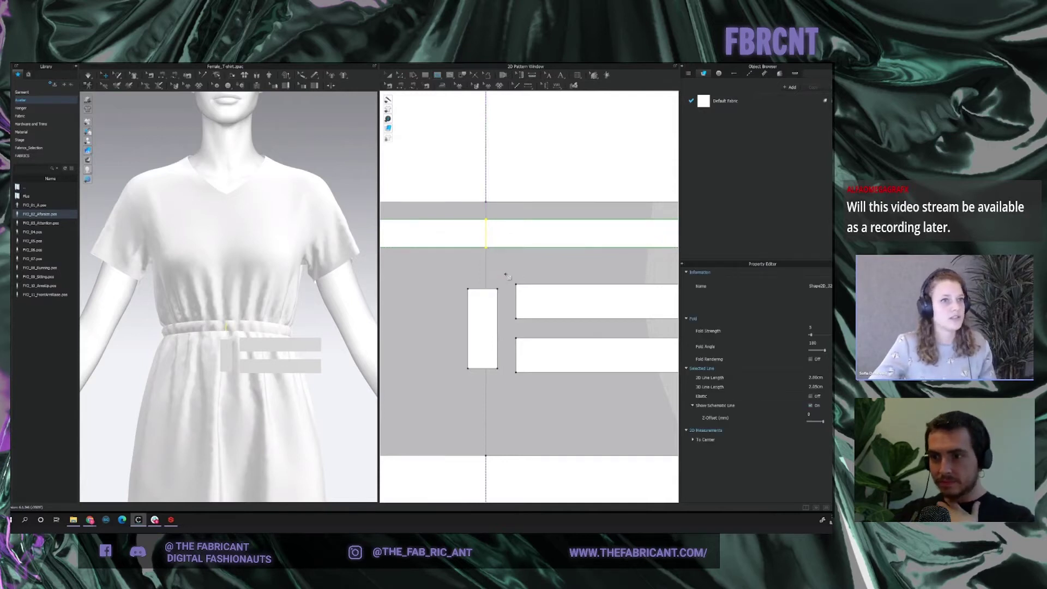
Narrow the upper horizontal strip to about 2 cm by moving its lower edge up.
scroll(506, 275, "up", 2)
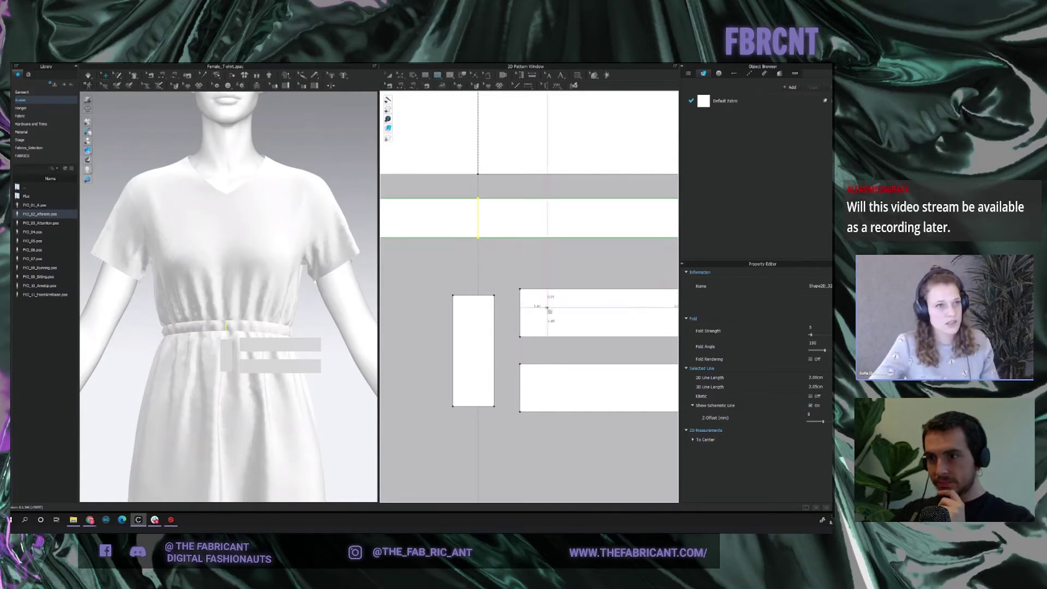
key("z")
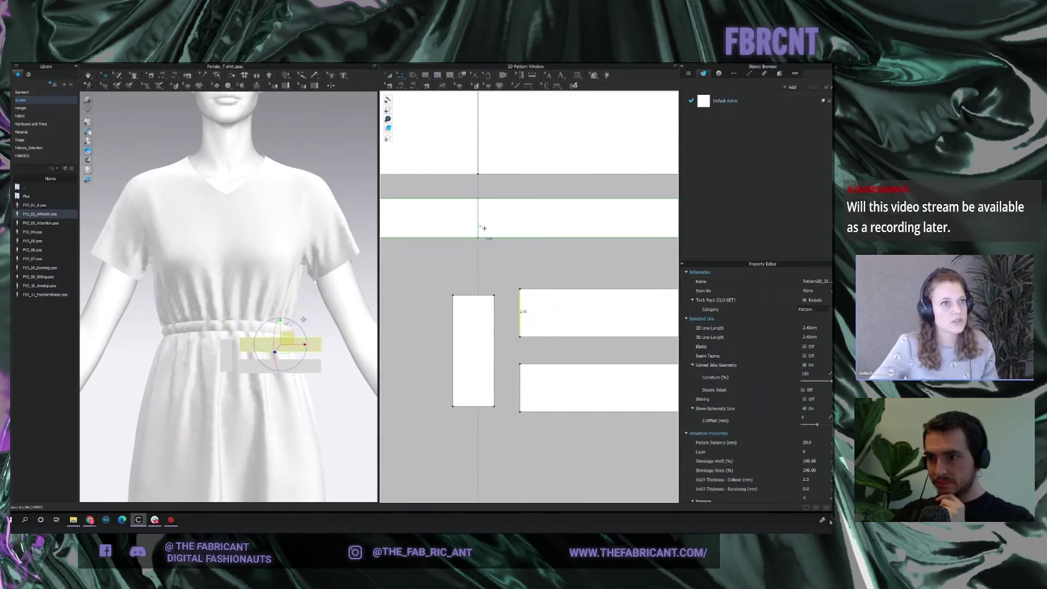
left_click(532, 252)
left_click(520, 321)
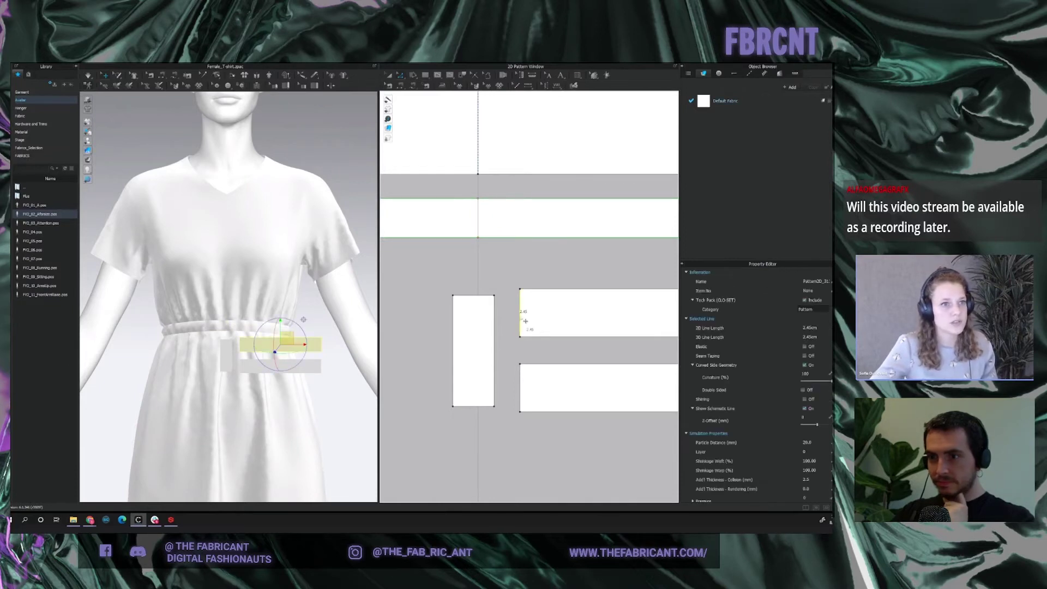
left_click(565, 334)
left_click_drag(566, 333, 566, 332)
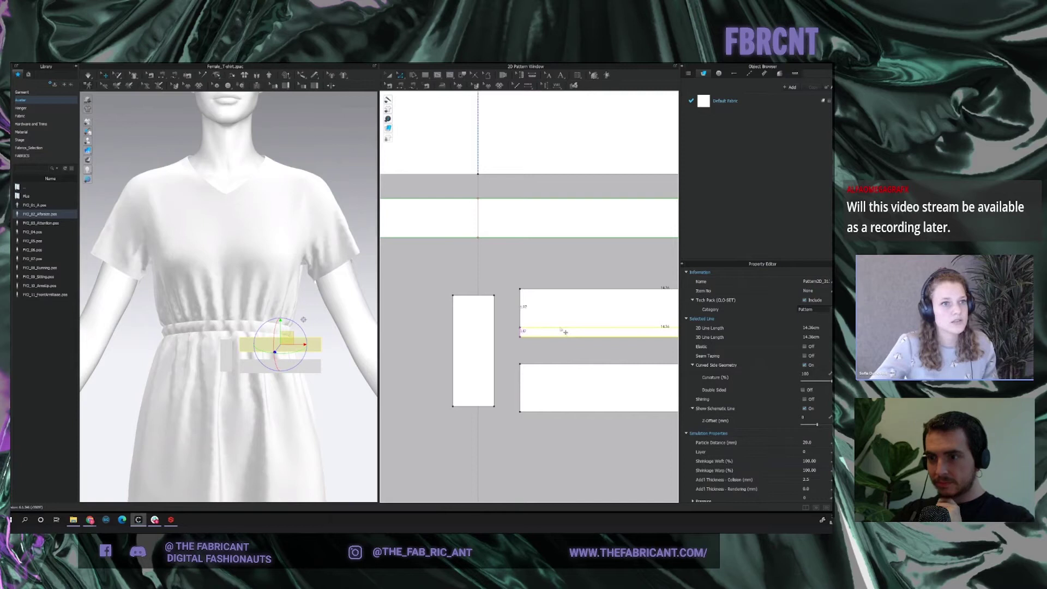
Narrow the lower horizontal strip by moving its lower edge up about 0.5 cm, matching the upper strip.
left_click(567, 411)
left_click_drag(567, 415, 566, 408)
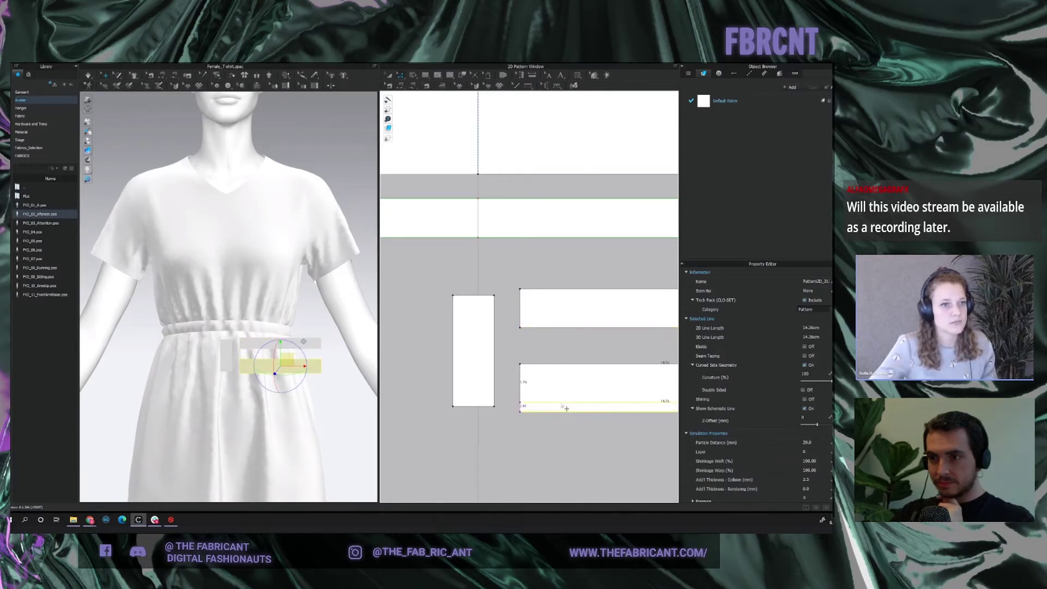
right_click(566, 408)
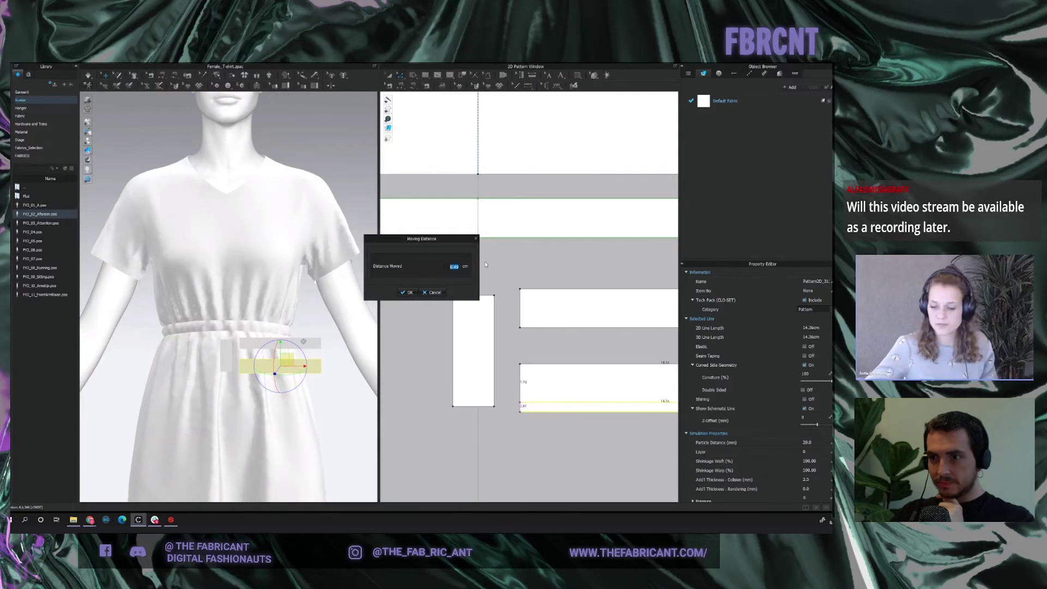
type("0")
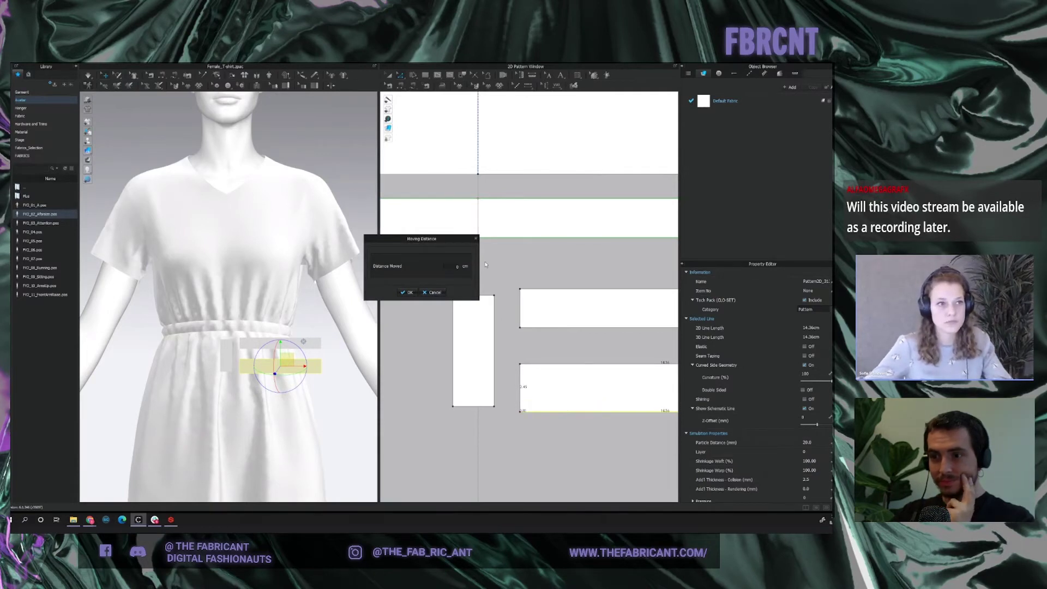
type(".48")
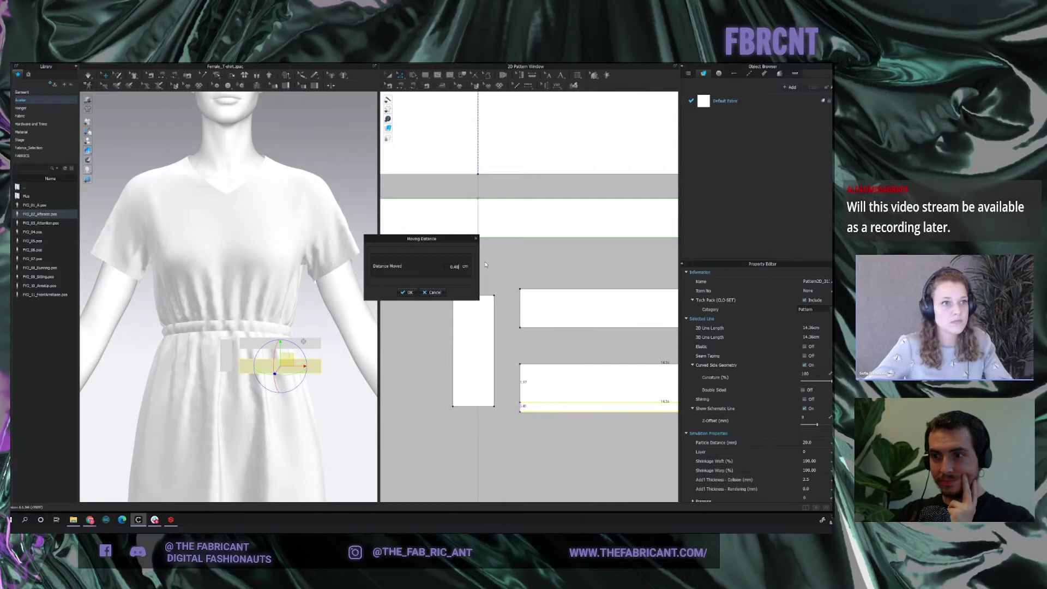
key("Return")
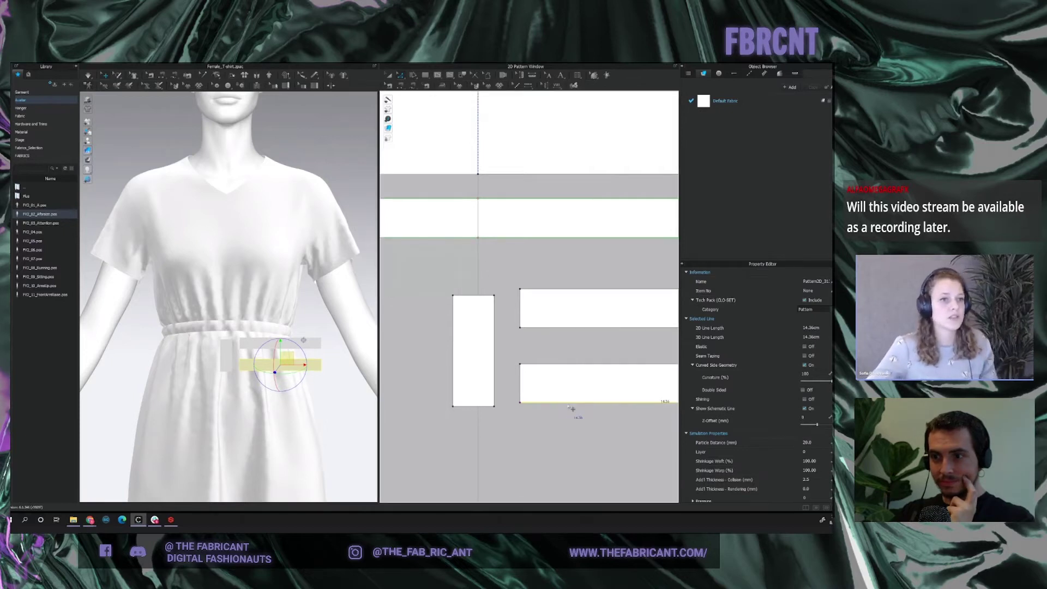
Sew both short ends of the upper horizontal strip to the centre internal line of the front waistband.
scroll(577, 384, "down", 3)
scroll(601, 347, "up", 2)
key("m")
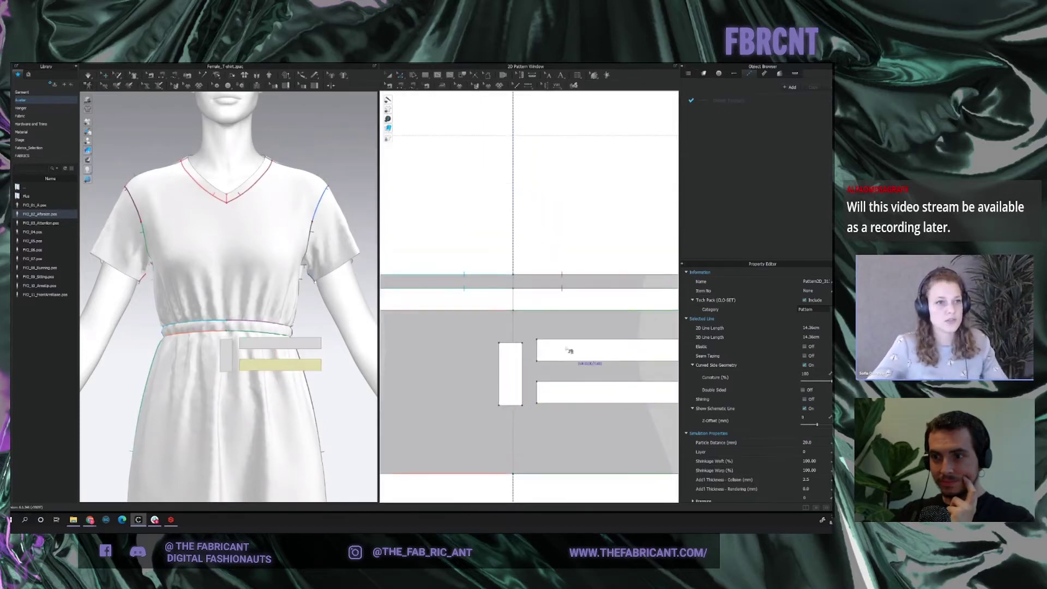
left_click(537, 339)
left_click(538, 360)
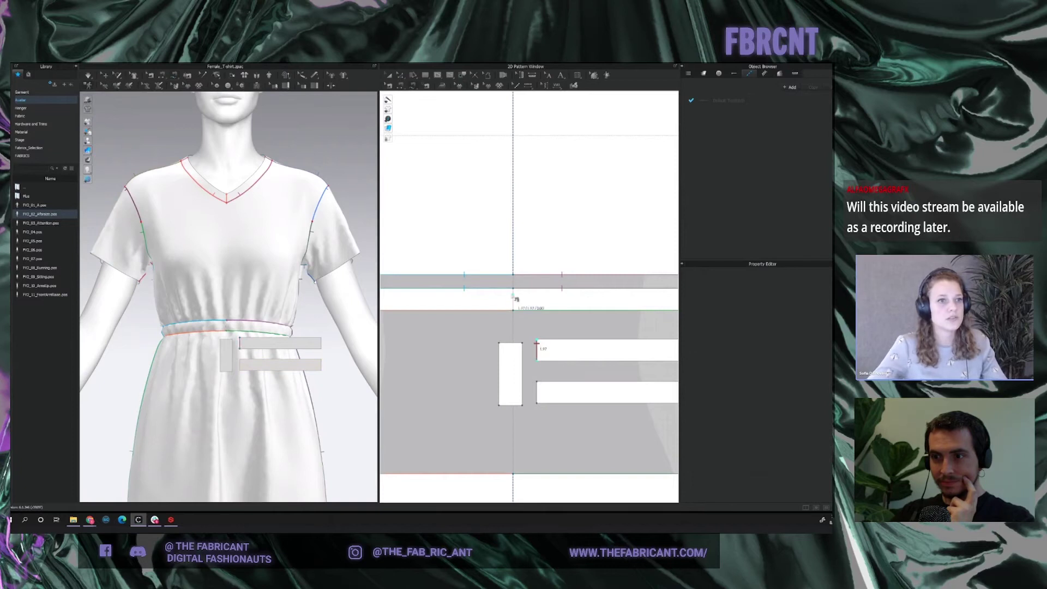
left_click(518, 315)
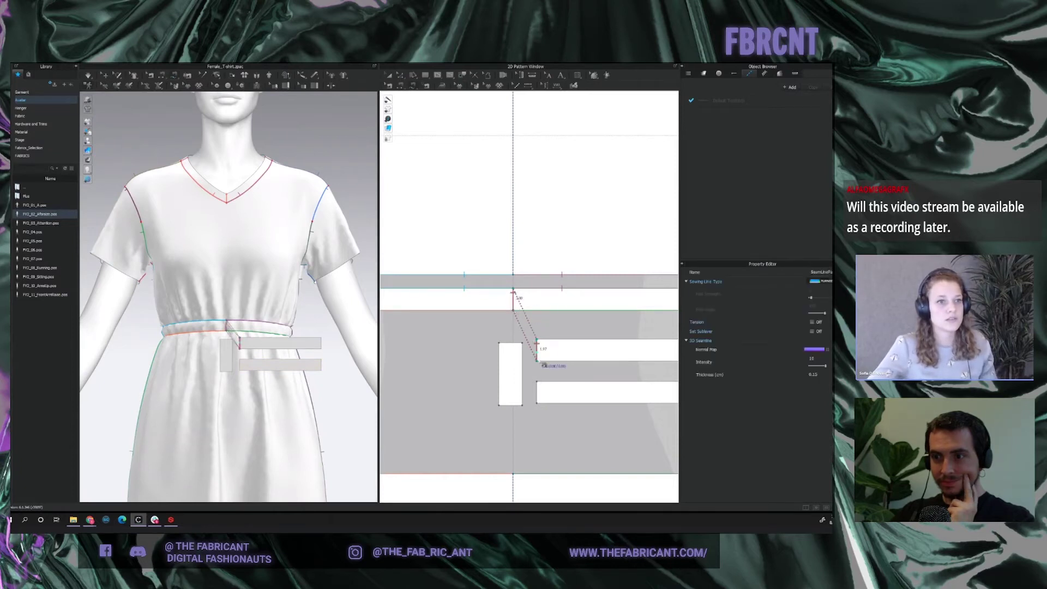
scroll(613, 363, "down", 2)
left_click(622, 354)
left_click(622, 364)
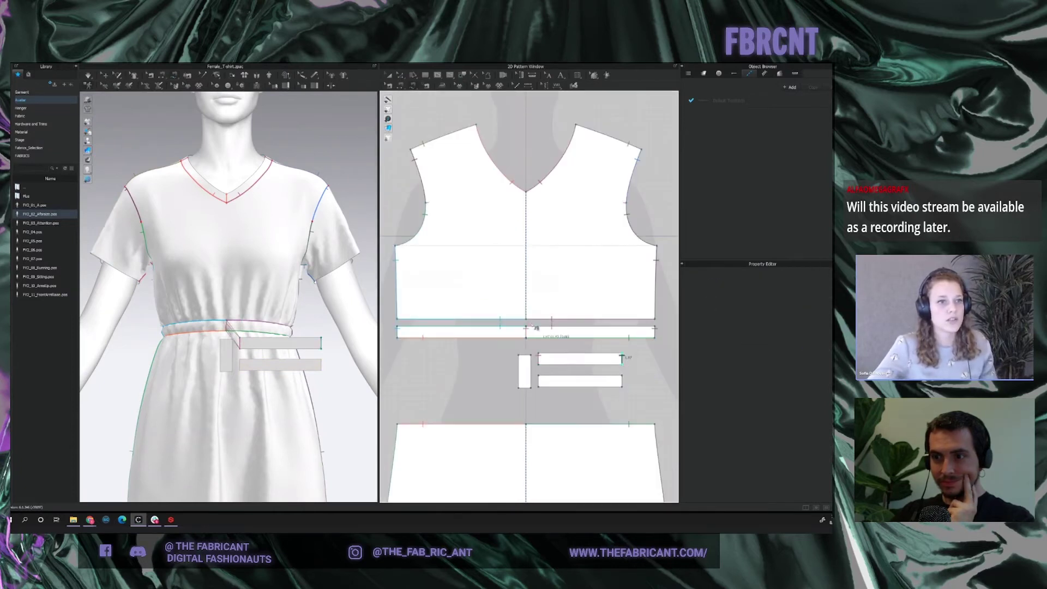
left_click(526, 326)
Delete the lower horizontal strip and deactivate the small upright rectangle piece together with its sewing.
key("a")
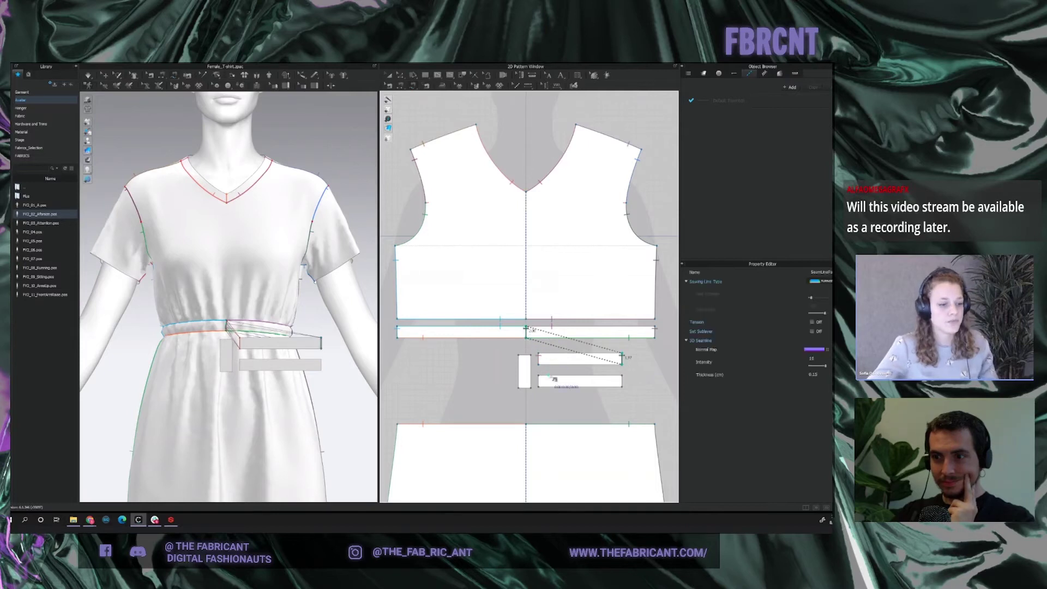
left_click(563, 381)
key("Delete")
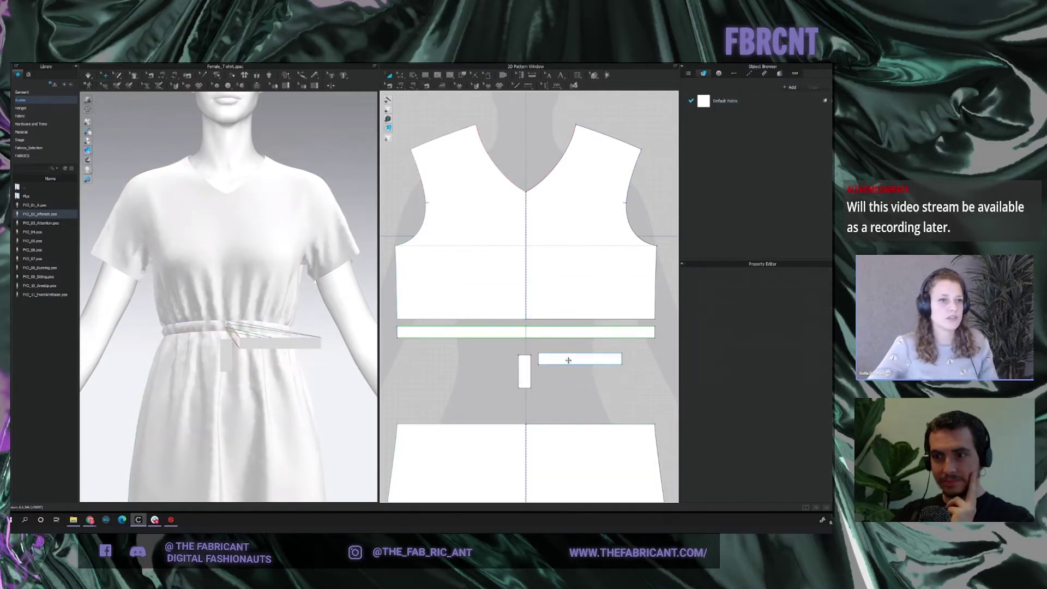
left_click(567, 360)
right_click(226, 361)
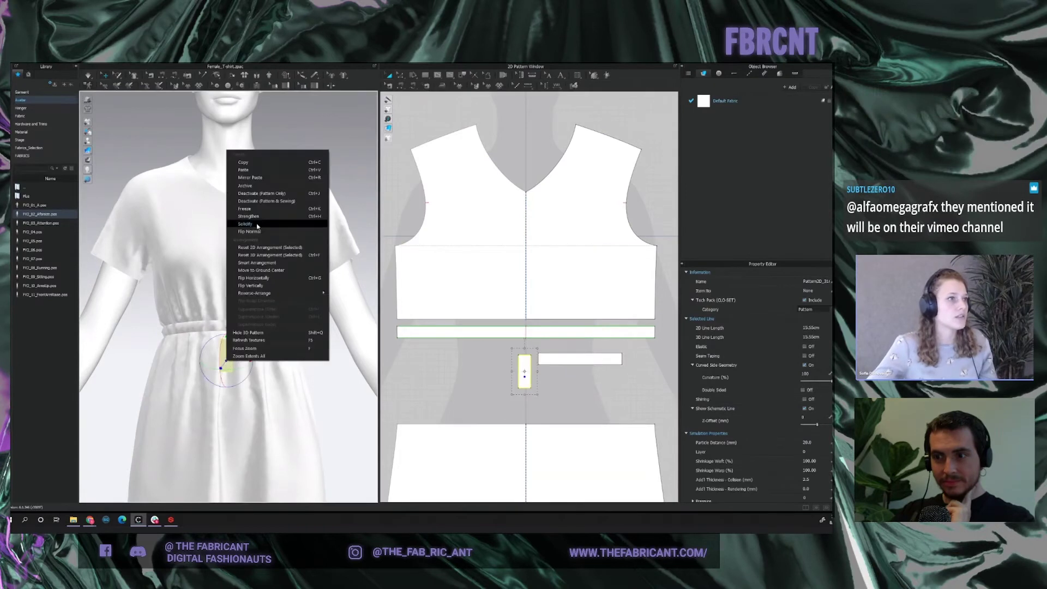
left_click(254, 201)
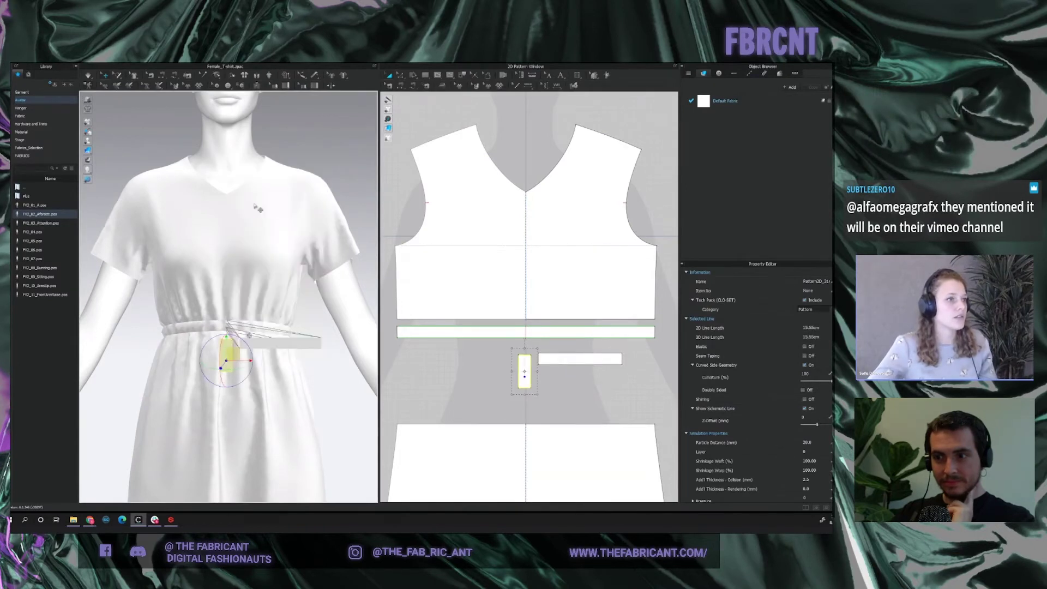
Simulate the sewn strip at the waist centre, pull it into an open loop and check it from an angle.
scroll(225, 297, "up", 5)
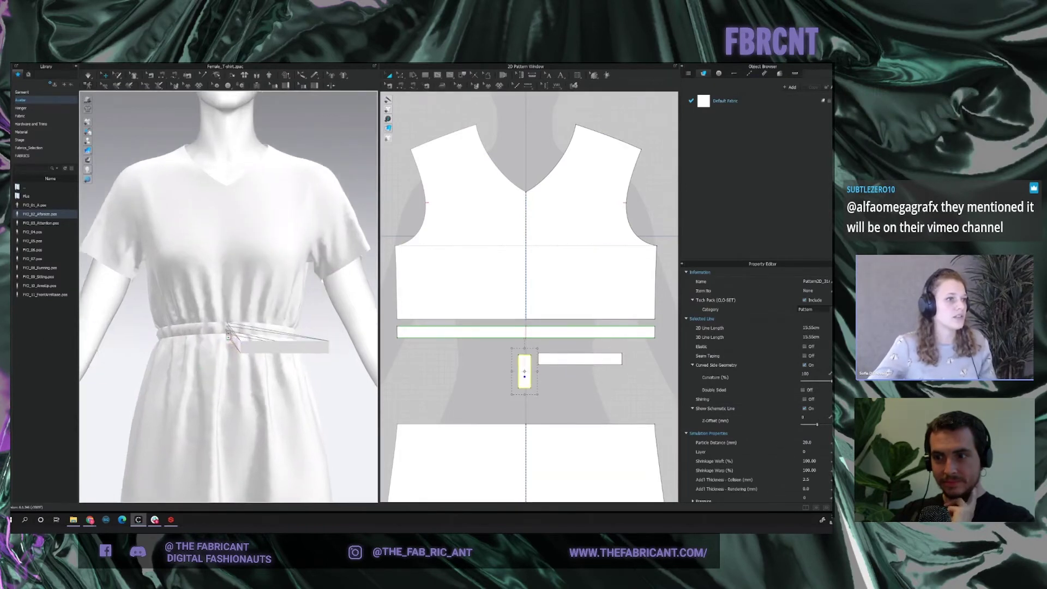
left_click(292, 372)
left_click_drag(292, 371, 276, 346)
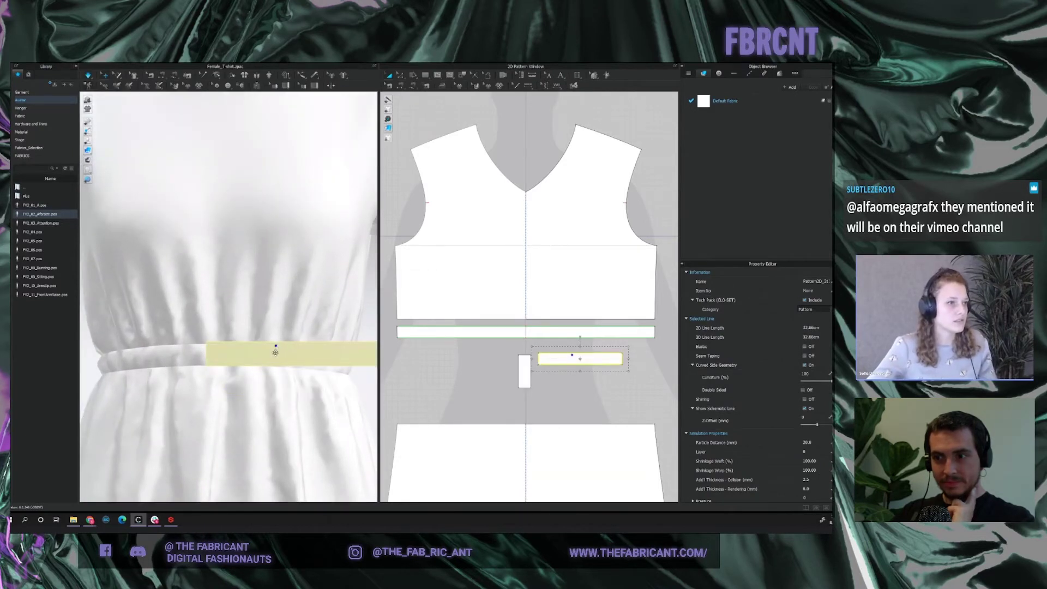
key("space")
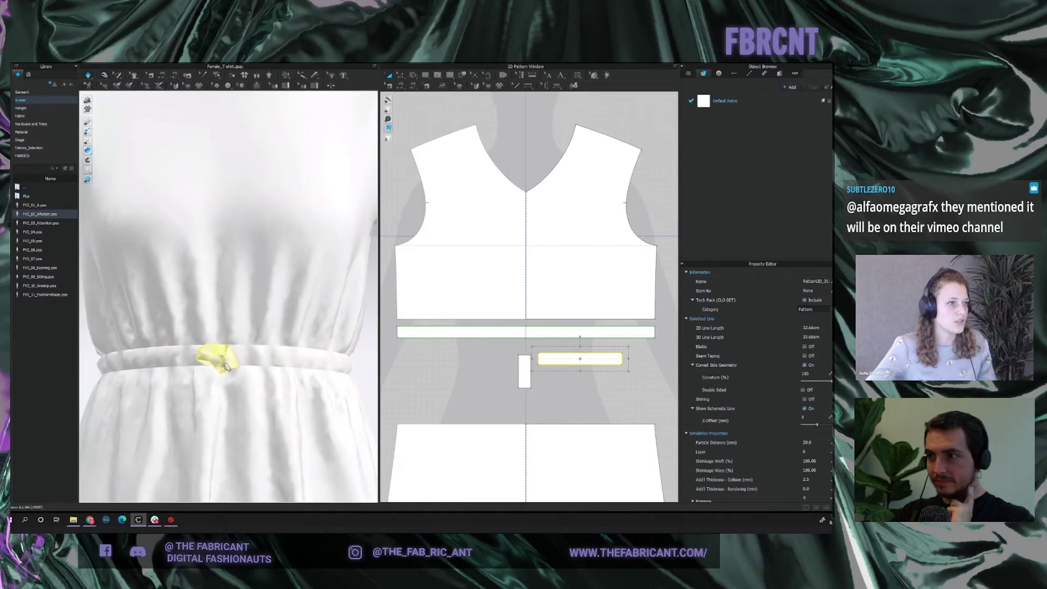
left_click_drag(225, 366, 249, 361)
right_click_drag(257, 392, 272, 405)
mouse_move(228, 367)
left_mouse_down()
mouse_move(283, 360)
mouse_move(297, 345)
left_mouse_up()
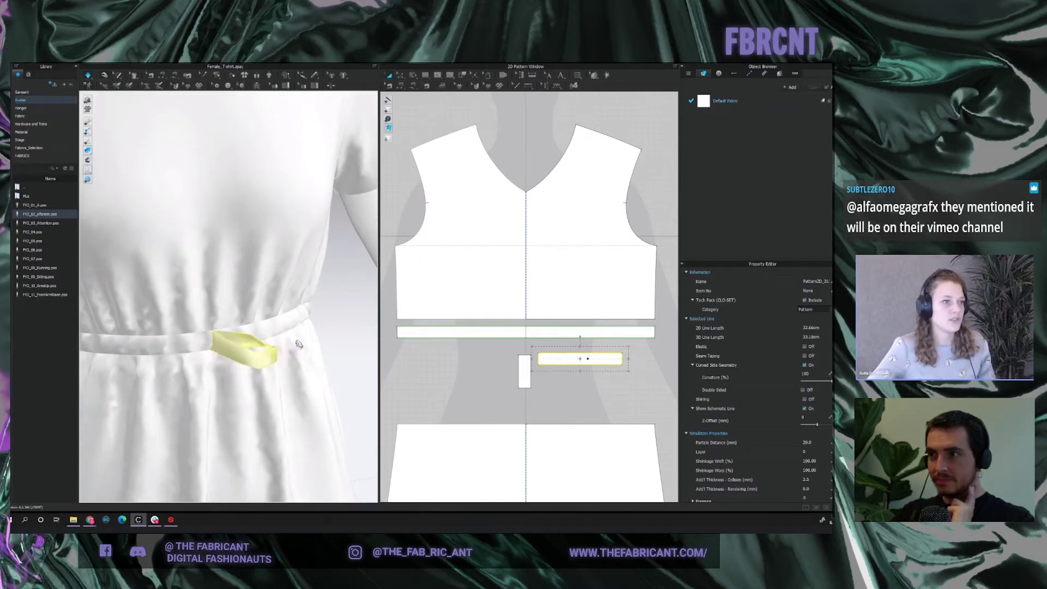
Reset the 3D arrangement of the strip at the waist and simulate it again.
right_click(260, 358)
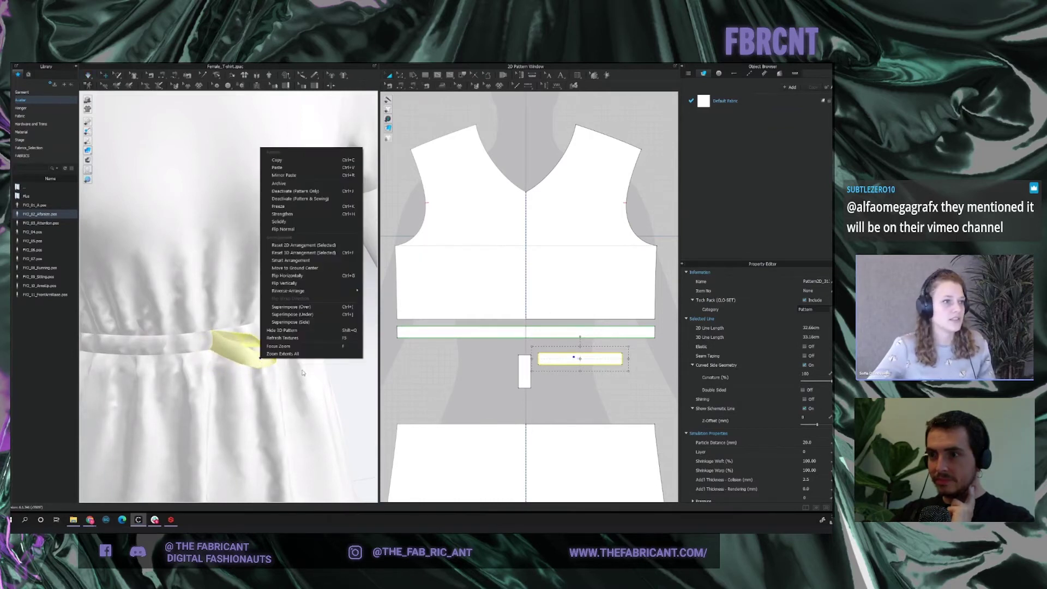
left_click(274, 377)
right_click_drag(275, 377, 290, 364)
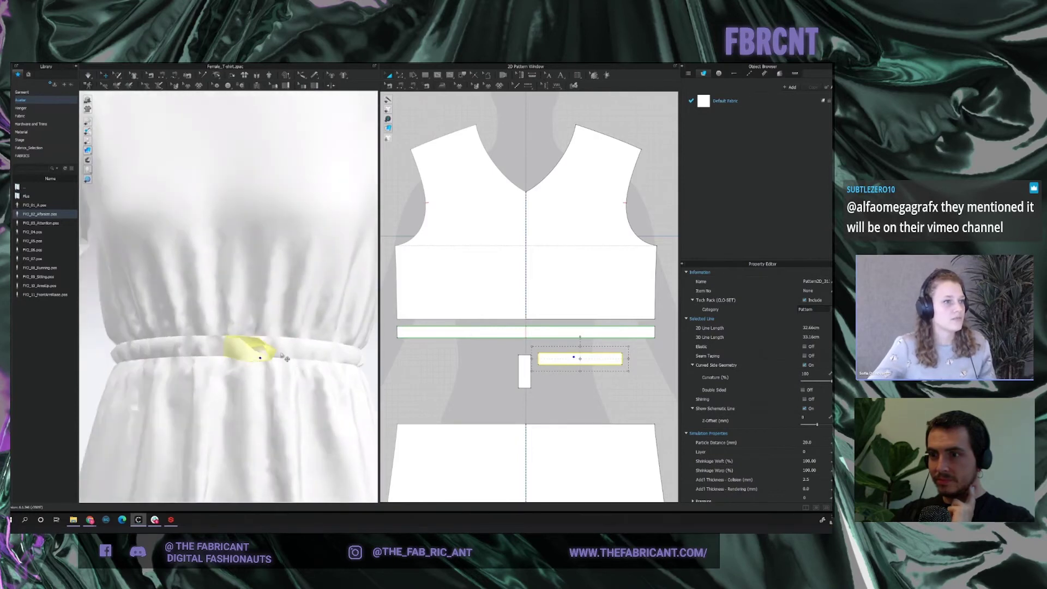
right_click(251, 357)
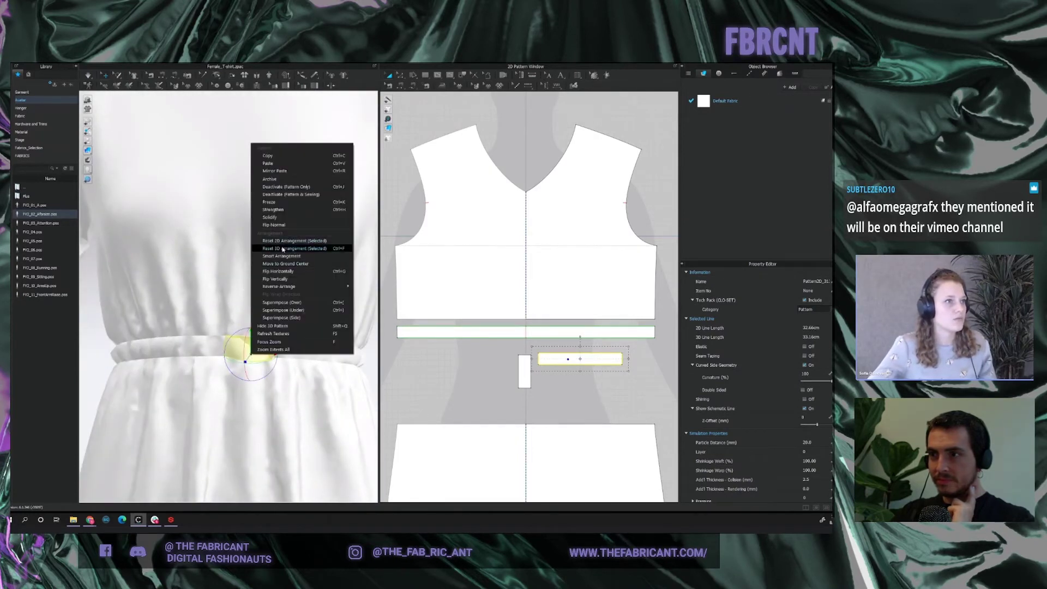
left_click(283, 246)
key("space")
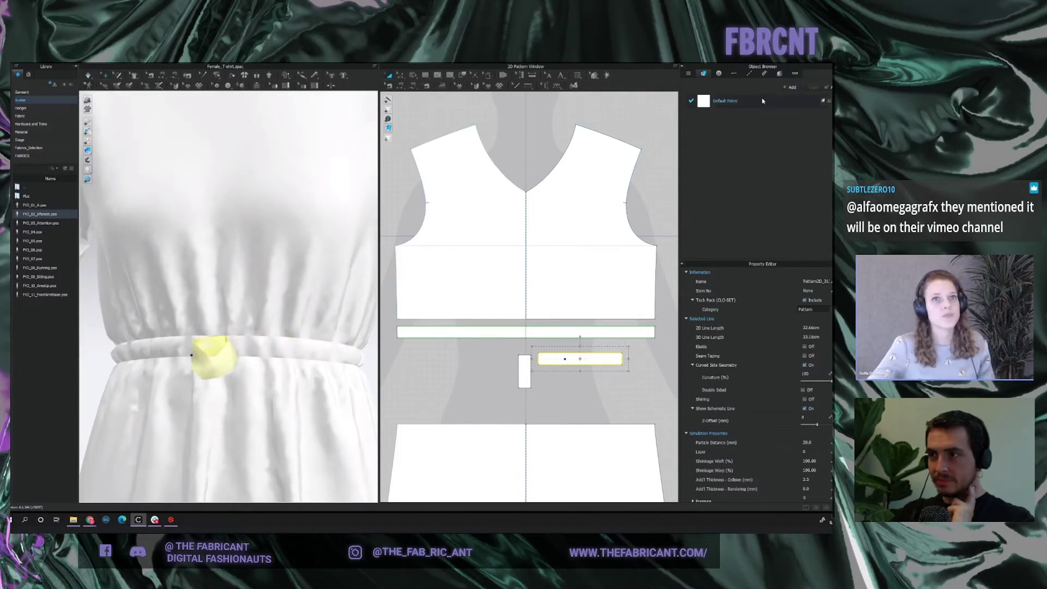
Add a new fabric and assign it to the remaining horizontal strip.
left_click(791, 88)
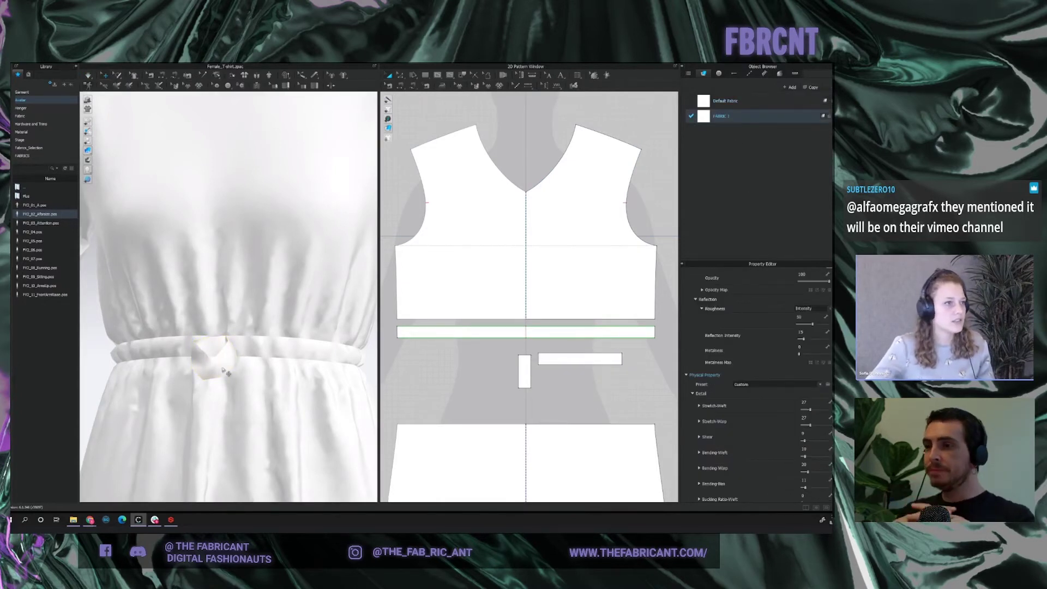
scroll(761, 412, "down", 1)
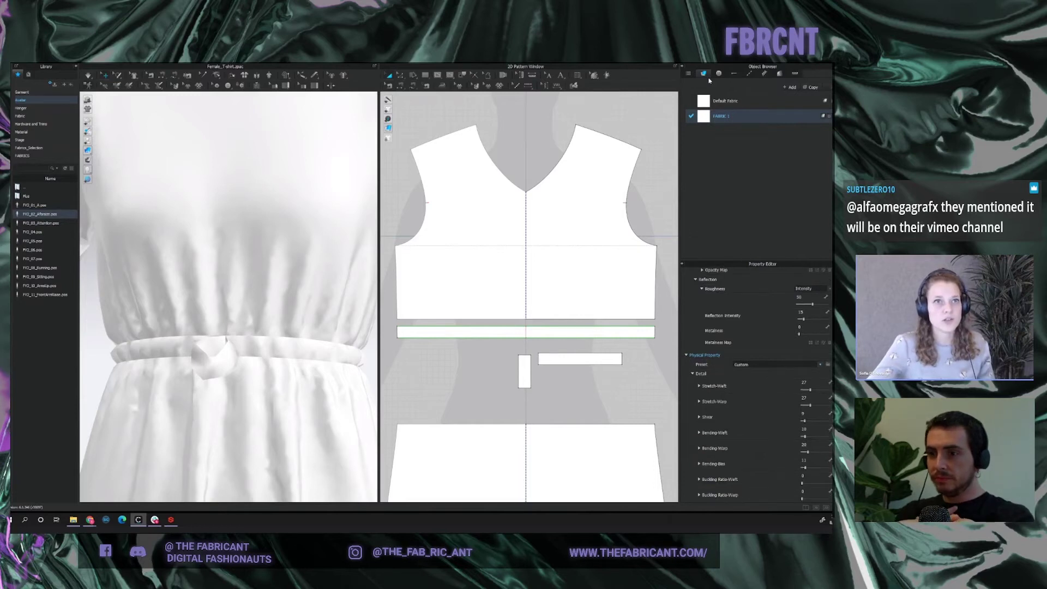
left_click(592, 361)
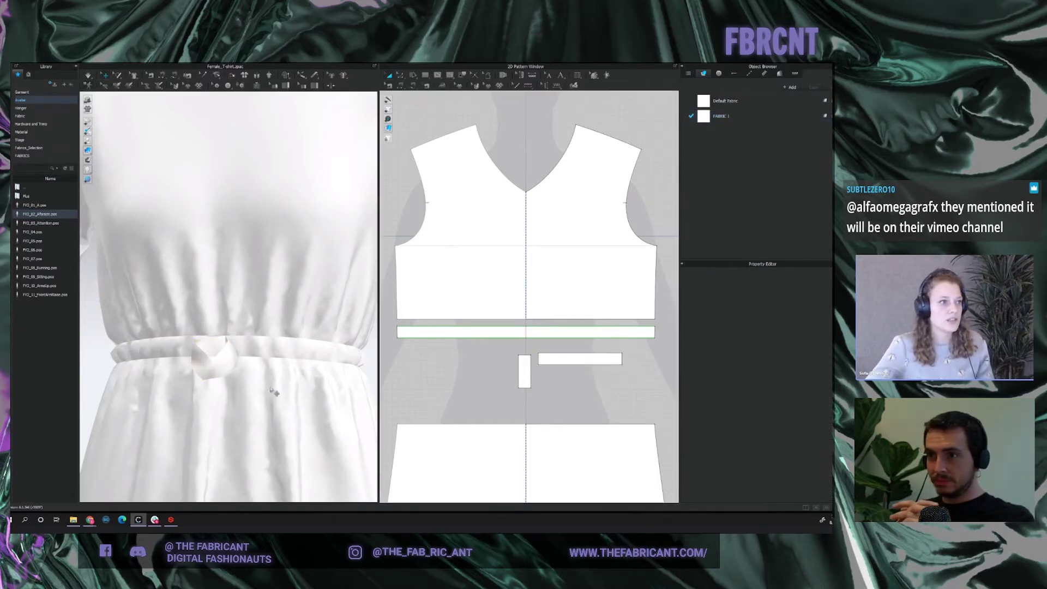
Set the particle distance of the looped waist strip to 5 mm.
left_click(231, 364)
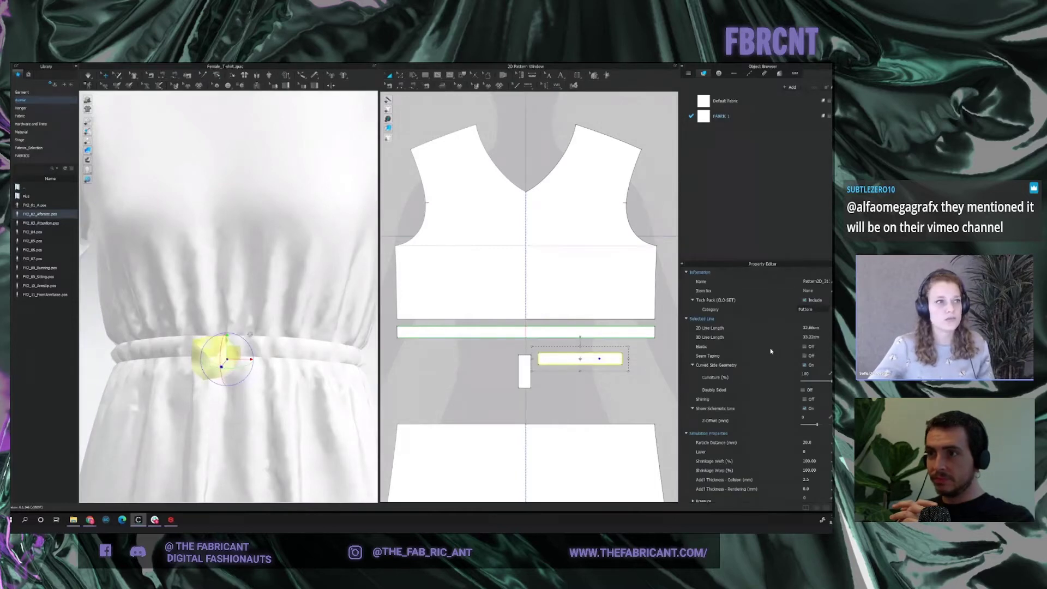
scroll(763, 404, "down", 2)
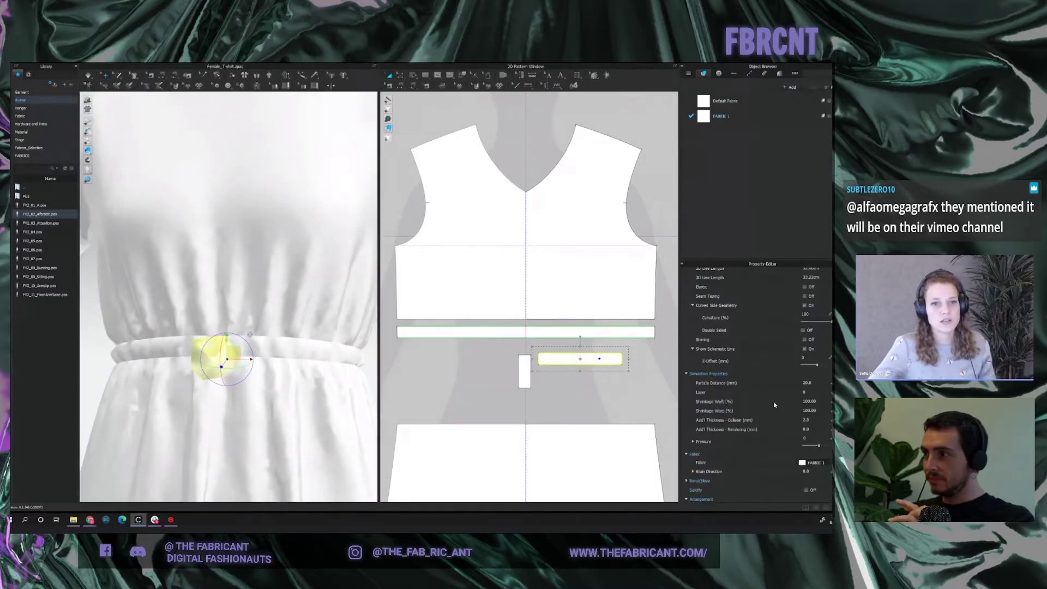
type("5")
key("Return")
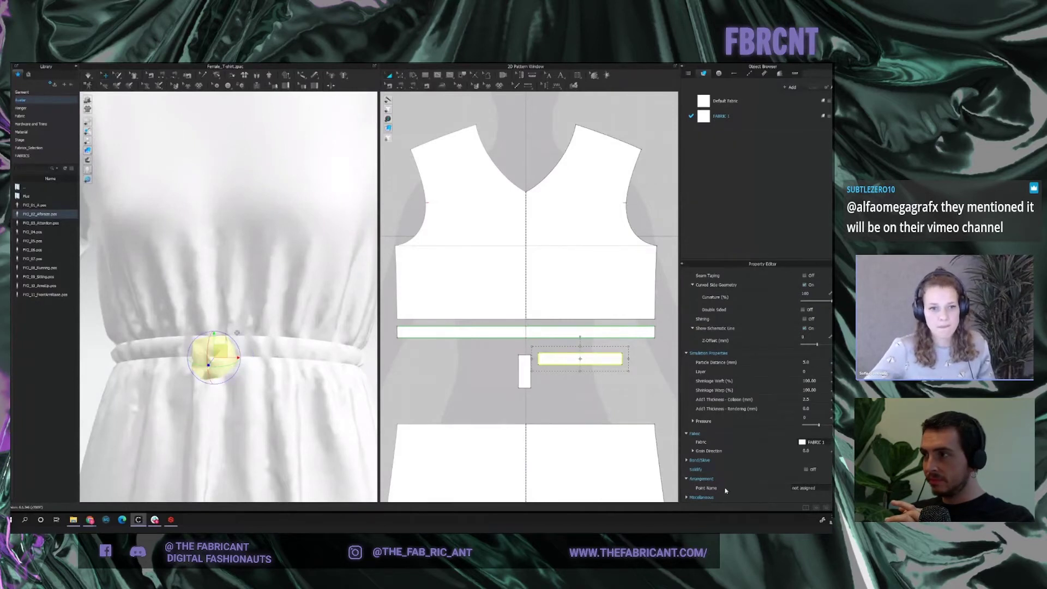
Set the bending-warp and bending-weft of FABRIC 1 to 50.
left_click(763, 116)
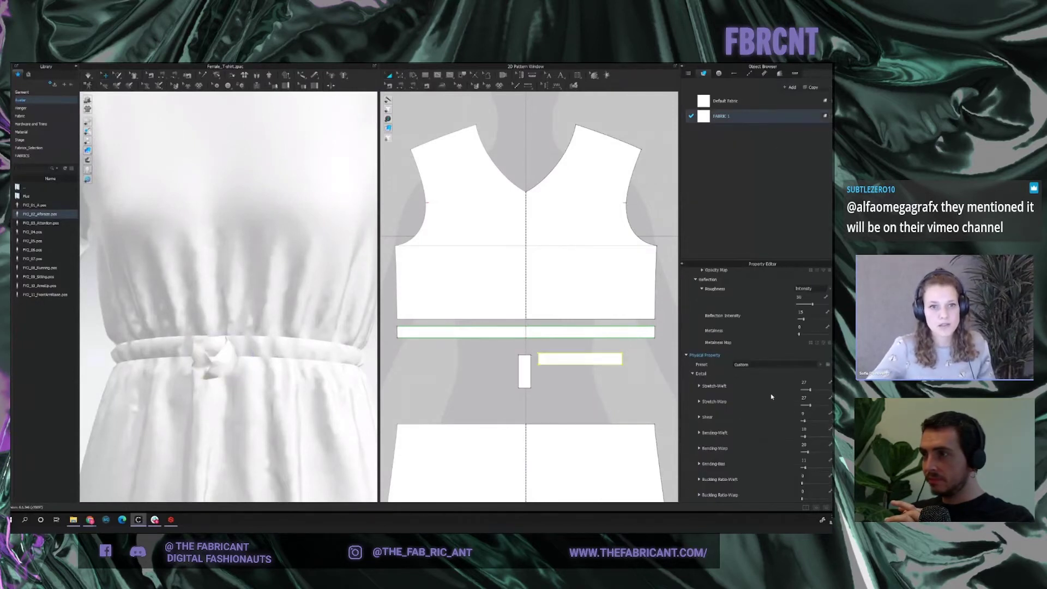
scroll(789, 442, "down", 1)
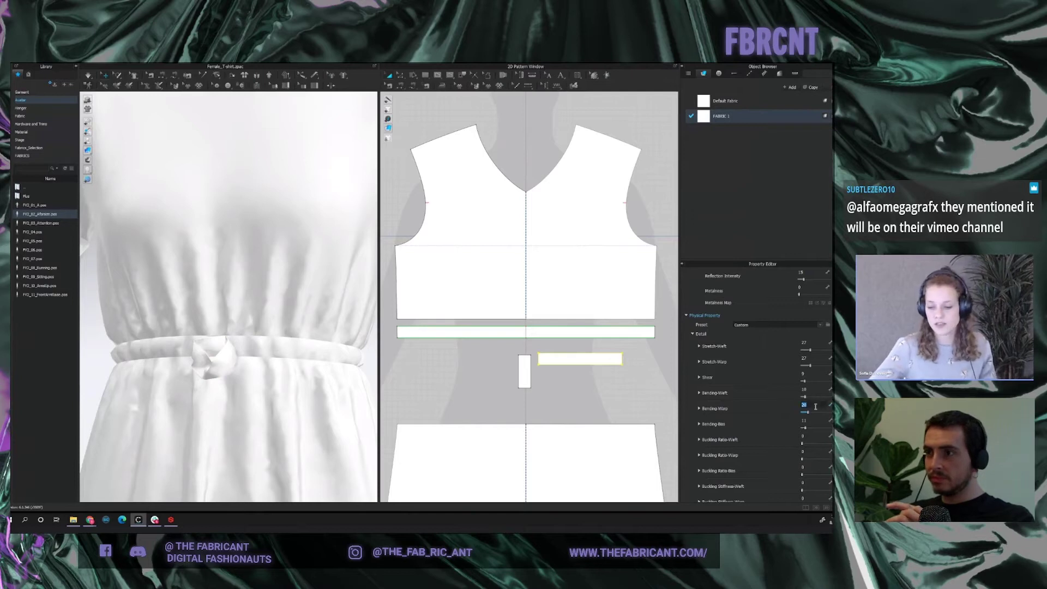
type("50")
key("Return")
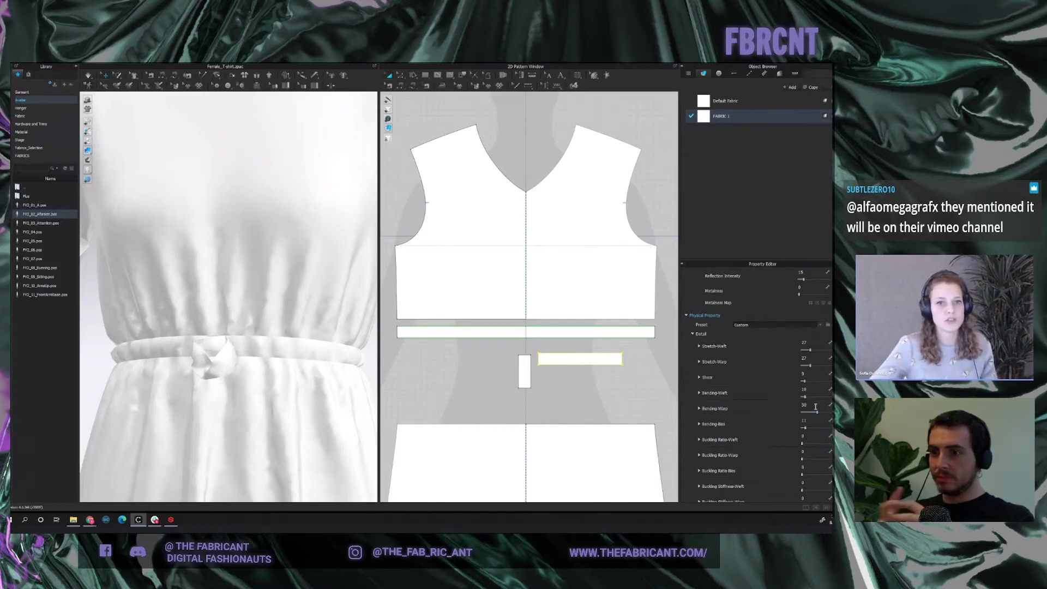
left_click(815, 390)
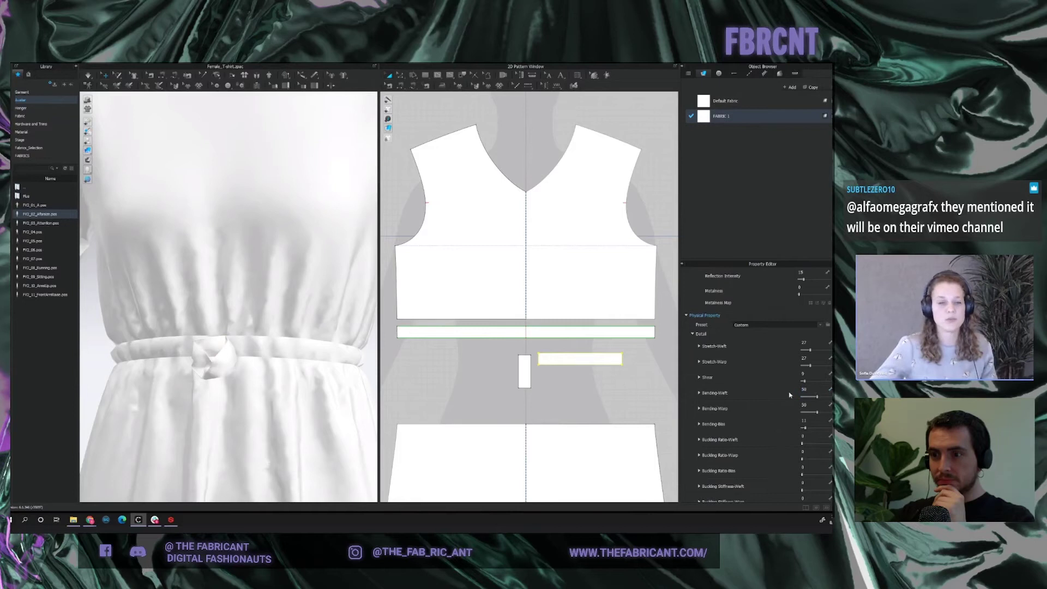
Simulate the waist strip and pull it out sideways from the waist centre into an open loop.
key("space")
left_click_drag(206, 355, 317, 347)
mouse_move(300, 368)
right_mouse_down()
mouse_move(304, 403)
mouse_move(299, 392)
mouse_move(271, 402)
mouse_move(266, 384)
mouse_move(299, 372)
right_mouse_up()
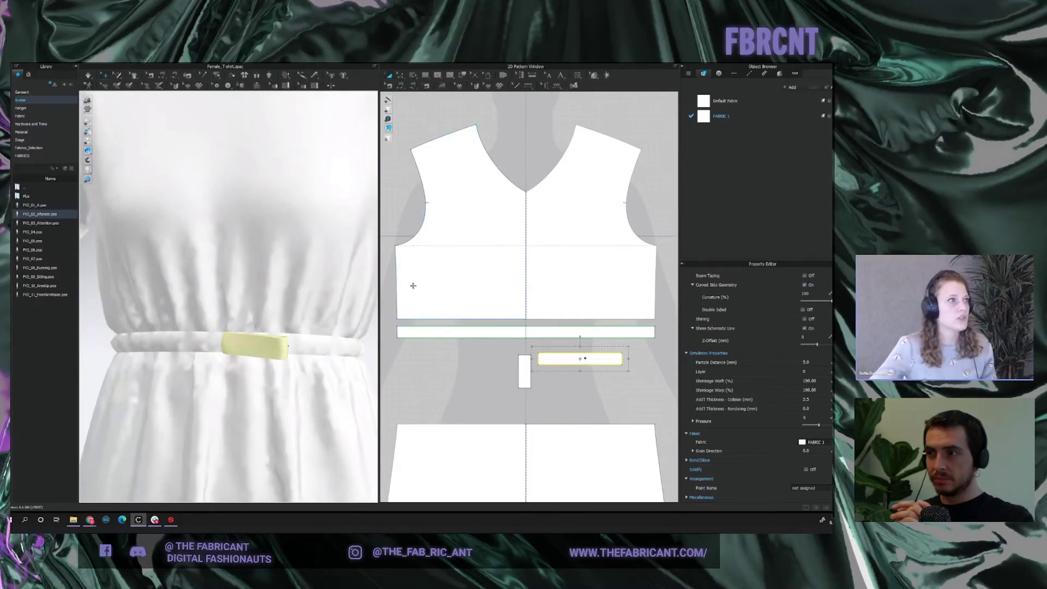
Pin the mesh at the outer end of the loop with the box pin tool.
left_click(117, 76)
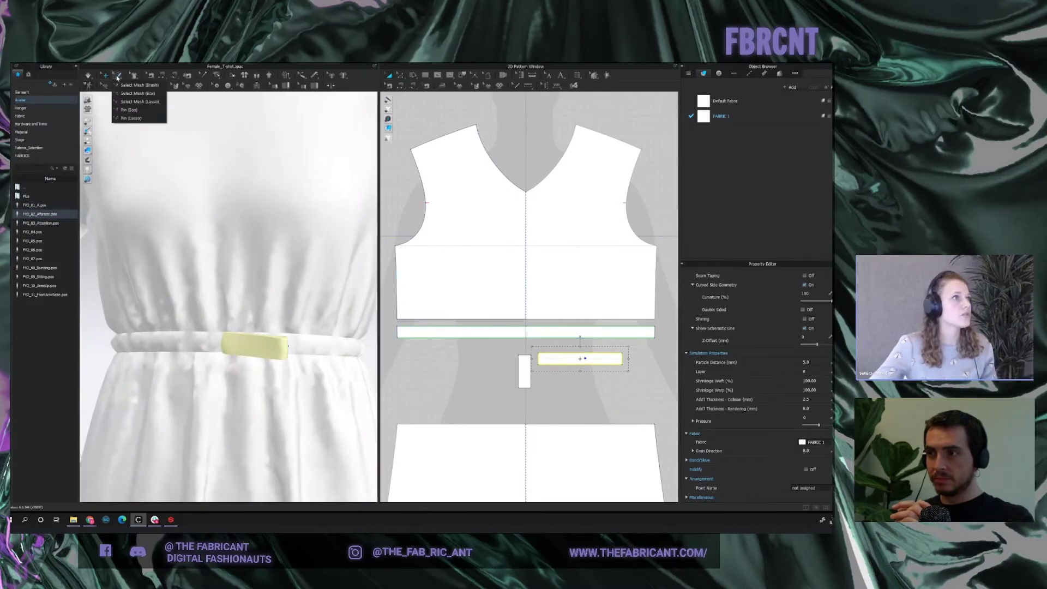
left_click(127, 110)
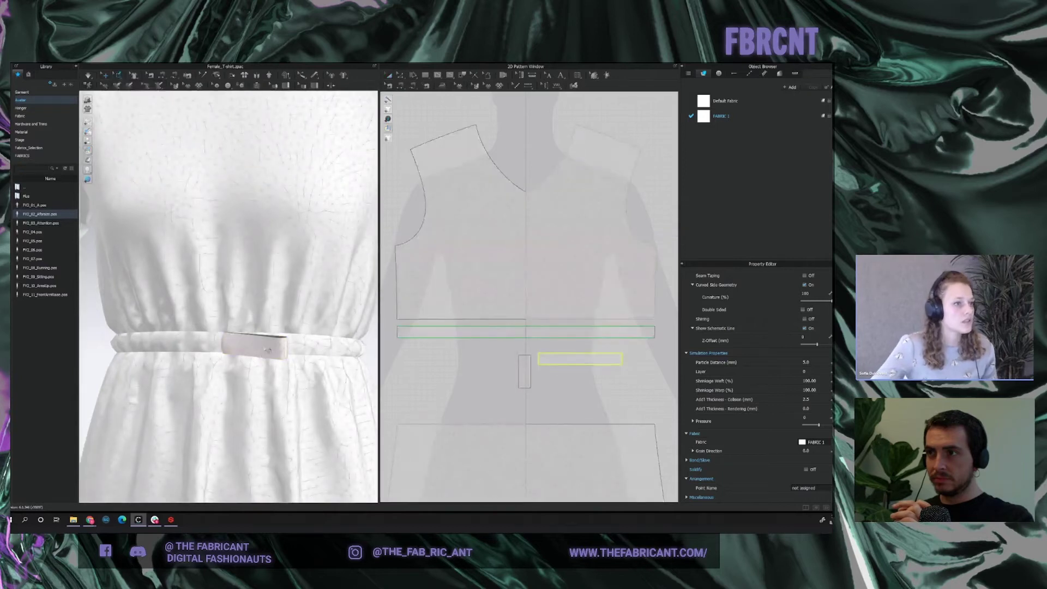
left_click(281, 346)
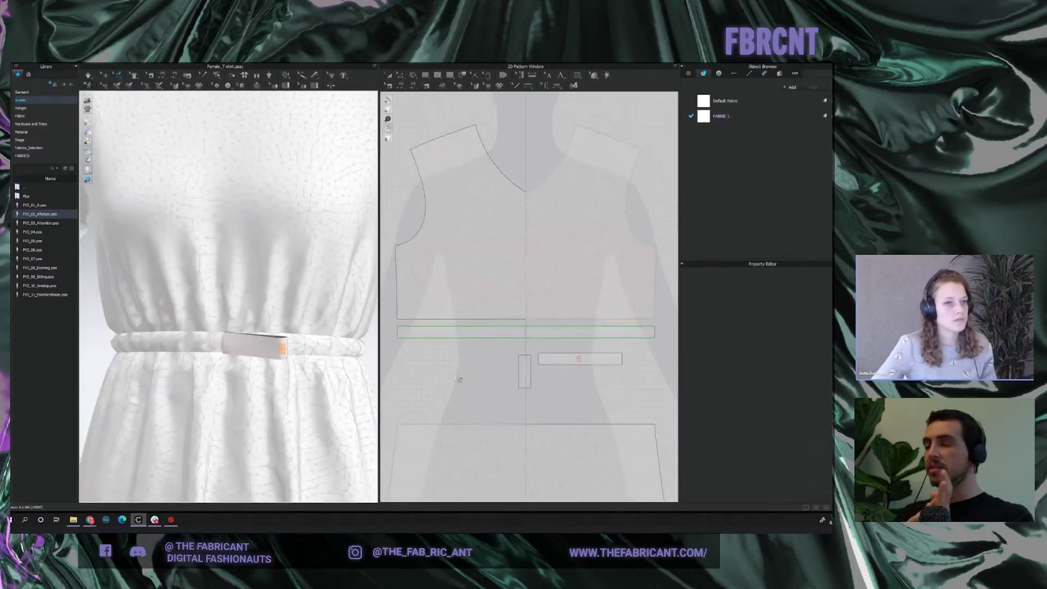
key("a")
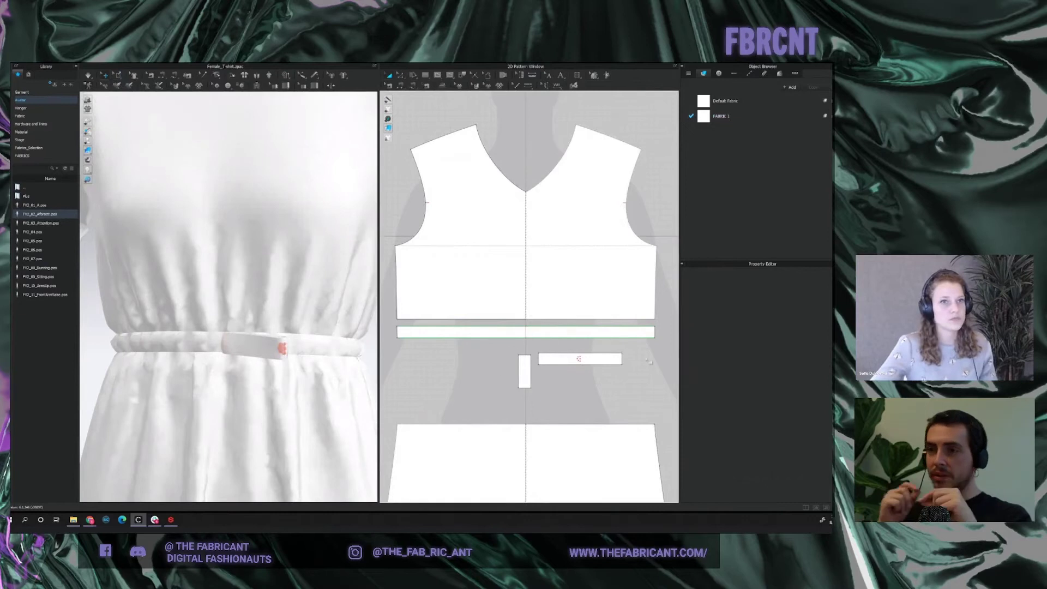
Duplicate the horizontal loop strip and place the copy directly beneath it in the 2D pattern.
left_click(605, 361)
key("ctrl+v")
left_click_drag(582, 381, 581, 380)
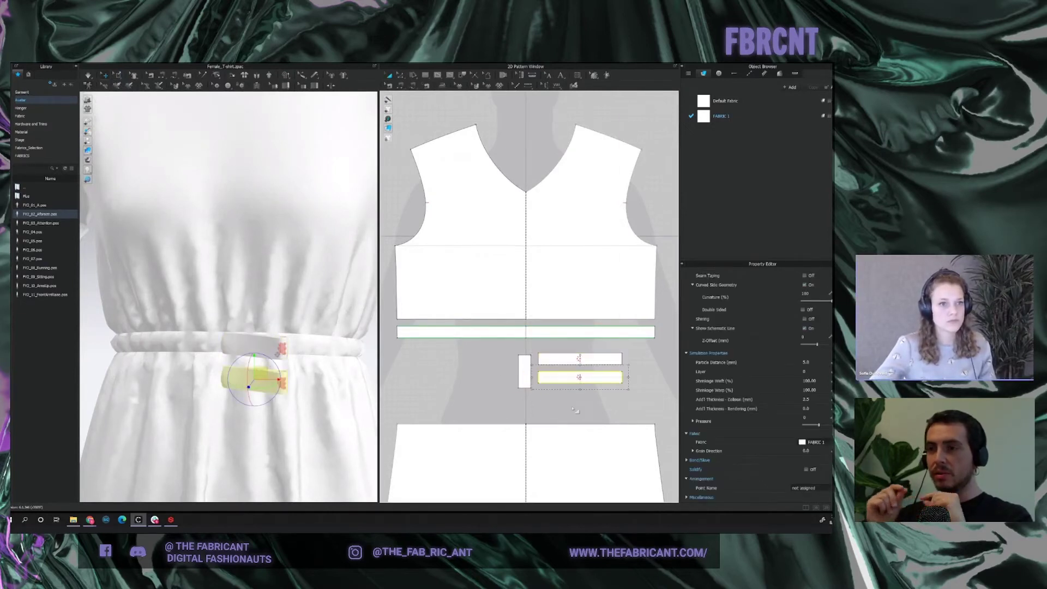
scroll(581, 404, "up", 3)
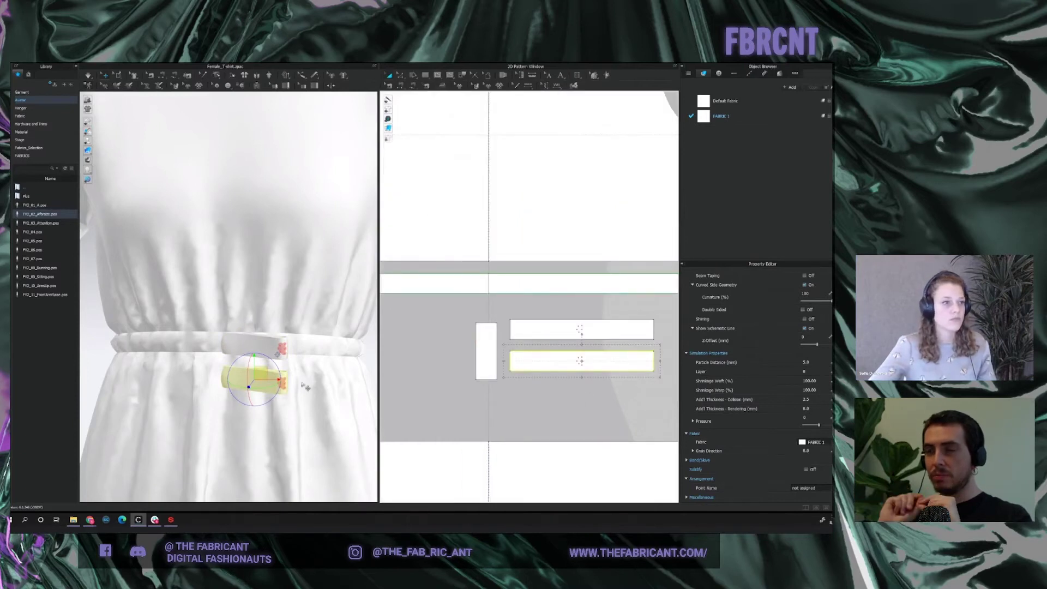
Remove the pins from the copied loop, turn it around and place it on the opposite side of the waist centre.
right_click(285, 385)
left_click(295, 388)
left_click(257, 380)
left_click_drag(273, 388, 173, 393)
left_click_drag(257, 379, 186, 340)
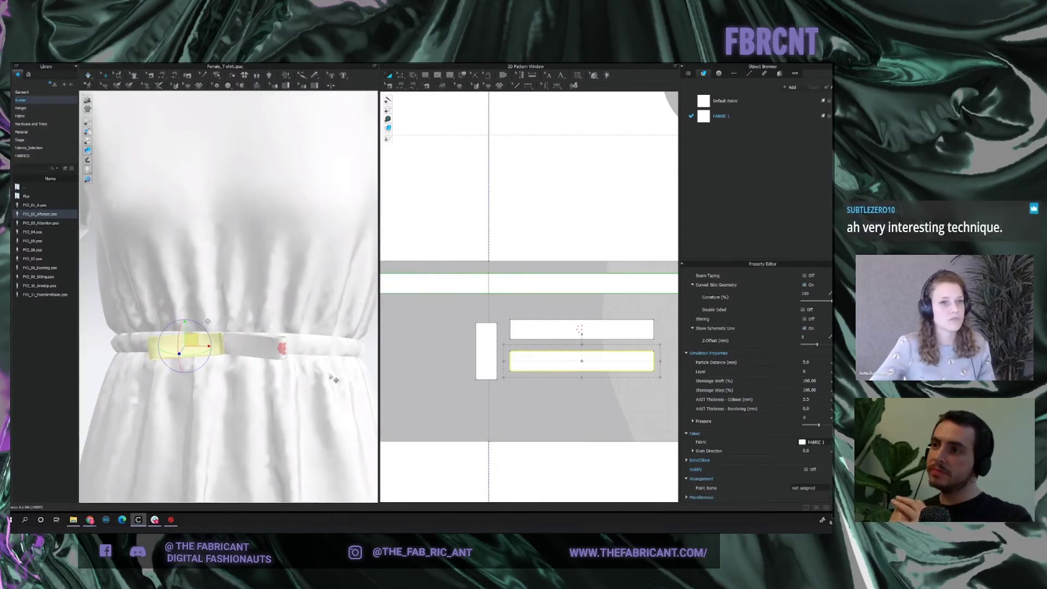
Sew both short edges of the copied strip to the waistband's centre line, simulate it and tug the second loop into shape.
key("n")
left_click(654, 356)
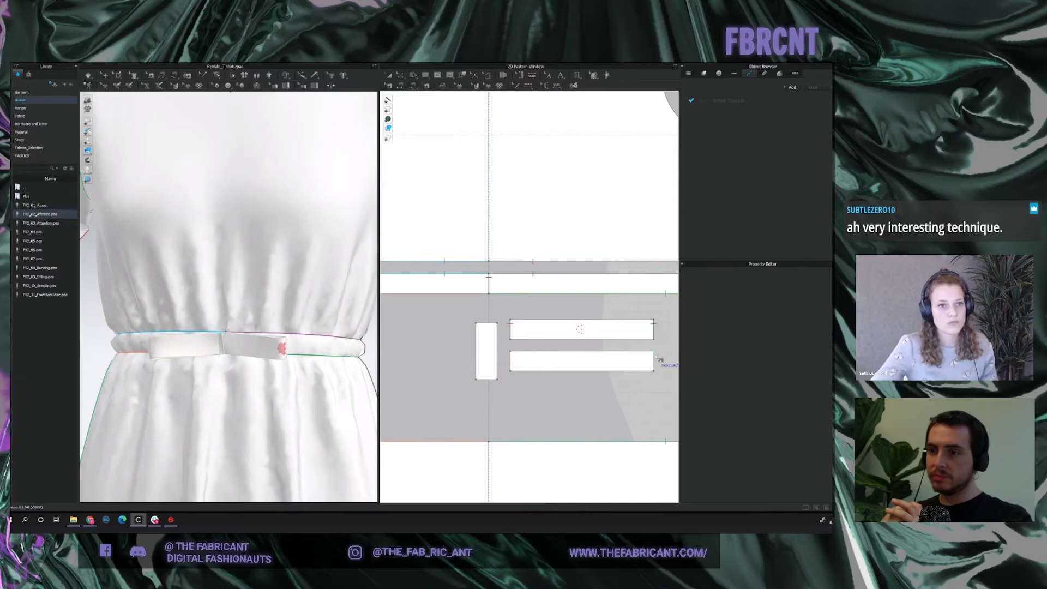
left_click(492, 298)
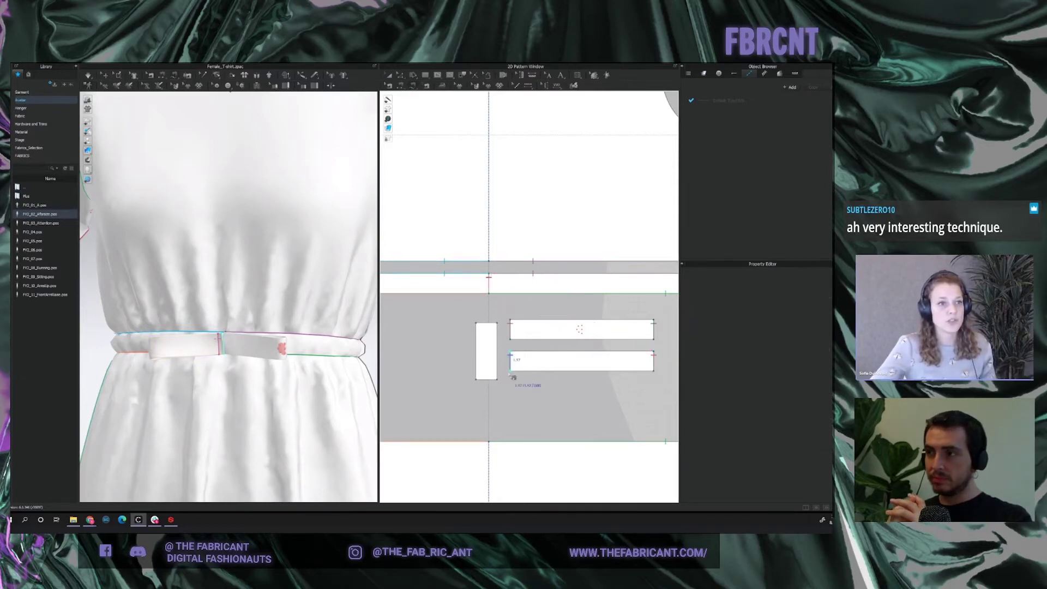
left_click(489, 274)
left_click(489, 294)
key("a")
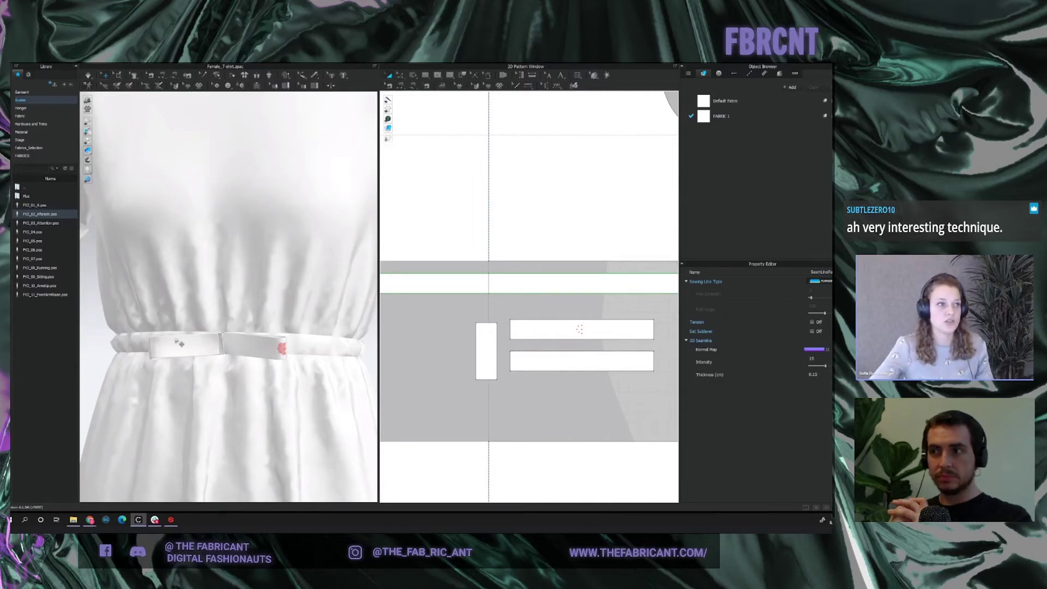
key("space")
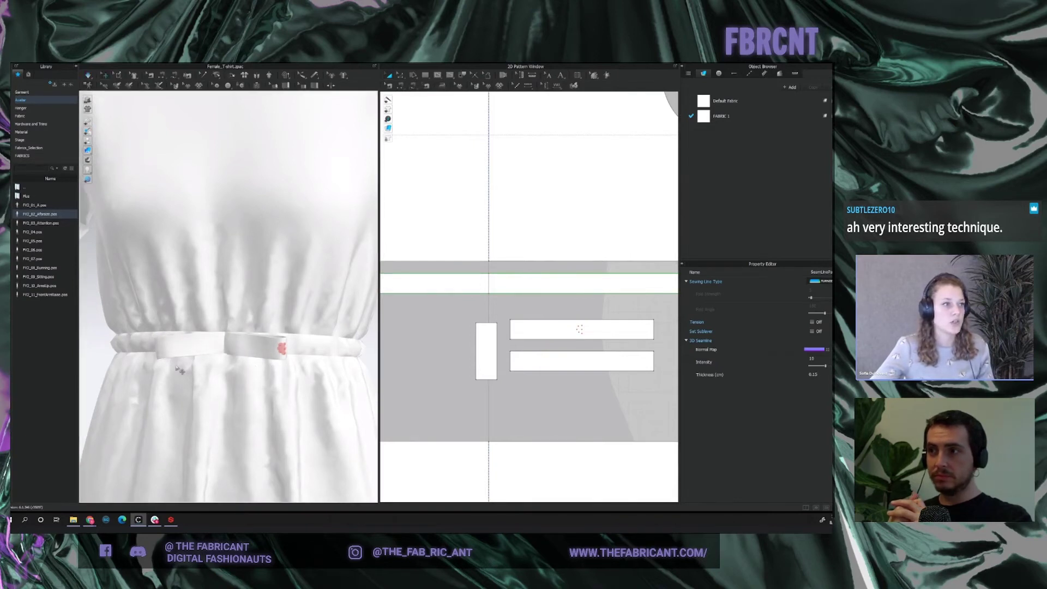
right_click_drag(164, 354, 173, 353)
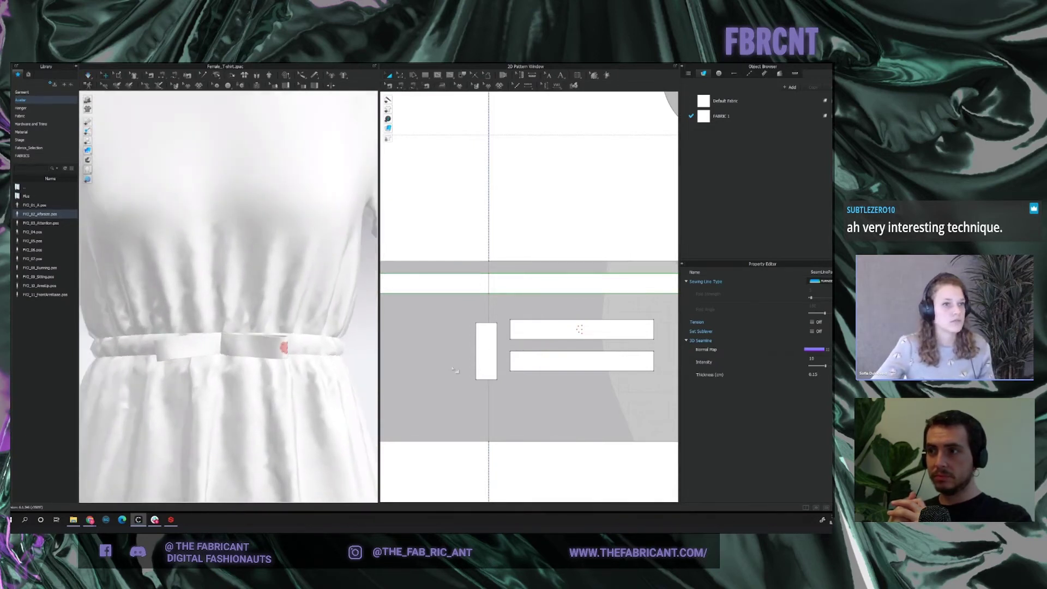
Sew the small vertical rectangle's short edges to the upper and lower edges of the waistband at its centre.
scroll(494, 345, "up", 2)
key("n")
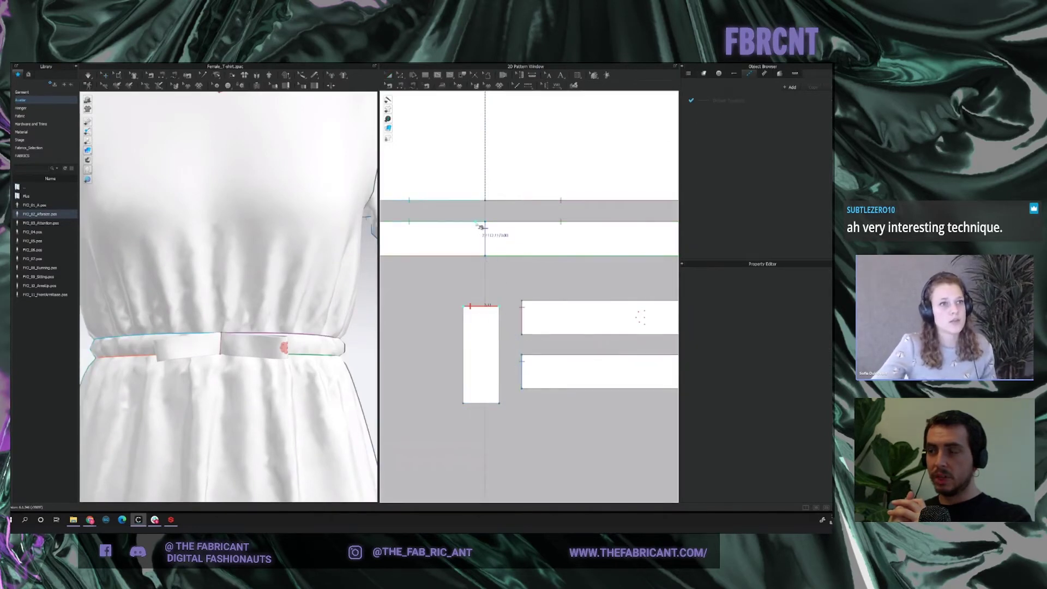
left_click(480, 227)
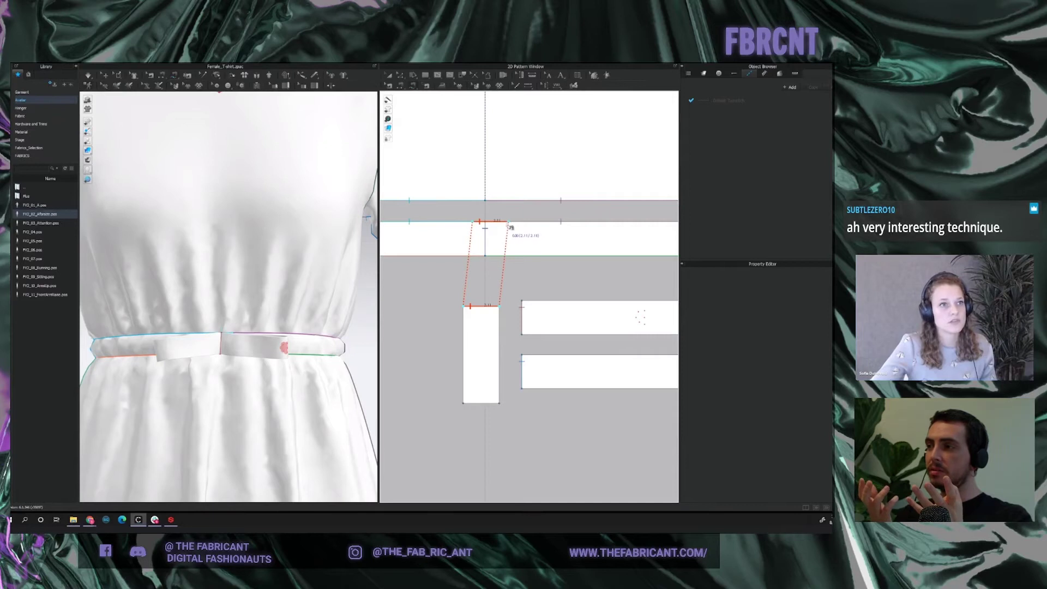
left_click(509, 227)
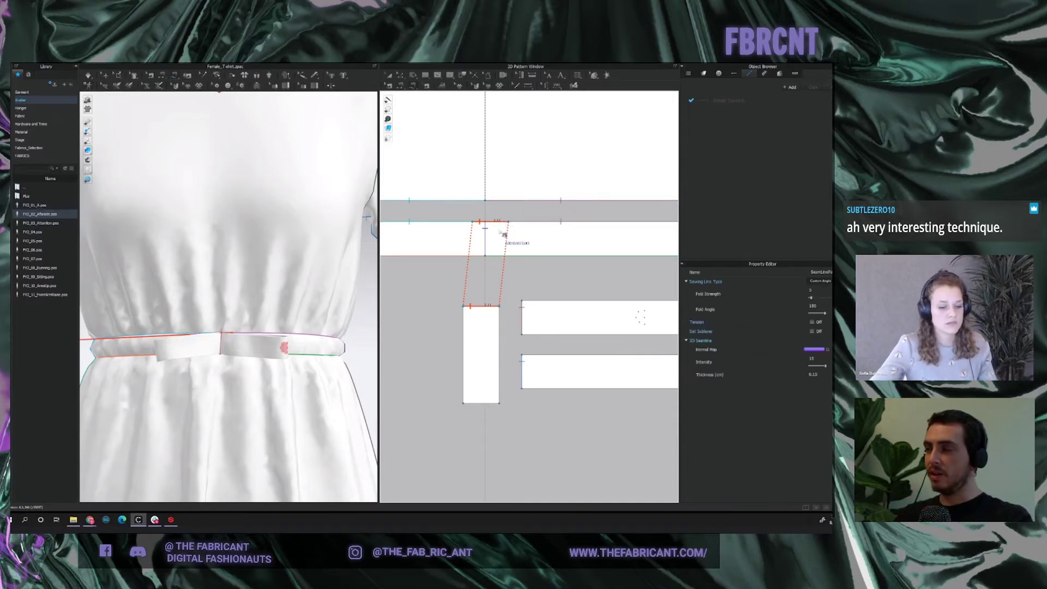
left_click(465, 407)
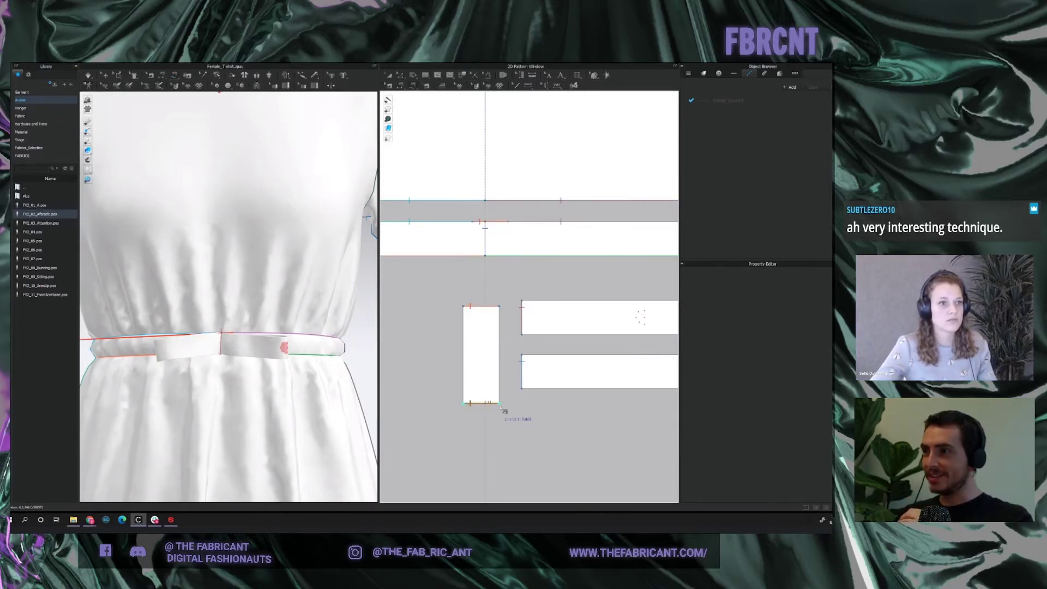
left_click(472, 256)
left_click(508, 257)
key("a")
Activate the small vertical rectangle and move it in front of the waist centre on the avatar.
left_click(471, 372)
scroll(284, 400, "down", 3)
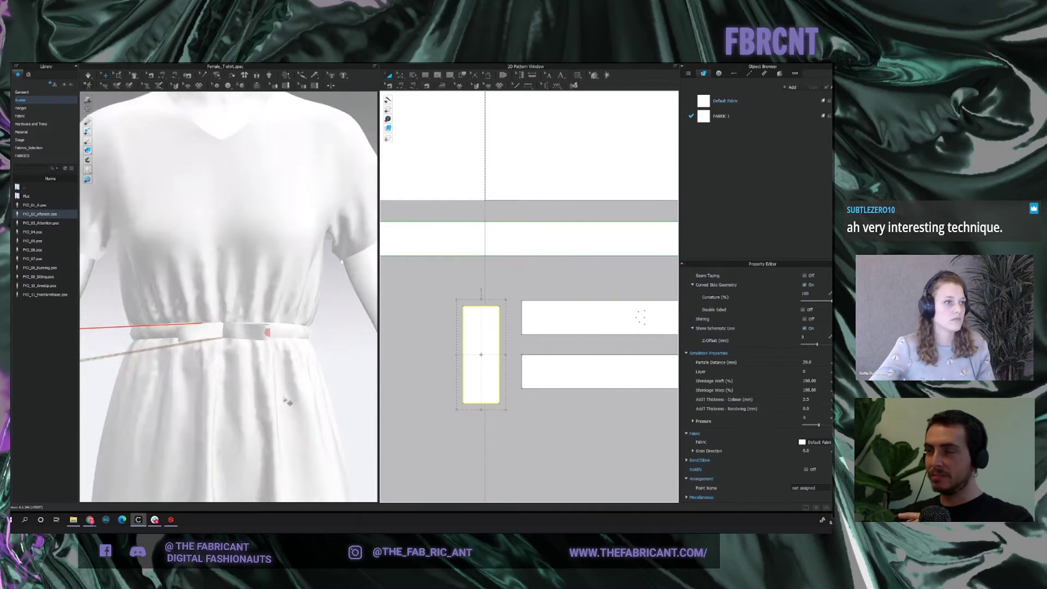
right_click(135, 319)
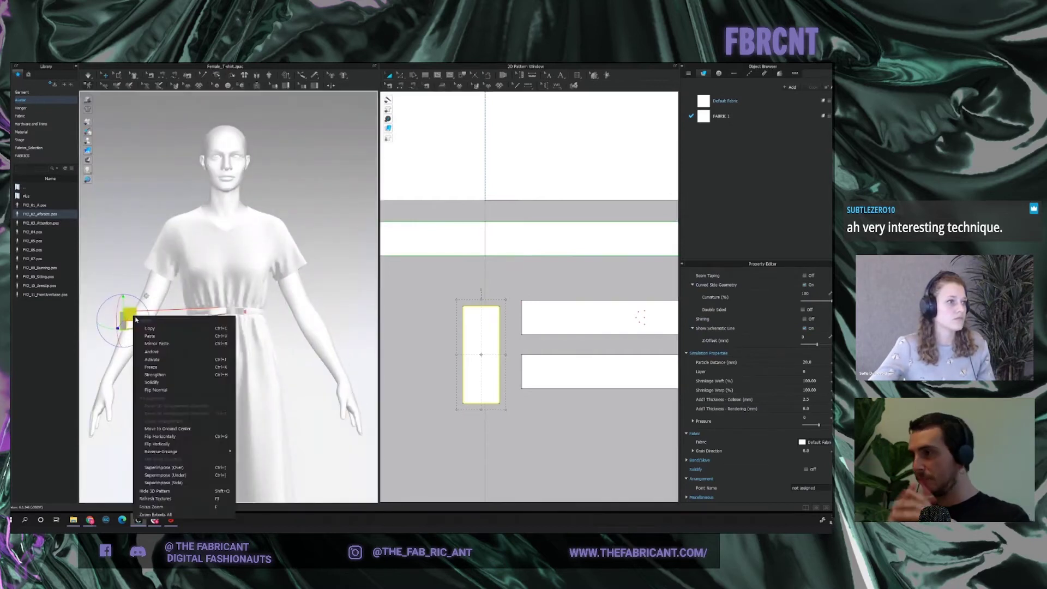
left_click(161, 360)
left_click_drag(130, 318, 225, 308)
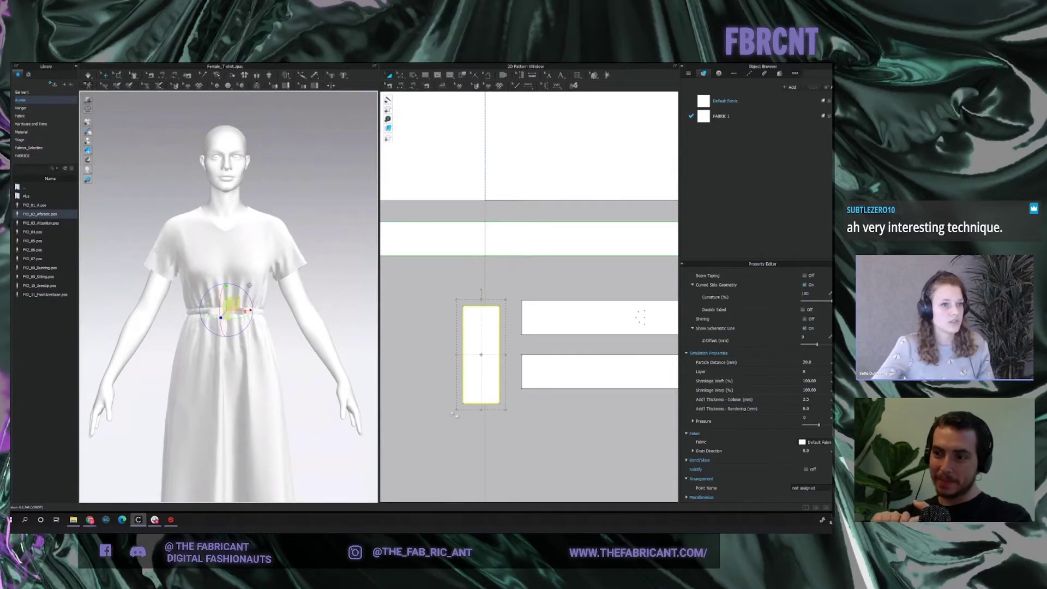
Shorten the vertical rectangle from its lower edge and simulate it so it wraps over the bow's centre.
left_click_drag(481, 409, 481, 382)
left_click(483, 442)
scroll(258, 314, "up", 3)
scroll(257, 315, "up", 5)
left_click(225, 349)
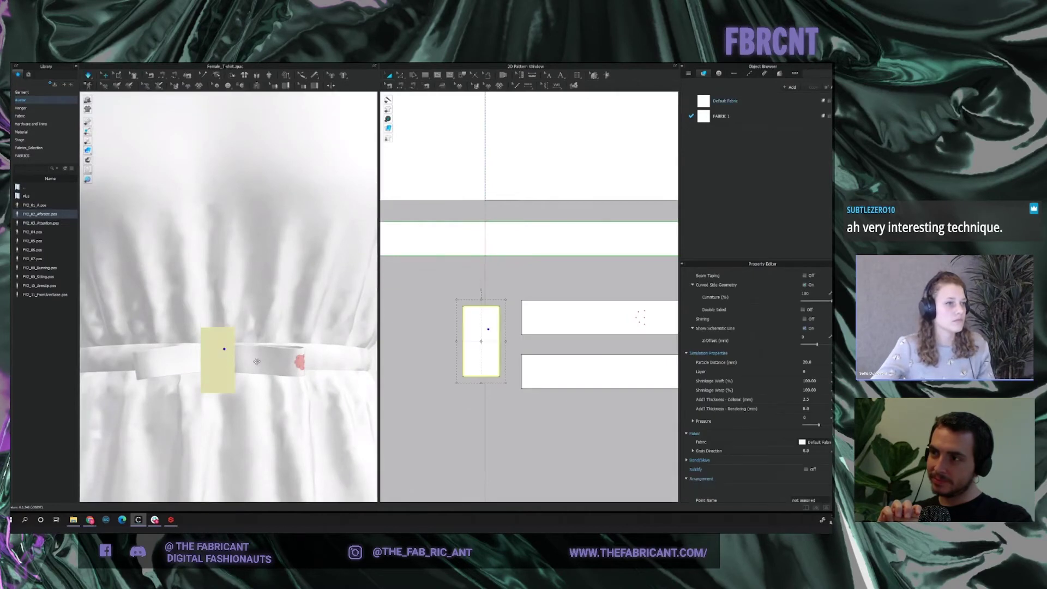
key("space")
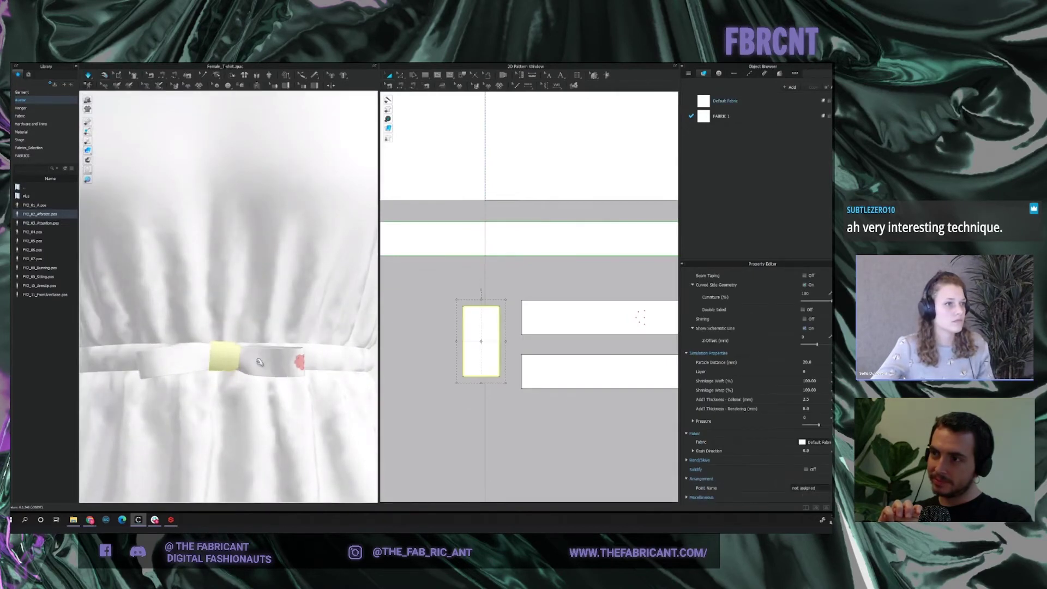
Remove the pins from the first loop and check the bow from an angle.
right_click(300, 360)
left_click(325, 375)
scroll(256, 417, "down", 3)
right_click_drag(256, 415, 291, 428)
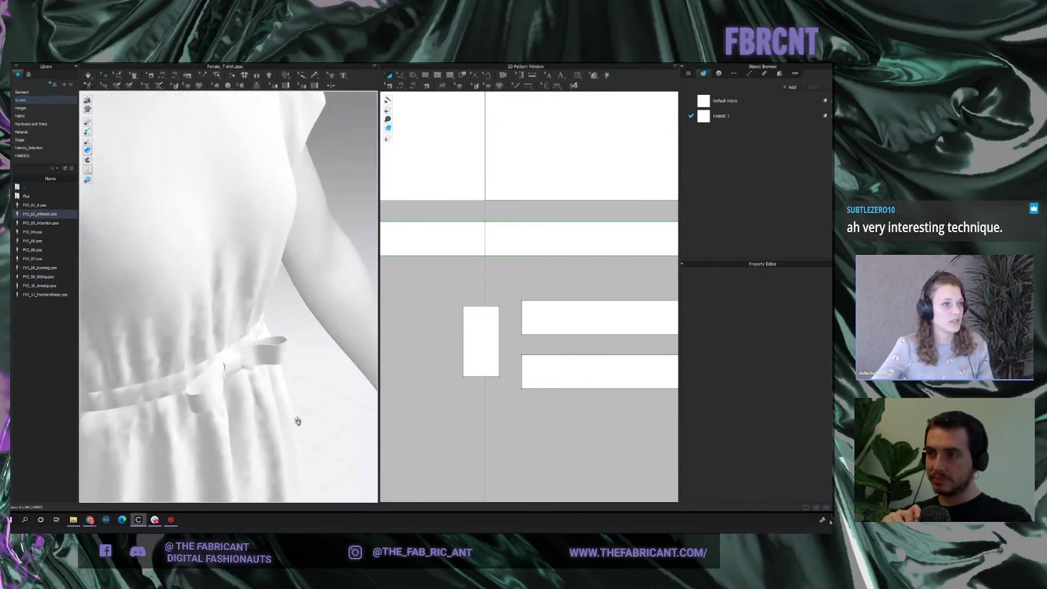
Set the particle distance of the bow's centre piece to 5 mm.
left_click(479, 332)
left_click(820, 362)
type("5")
key("Return")
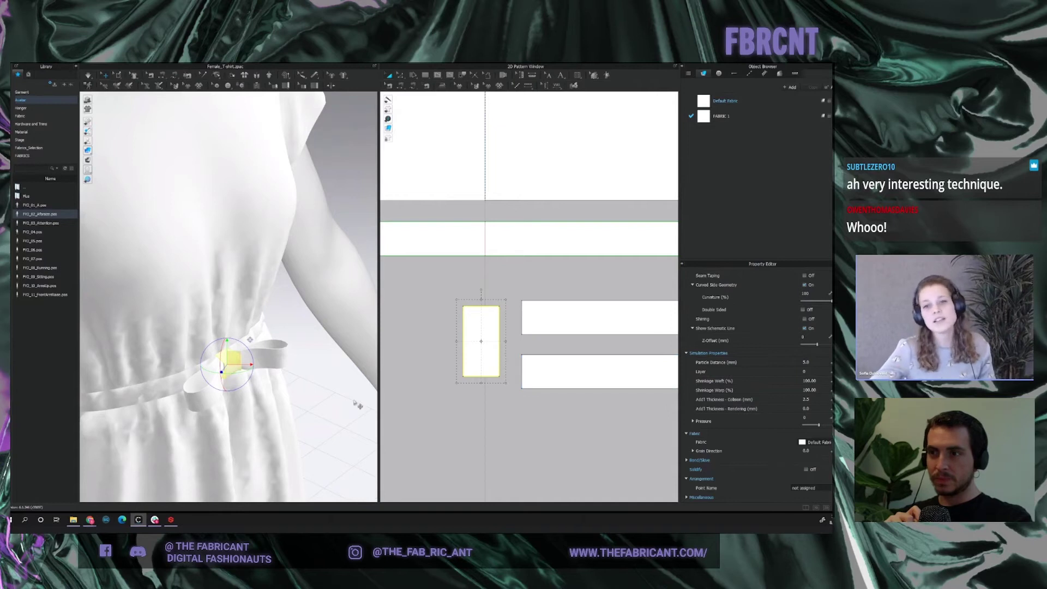
right_click_drag(300, 427, 272, 408)
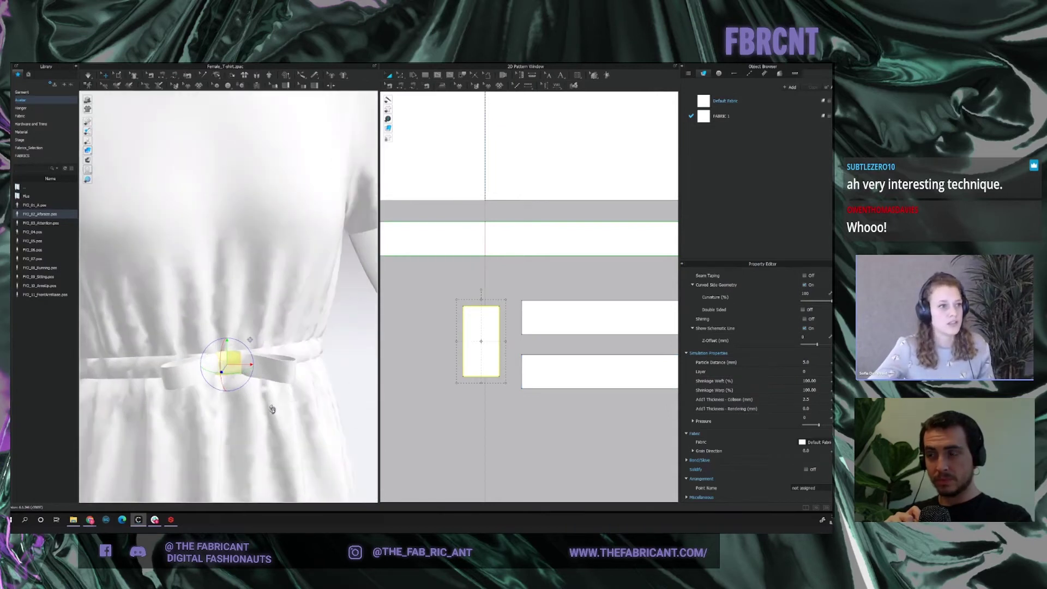
Review the bending-weft and bending-warp settings of the fabric used for the bow loops.
left_click(287, 380)
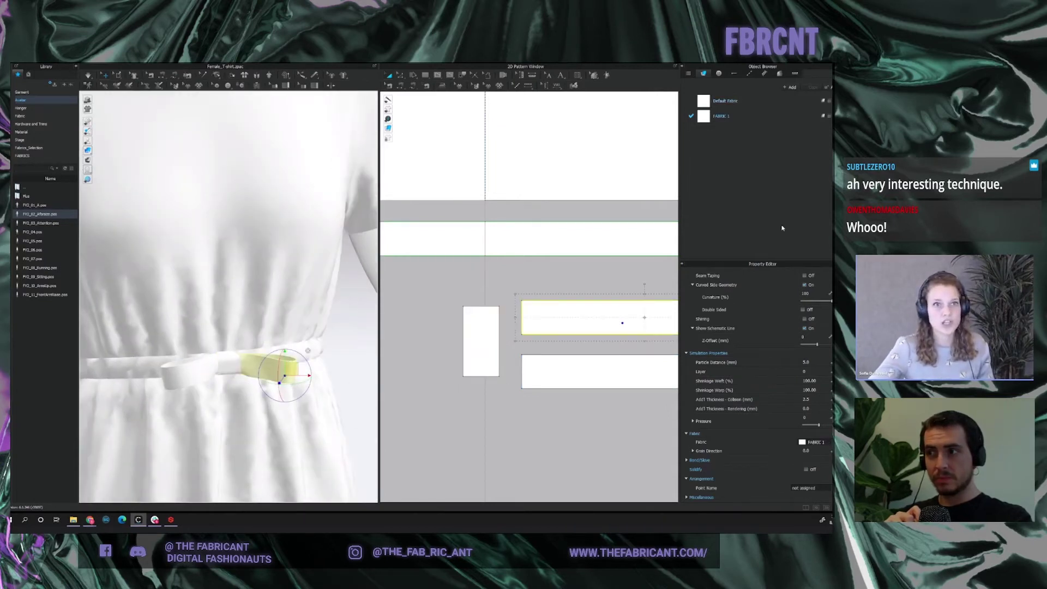
left_click(757, 118)
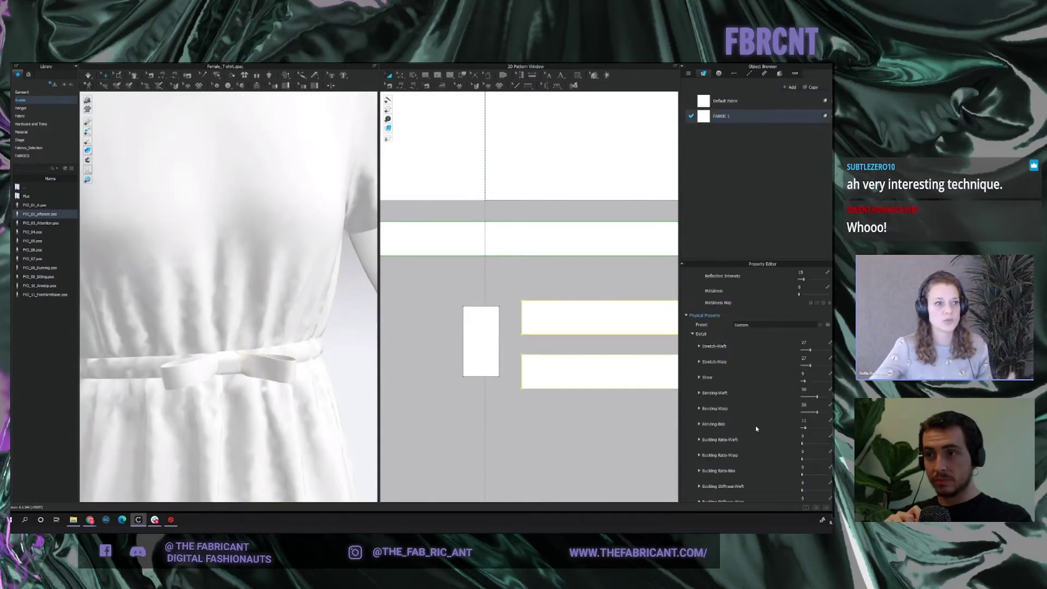
left_click(816, 387)
type("5")
key("Return")
left_click(813, 406)
type("5")
key("Return")
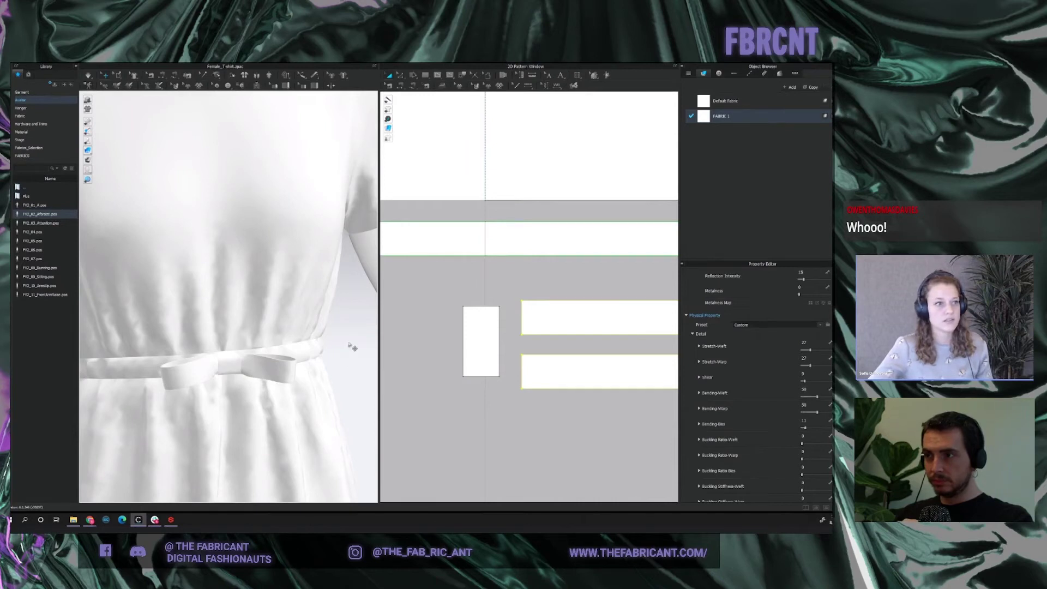
Simulate the complete bow once more and check it on the dress from the front.
left_click(343, 363)
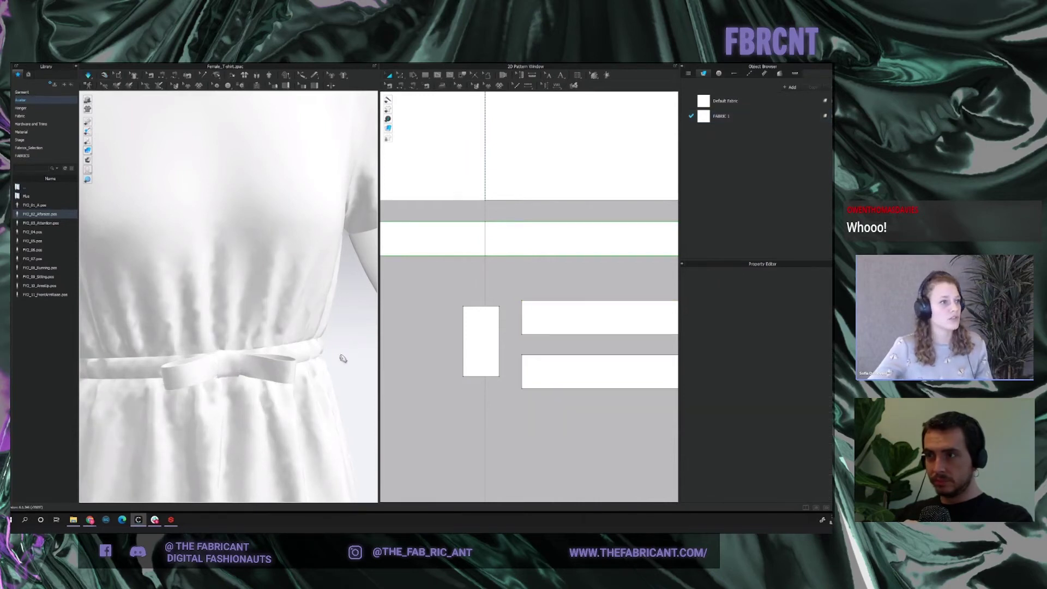
left_click(293, 363)
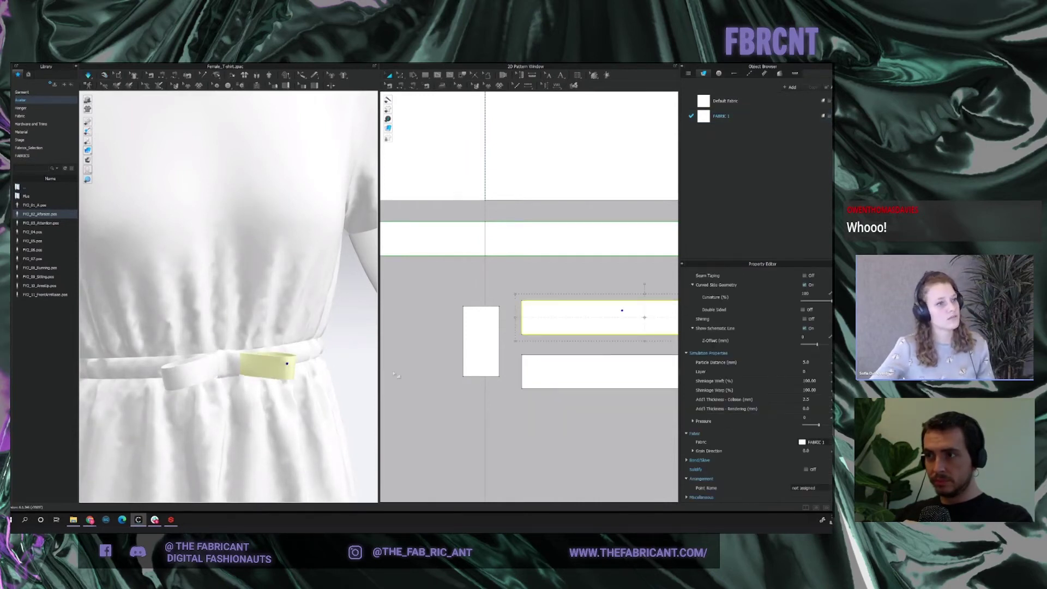
key("space")
scroll(302, 381, "down", 2)
mouse_move(302, 382)
right_mouse_down()
mouse_move(253, 387)
mouse_move(287, 374)
right_mouse_up()
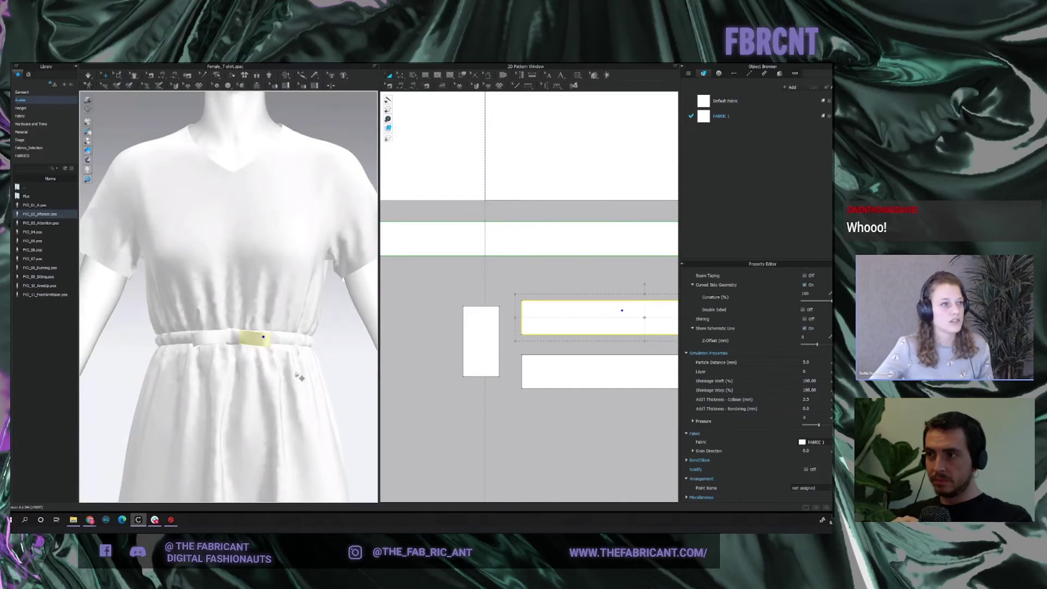
Check the full-length dress from the front and review the physical properties of FABRIC 1 used for the bow loops.
scroll(299, 377, "down", 3)
mouse_move(321, 357)
right_mouse_down()
mouse_move(292, 360)
mouse_move(312, 361)
right_mouse_up()
scroll(312, 360, "down", 3)
scroll(312, 363, "down", 1)
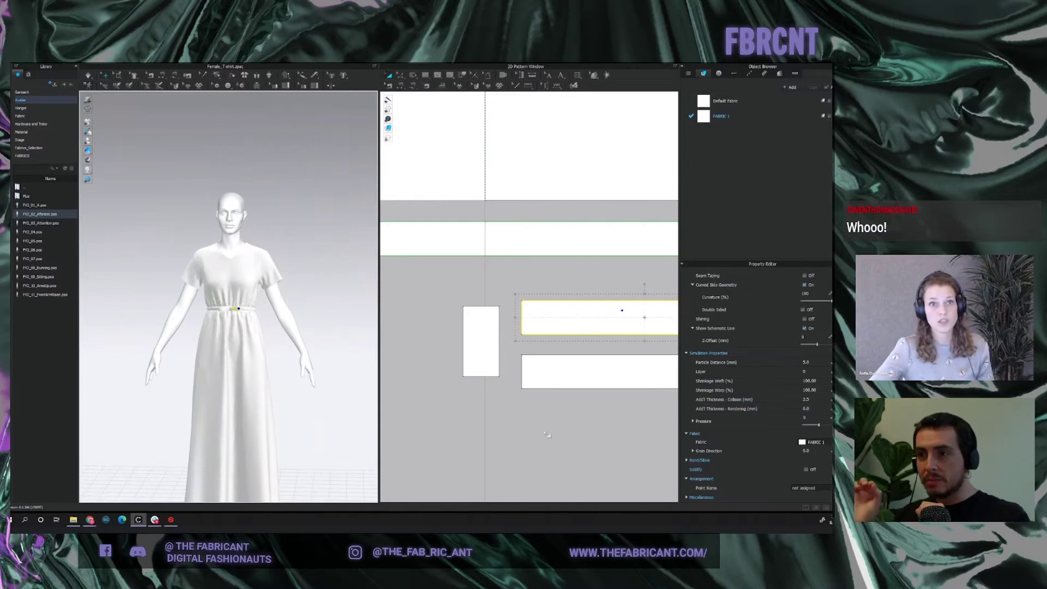
left_click(730, 116)
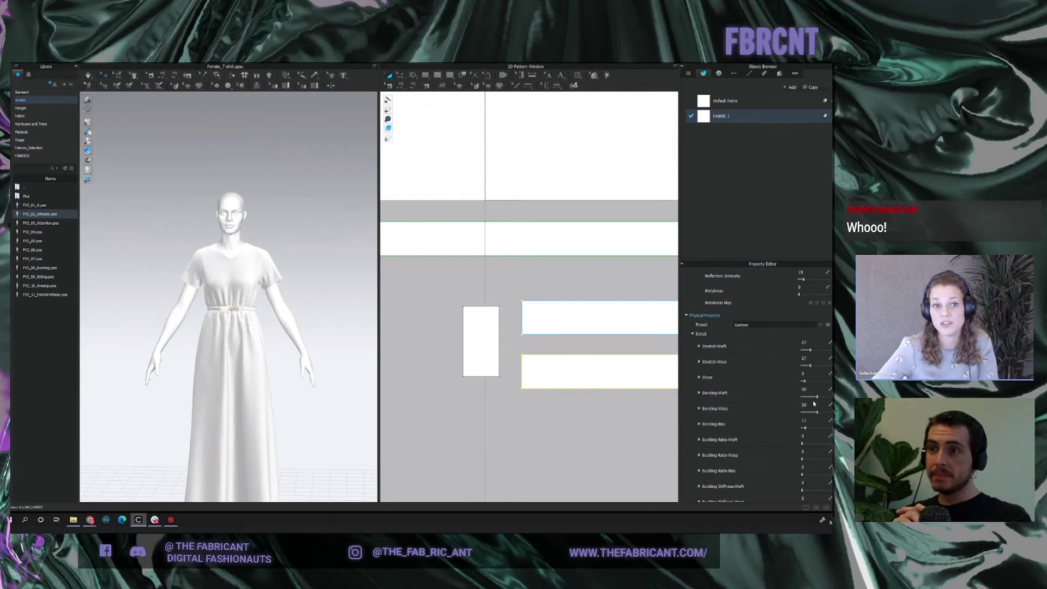
left_click(565, 393)
scroll(540, 406, "down", 6)
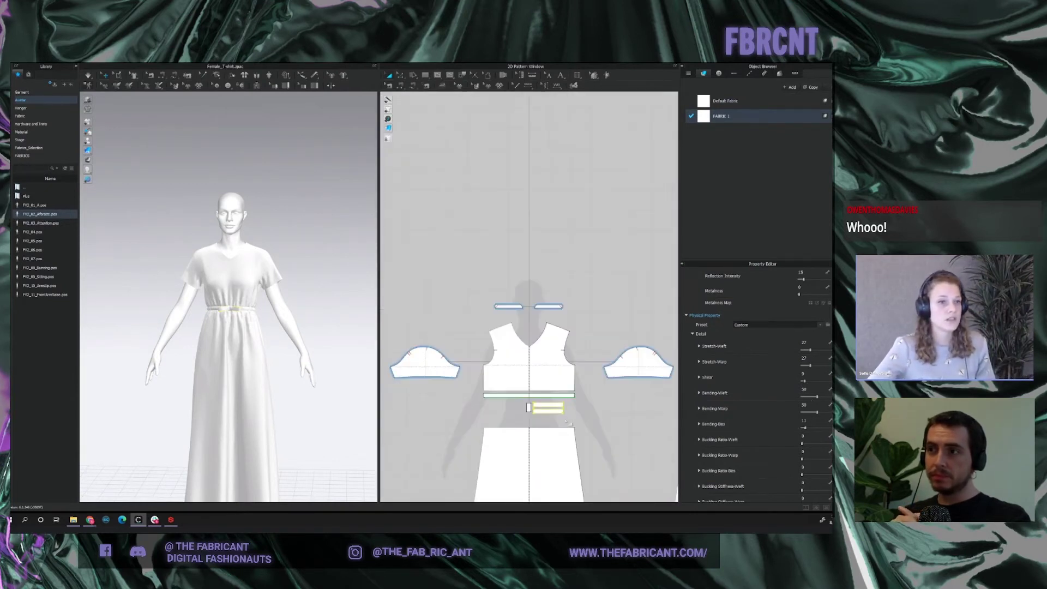
left_click_drag(619, 412, 582, 403)
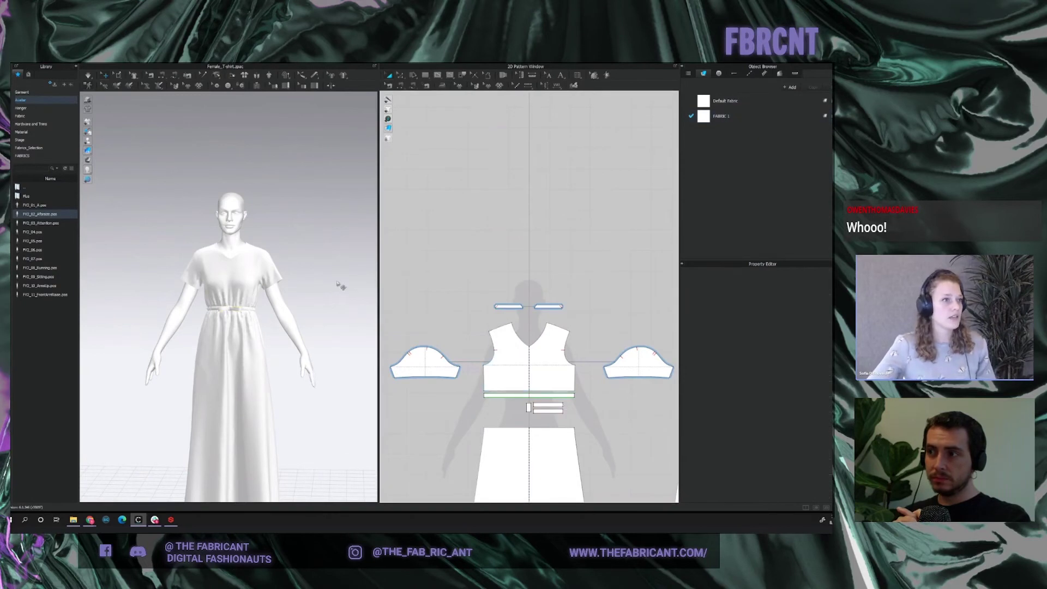
Lengthen the sleeve pattern piece by moving its hem edge outward by an exact distance.
scroll(341, 286, "up", 4)
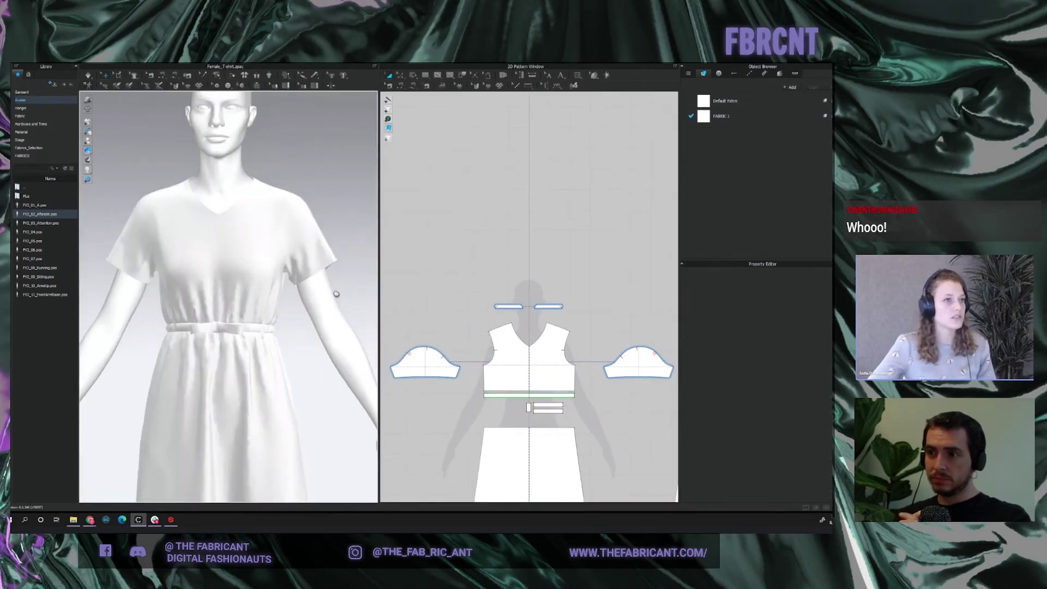
scroll(262, 315, "up", 5)
middle_click_drag(295, 291, 311, 320)
middle_click_drag(121, 382, 385, 388)
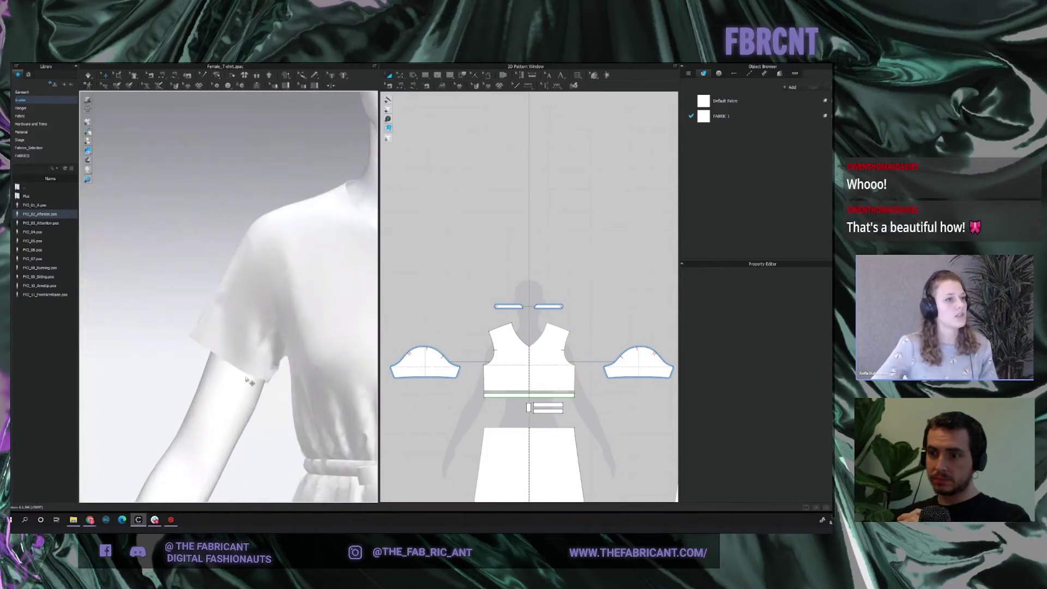
scroll(248, 380, "up", 3)
middle_click_drag(301, 400, 296, 385)
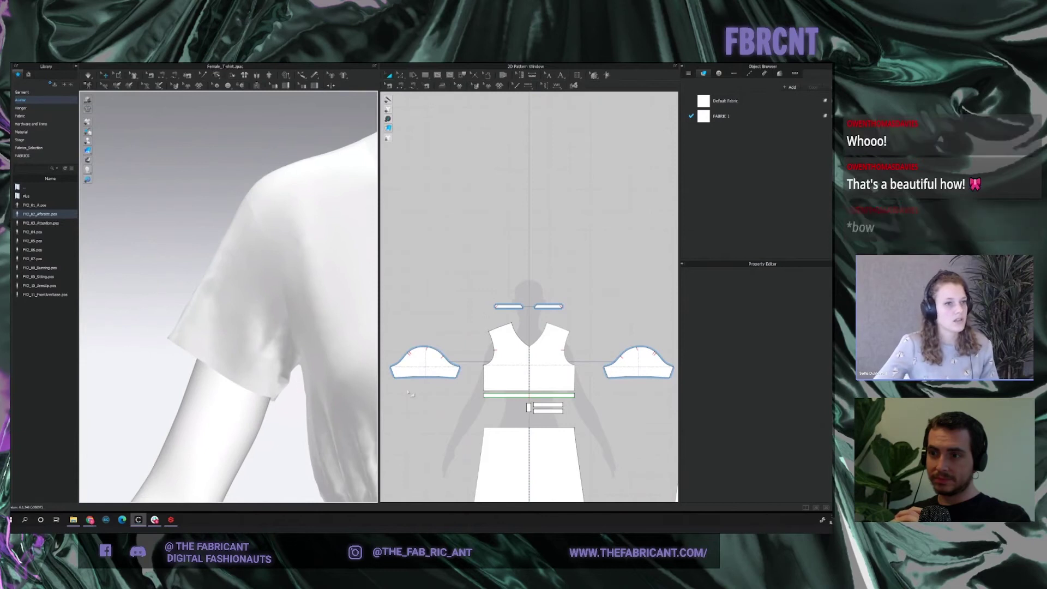
scroll(468, 439, "up", 5)
middle_click_drag(470, 379, 519, 390)
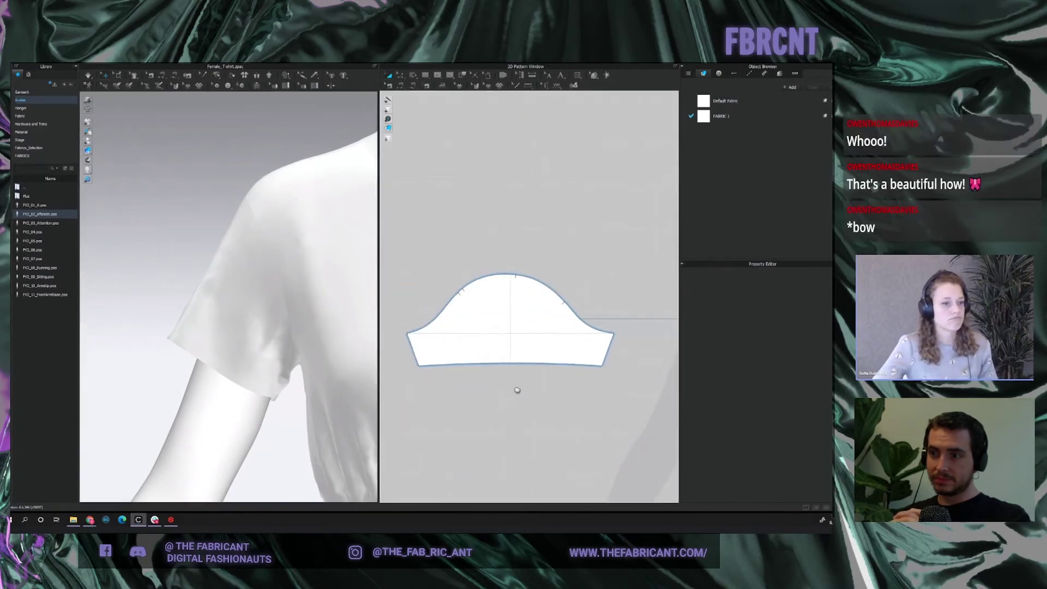
key("z")
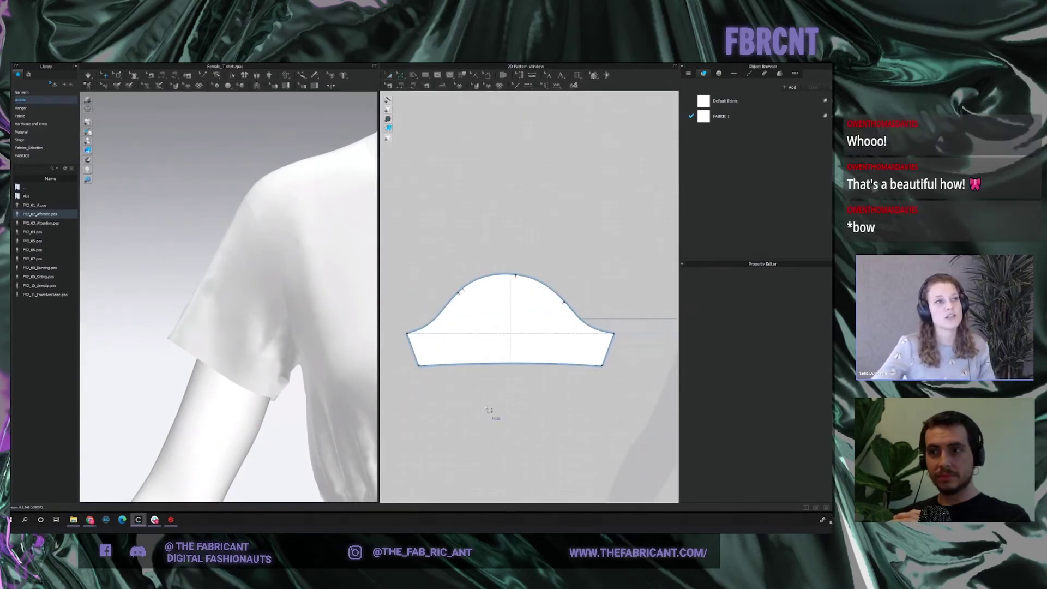
left_click_drag(513, 368, 511, 387)
key("Return")
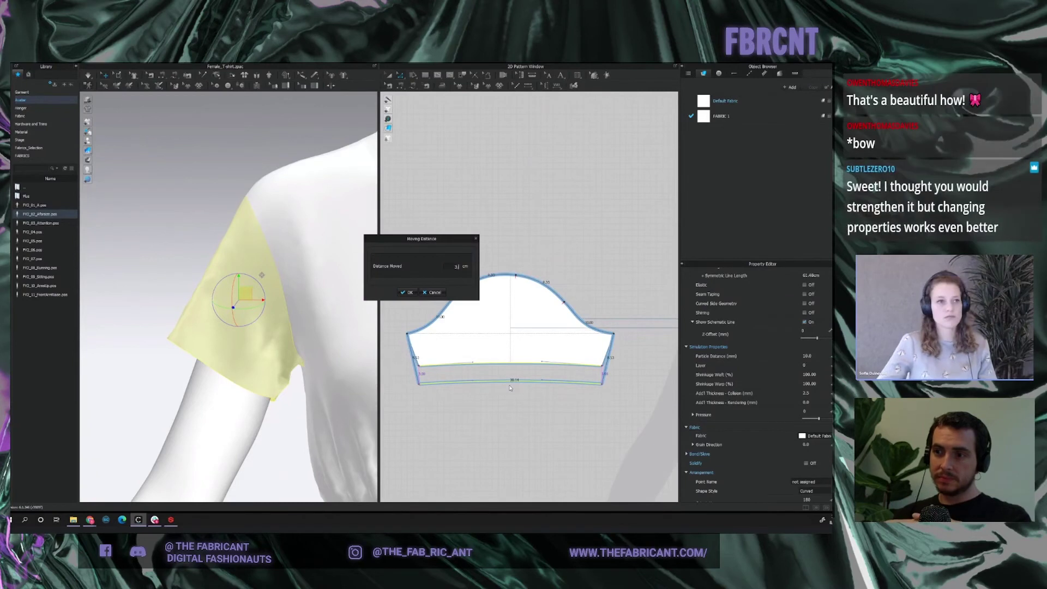
key("Return")
Simulate the garment and tug the lengthened sleeve so that it drapes over the arm.
left_click(173, 277)
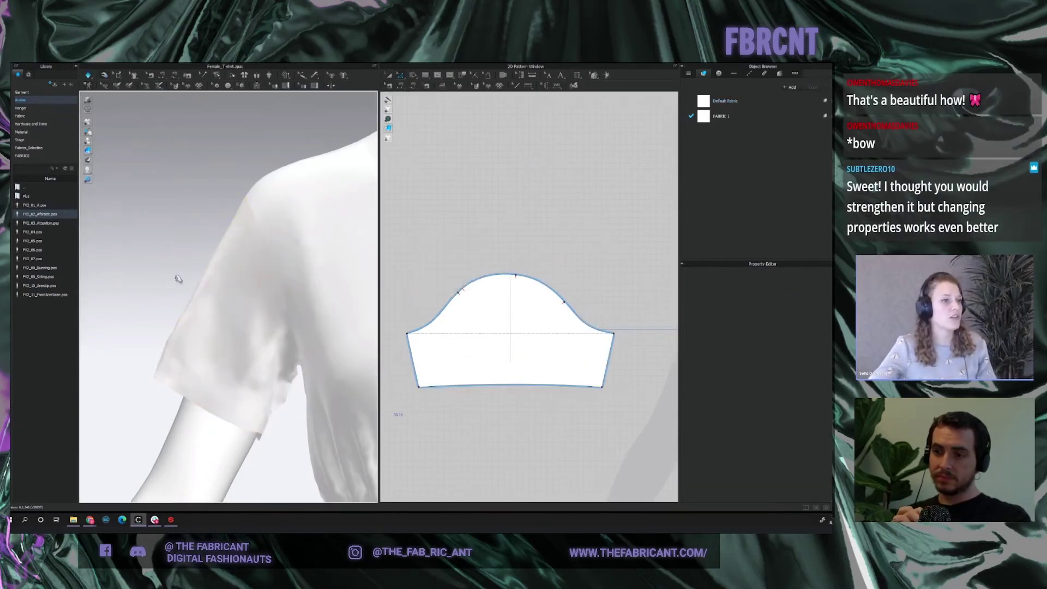
left_click(268, 419)
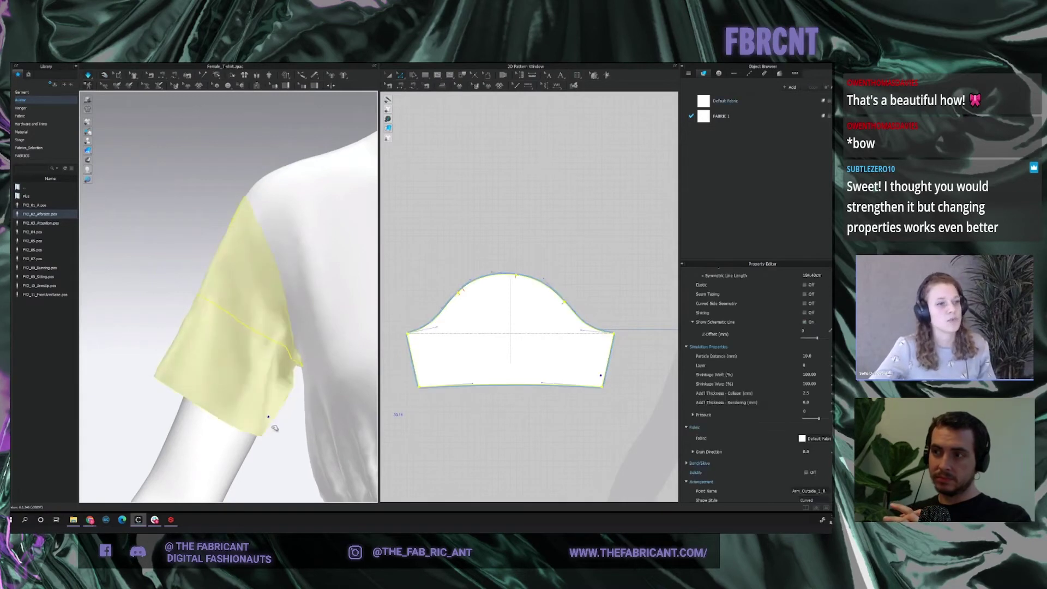
left_click(528, 415)
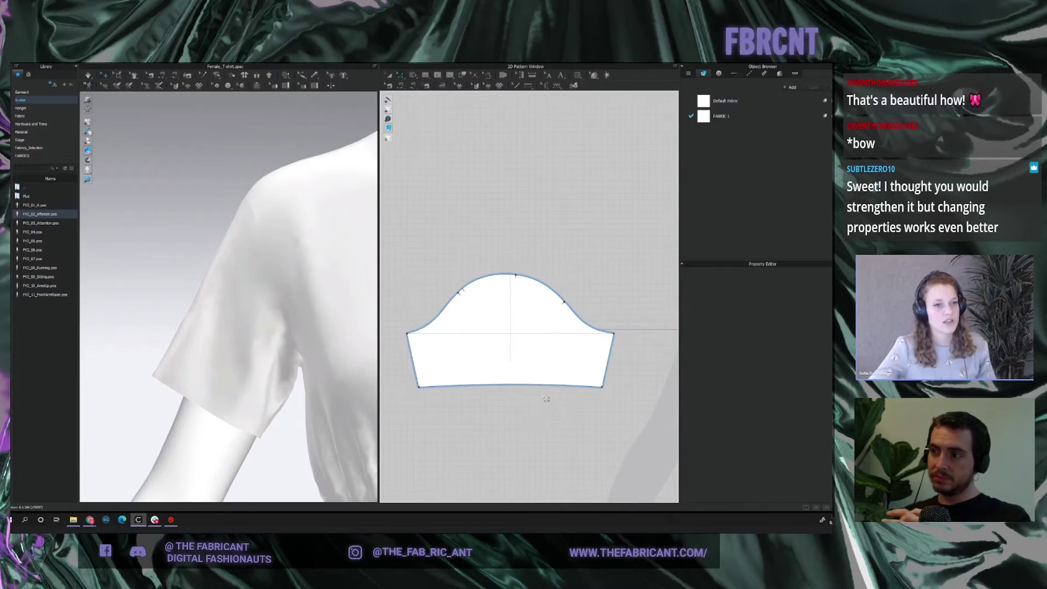
Try to offset the sleeve hem edge as two internal lines with a distance of 0.70 cm.
left_click(524, 385)
right_click(522, 385)
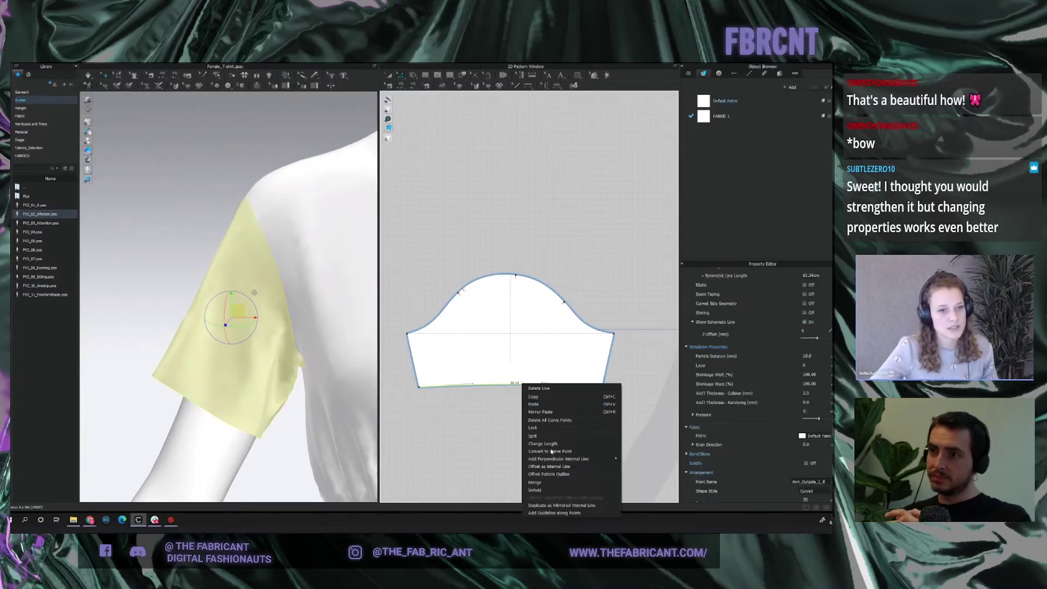
left_click(551, 466)
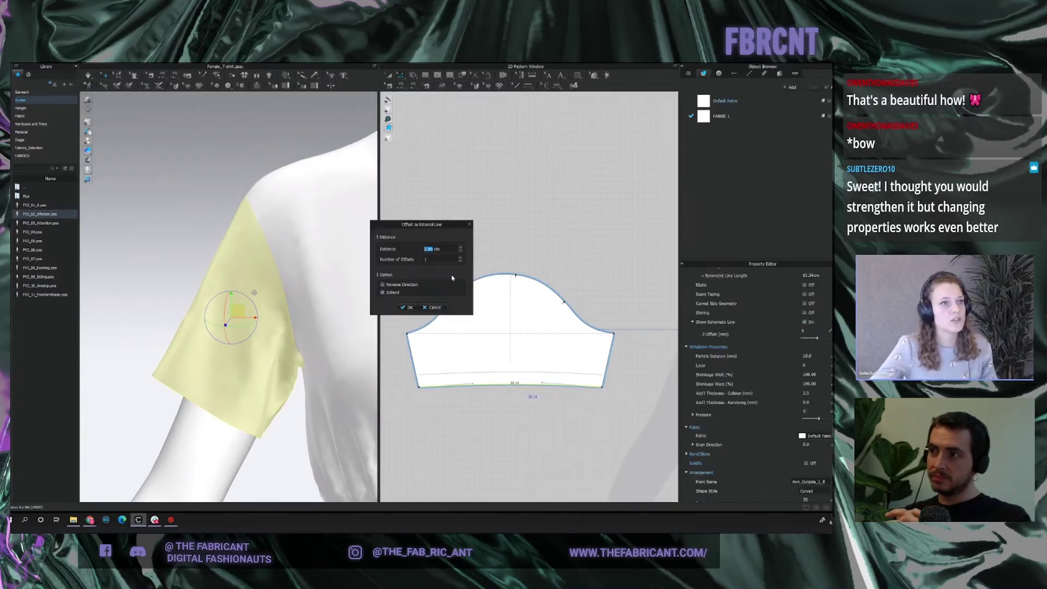
type("2")
type("3")
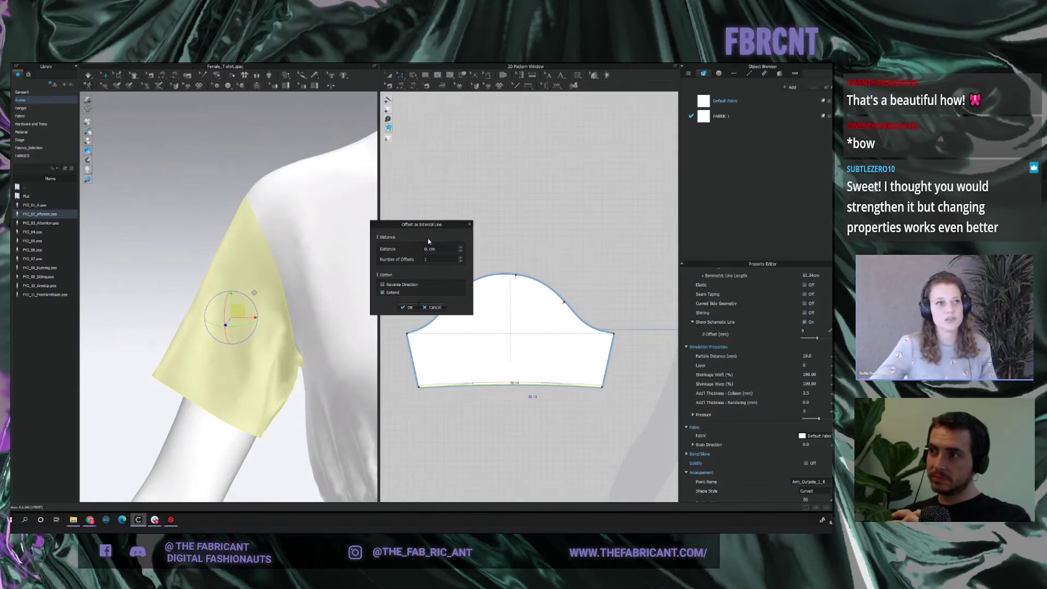
type("5")
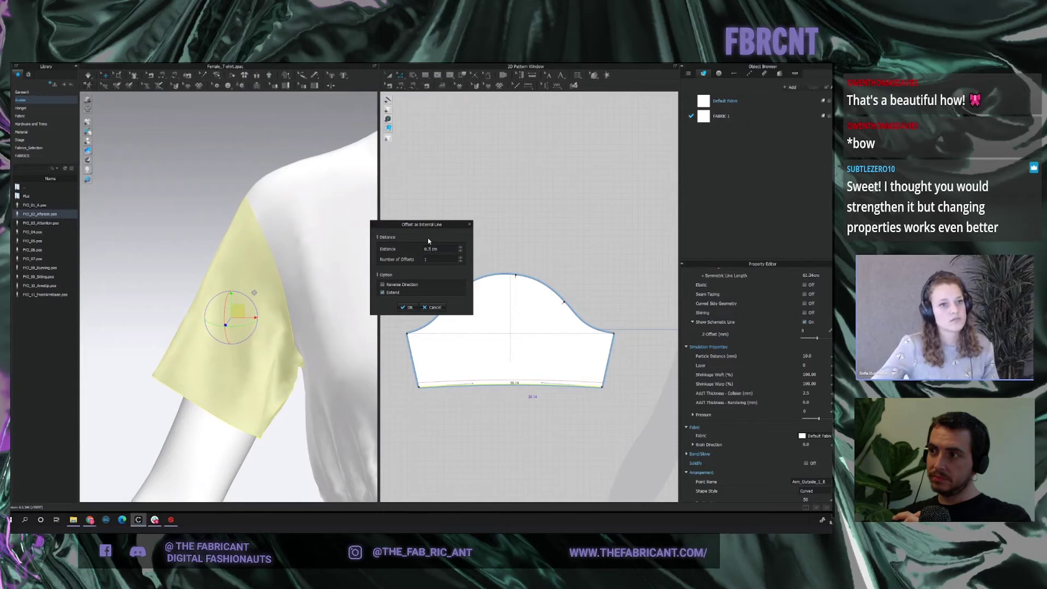
left_click(407, 307)
left_click(533, 413)
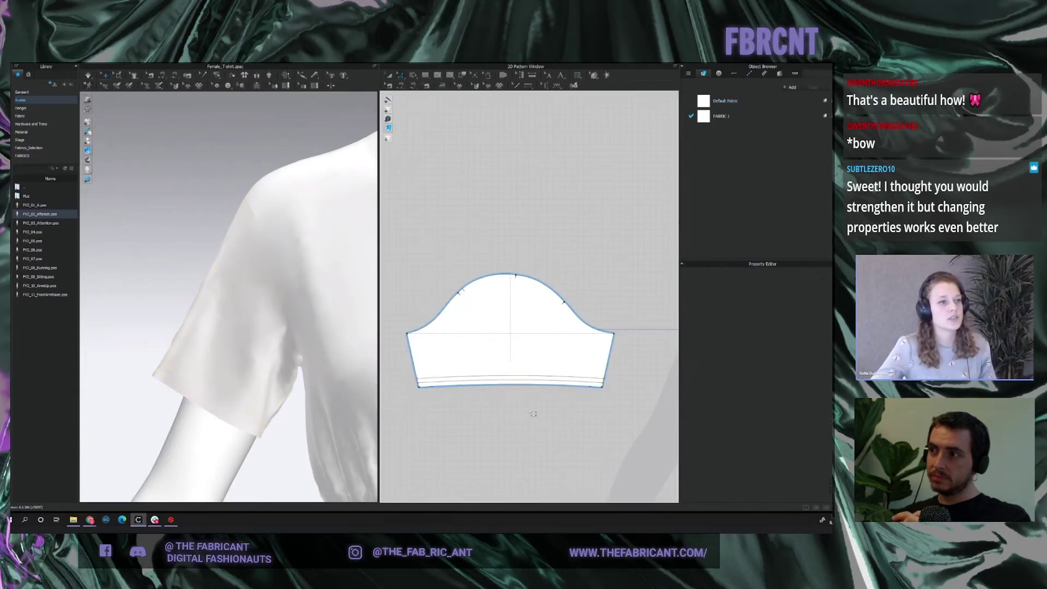
left_click(522, 384)
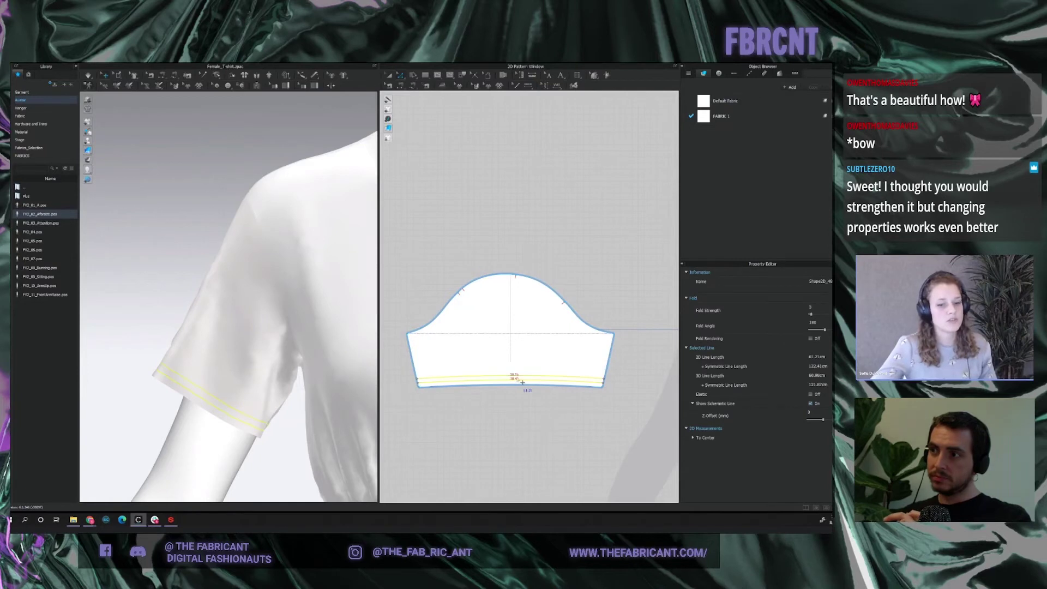
key("ctrl+z")
Offset the sleeve hem edge as two internal lines with a distance of 1 cm.
right_click(521, 388)
left_click(545, 458)
type("1")
key("Return")
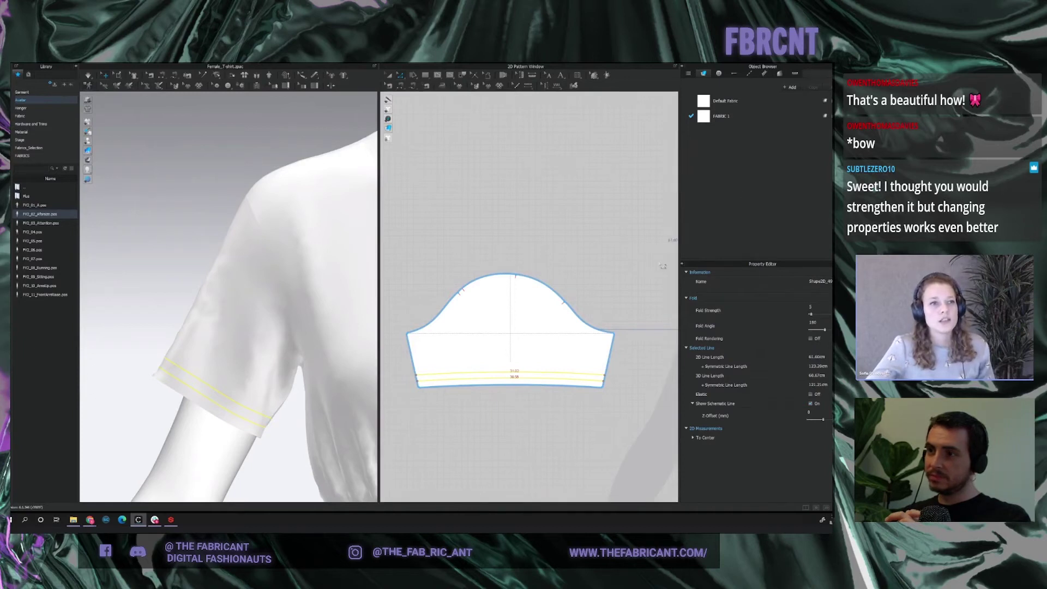
Turn on Elastic for both internal lines near the sleeve hem and simulate the sleeve to gather it.
left_click(811, 394)
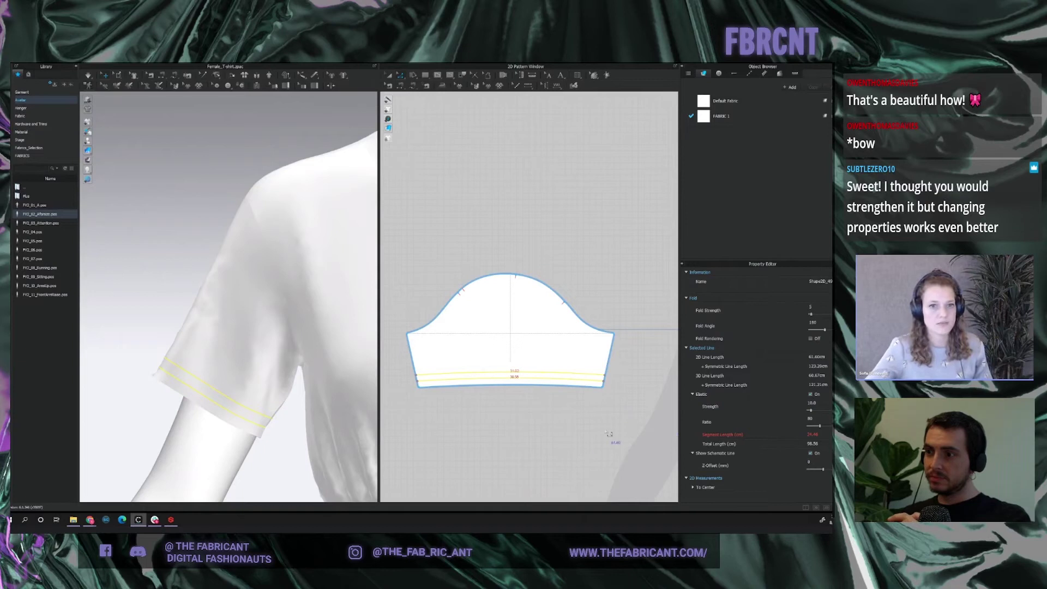
left_click(610, 419)
key("space")
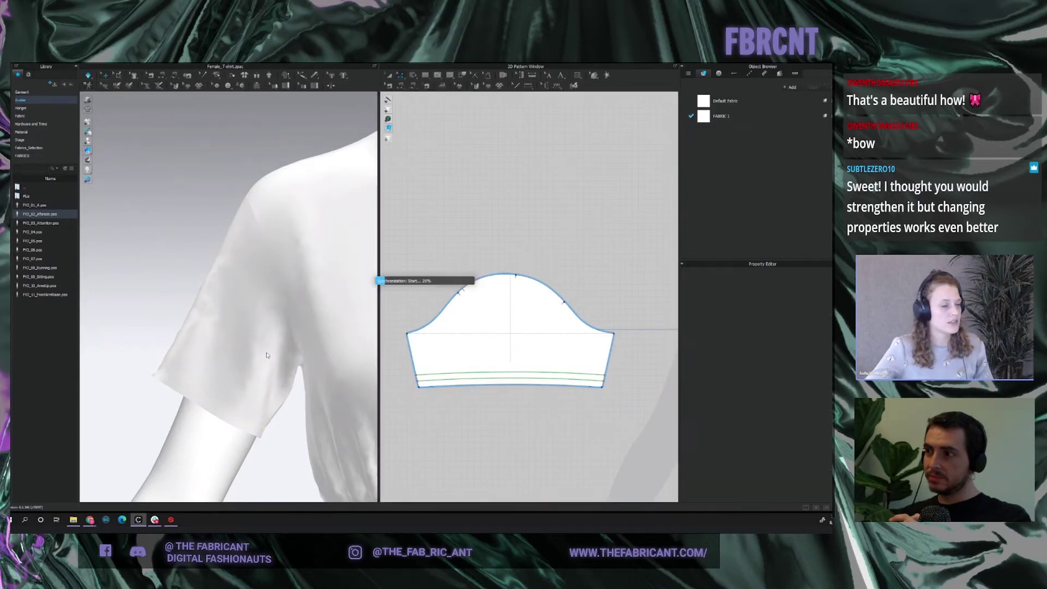
key("space")
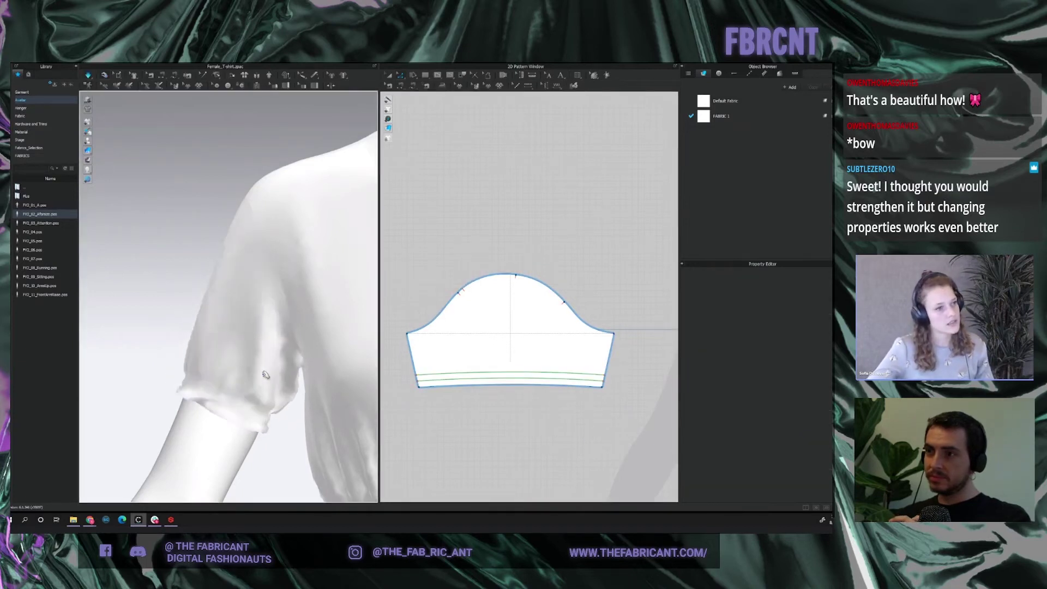
left_click(243, 420)
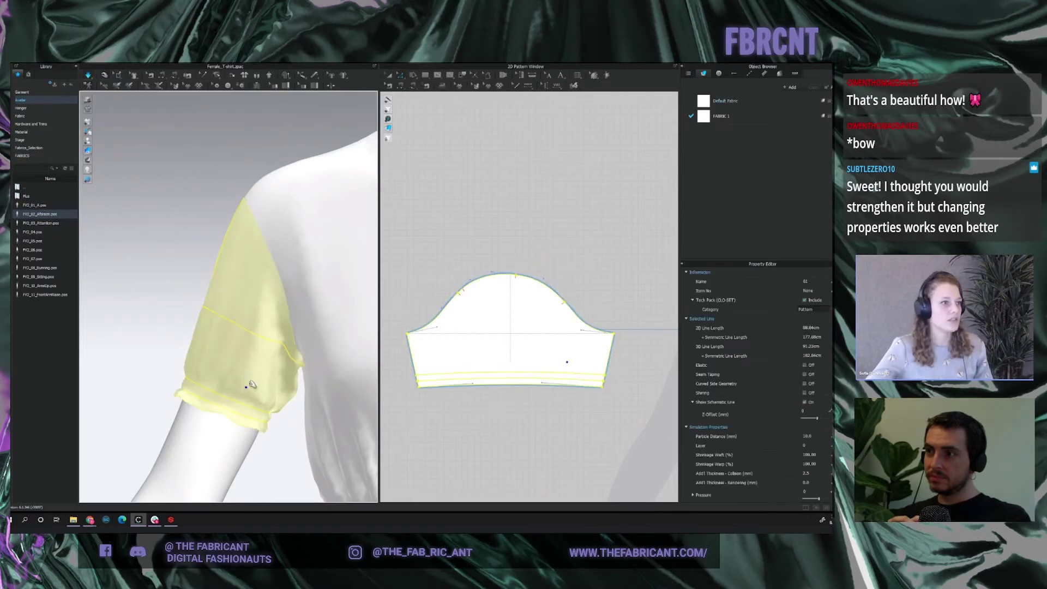
left_click(282, 436)
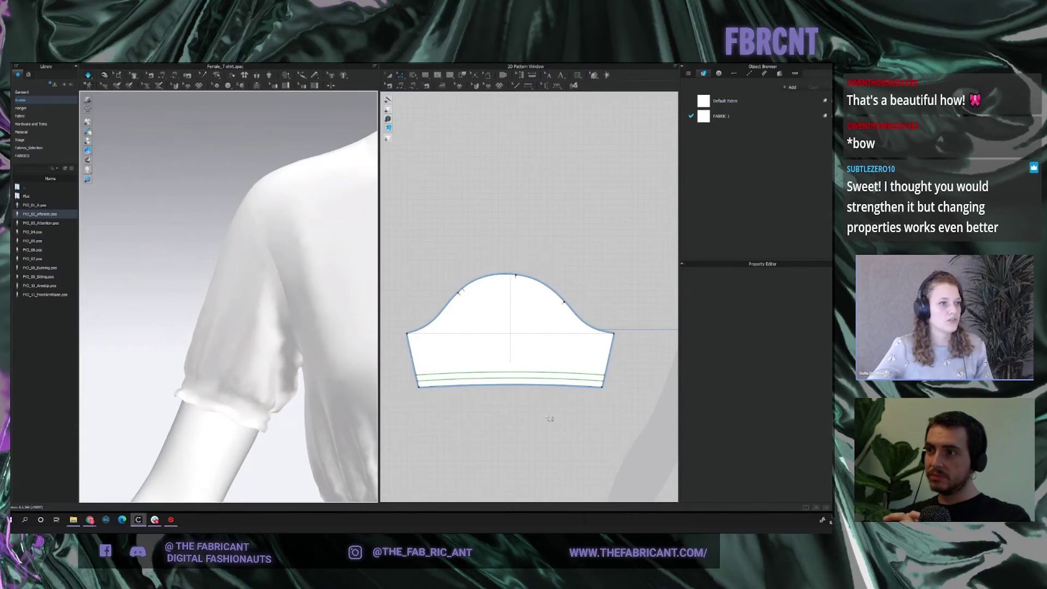
left_click(552, 377)
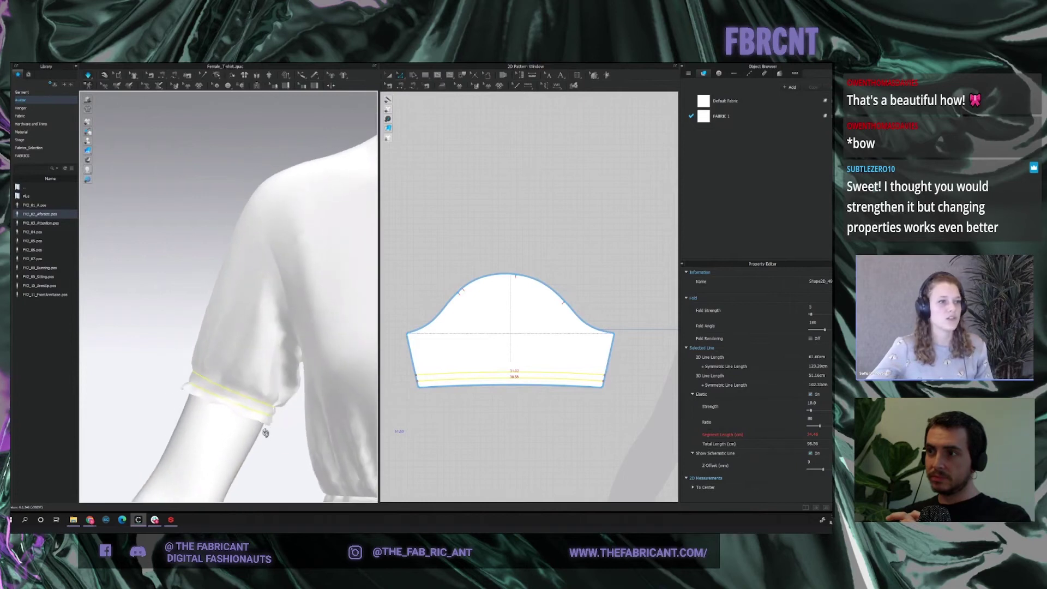
left_click(511, 420)
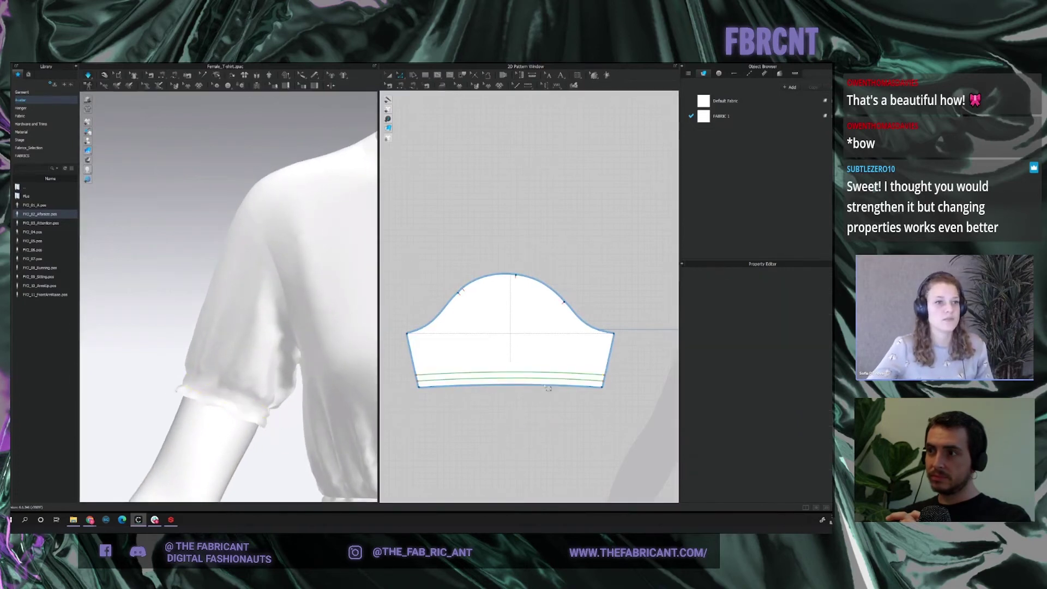
left_click(540, 376)
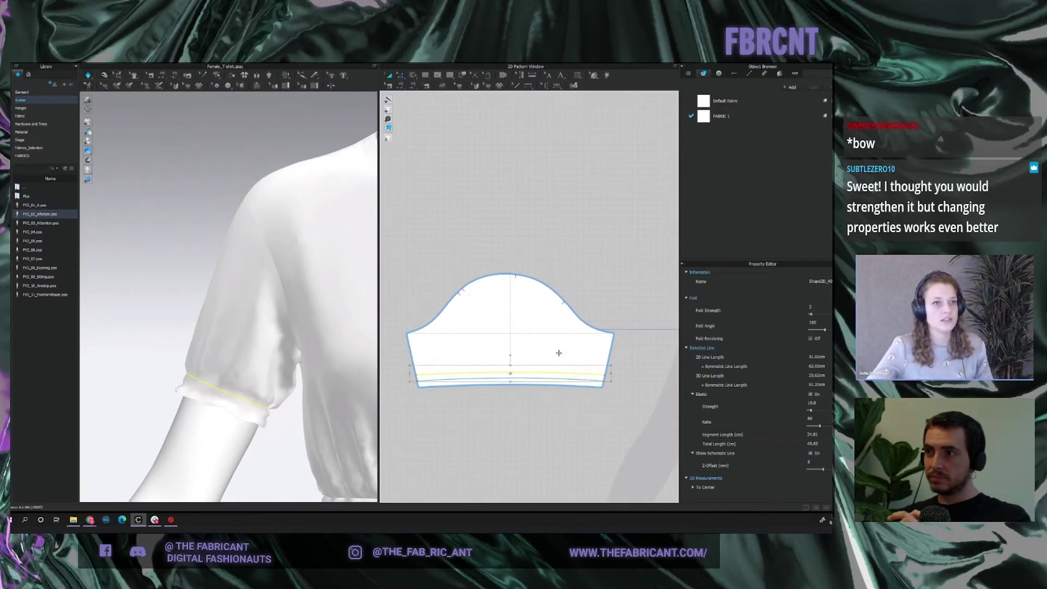
Create a new fabric named "sleeve" and assign it to the sleeve pattern piece.
left_click(580, 335)
left_click(828, 87)
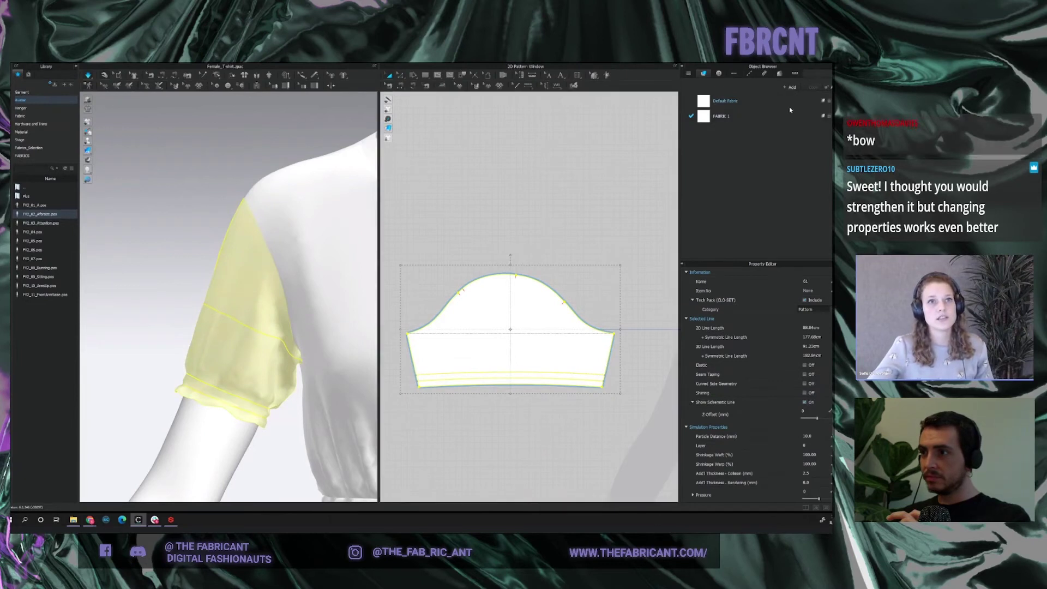
double_click(730, 131)
type("den")
type("eve")
key("Return")
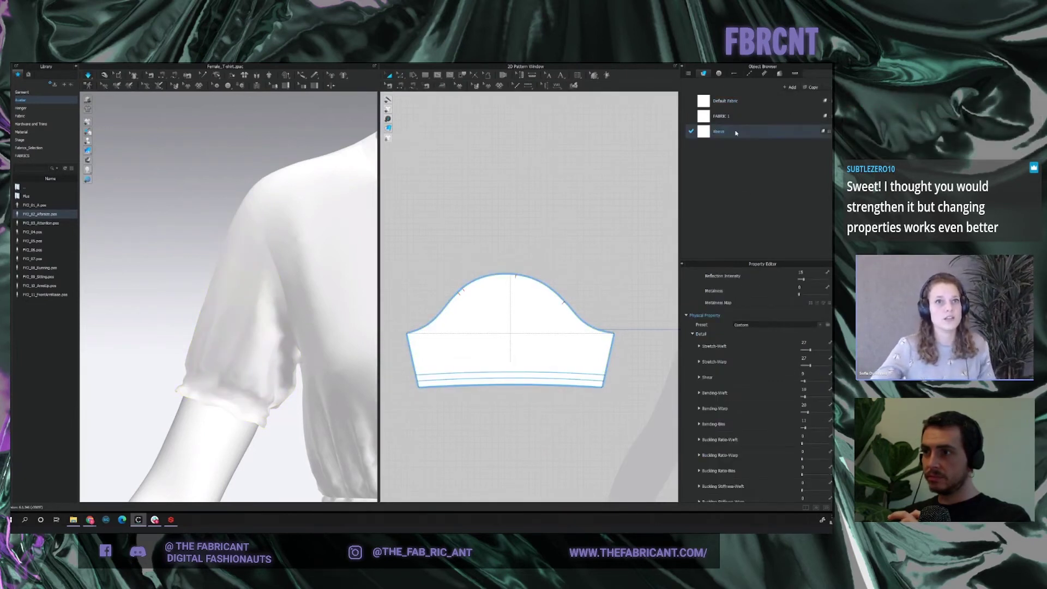
left_click(564, 358)
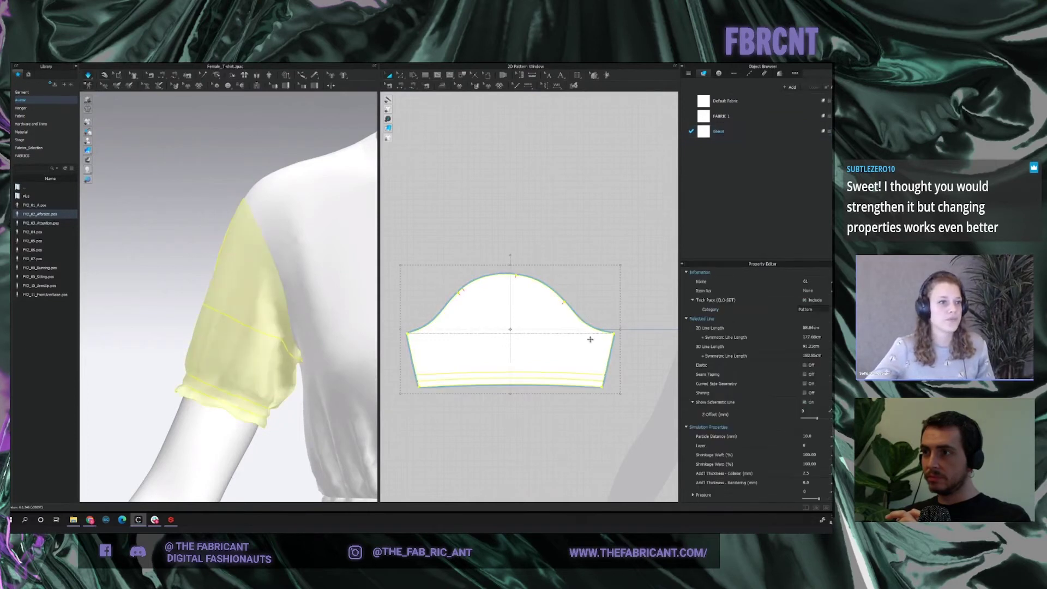
scroll(747, 422, "down", 5)
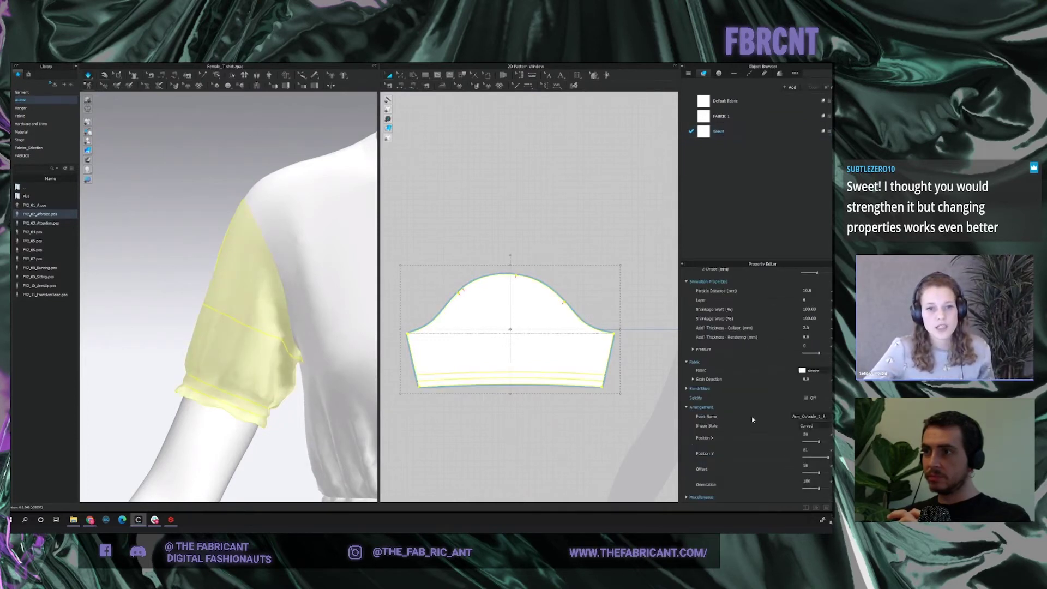
Try a Sherpa_Fleece_Poly preset for the physical properties of the sleeve fabric.
left_click(764, 134)
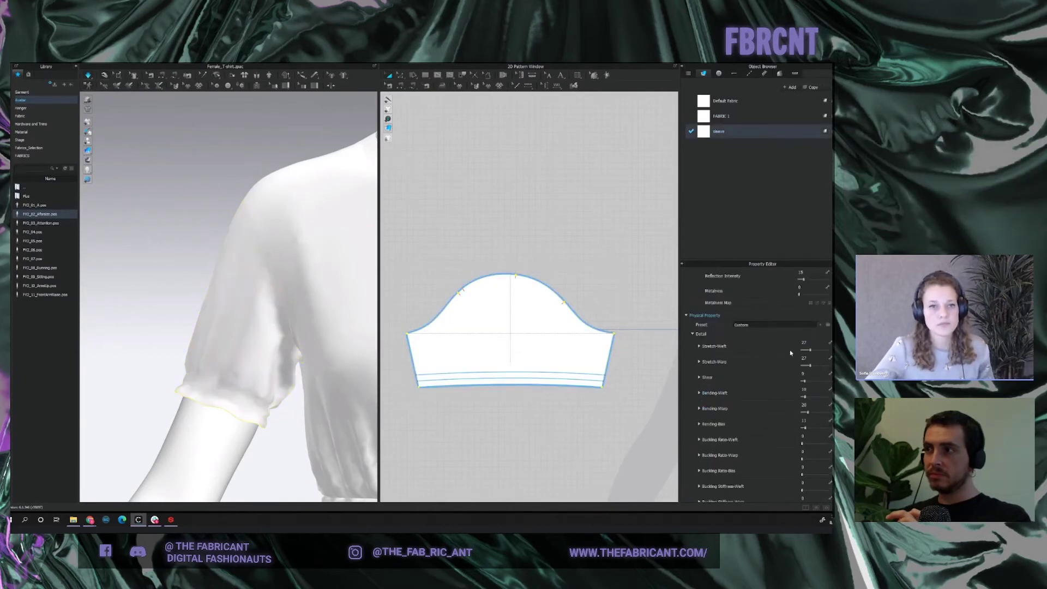
scroll(780, 351, "down", 1)
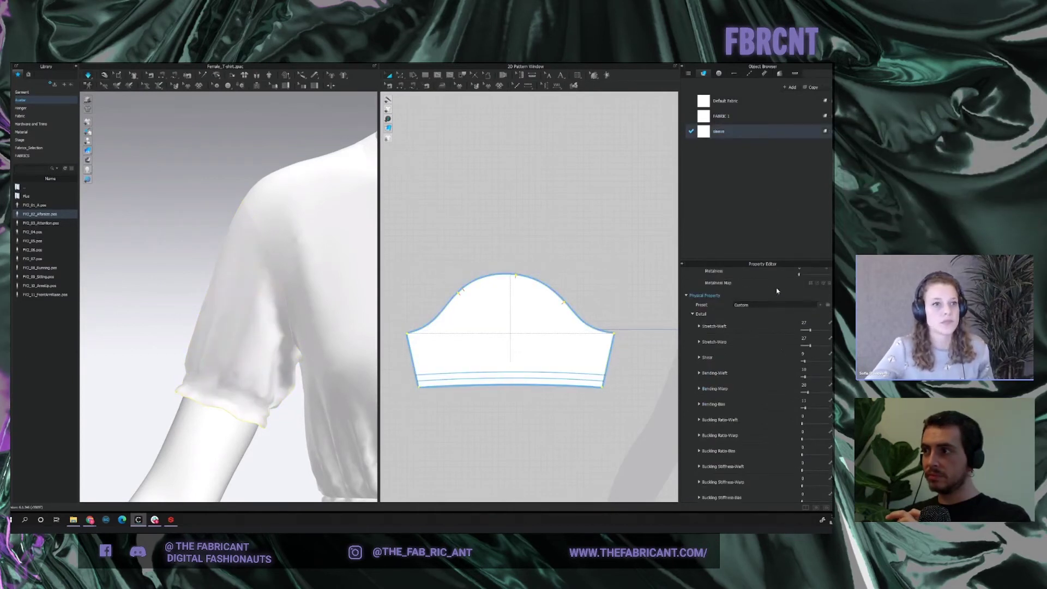
left_click(819, 305)
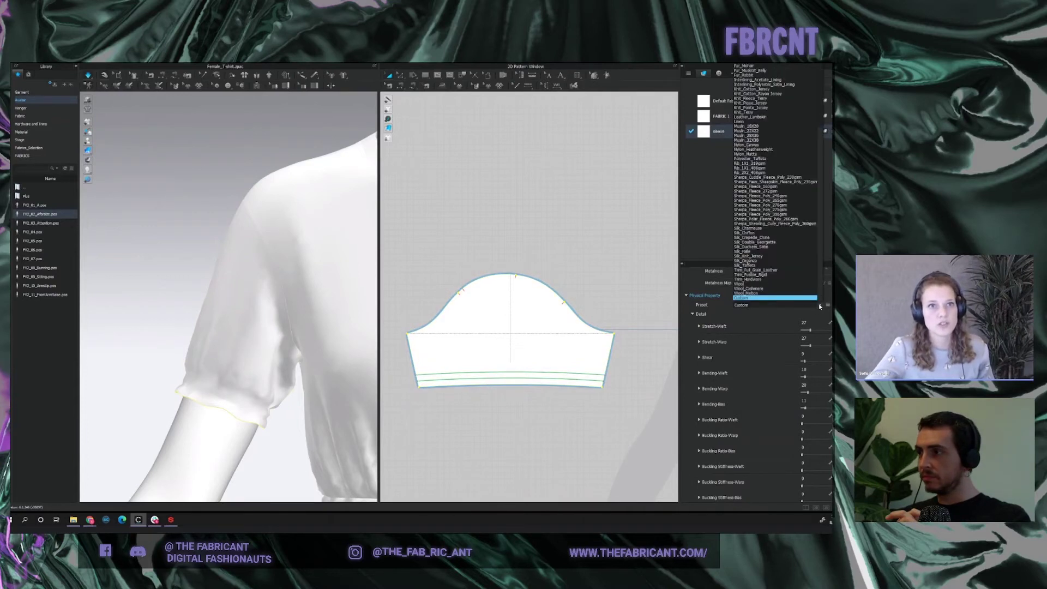
left_click(769, 201)
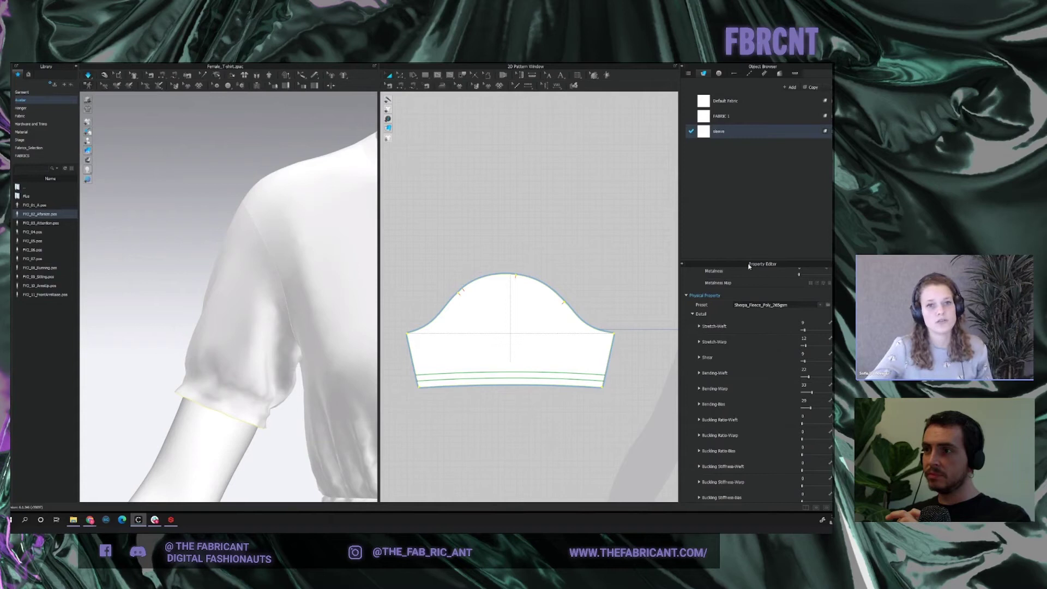
Set the physical property preset of the sleeve fabric to Knit_Terry and check the sleeve's drape.
left_click(768, 305)
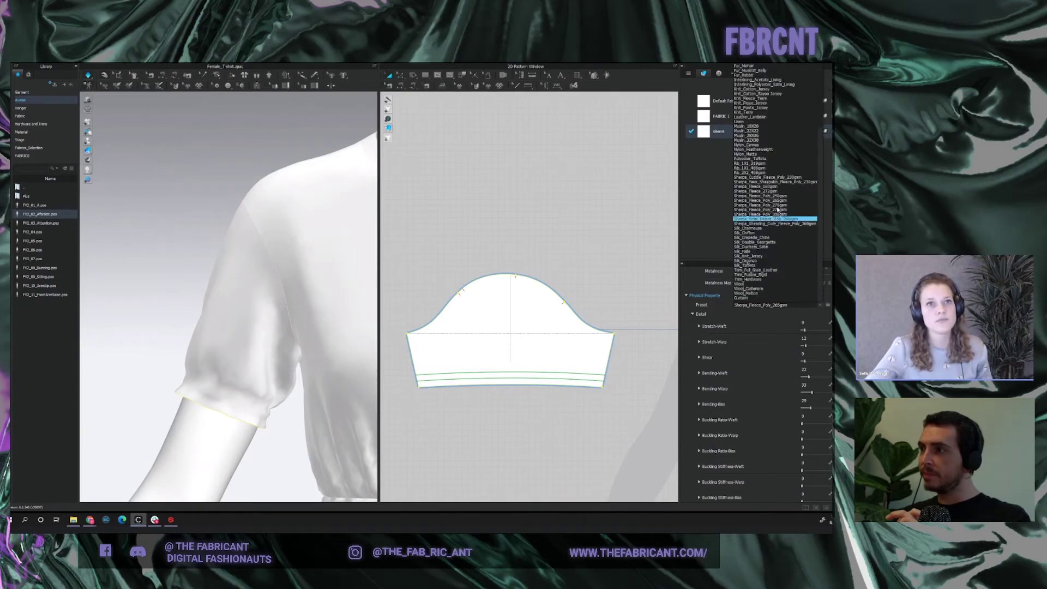
left_click(756, 113)
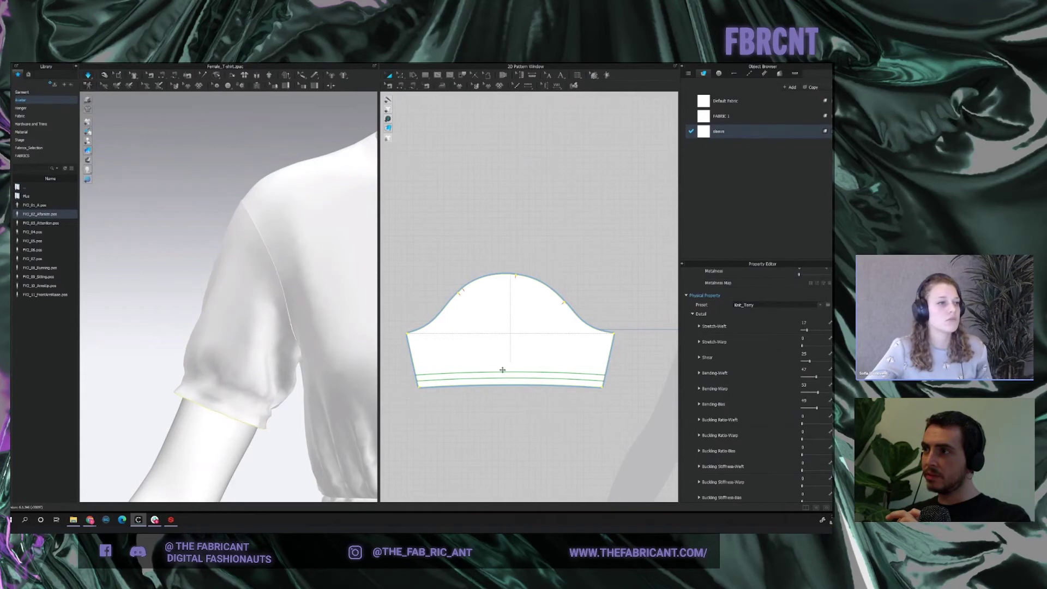
left_click(273, 401)
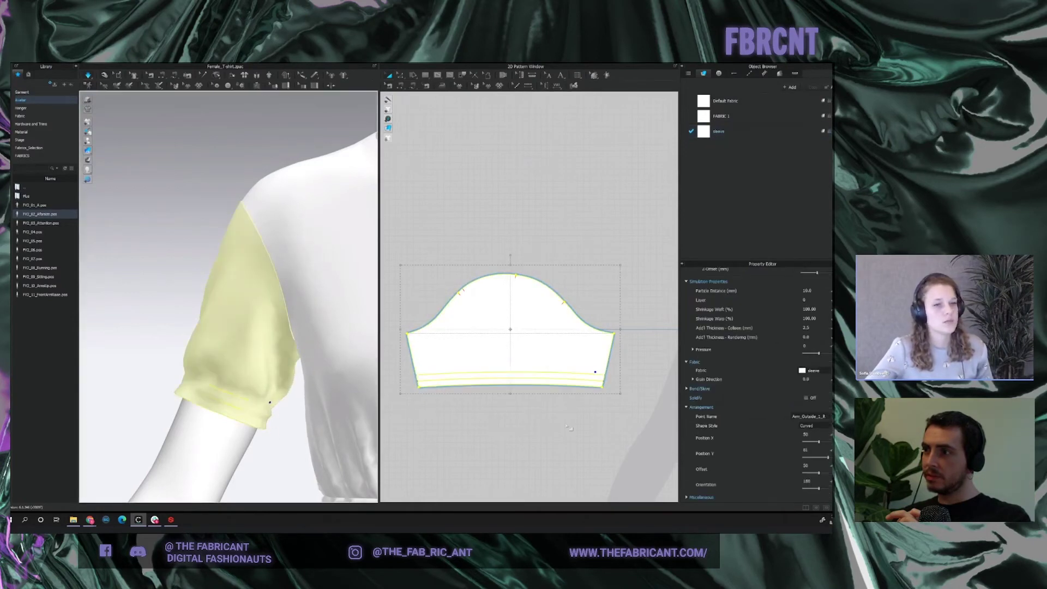
Set the elastic ratio of both internal lines near the sleeve hem to 70.
left_click(532, 415)
left_click(545, 376)
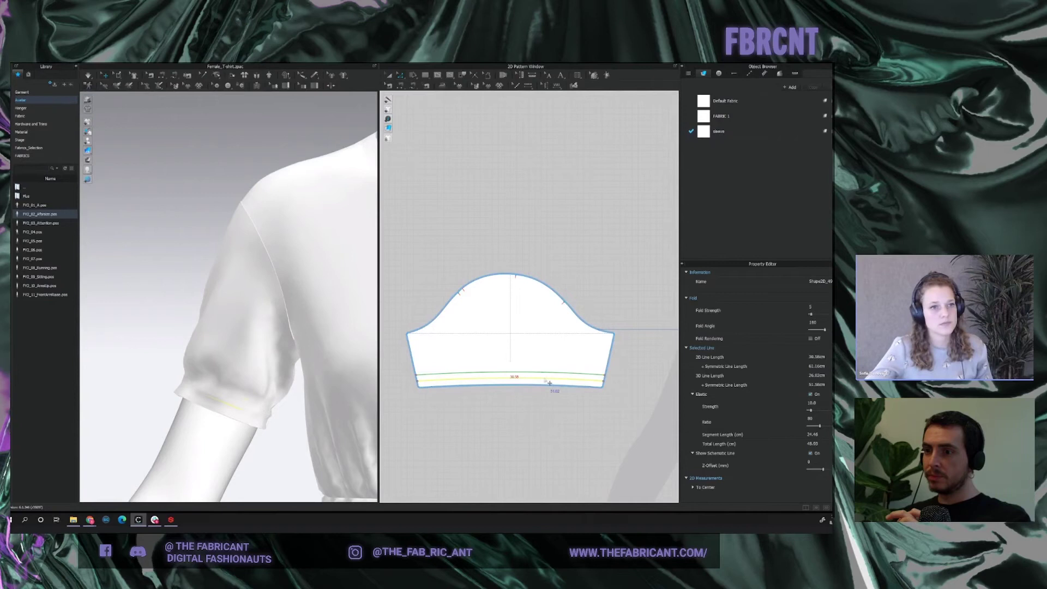
left_click(549, 373, "shift")
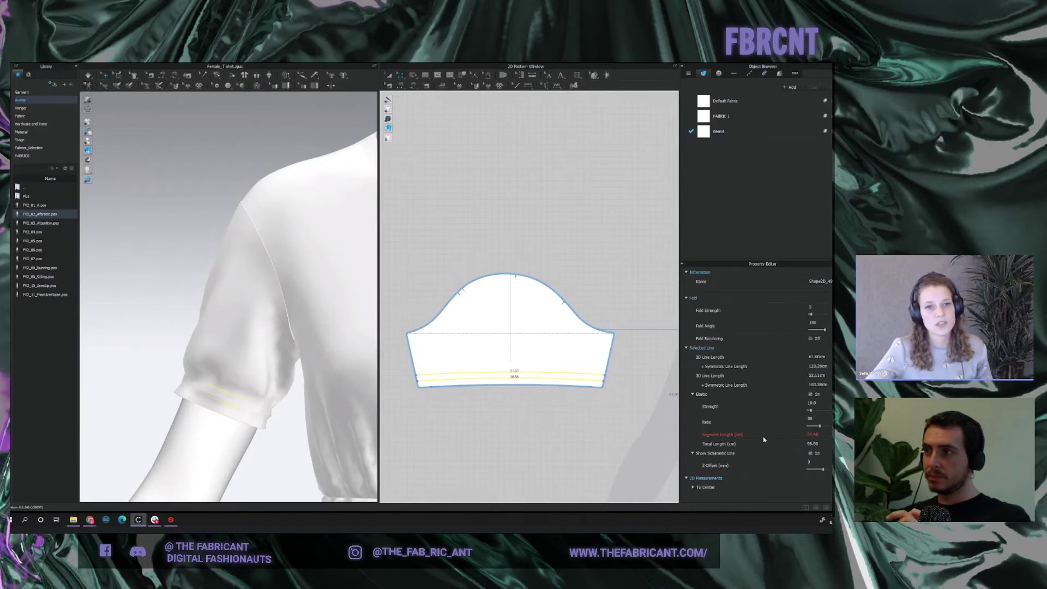
left_click(816, 418)
type("70")
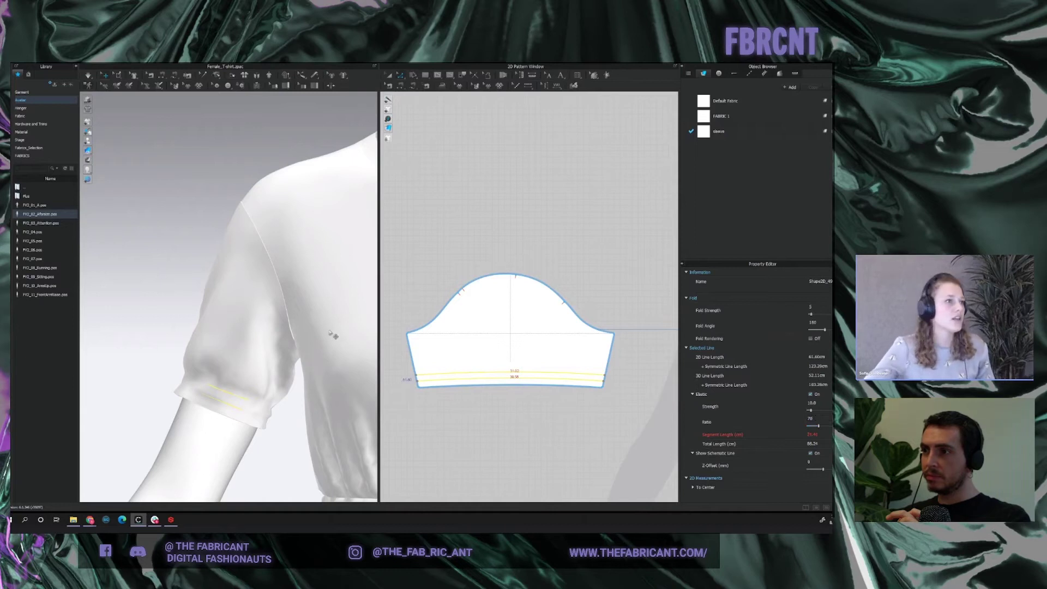
left_click(185, 297)
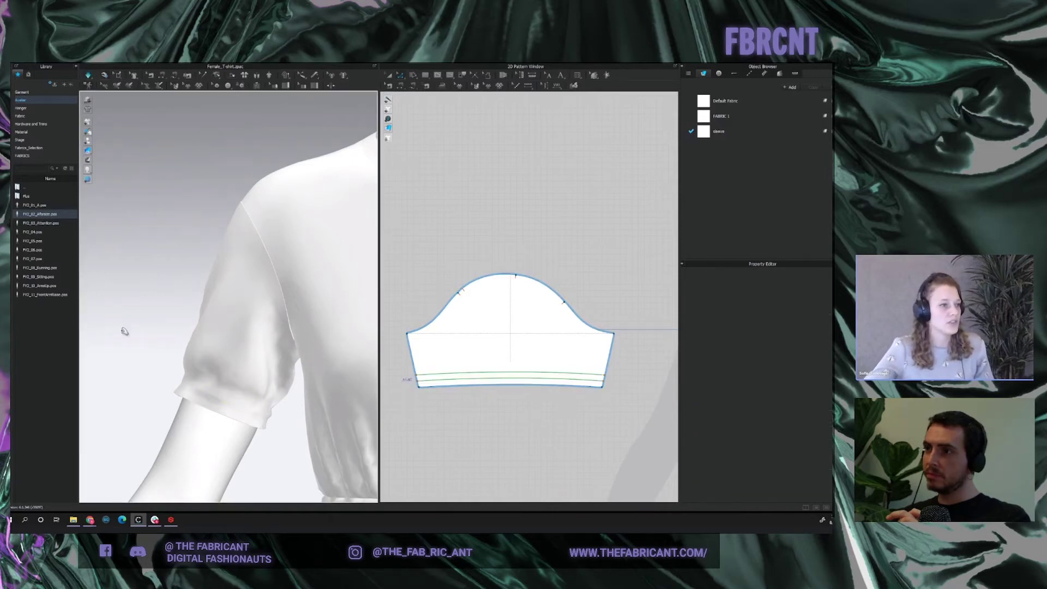
Set Stretch-Weft and Stretch-Warp of the sleeve fabric to 70 and simulate the sleeve.
left_click(244, 417)
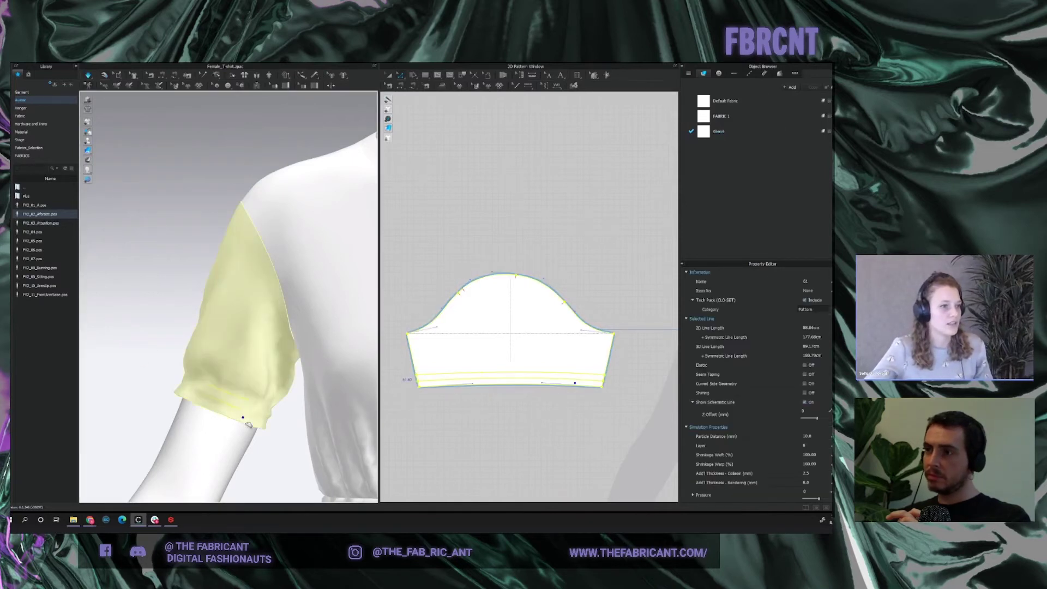
left_click(523, 413)
left_click(568, 355)
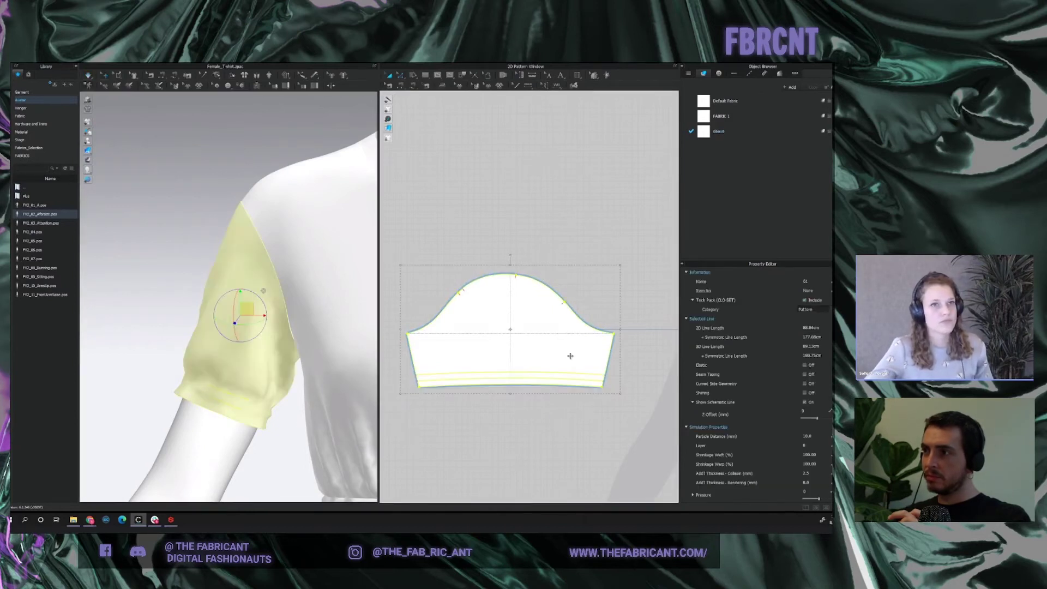
left_click(764, 131)
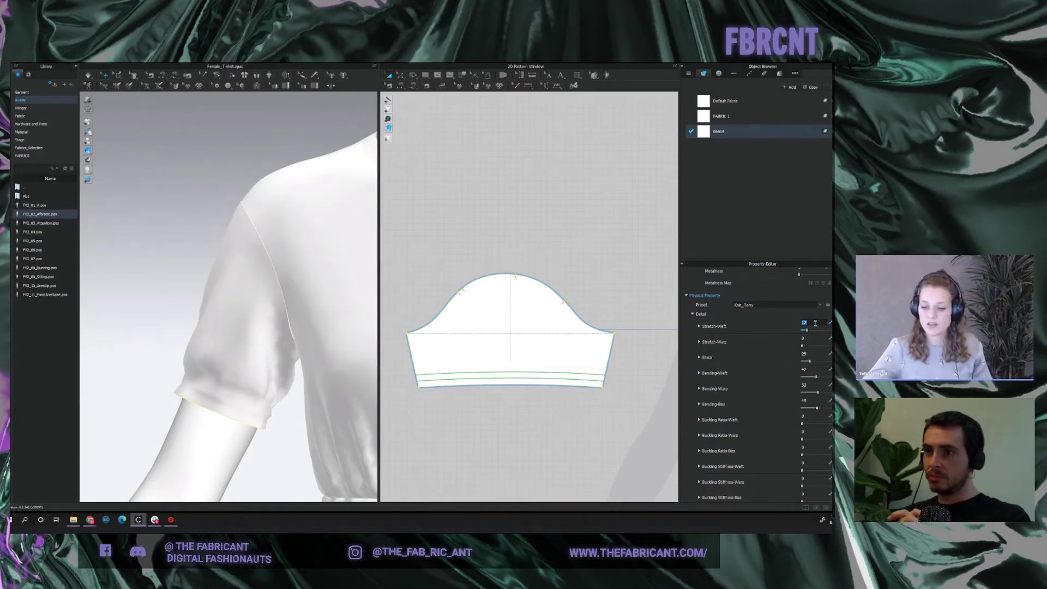
key("Return")
key("Return")
key("space")
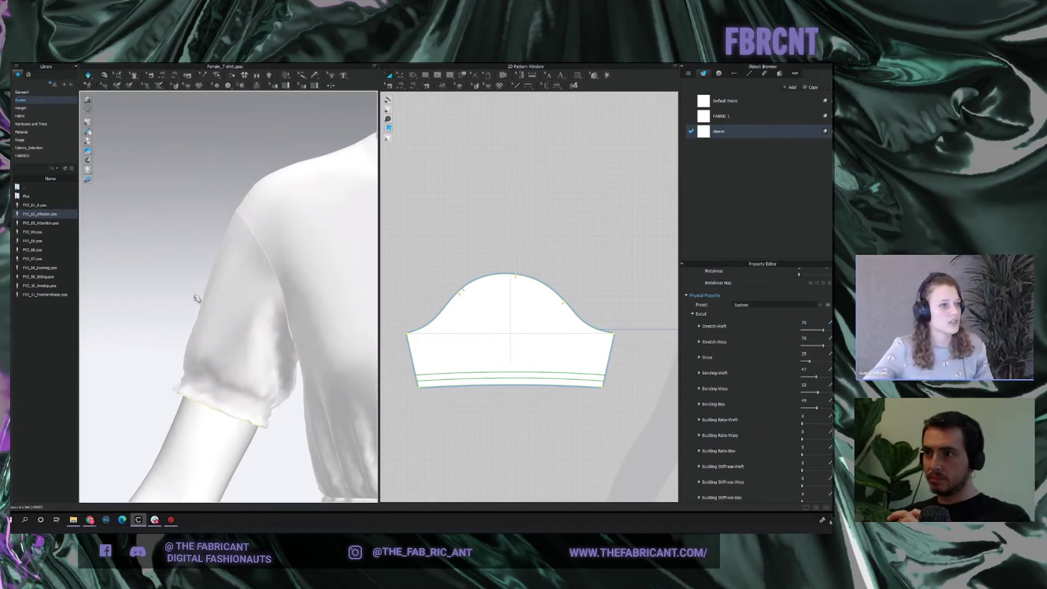
Try raising Bending-Weft and Bending-Warp of the sleeve fabric to 90, and undo both changes.
left_click(227, 411)
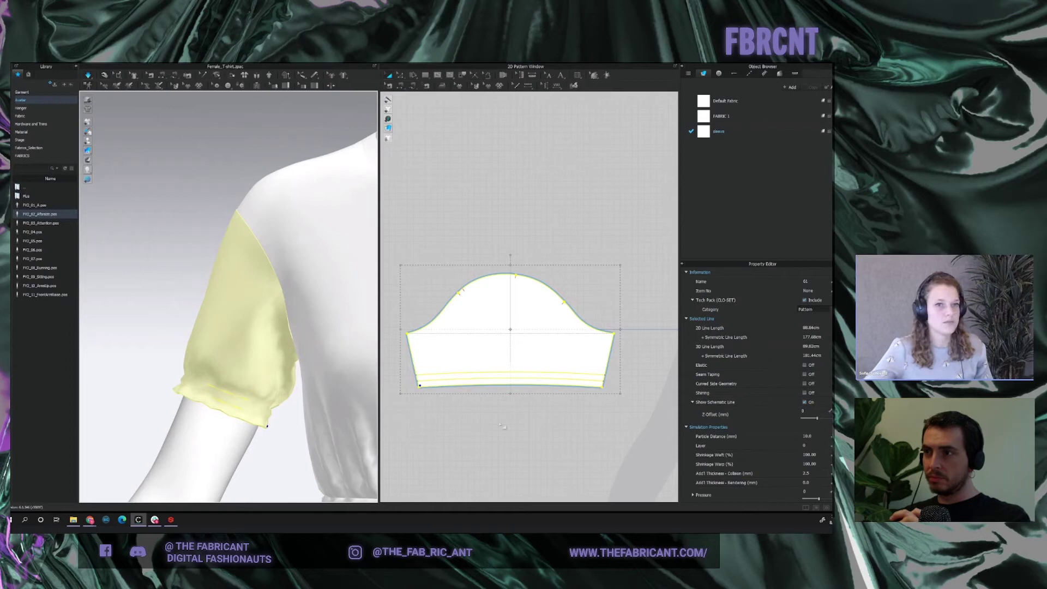
left_click(743, 131)
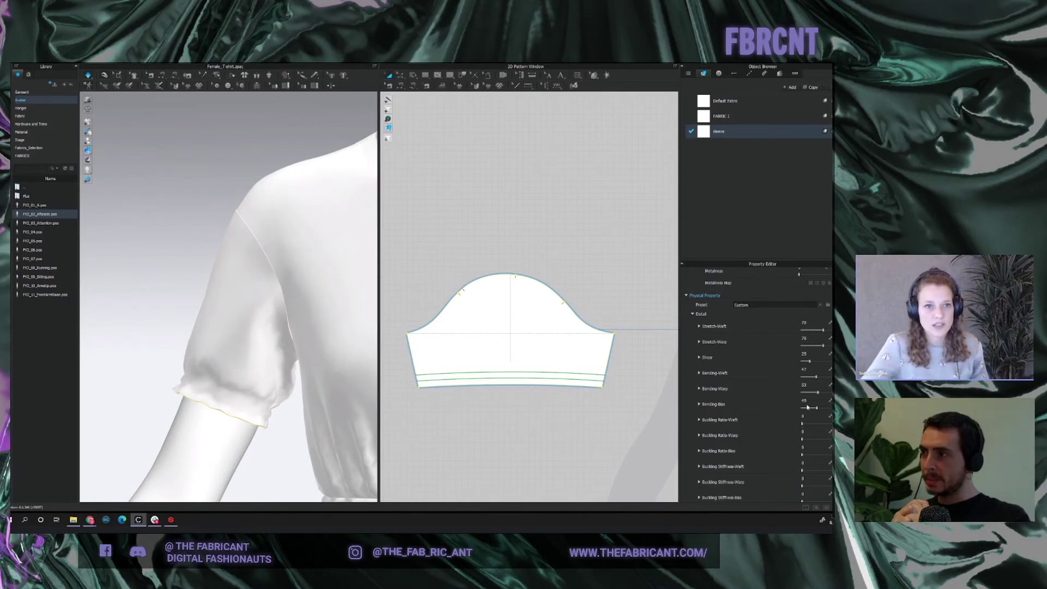
left_click(805, 369)
type("90")
key("Return")
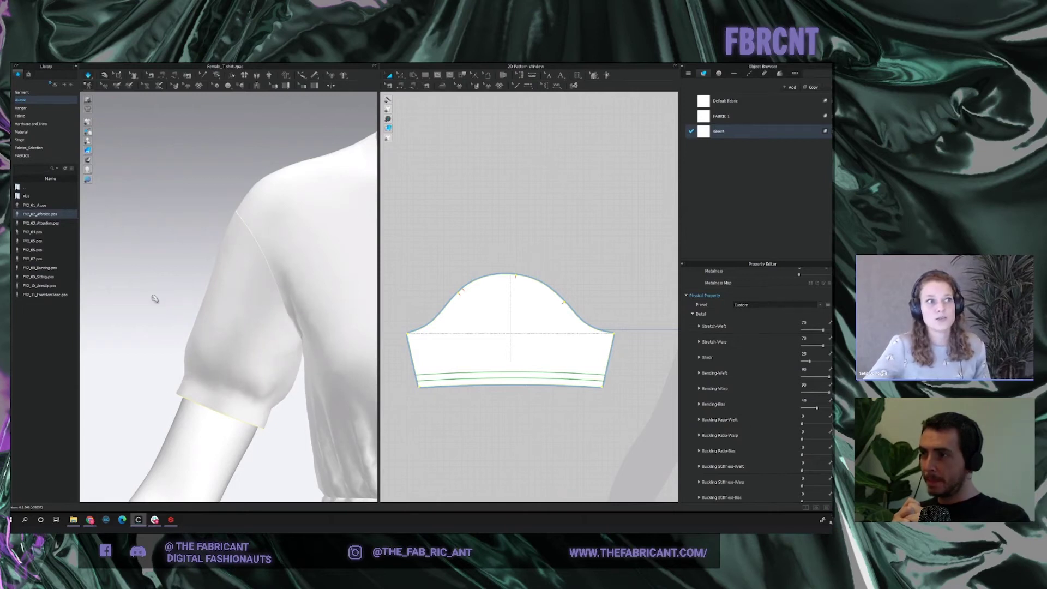
key("ctrl+z")
key("ctrl+z")
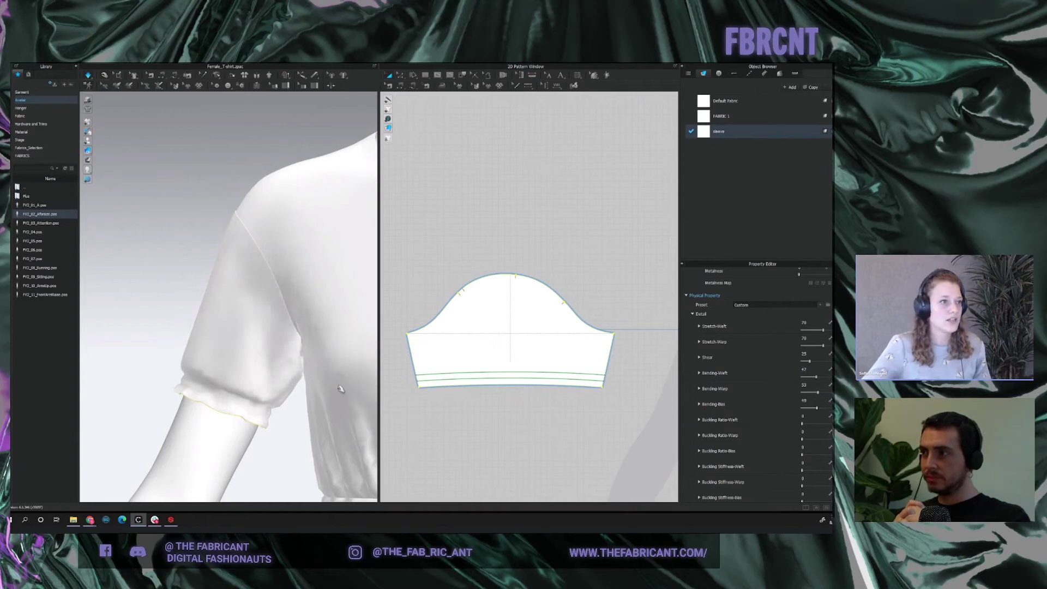
Set the weft, warp and bias Buckling Ratio of the sleeve fabric to 80.
left_click(295, 375)
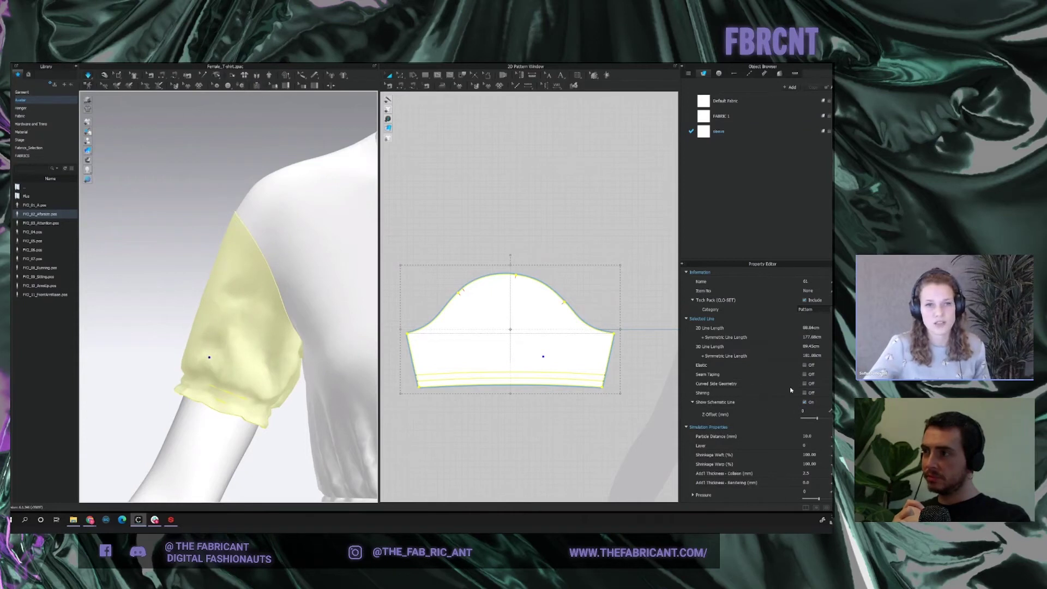
left_click(767, 134)
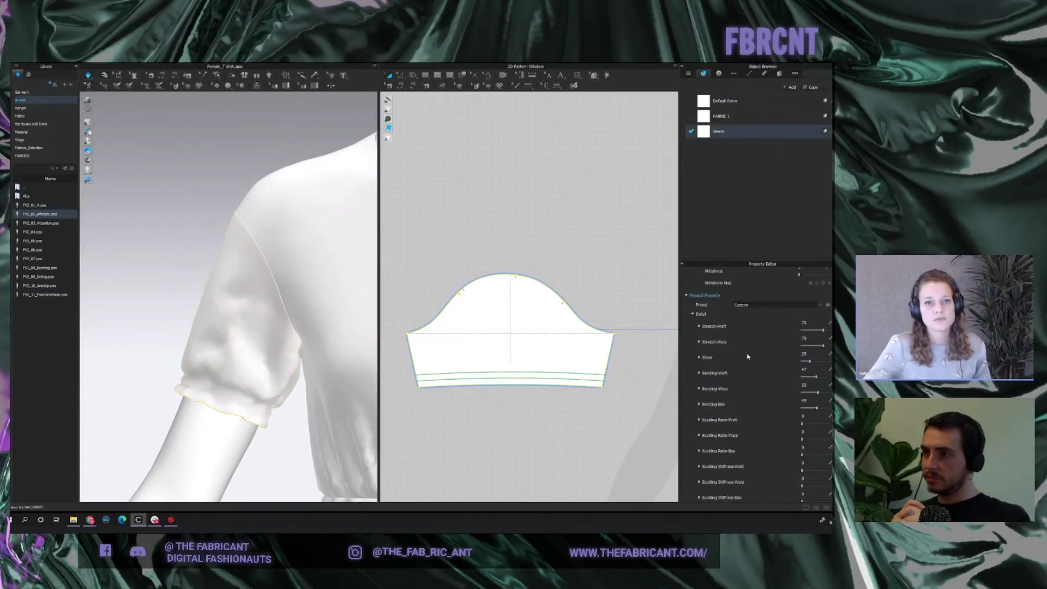
scroll(779, 442, "down", 3)
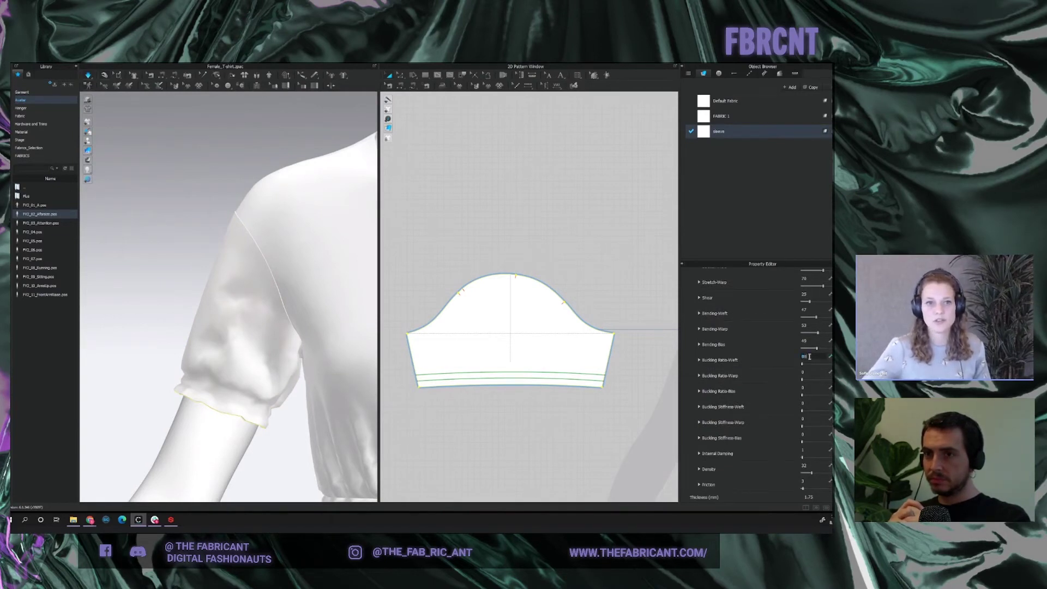
key("Return")
left_click(816, 373)
type("80")
key("Return")
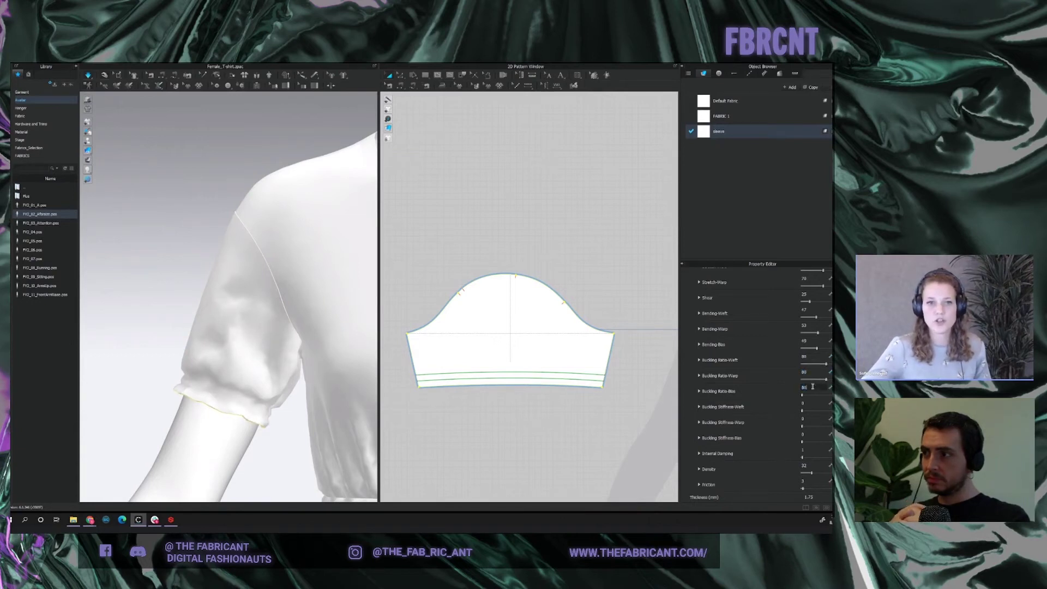
Set the weft, warp and bias Buckling Stiffness of the sleeve fabric to 5 and pull on the sleeve to check its folds.
left_click(809, 416)
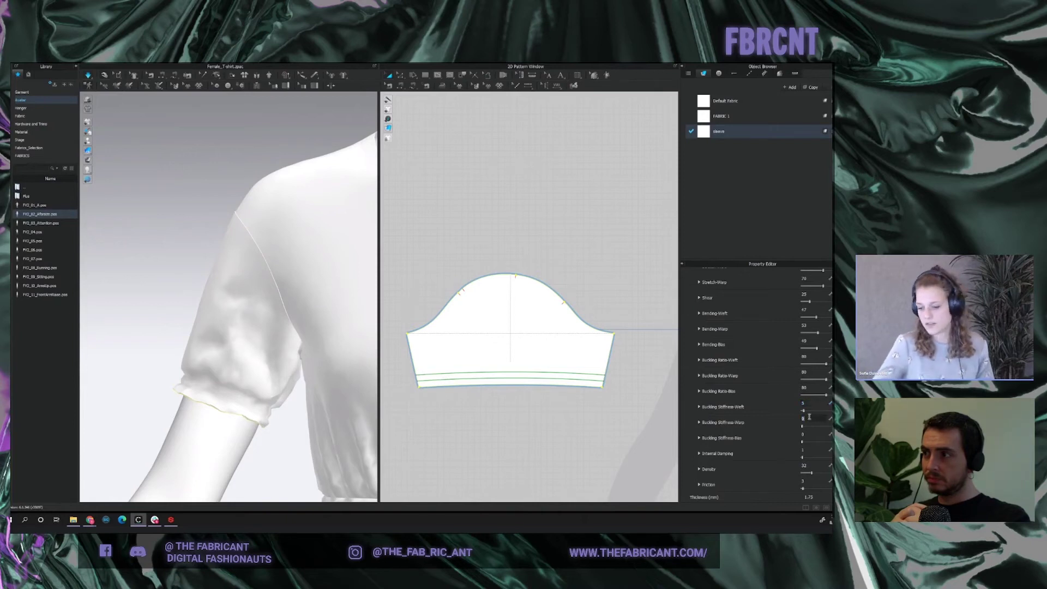
type("5")
left_click(809, 436)
type("5")
key("Return")
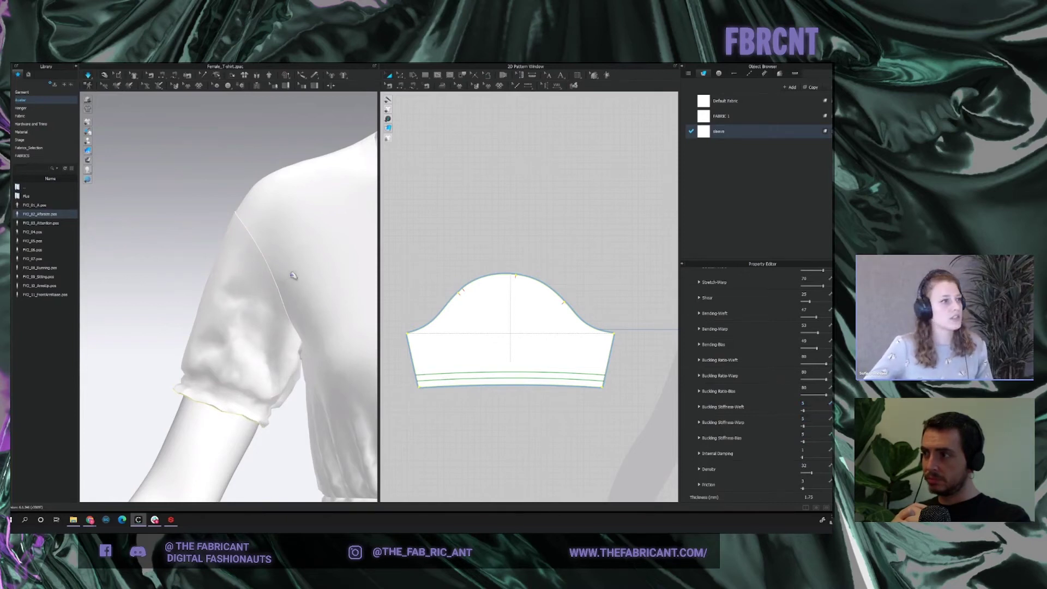
left_click(252, 372)
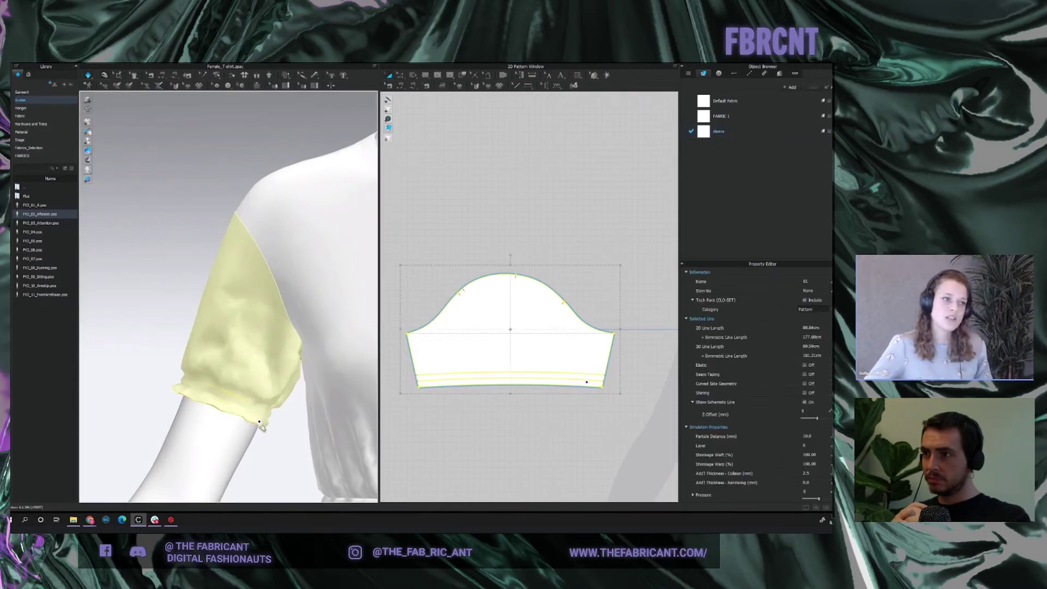
left_click_drag(218, 352, 265, 386)
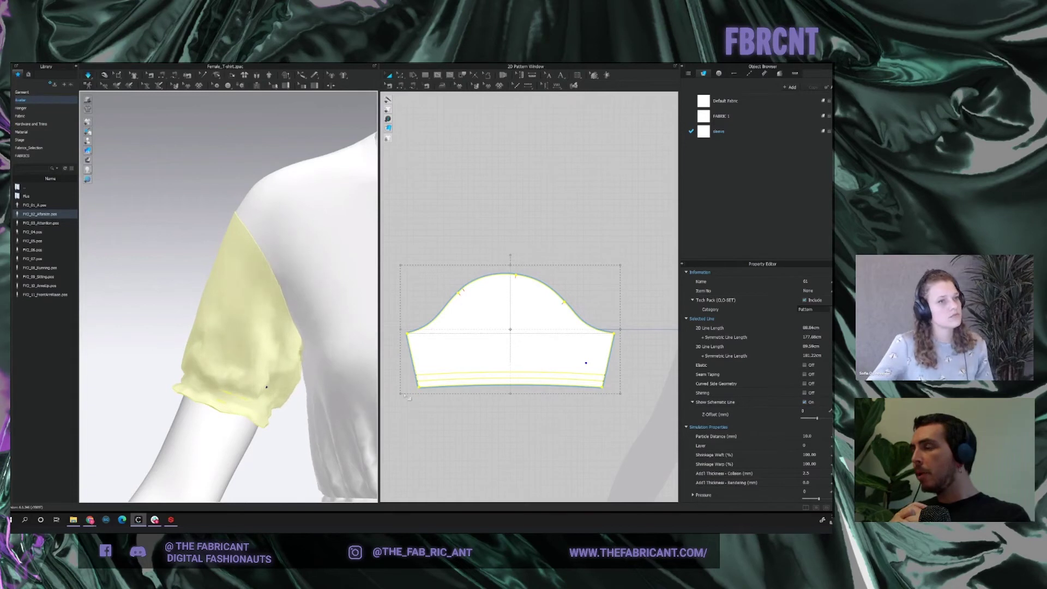
Set Stretch-Weft and Stretch-Warp of the sleeve fabric to 50 and check the simulated sleeve.
left_click(569, 340)
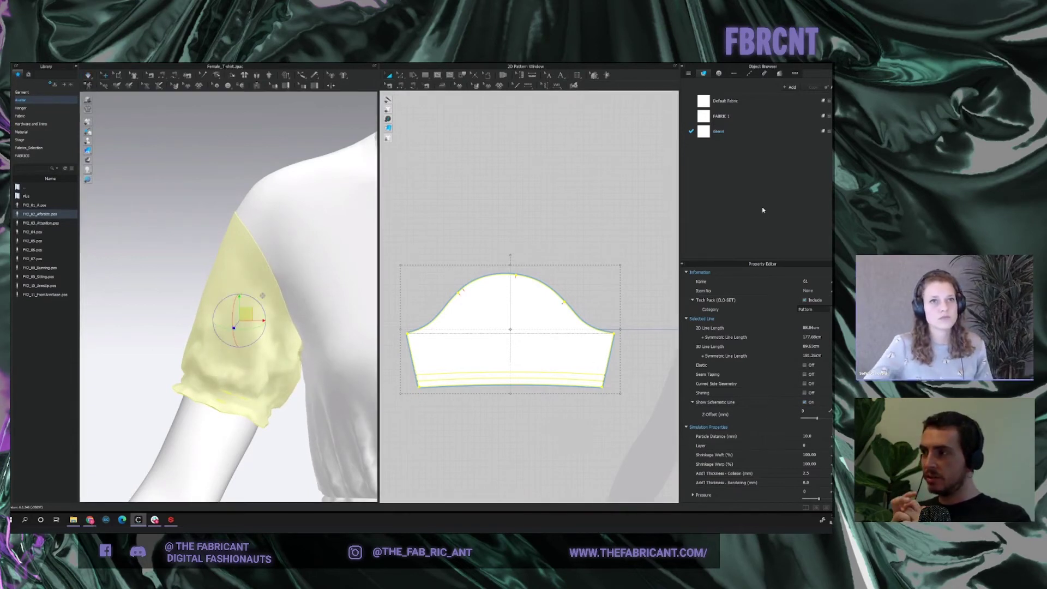
left_click(763, 131)
scroll(816, 281, "up", 2)
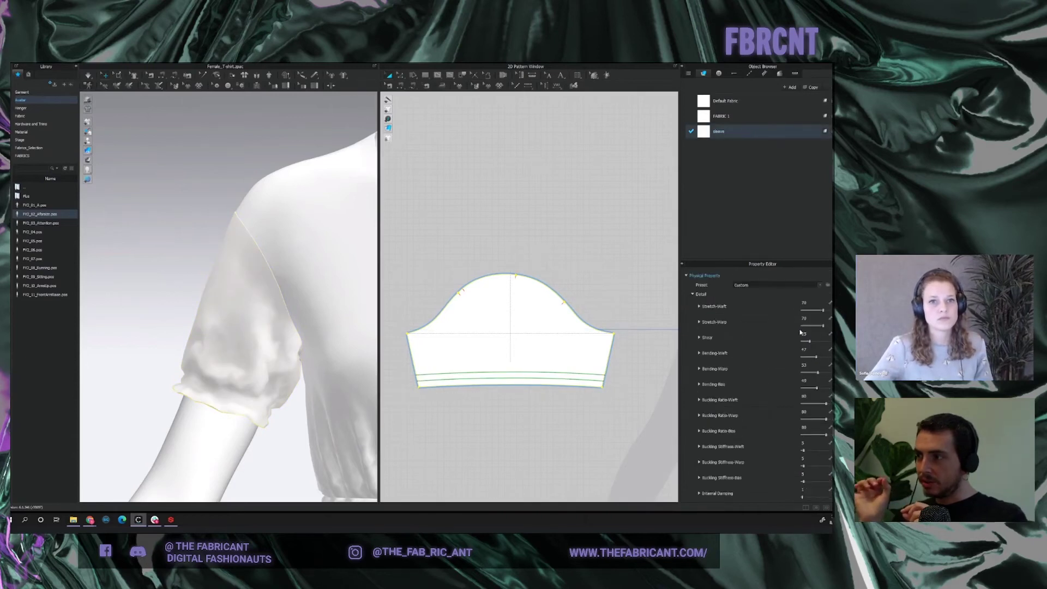
left_click(811, 302)
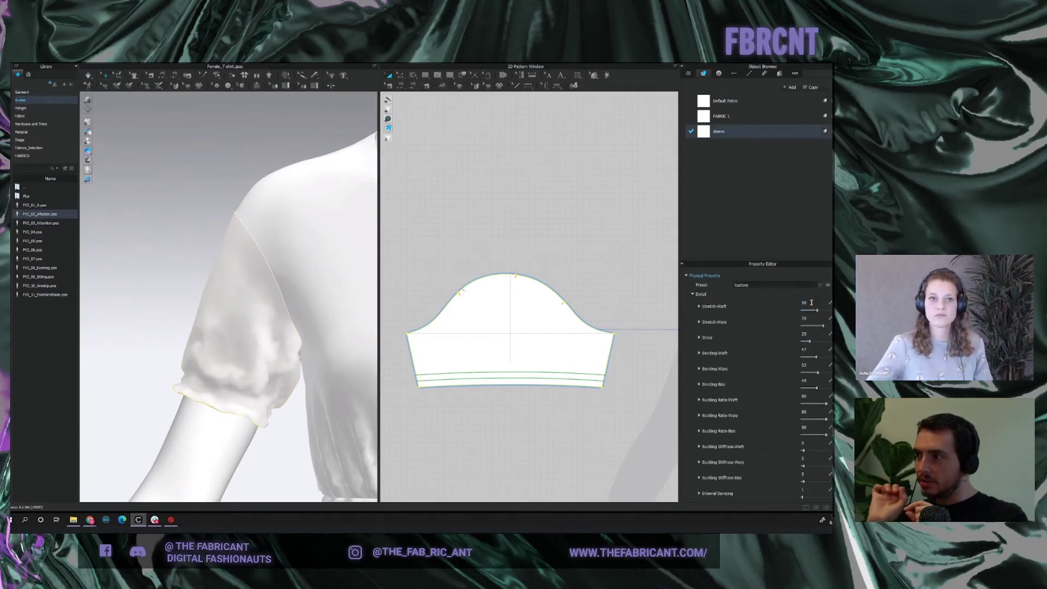
left_click(810, 316)
key("Return")
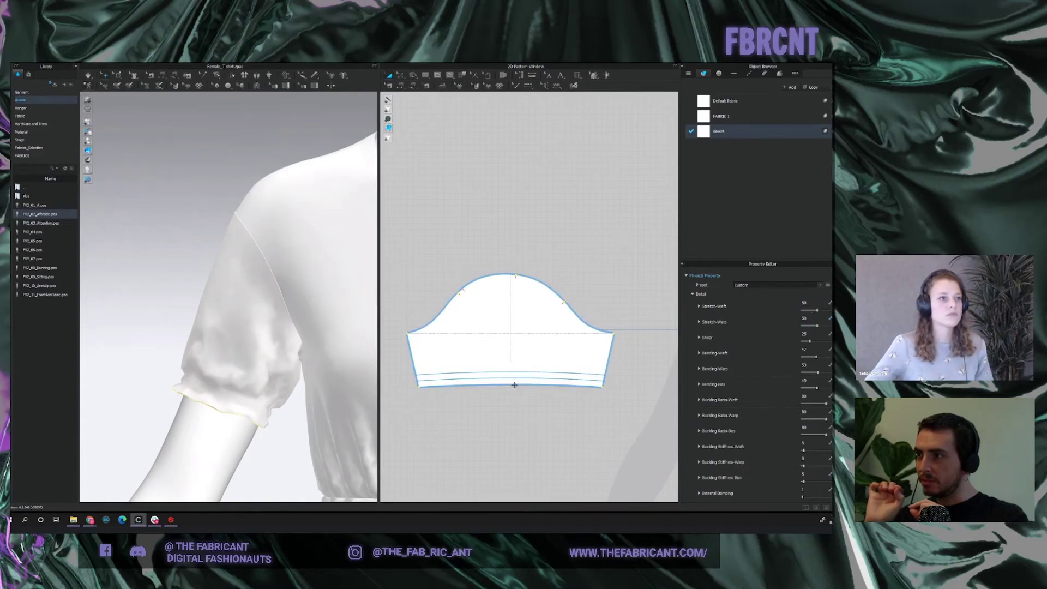
left_click(279, 395)
Set the particle distance of the sleeve pattern piece to 5 mm.
left_click(539, 431)
left_click(556, 361)
left_click(816, 437)
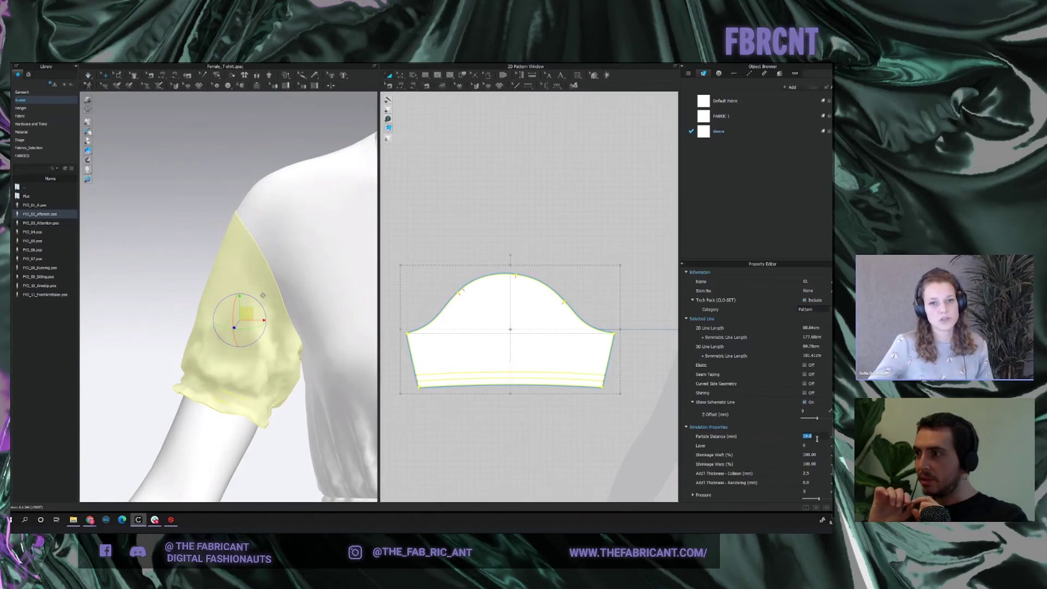
type("5")
key("Return")
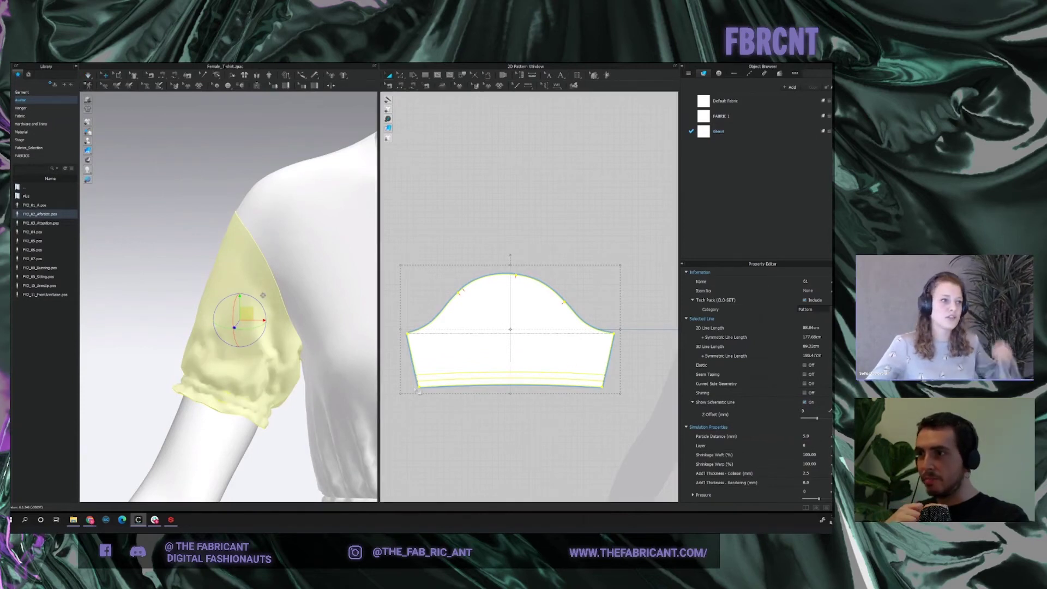
Pull on the sleeve above the gathered hem during simulation to settle its folds.
key("space")
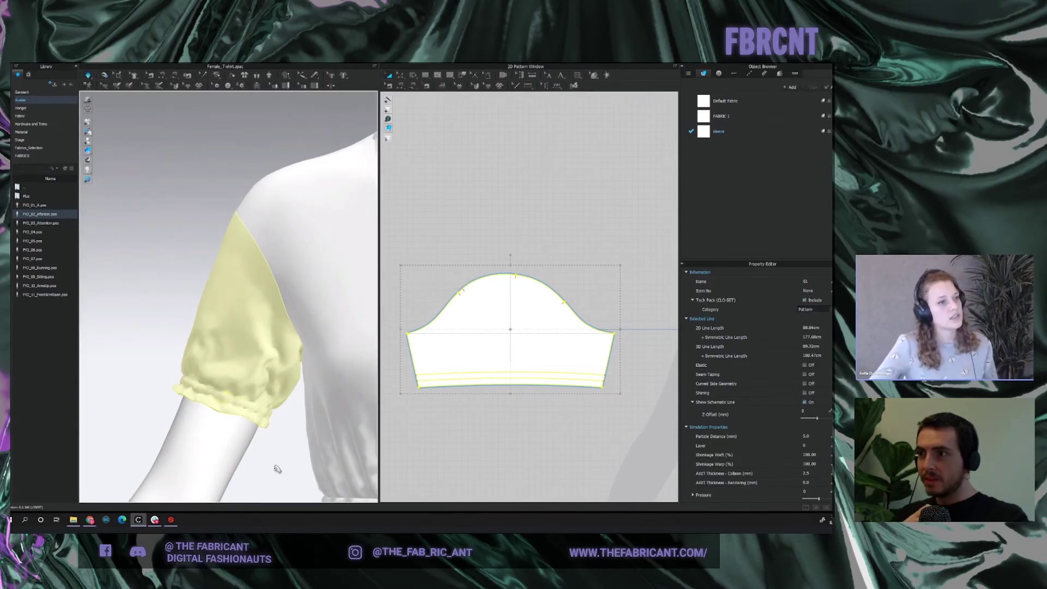
left_click(275, 436)
left_click(264, 400)
left_click_drag(288, 404, 288, 394)
left_click_drag(240, 363, 245, 358)
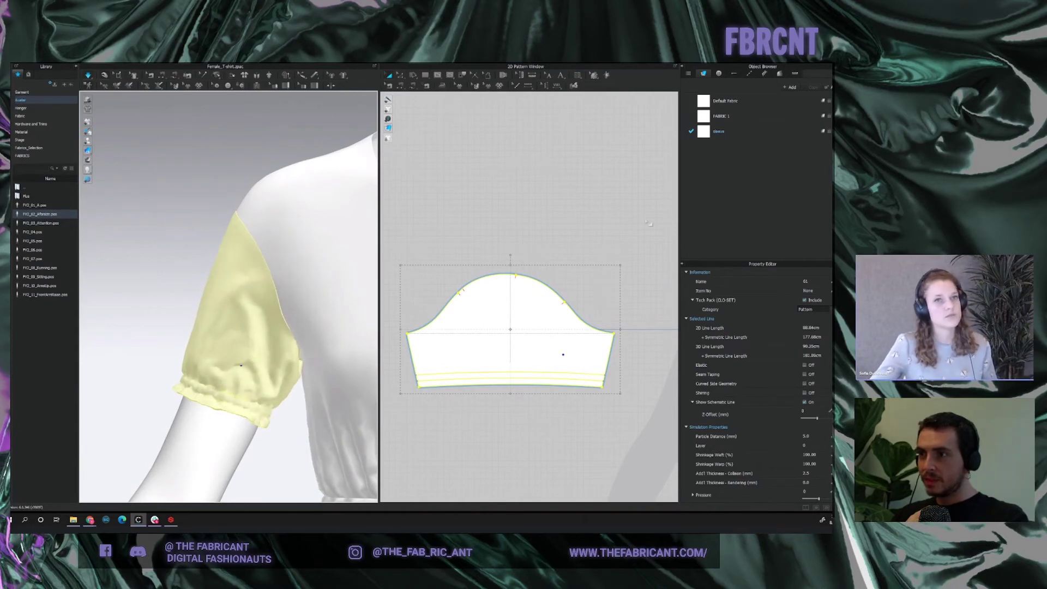
Set Stretch-Weft and Stretch-Warp of the sleeve fabric to 40 and pull on the sleeve to check its folds.
left_click(757, 132)
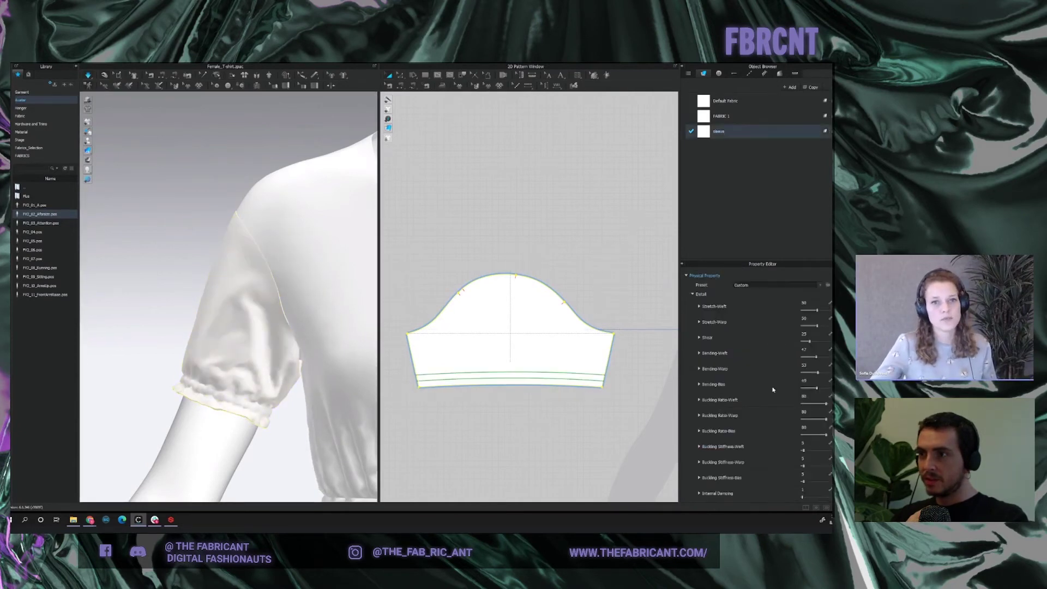
double_click(812, 304)
type("40")
key("Return")
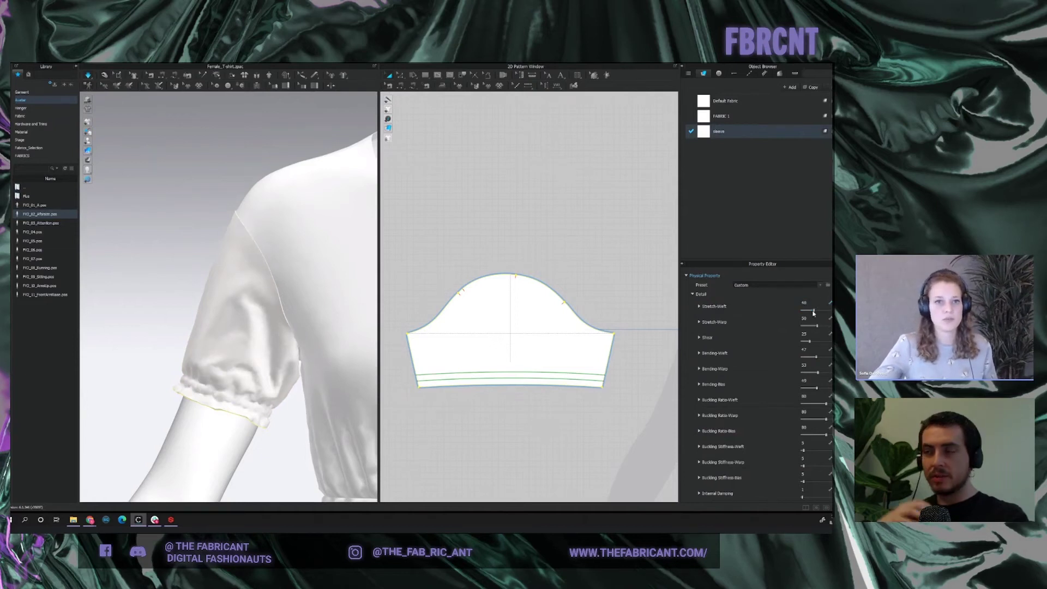
double_click(812, 318)
type("40")
key("Return")
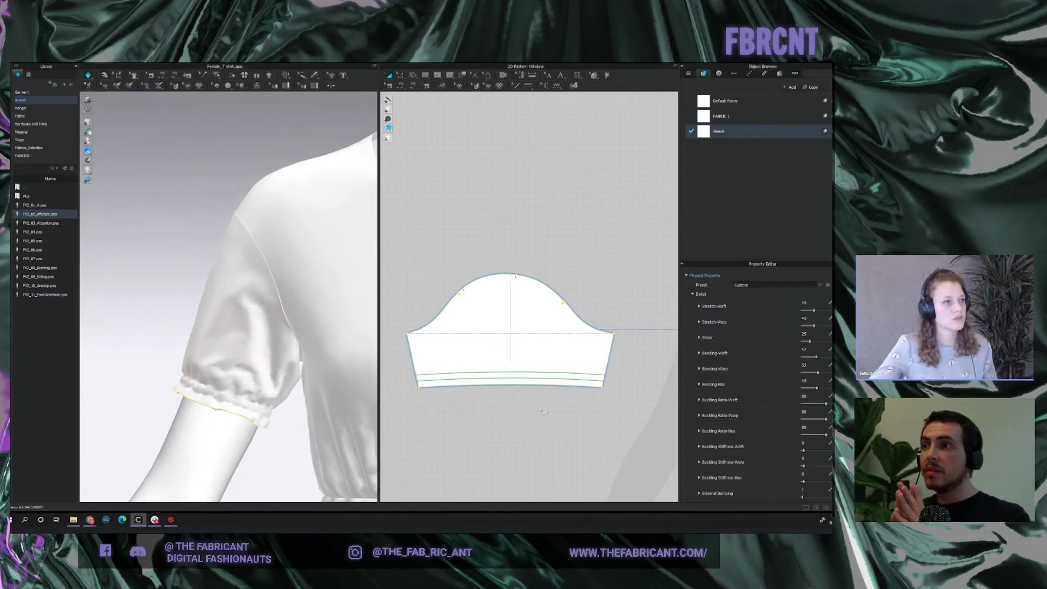
left_click(281, 380)
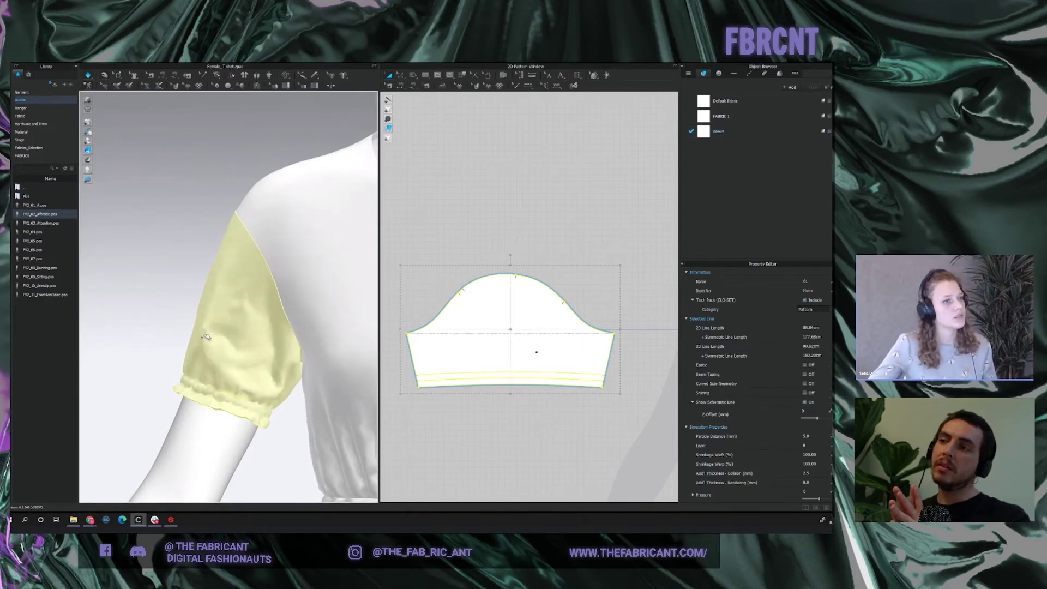
Examine the whole dress from the front, checking the proportions of both sleeves and the folds of the gathered sleeve up close.
left_click(283, 433)
key("2")
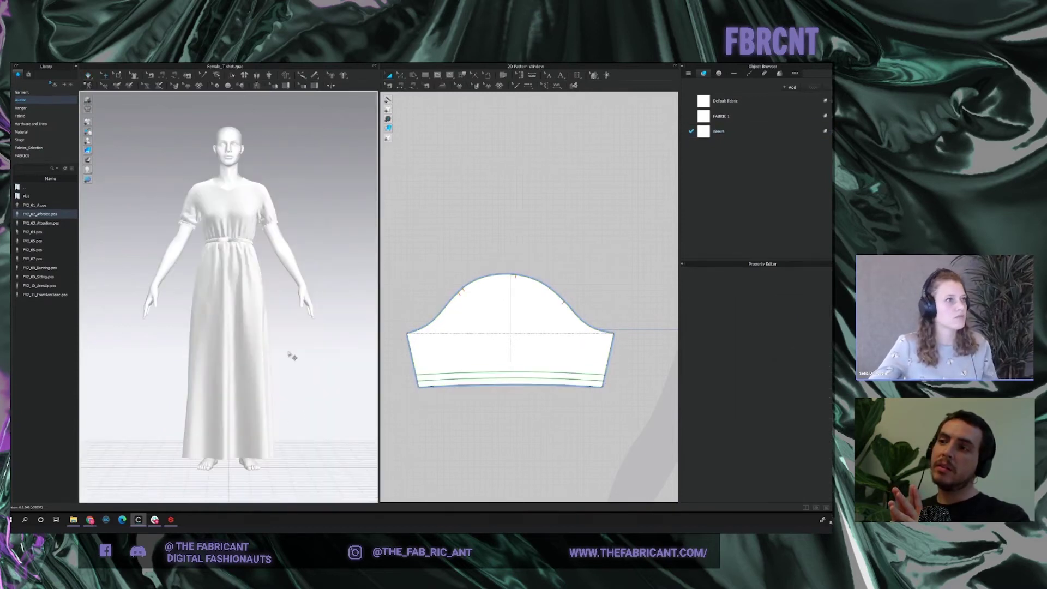
scroll(310, 300, "up", 3)
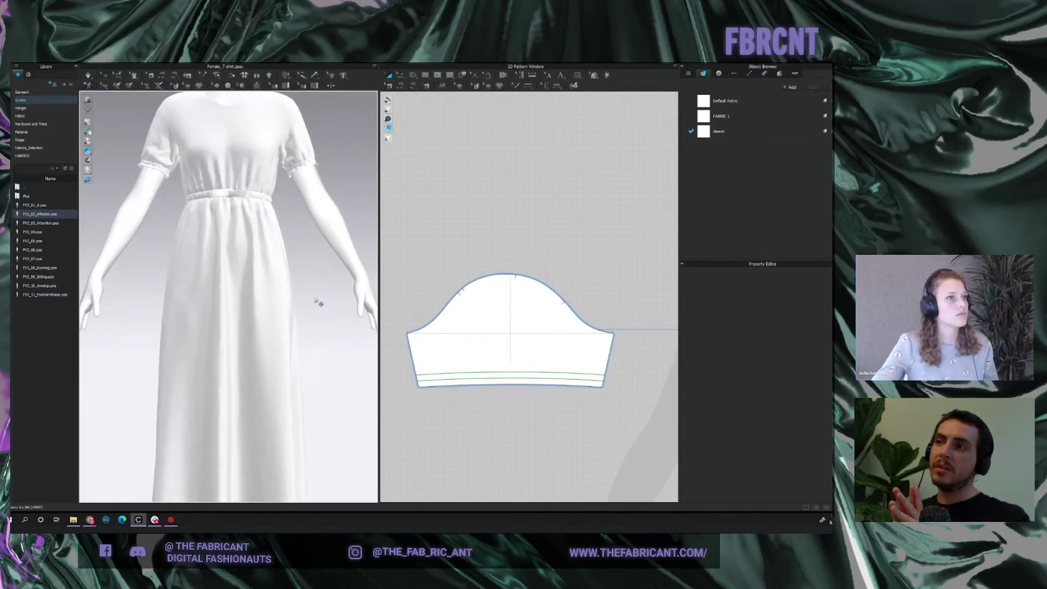
middle_click_drag(308, 238, 312, 384)
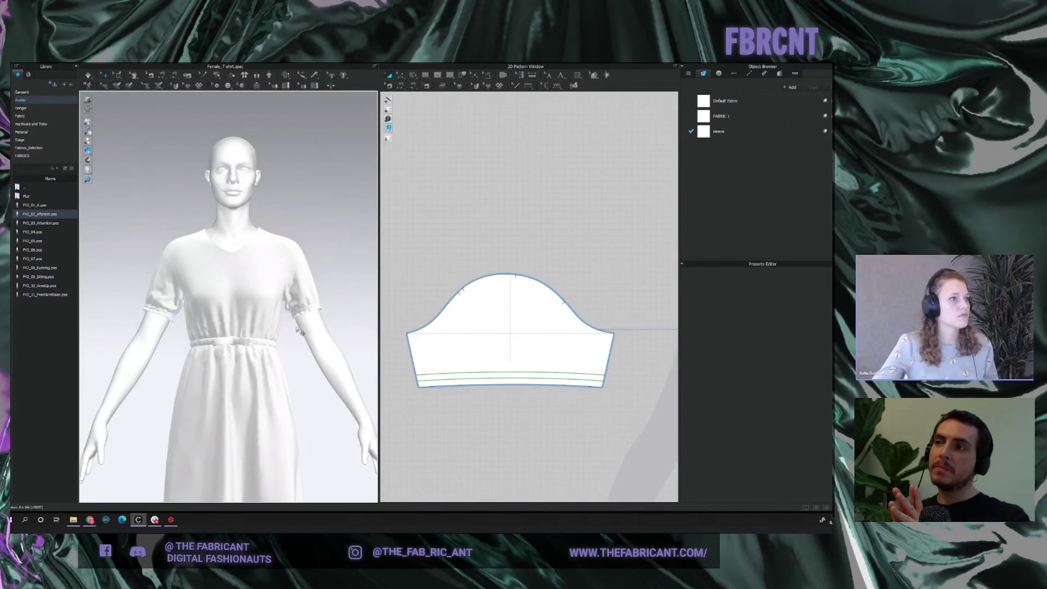
scroll(298, 330, "up", 3)
right_click_drag(301, 332, 366, 372)
scroll(260, 339, "up", 3)
left_click(260, 339)
Set the weft, warp and bias Bending of the sleeve fabric to 20 and pull on the simulated sleeve to check its folds.
left_click(740, 134)
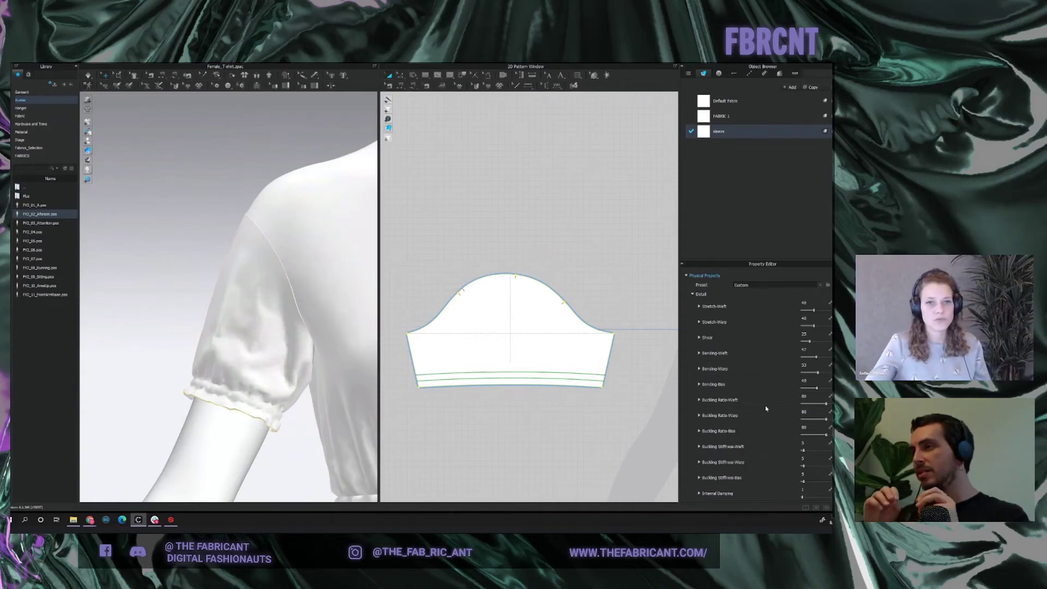
scroll(783, 396, "down", 1)
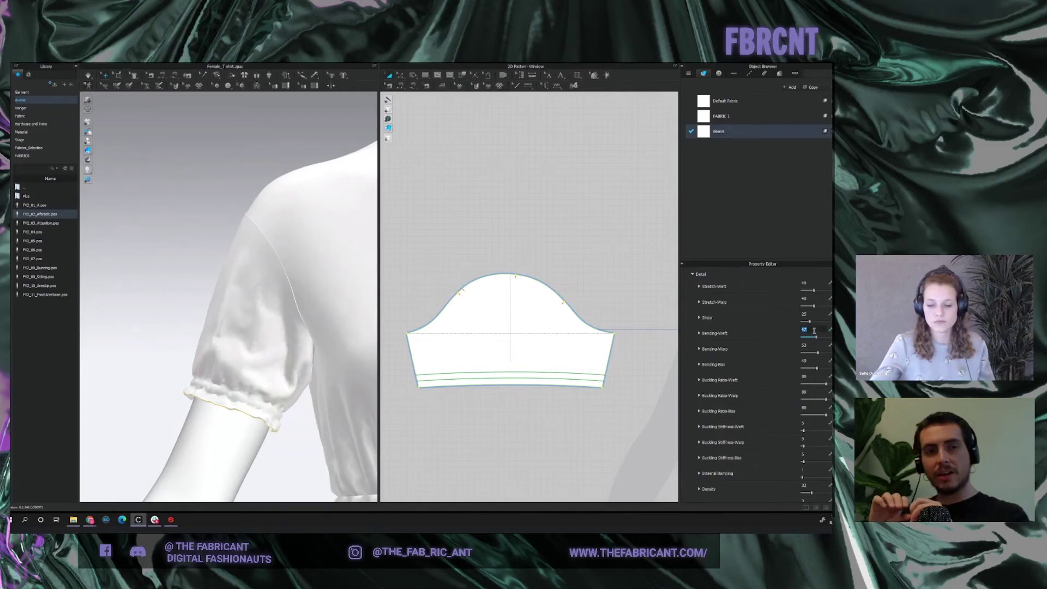
key("Return")
left_click(810, 347)
type("20")
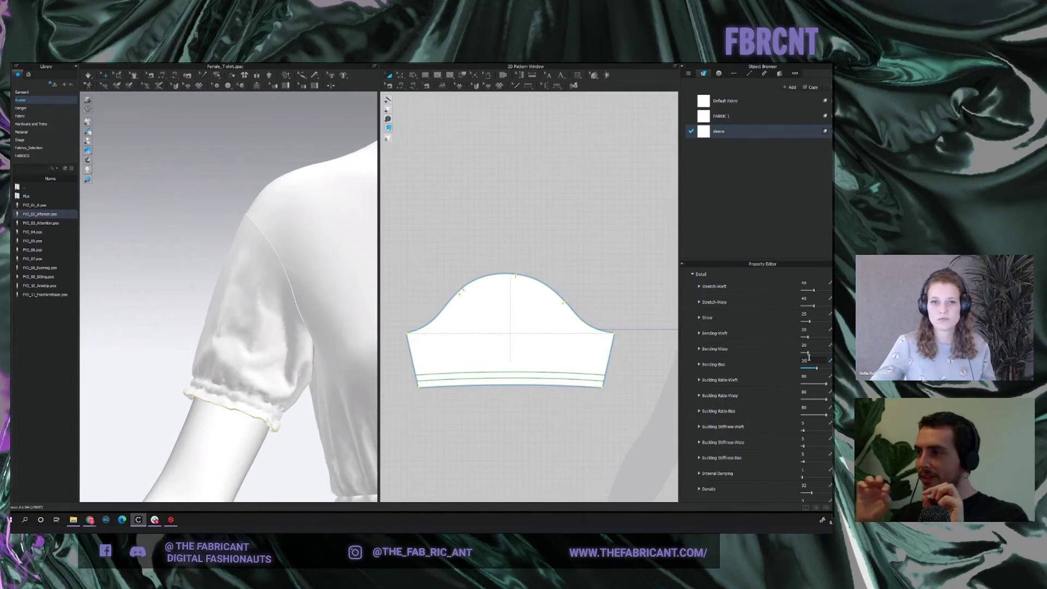
key("Return")
key("space")
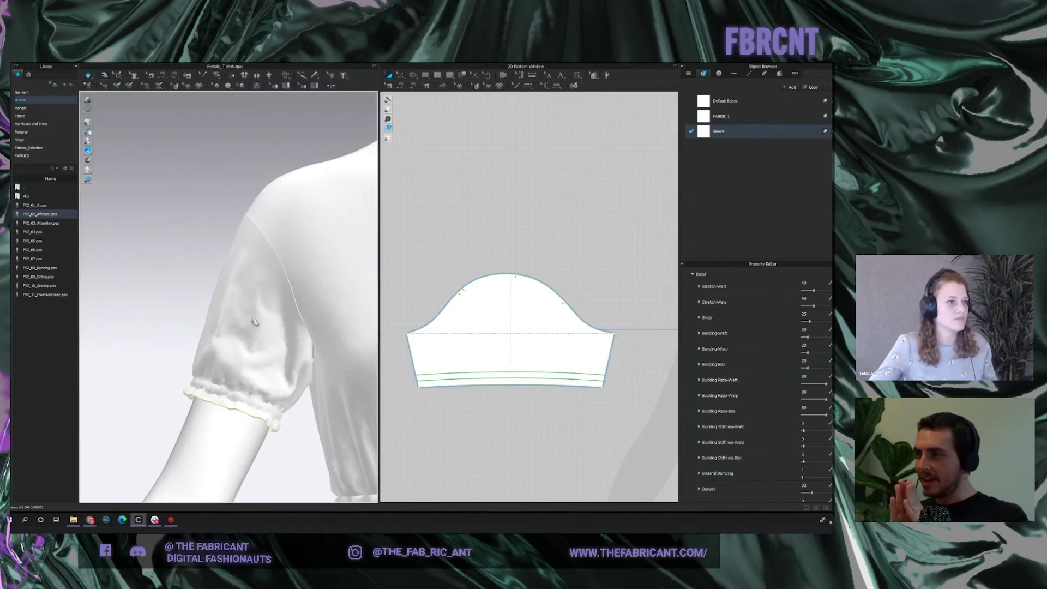
left_click(237, 362)
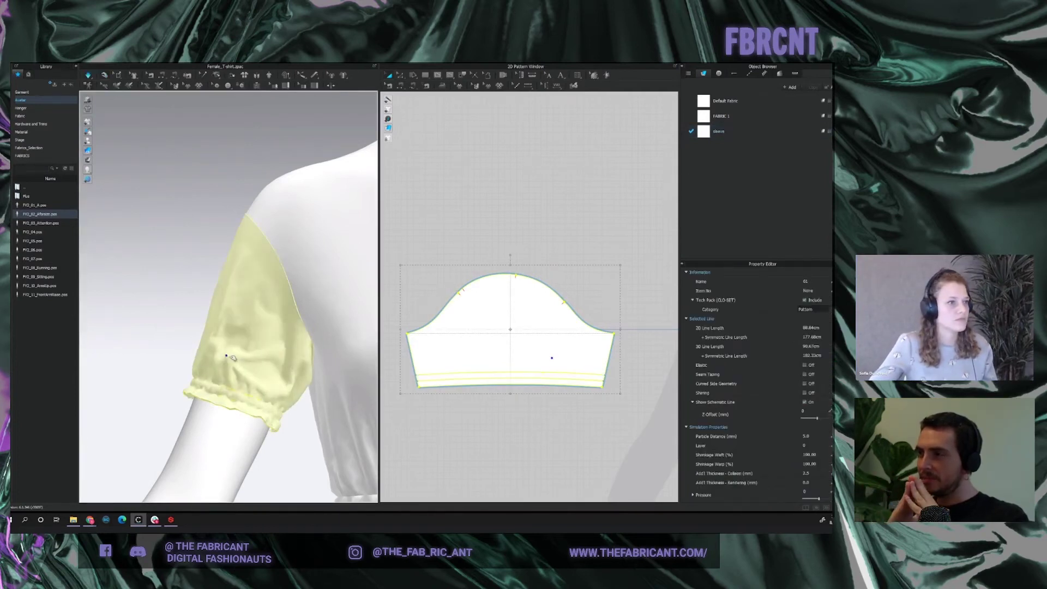
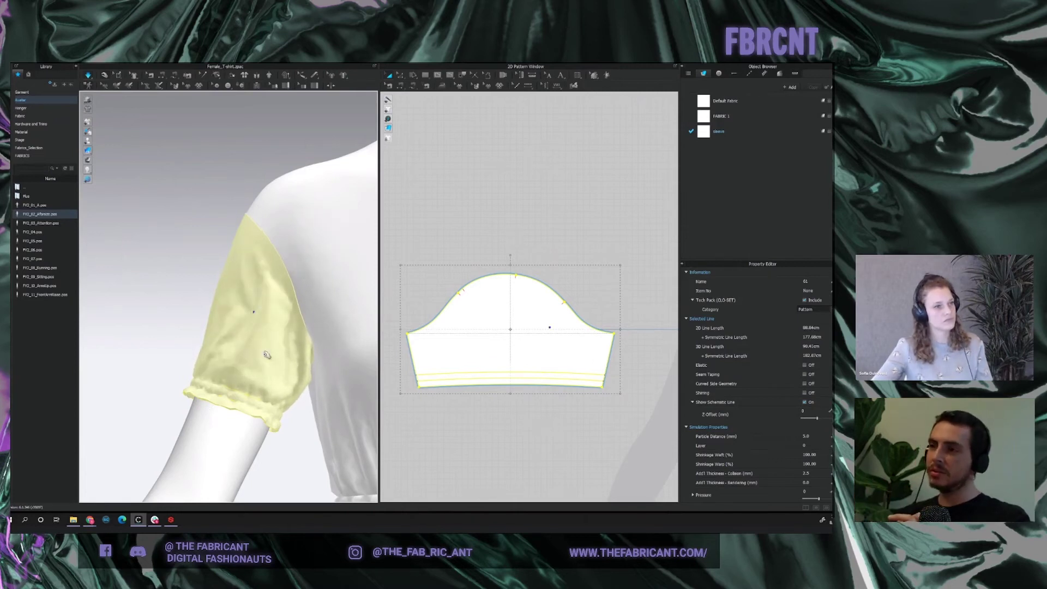
Pull on the puffed sleeve in several places during simulation to settle the folds above the gathered hem.
left_click(295, 432)
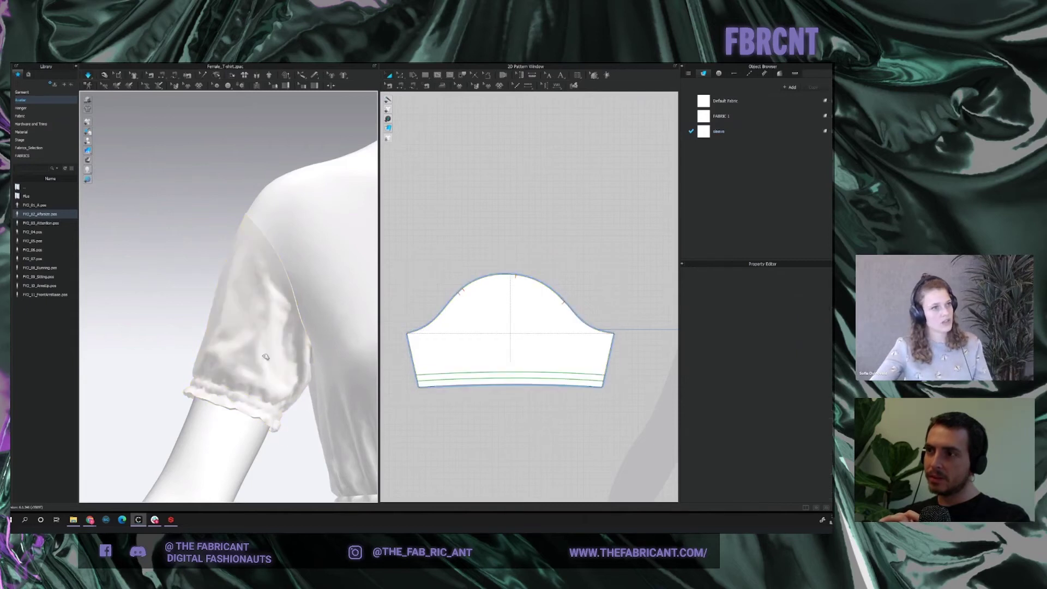
left_click(265, 357)
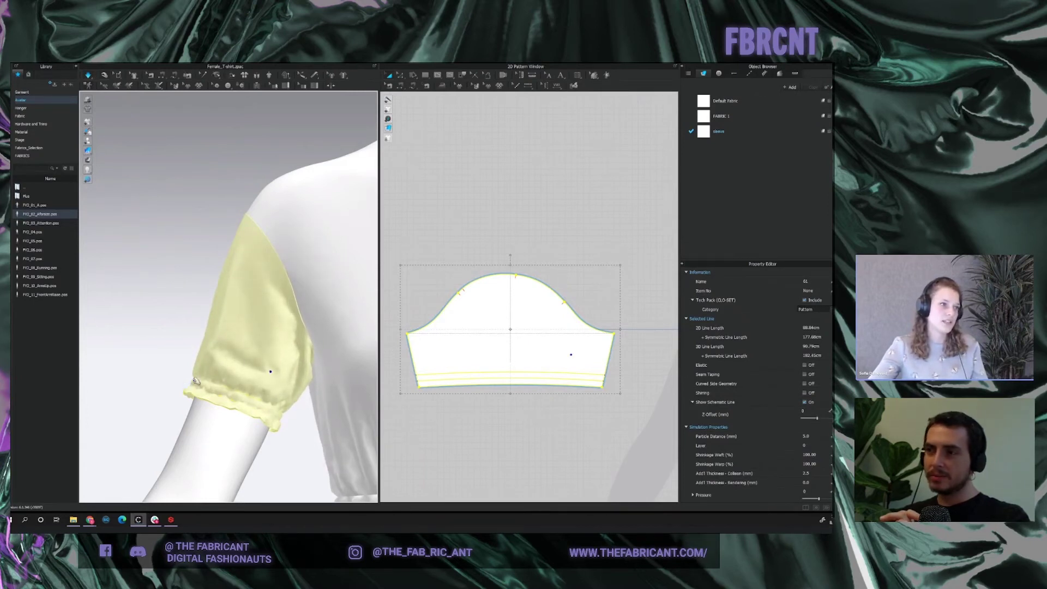
left_click(173, 395)
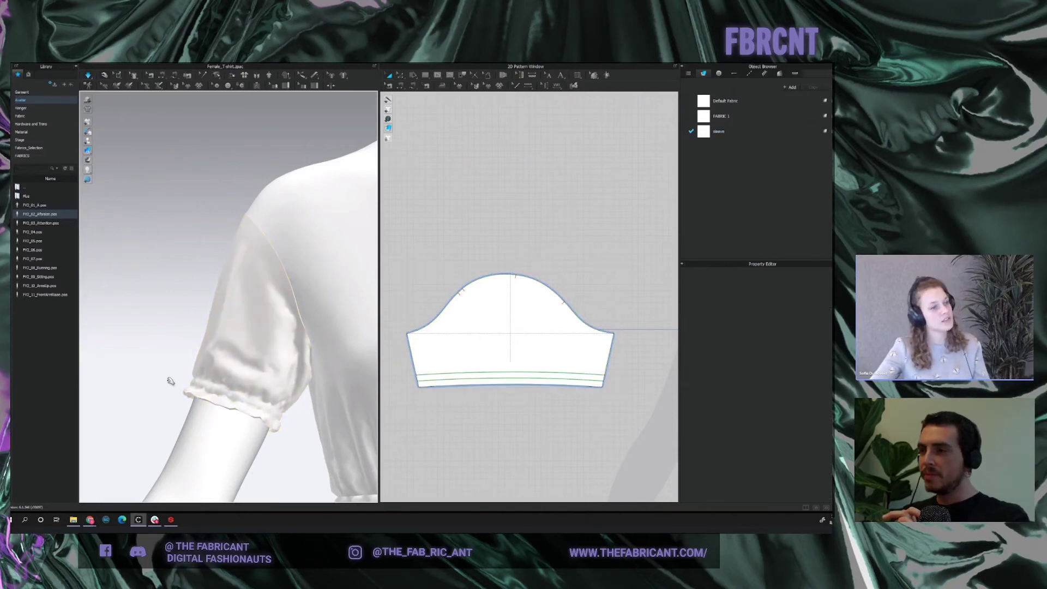
left_click(222, 362)
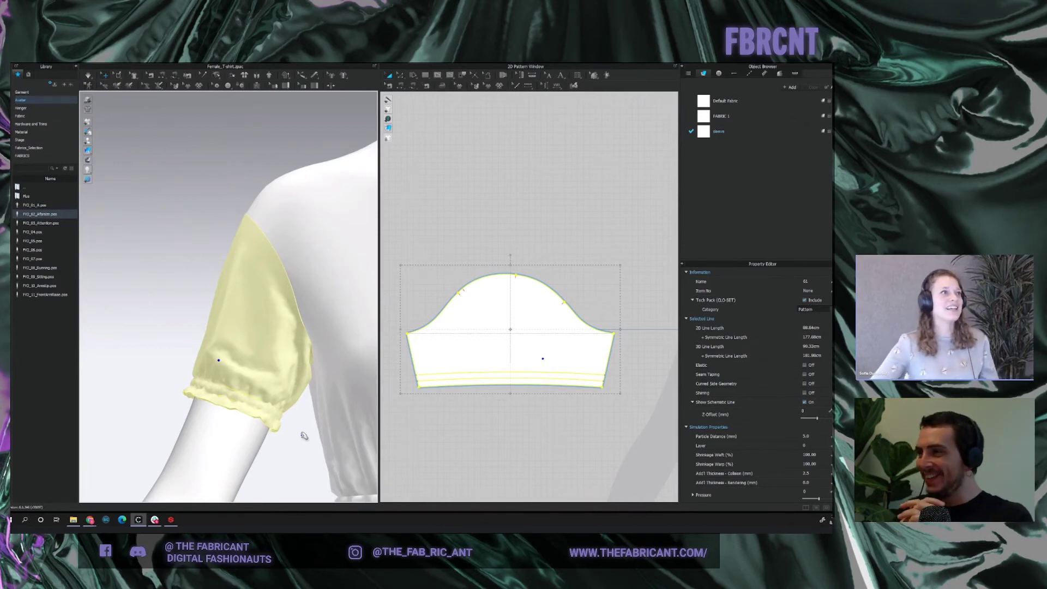
left_click(295, 458)
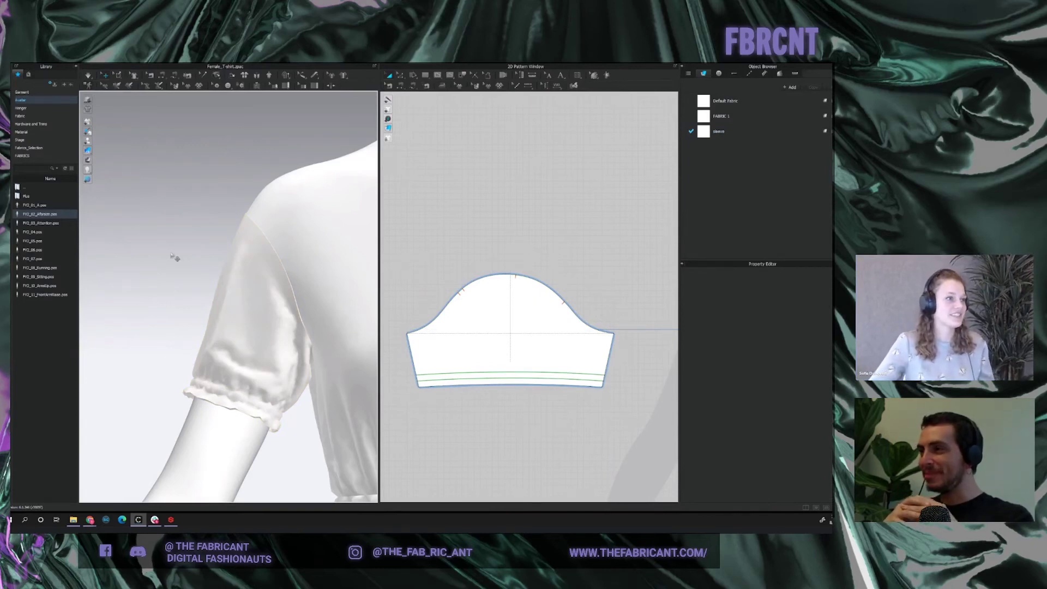
Try the Fitting (Accurate Fabric) simulation on the dress and freeze every pattern piece except the sleeve being tested.
left_click(90, 78)
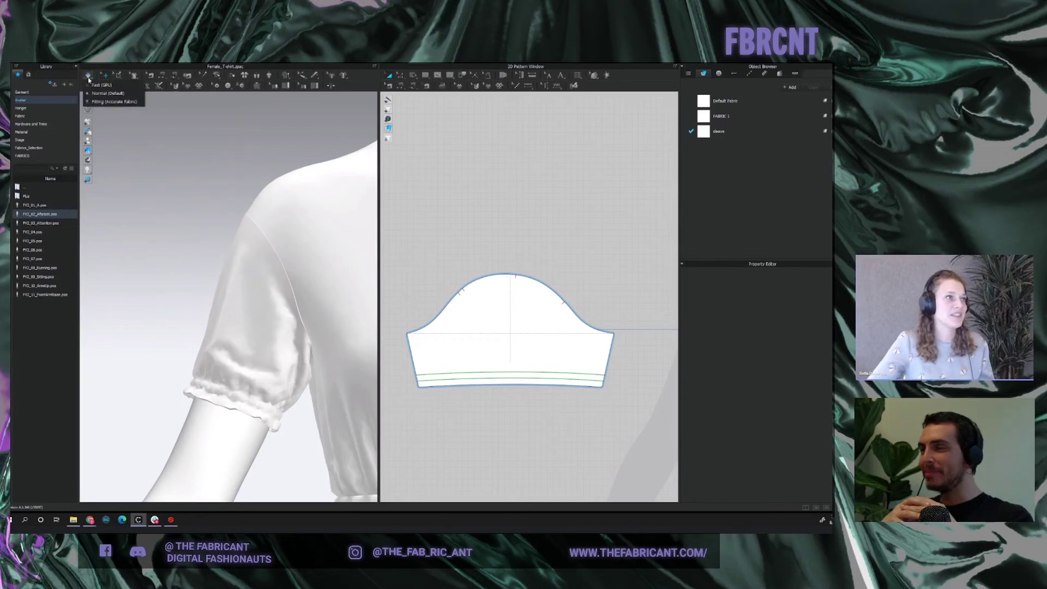
left_click(104, 102)
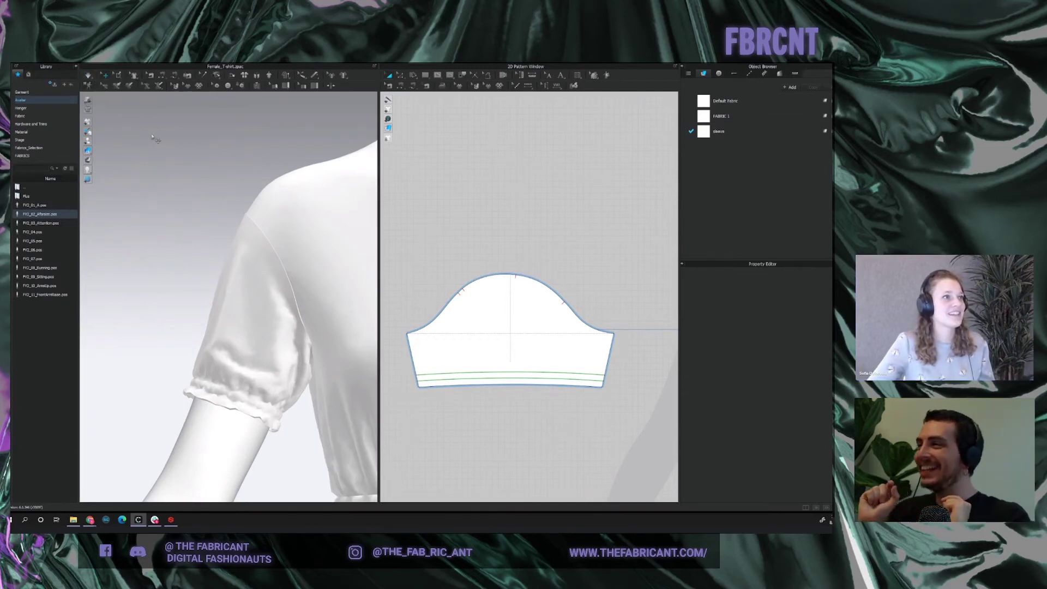
scroll(327, 300, "down", 3)
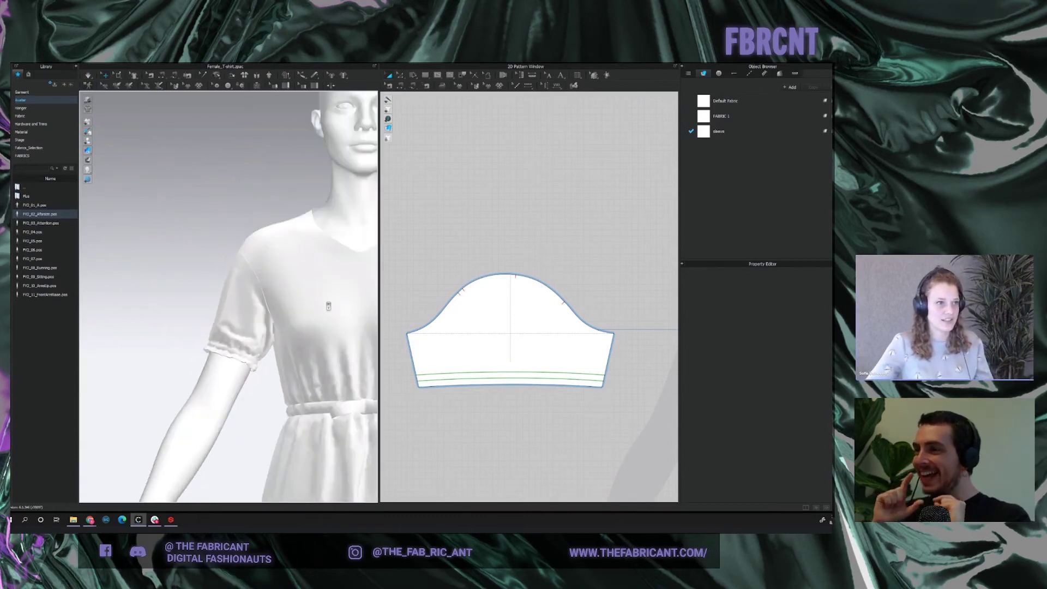
scroll(328, 302, "up", 2)
left_click(326, 304)
left_click(326, 303)
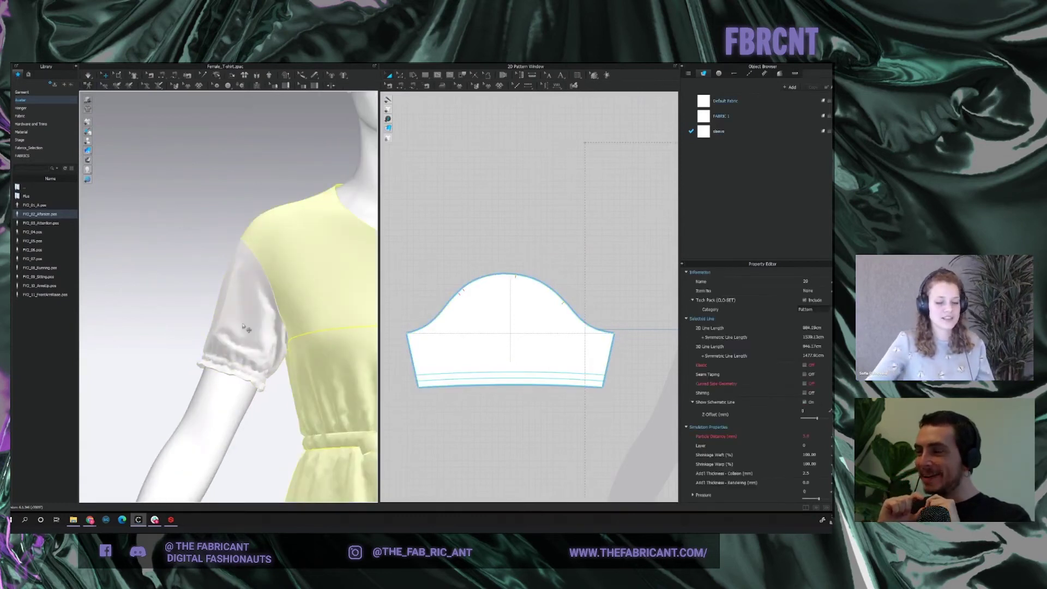
left_click(192, 264)
scroll(192, 264, "up", 3)
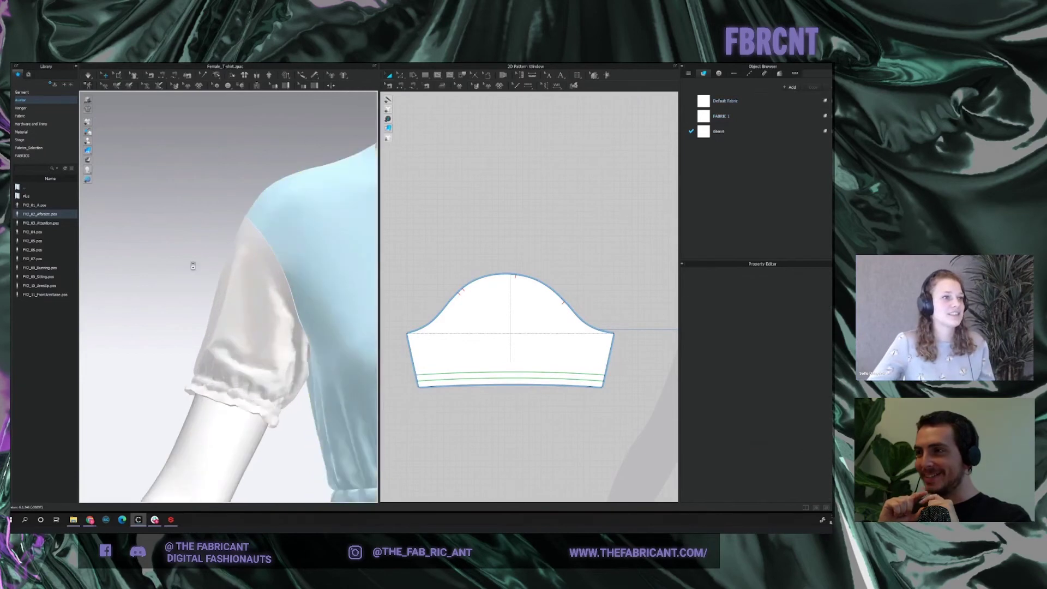
Simulate the unfrozen sleeve in Fitting (Accurate Fabric) mode and pull on it to check its folds.
left_click(91, 80)
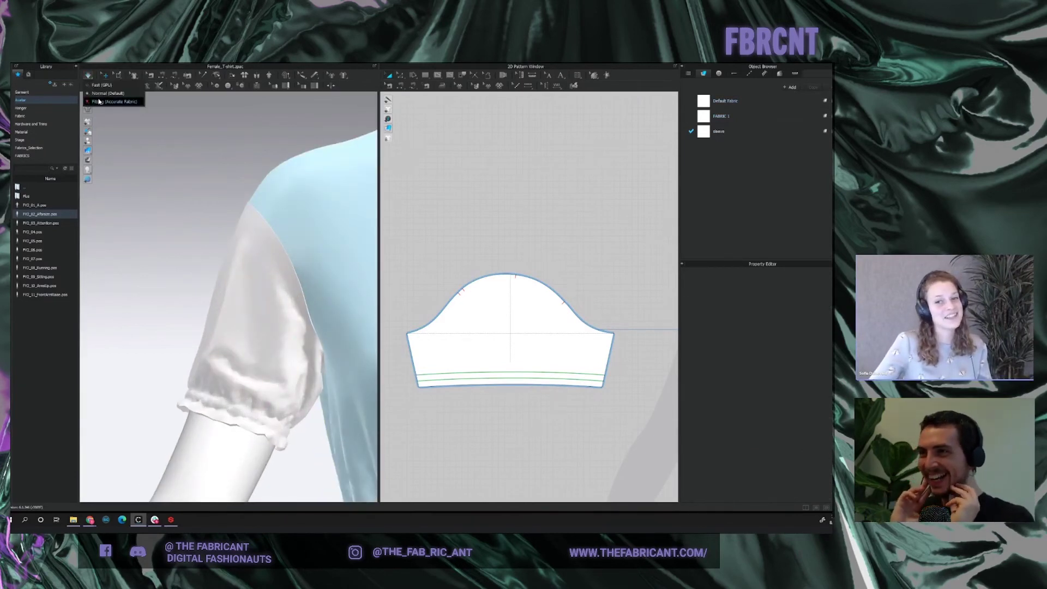
left_click(100, 102)
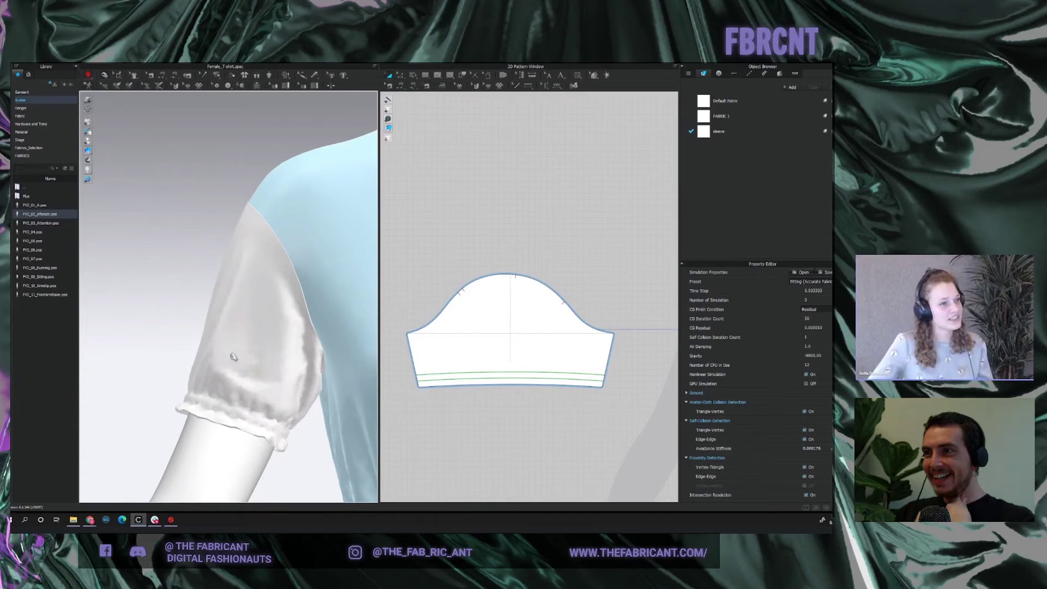
left_click(247, 382)
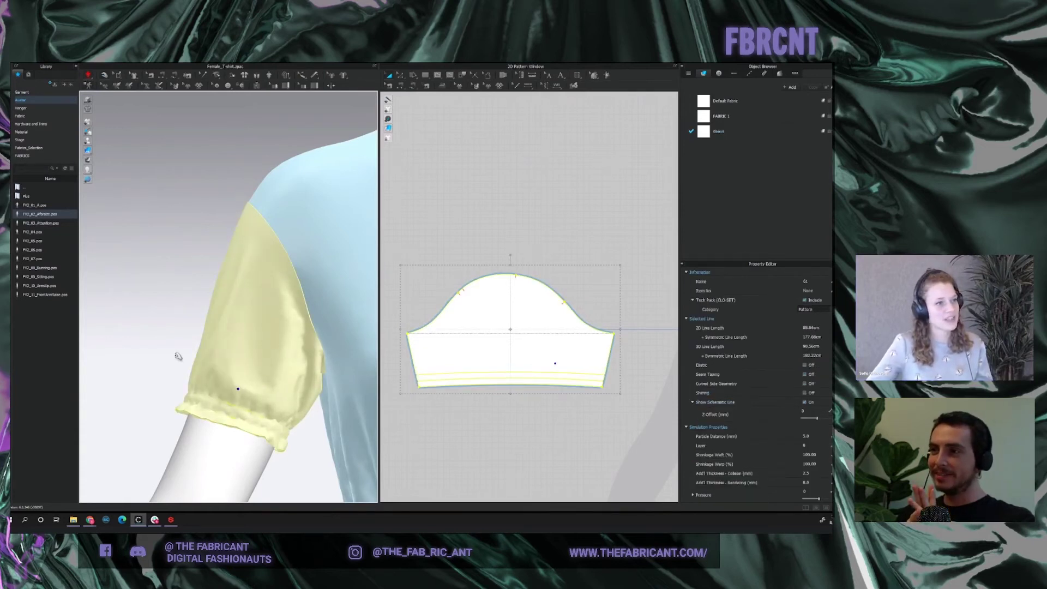
left_click(156, 334)
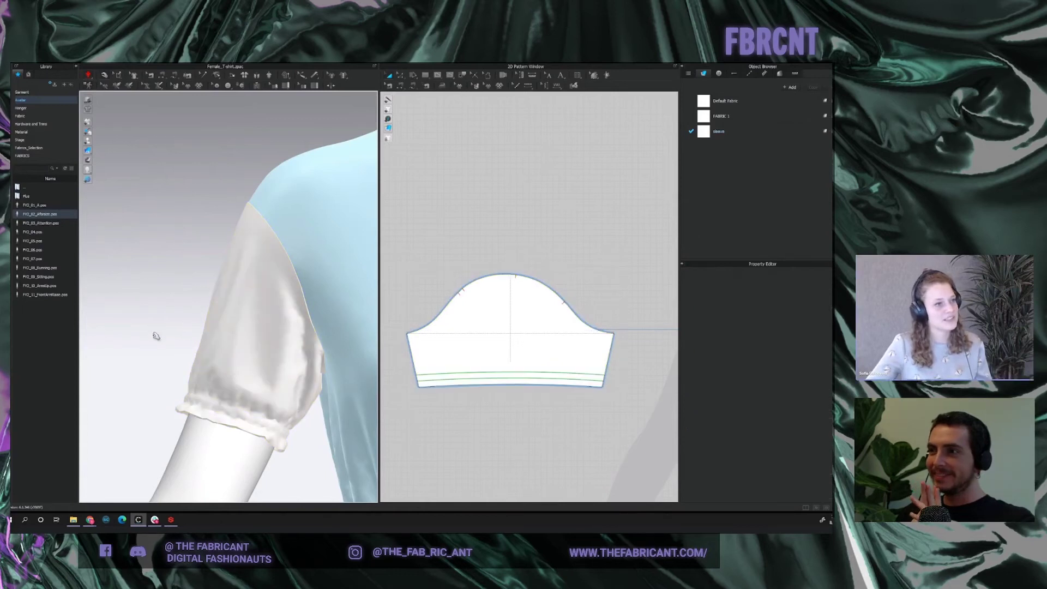
mouse_move(271, 458)
right_mouse_down()
mouse_move(287, 452)
mouse_move(257, 445)
mouse_move(258, 461)
mouse_move(250, 424)
mouse_move(276, 444)
mouse_move(265, 454)
right_mouse_up()
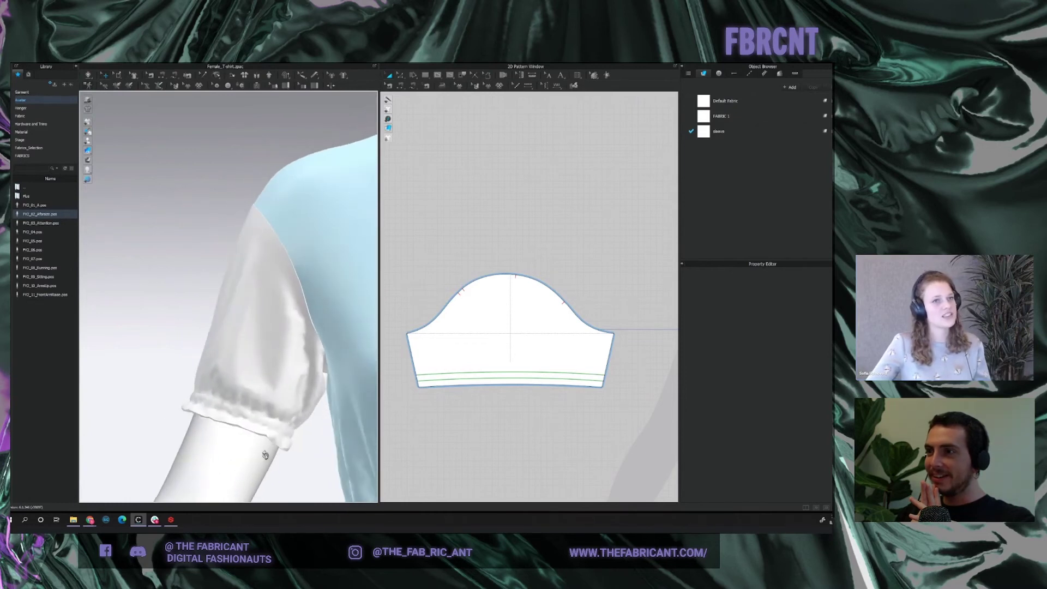
Switch the simulation back to Normal (Default) and pull on the unfrozen sleeve to reshape its folds.
left_click(794, 131)
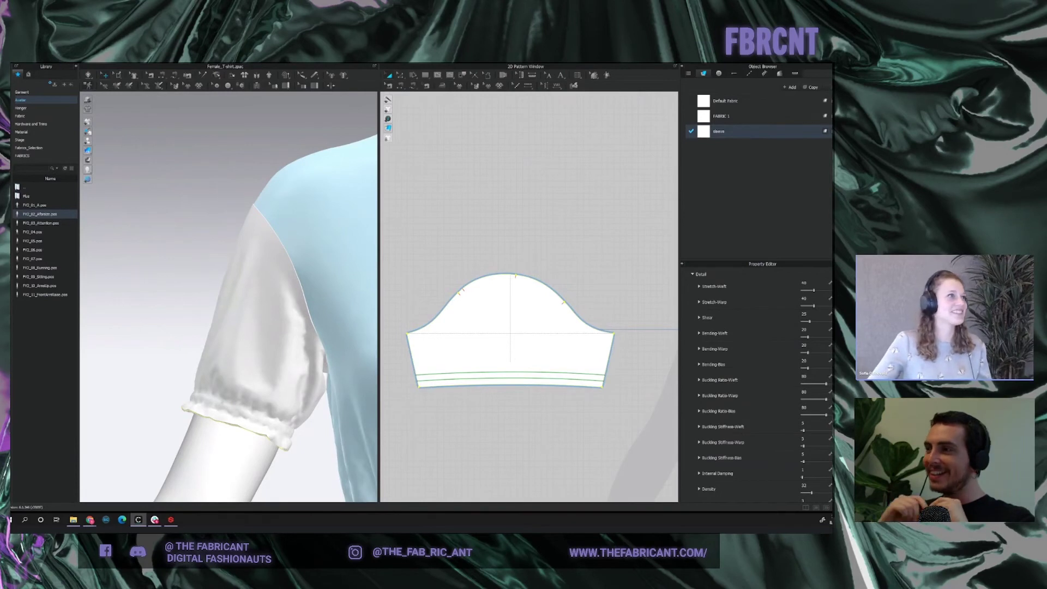
left_click(90, 76)
left_click(96, 90)
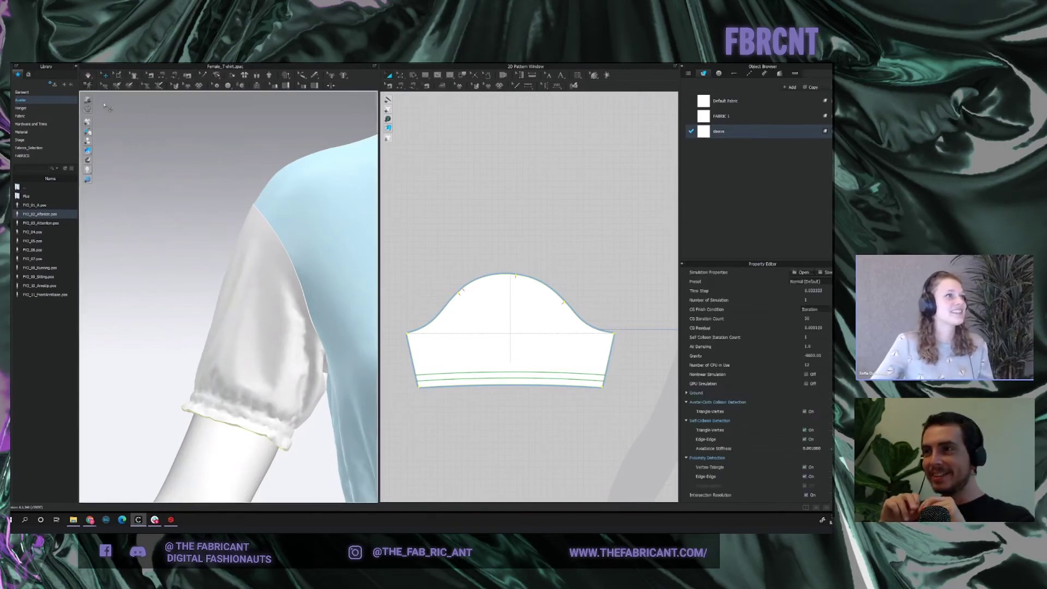
left_click(244, 370)
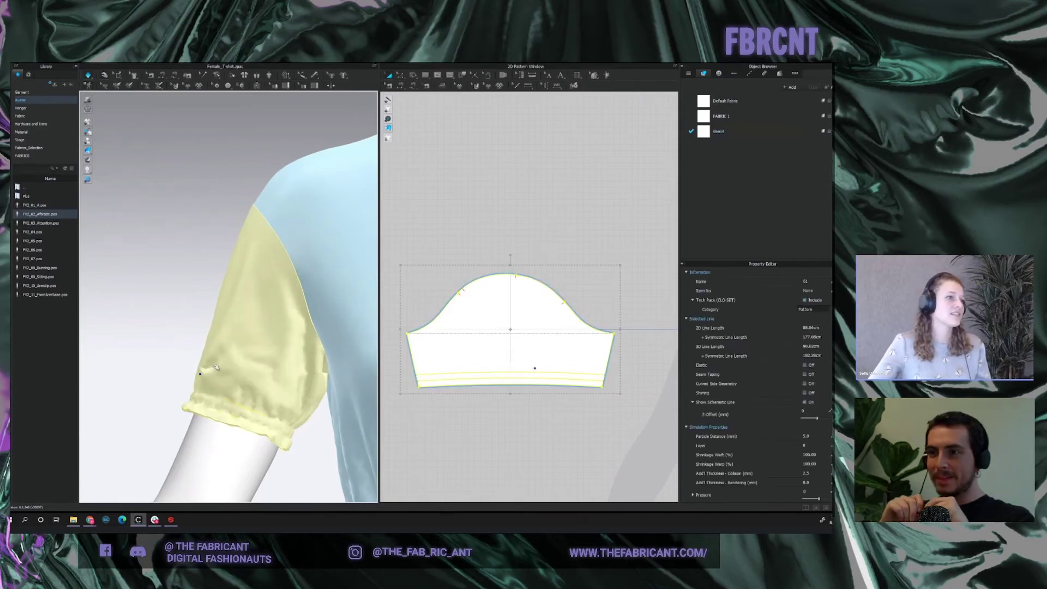
left_click(163, 297)
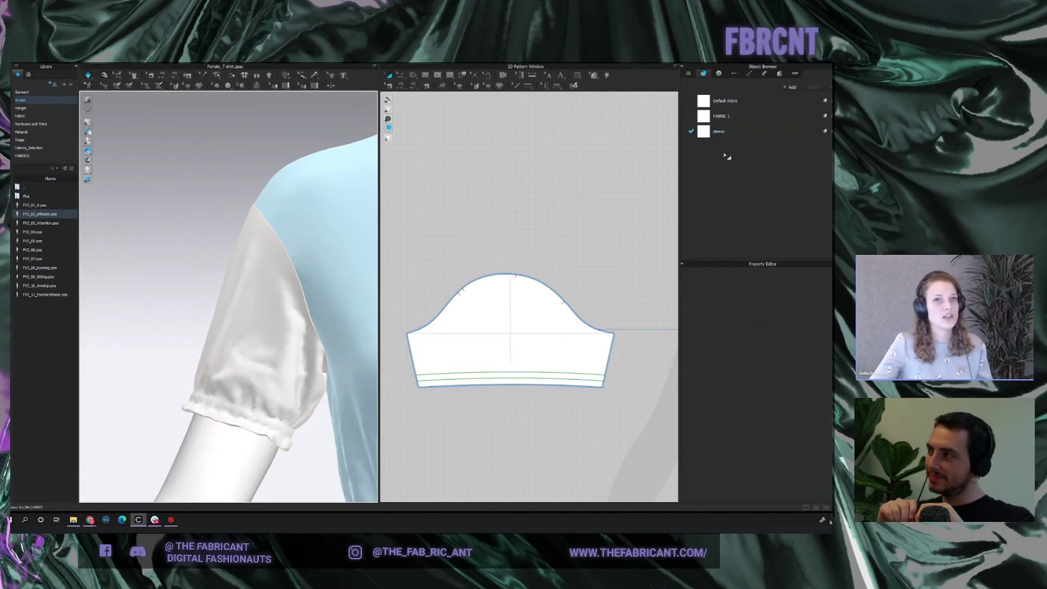
Set Stretch-Weft and Stretch-Warp of the sleeve fabric to 0 and pull on the sleeve to check its drape from the side.
left_click(742, 136)
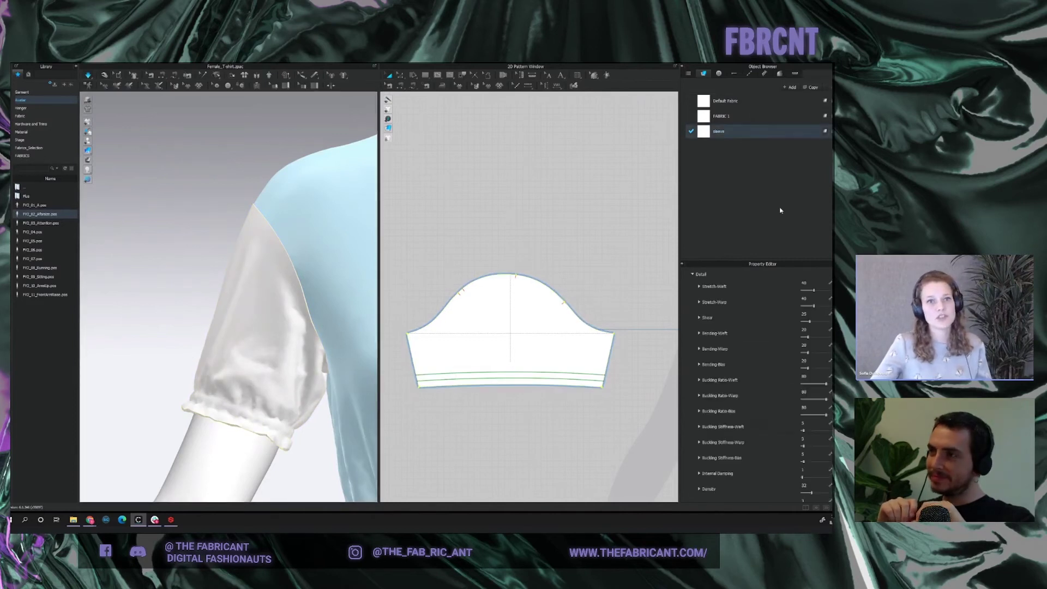
left_click(812, 282)
left_click(812, 297)
type("0")
key("Return")
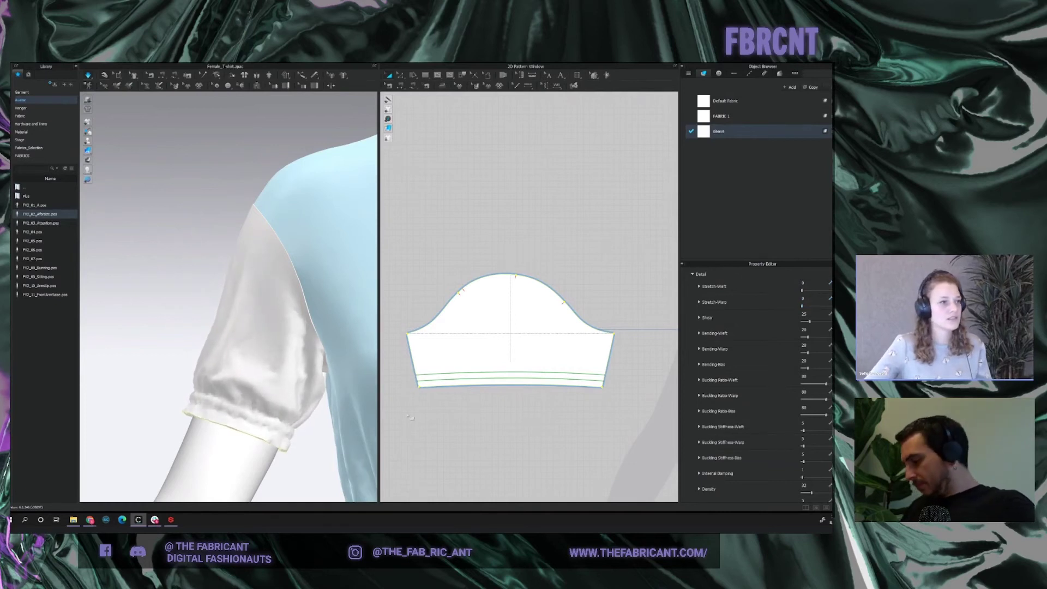
left_click(247, 399)
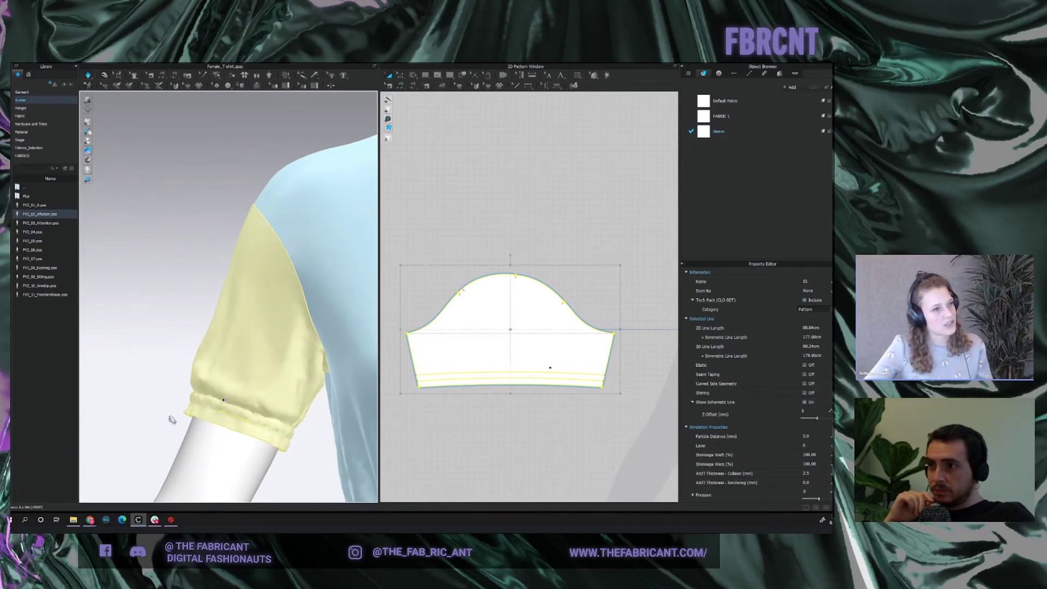
right_click_drag(267, 457, 158, 404)
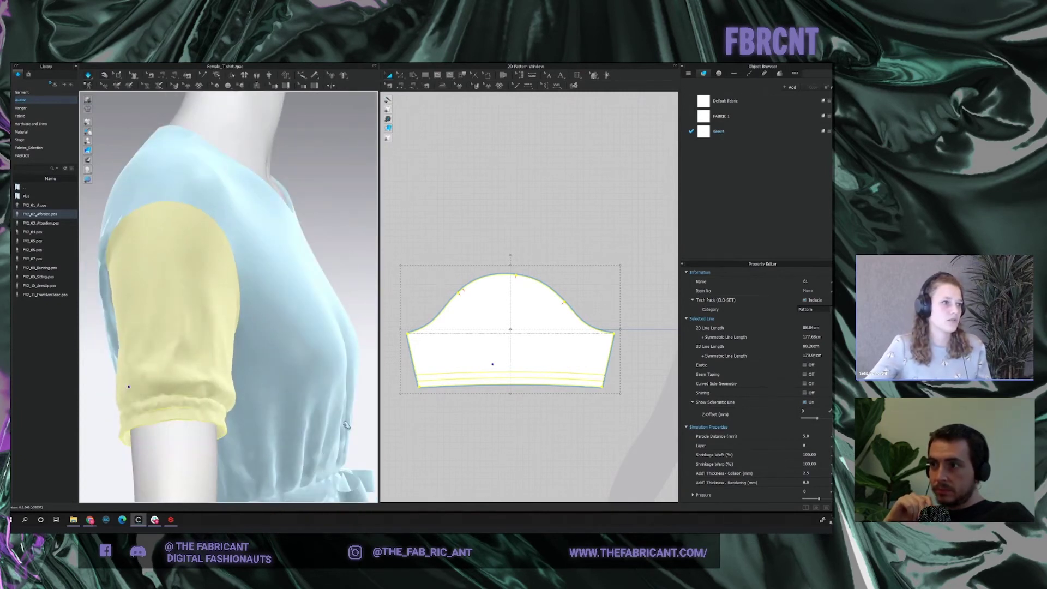
Set Stretch-Weft and Stretch-Warp of the sleeve fabric to 35, pull on the sleeve to settle it, and stop the simulation.
left_click(745, 138)
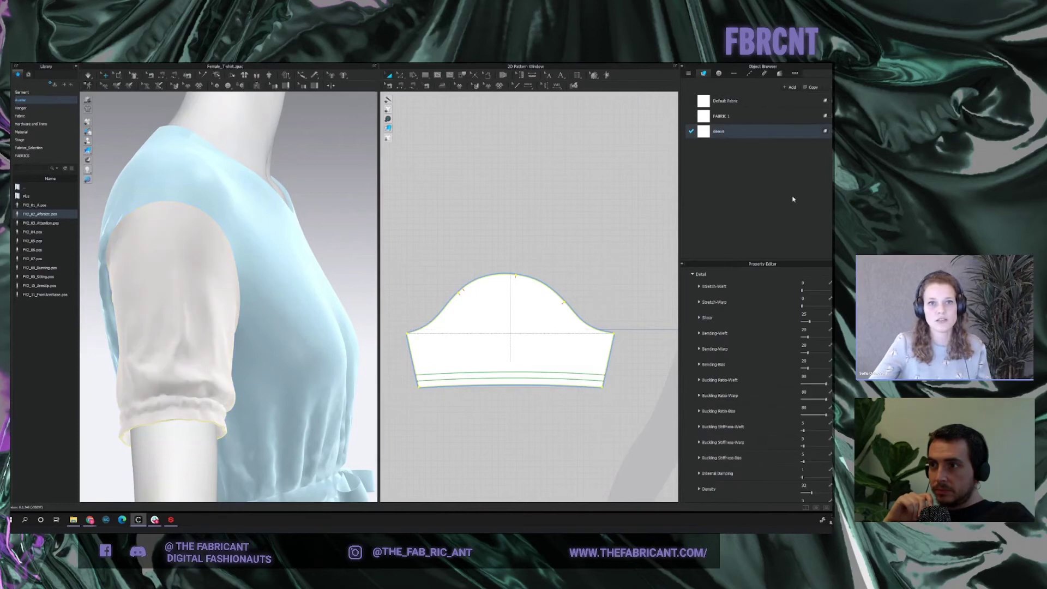
type("3")
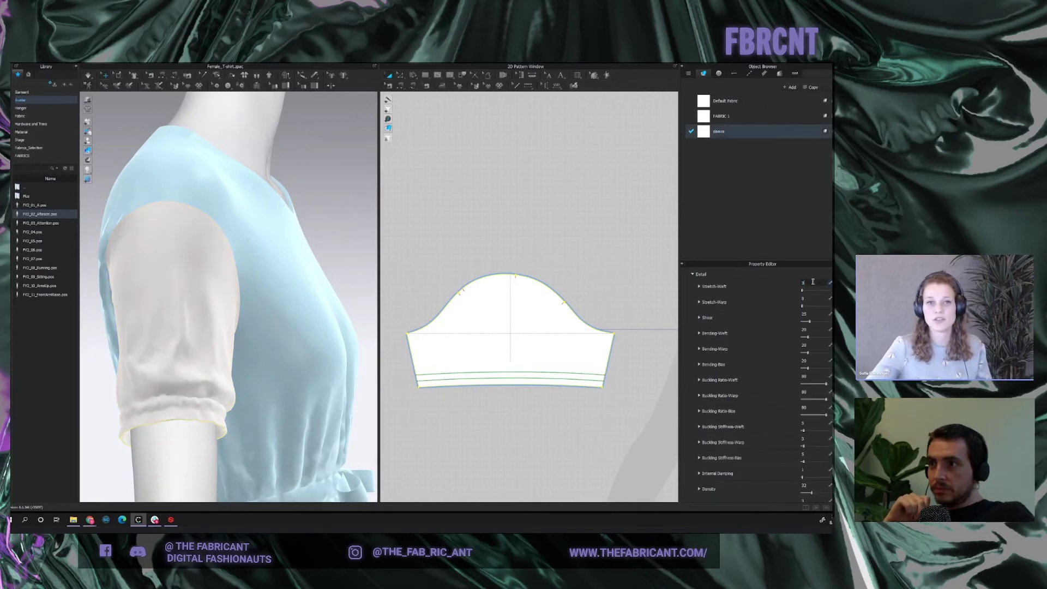
left_click(811, 298)
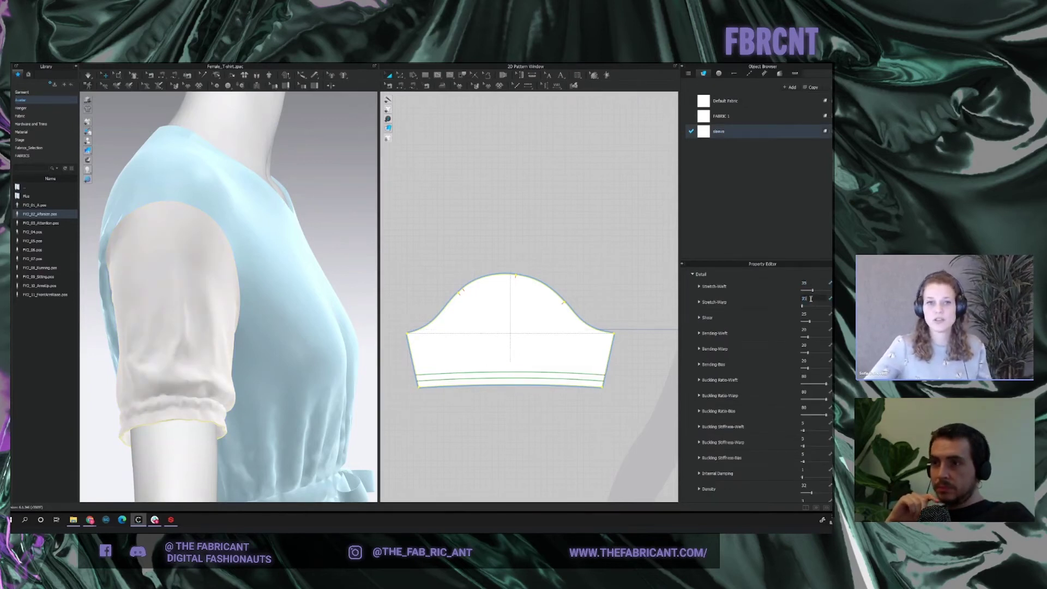
left_click(210, 368)
right_click_drag(241, 457, 212, 450)
key("space")
Unfreeze all pattern pieces and check the dress from the front alongside both sleeve patterns.
key("2")
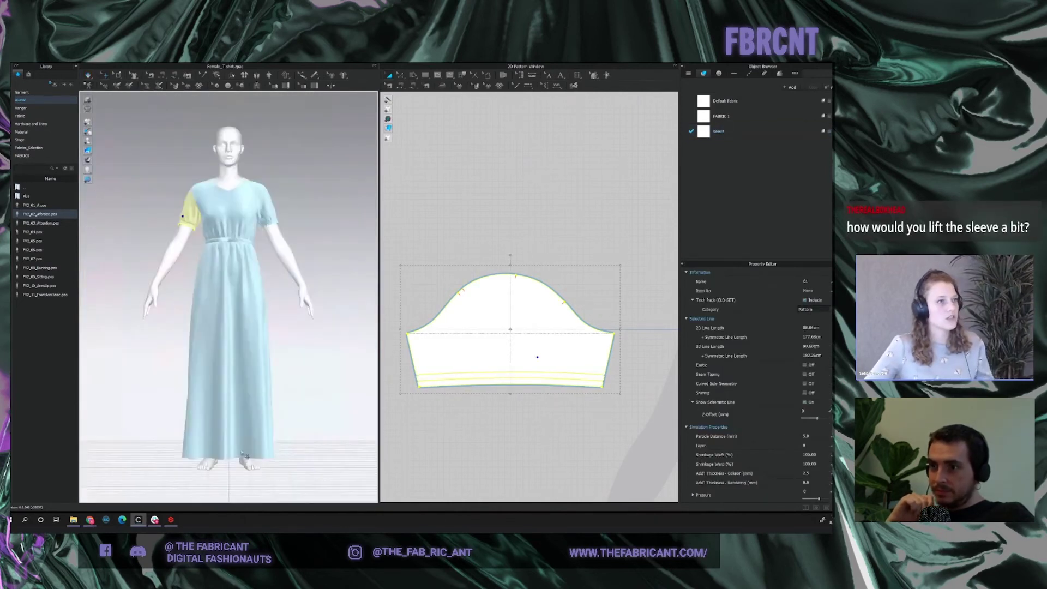
key("ctrl+a")
left_click(331, 345)
scroll(511, 350, "down", 6)
scroll(642, 330, "up", 2)
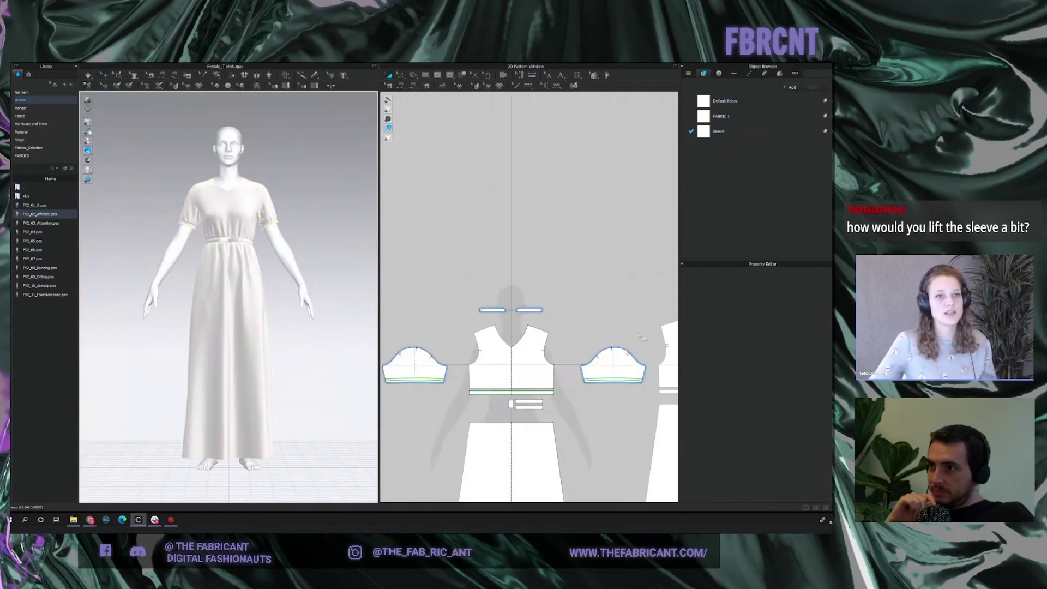
left_click(613, 357)
left_click(579, 447)
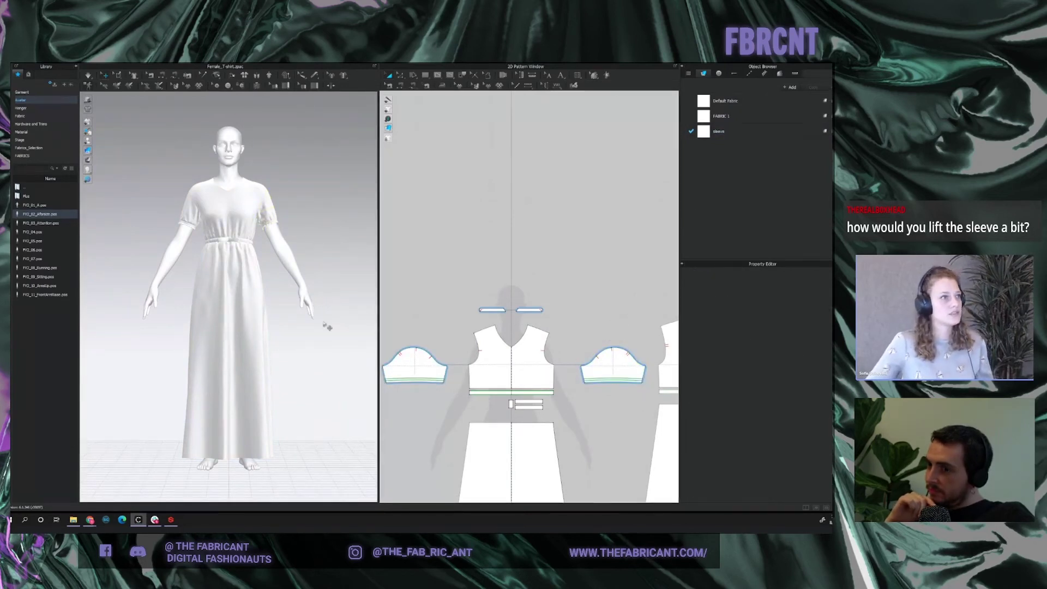
mouse_move(291, 357)
right_mouse_down()
mouse_move(338, 351)
mouse_move(284, 357)
right_mouse_up()
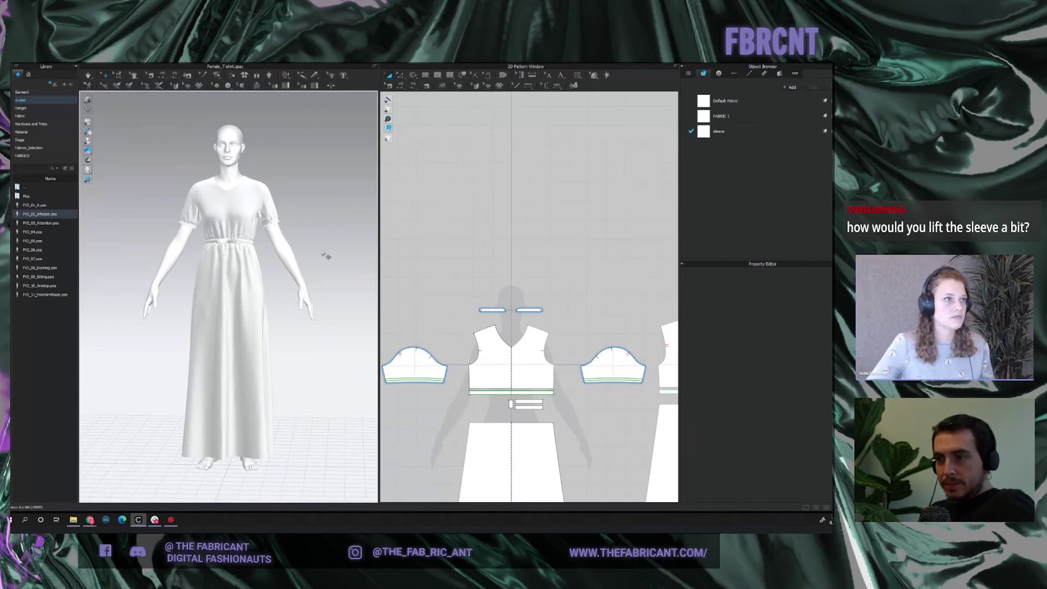
Pull the sleeve up the arm and down at its gathered hem during simulation to shape its puff.
scroll(261, 331, "up", 10)
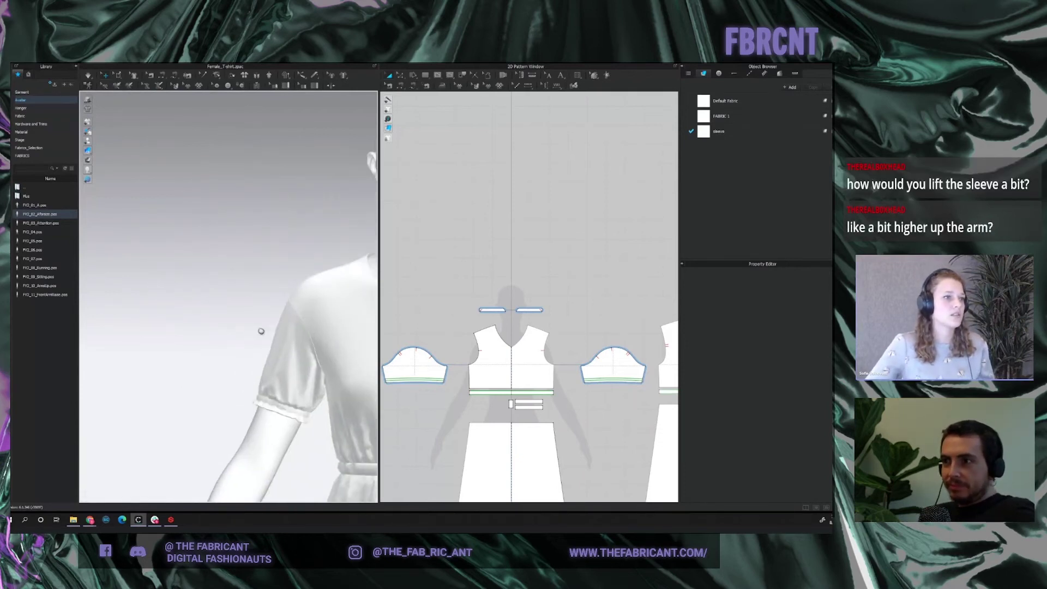
middle_click_drag(261, 330, 207, 288)
scroll(206, 293, "up", 5)
right_click_drag(270, 362, 273, 357)
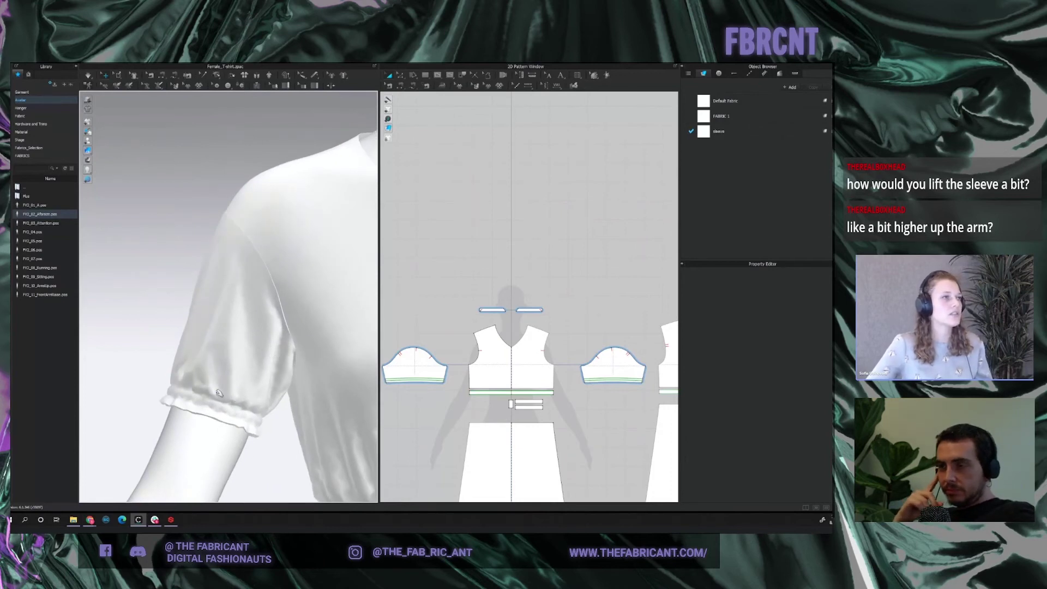
left_click(230, 388)
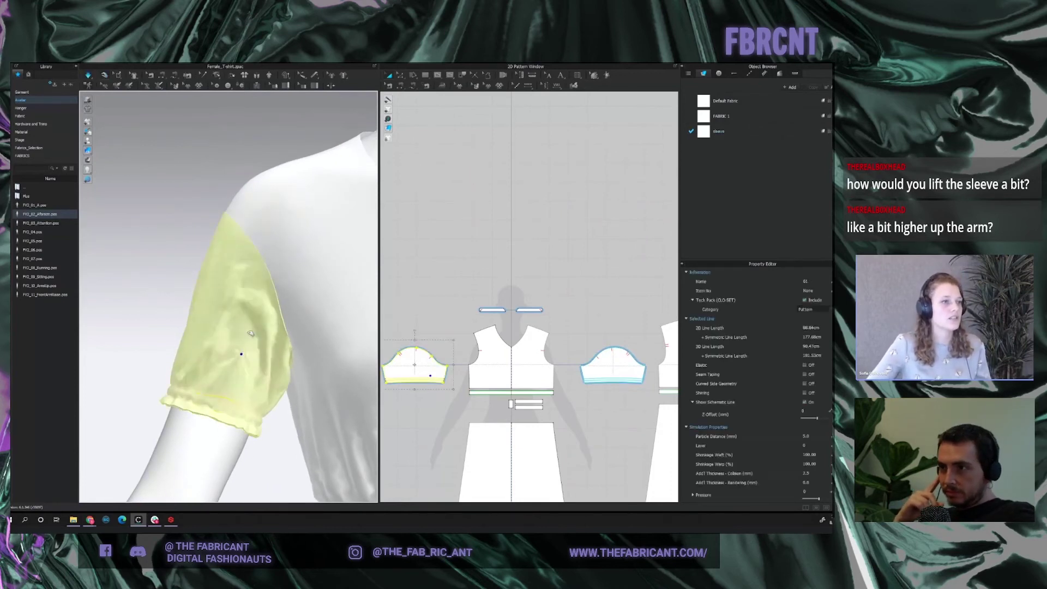
mouse_move(252, 328)
left_mouse_down()
mouse_move(228, 441)
mouse_move(226, 419)
left_mouse_up()
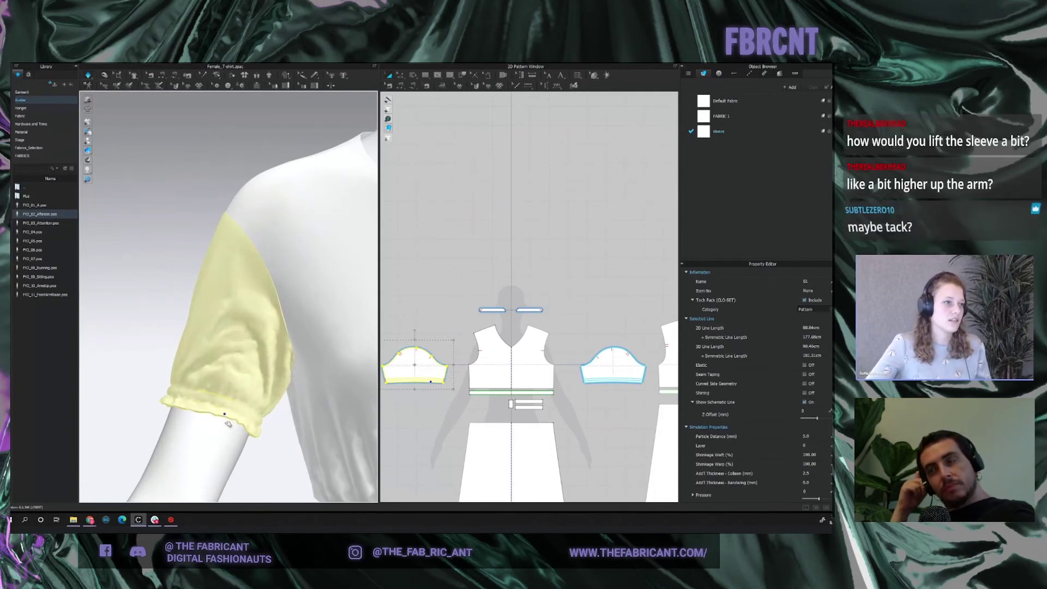
left_click(272, 460)
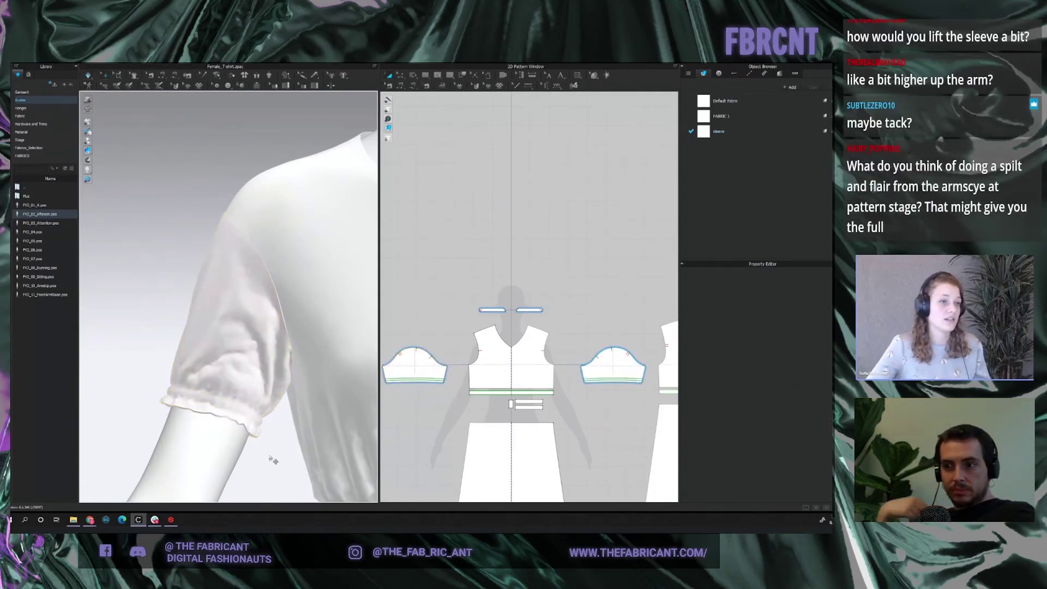
Move the sleeve up toward the shoulder, then simulate it so it settles back onto the armhole.
left_click(230, 336)
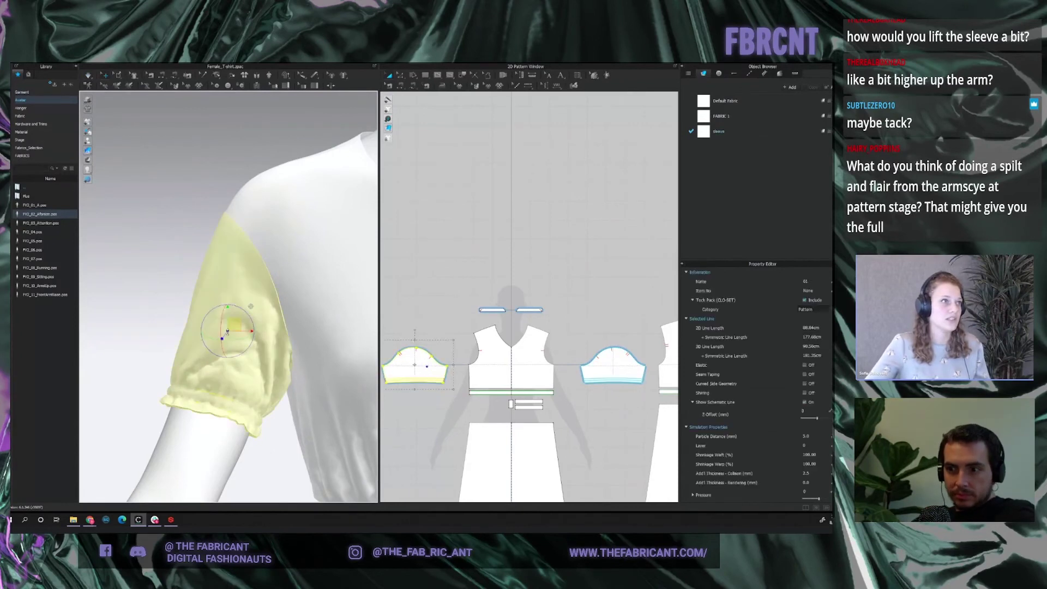
mouse_move(228, 320)
left_mouse_down()
mouse_move(232, 302)
mouse_move(246, 315)
left_mouse_up()
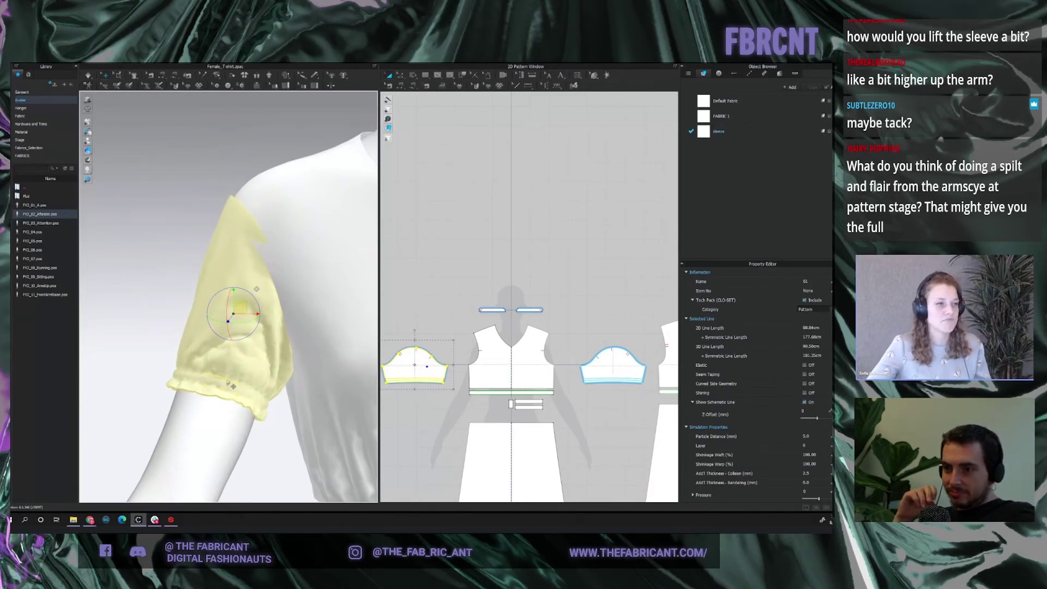
left_click(267, 455)
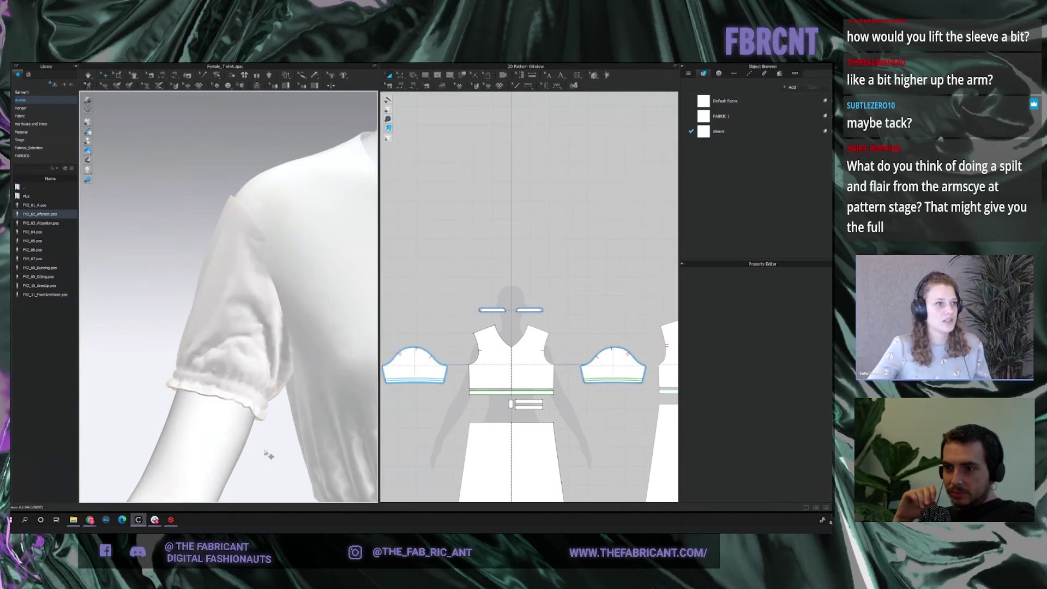
left_click(254, 357)
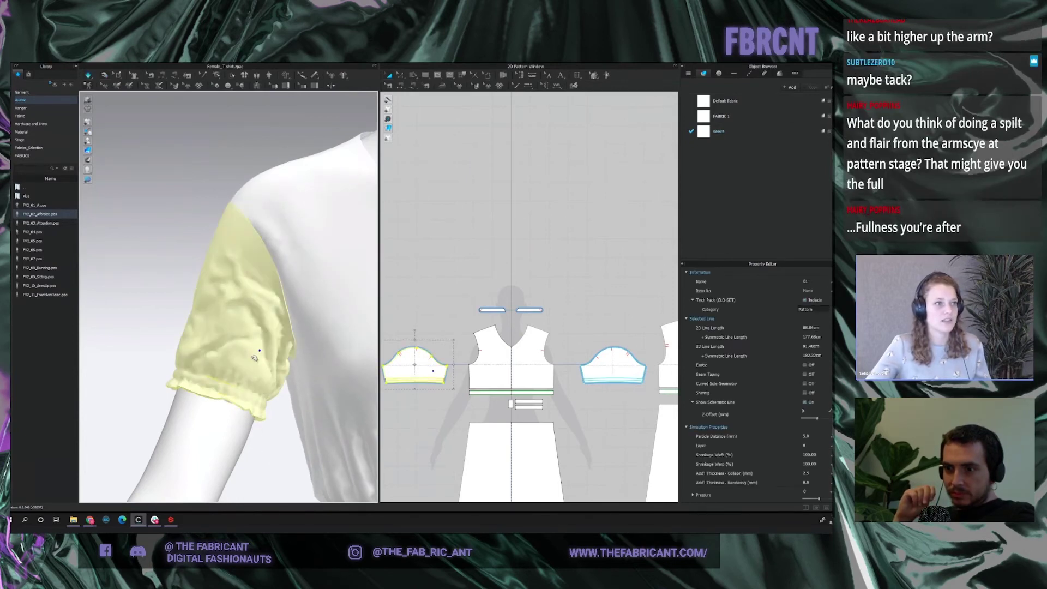
Pull on the sleeve from the side during simulation to fill out its puff, stop the simulation, and check the dress from the front.
right_click_drag(239, 430, 290, 433)
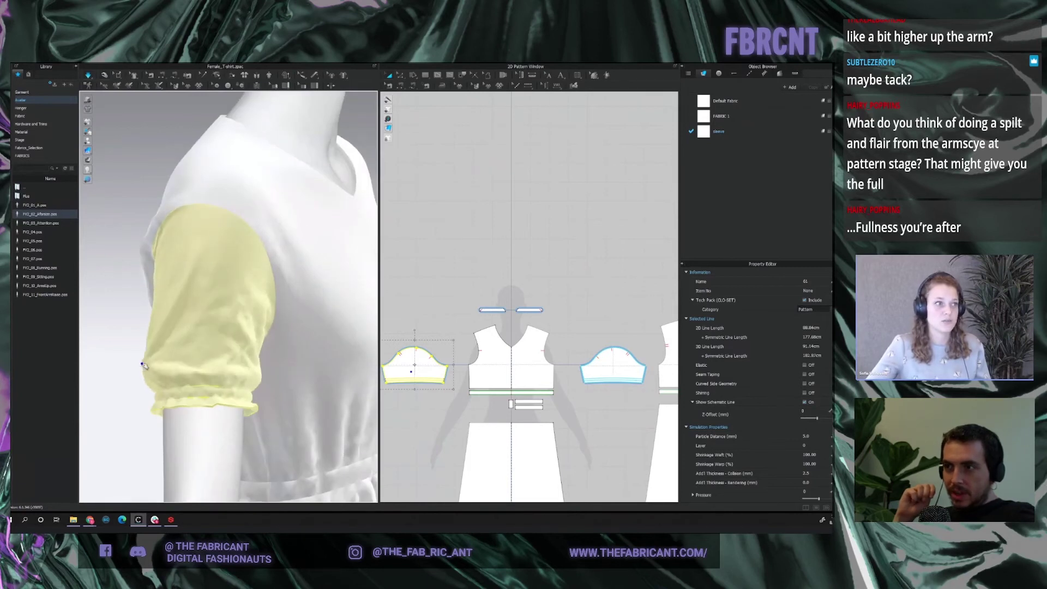
right_click_drag(261, 443, 235, 390)
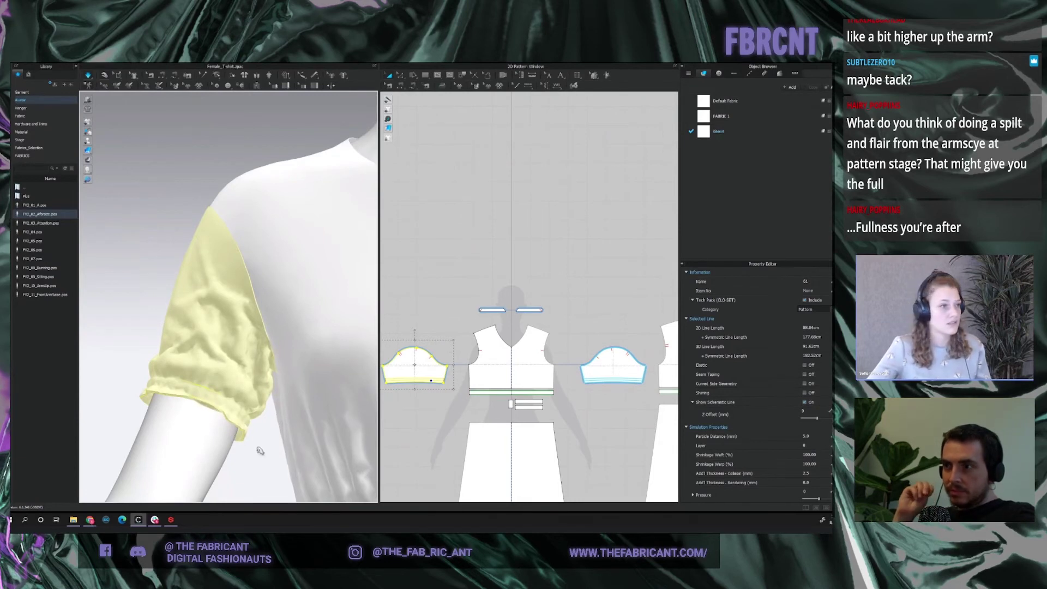
right_click_drag(259, 459, 224, 401)
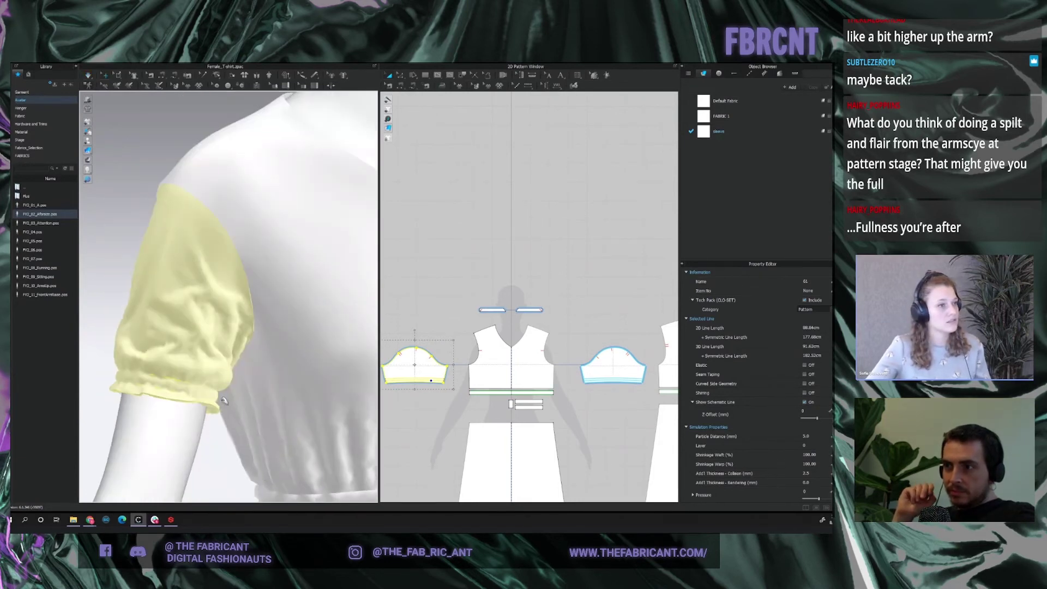
left_click_drag(222, 355, 223, 319)
key("space")
key("2")
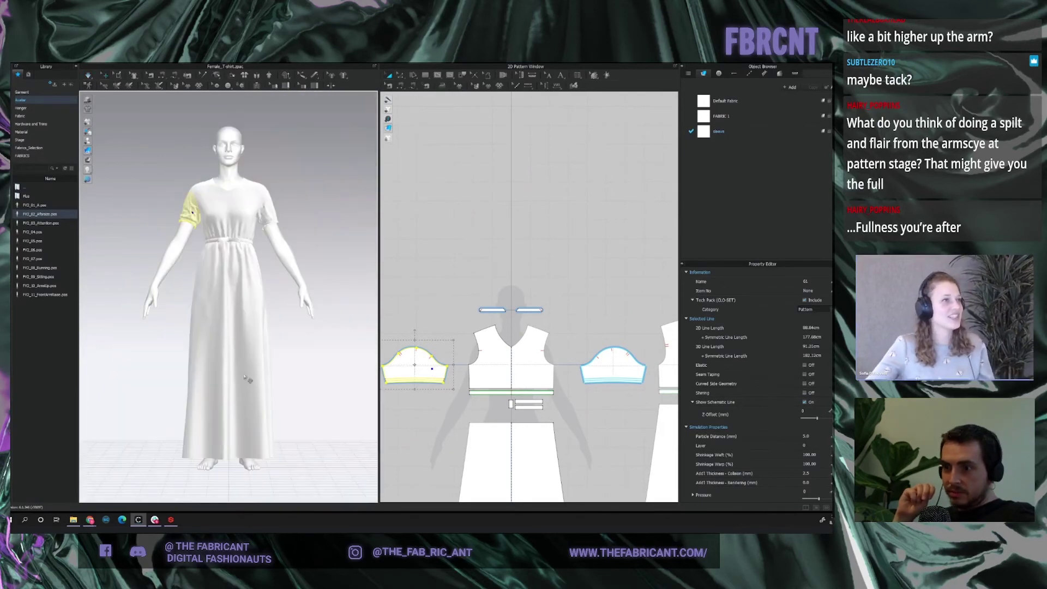
left_click(187, 243)
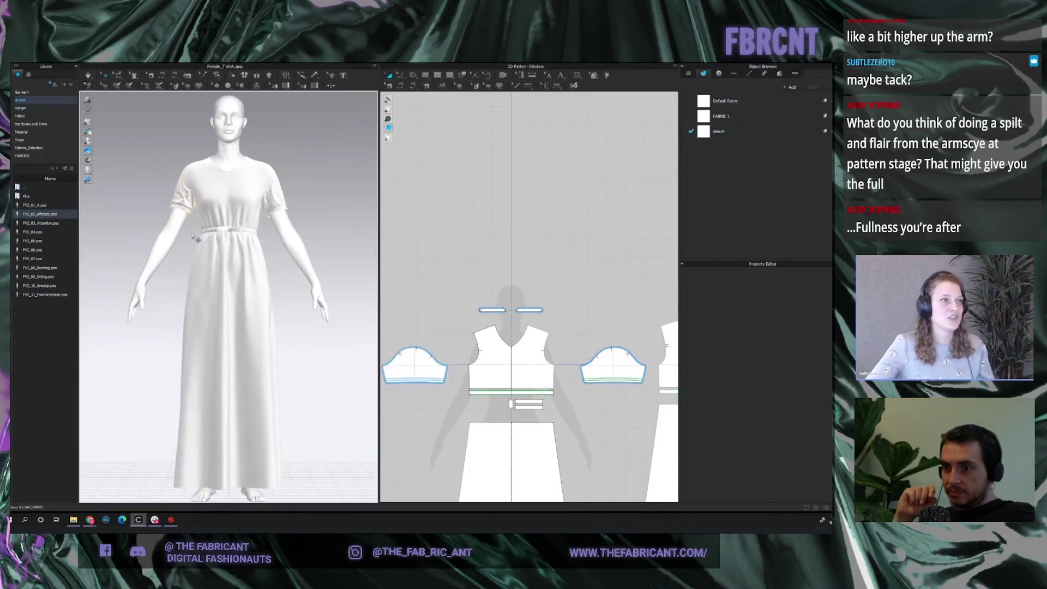
Reposition the sleeve on the arm, simulate while pulling at the sleeve and bodice shoulder, and return to the front view.
scroll(208, 269, "up", 2)
scroll(281, 341, "up", 6)
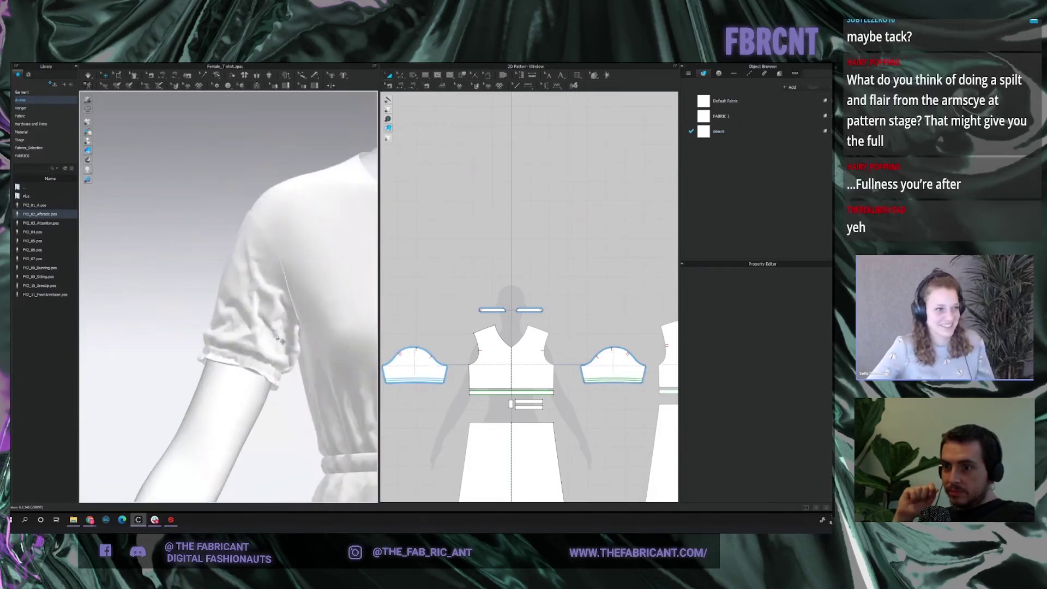
left_click(261, 327)
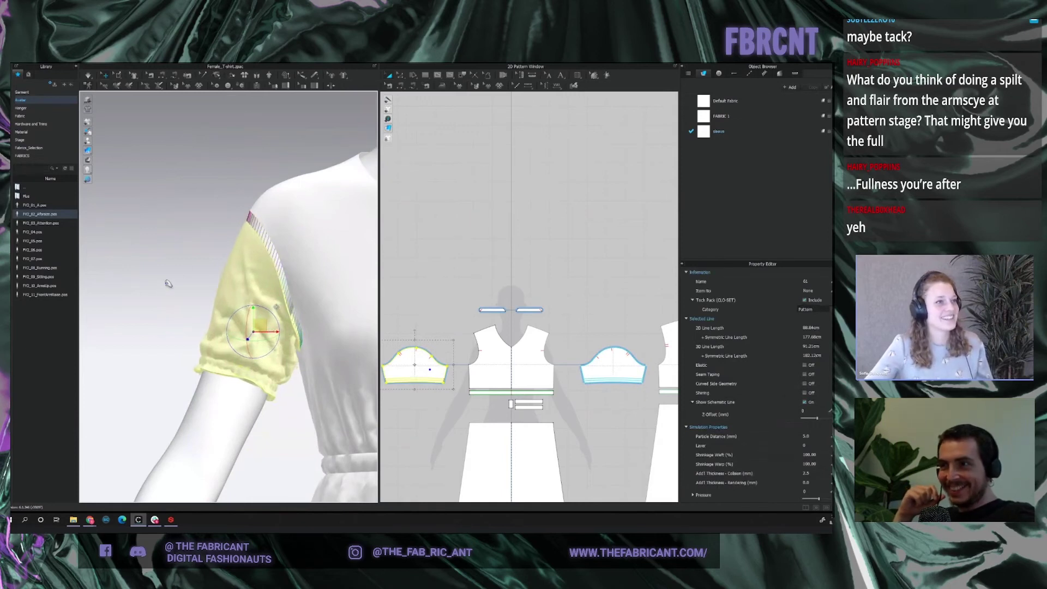
key("space")
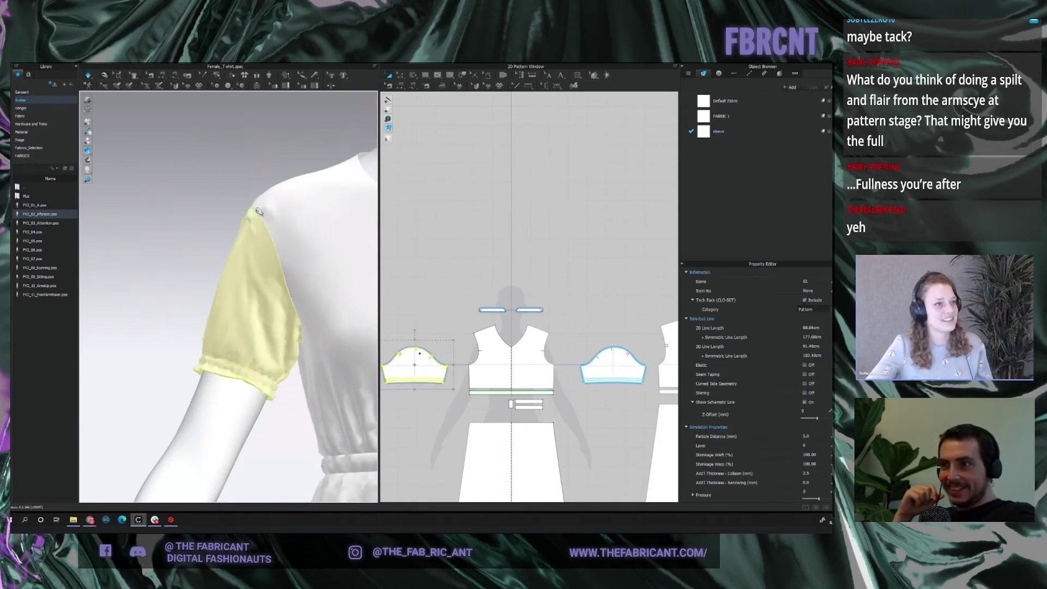
left_click(275, 218)
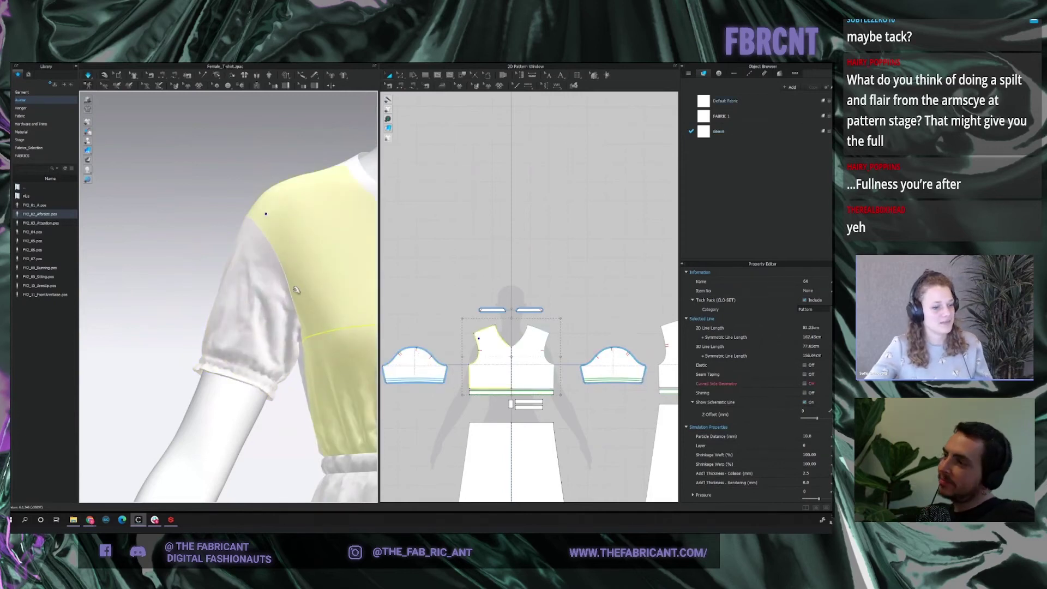
key("2")
left_click(339, 351)
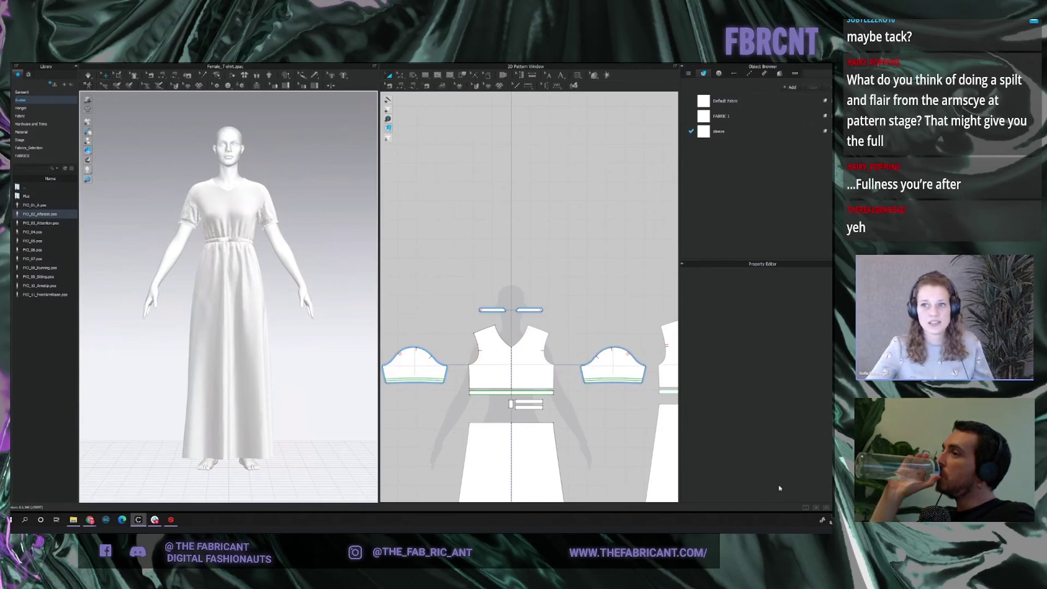
Delete the three waist bow pattern pieces below the front waistband.
right_click(412, 424)
left_click(432, 449)
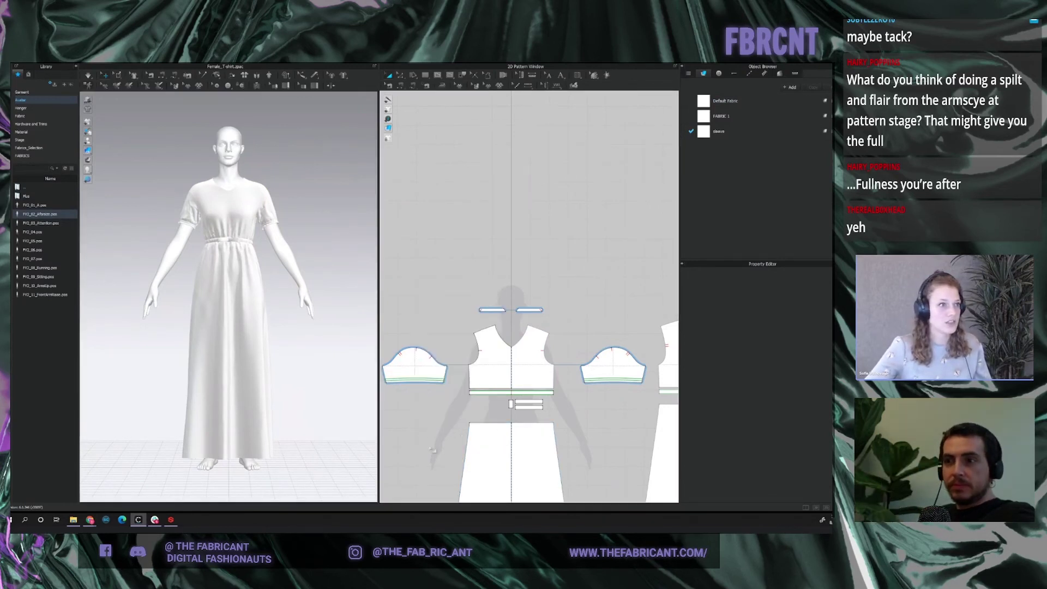
scroll(539, 424, "up", 5)
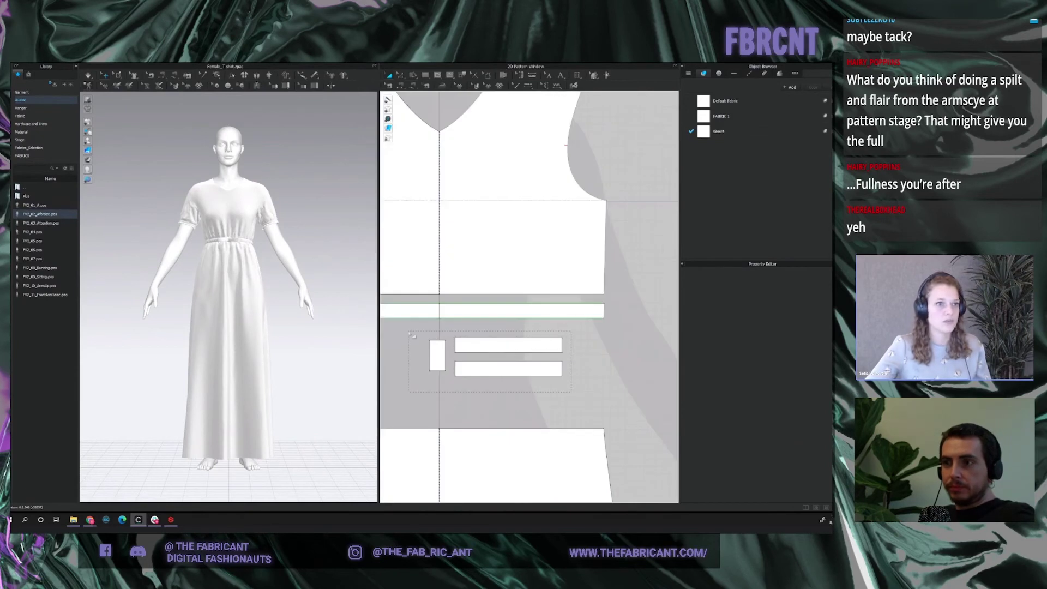
left_click_drag(412, 335, 413, 336)
key("ctrl+v")
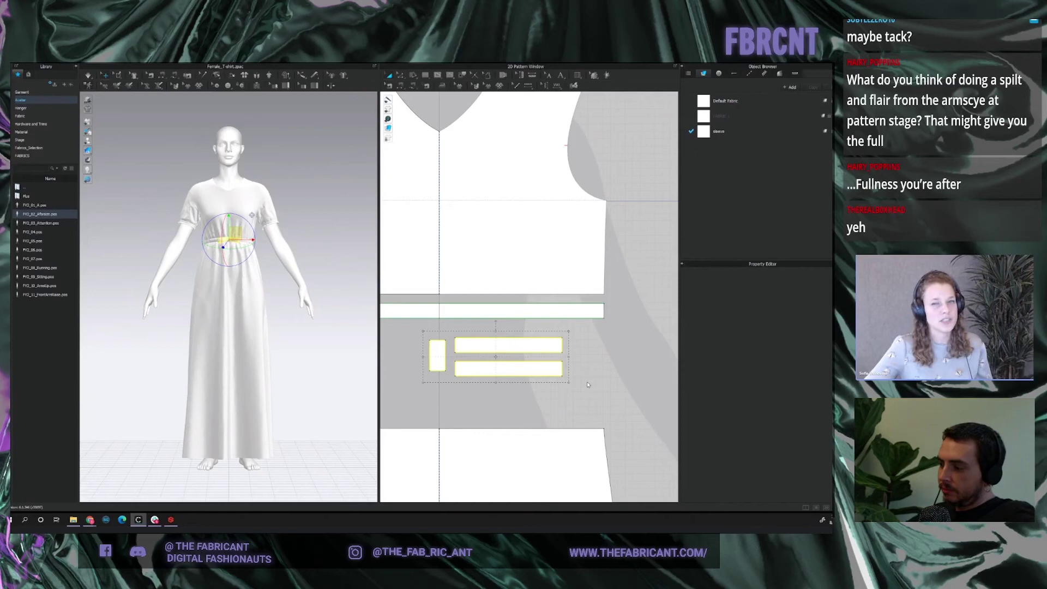
key("Delete")
scroll(589, 384, "down", 5)
scroll(565, 388, "down", 4)
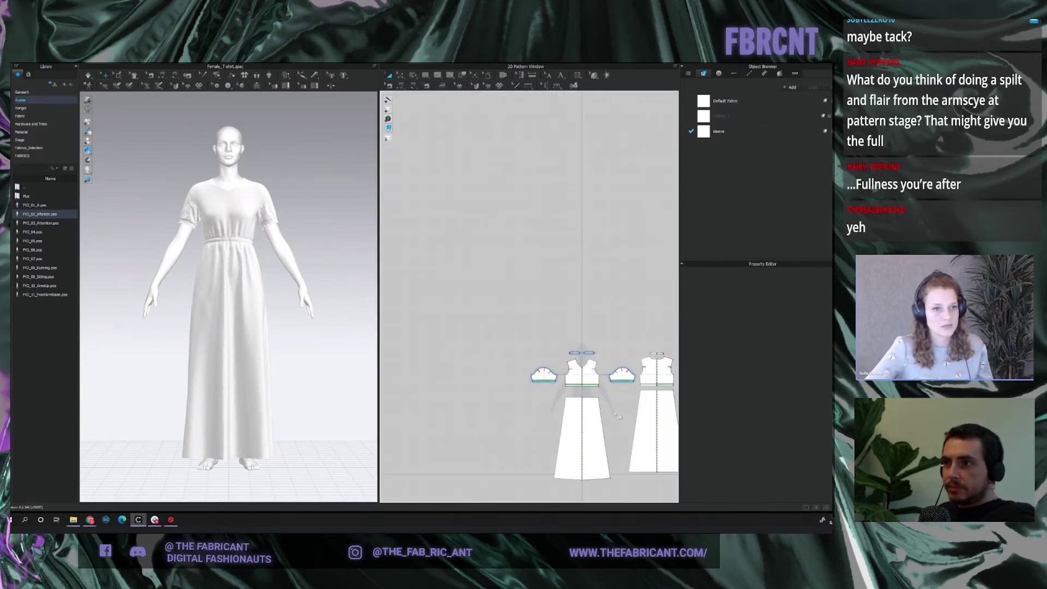
Try to offset the front skirt's waist edge as three internal lines spaced 20 cm apart.
scroll(595, 395, "up", 2)
left_click(589, 394)
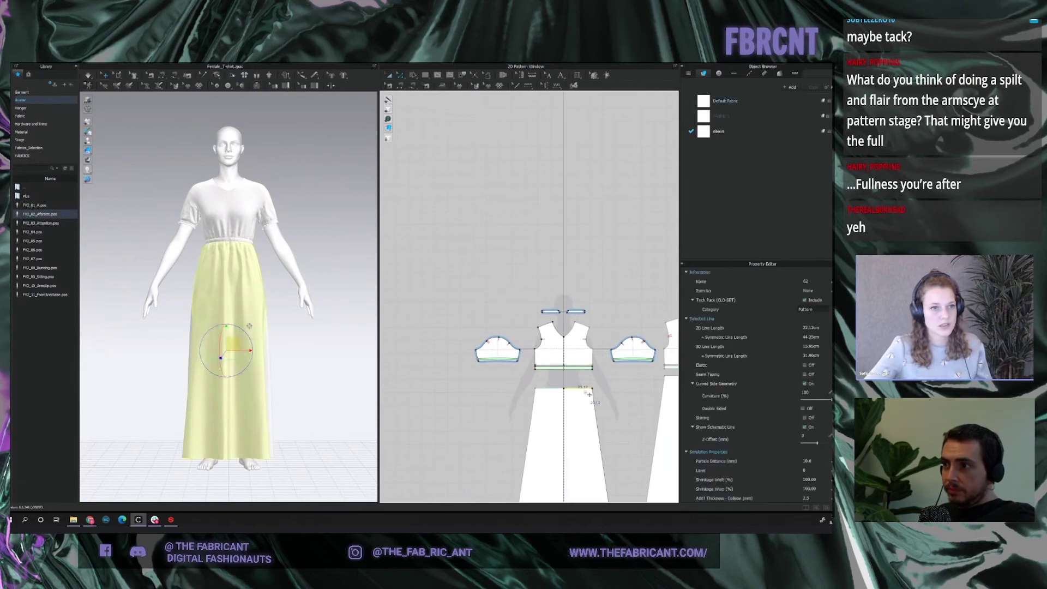
right_click(588, 394)
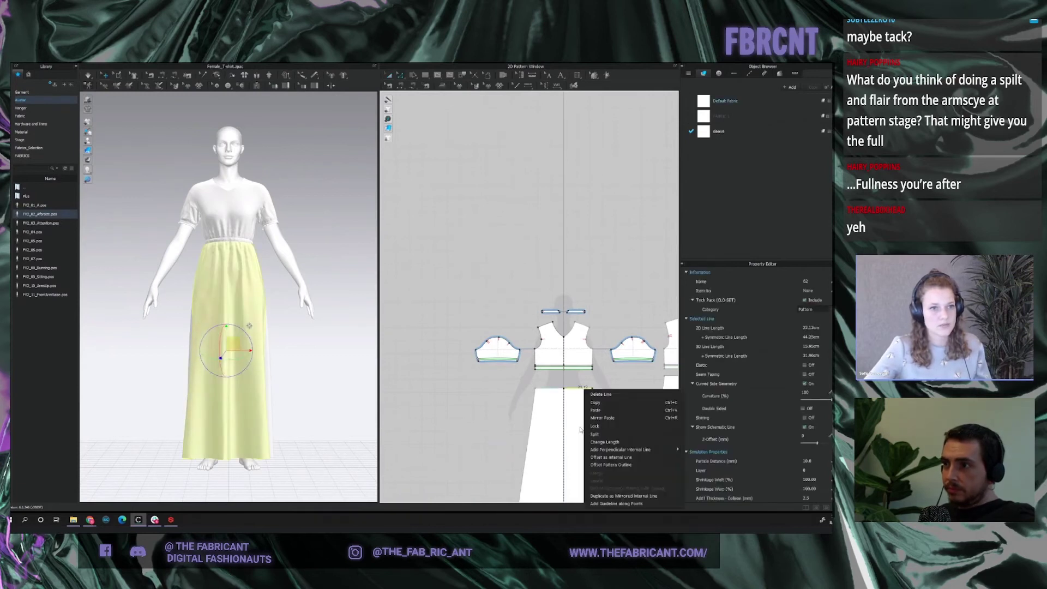
left_click(610, 457)
left_click_drag(444, 224, 371, 194)
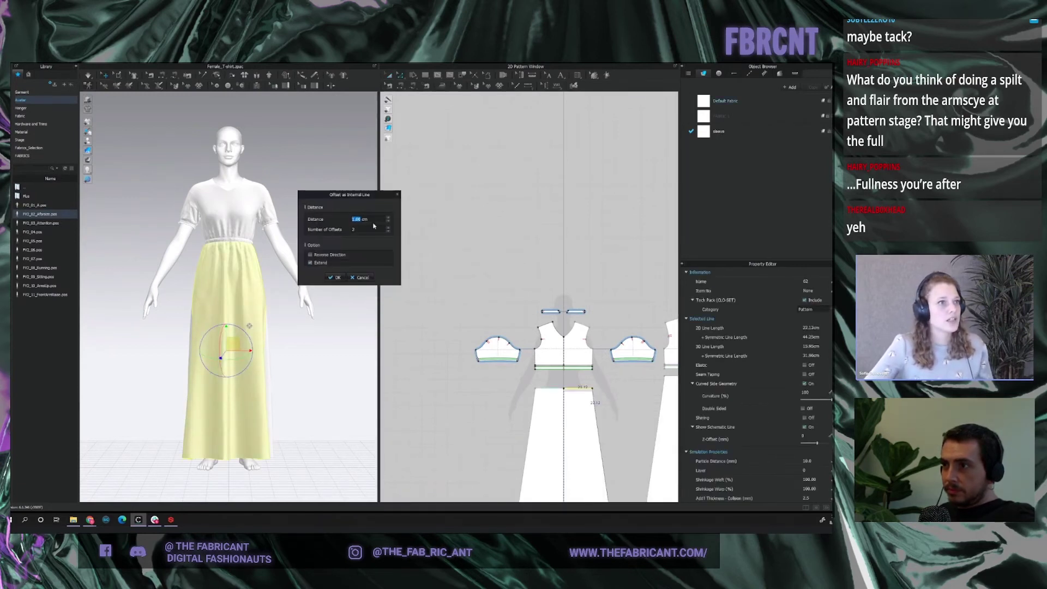
type("20")
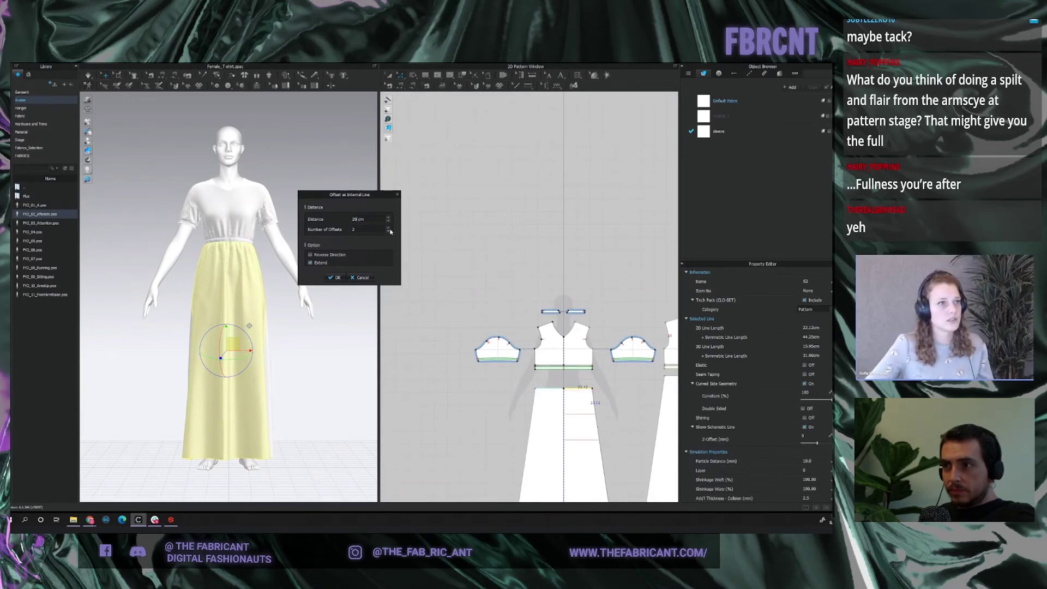
left_click(337, 278)
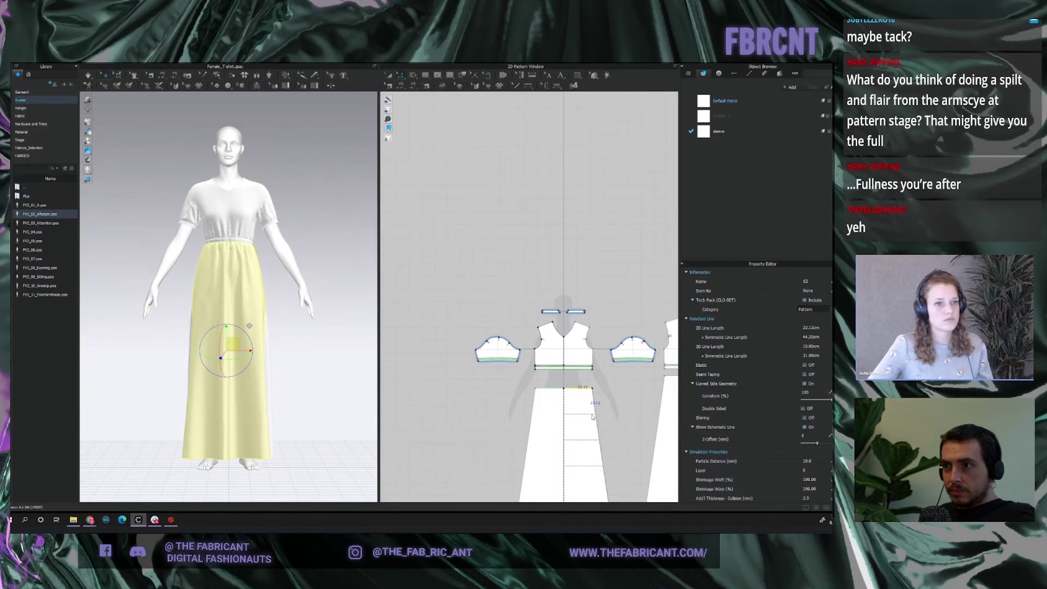
middle_click_drag(628, 430, 538, 340)
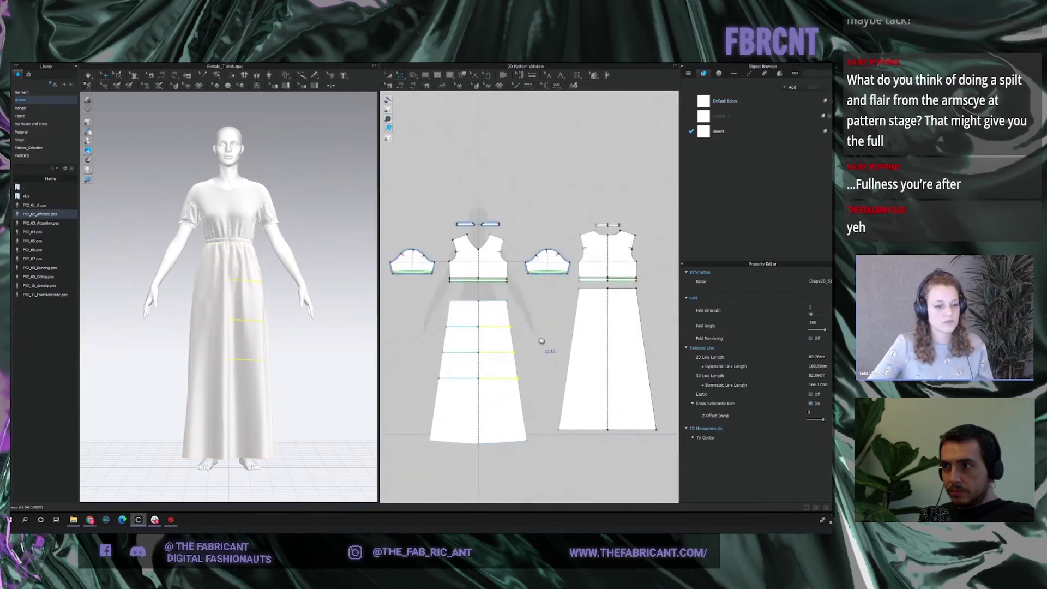
Offset the front skirt's waist edge as three extended internal lines spaced 27 cm apart.
right_click(494, 302)
left_click(529, 370)
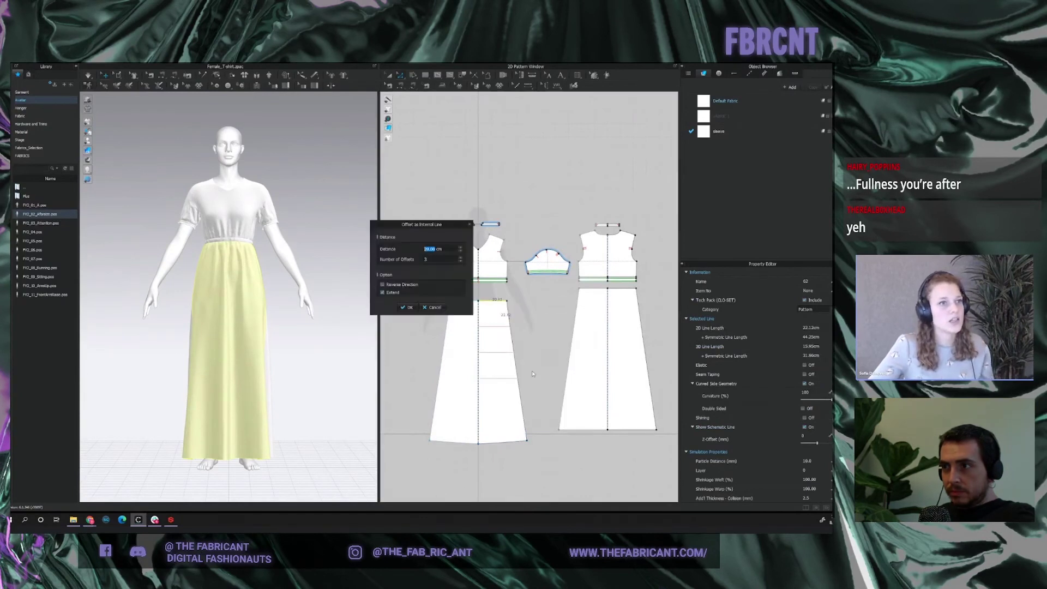
type("25")
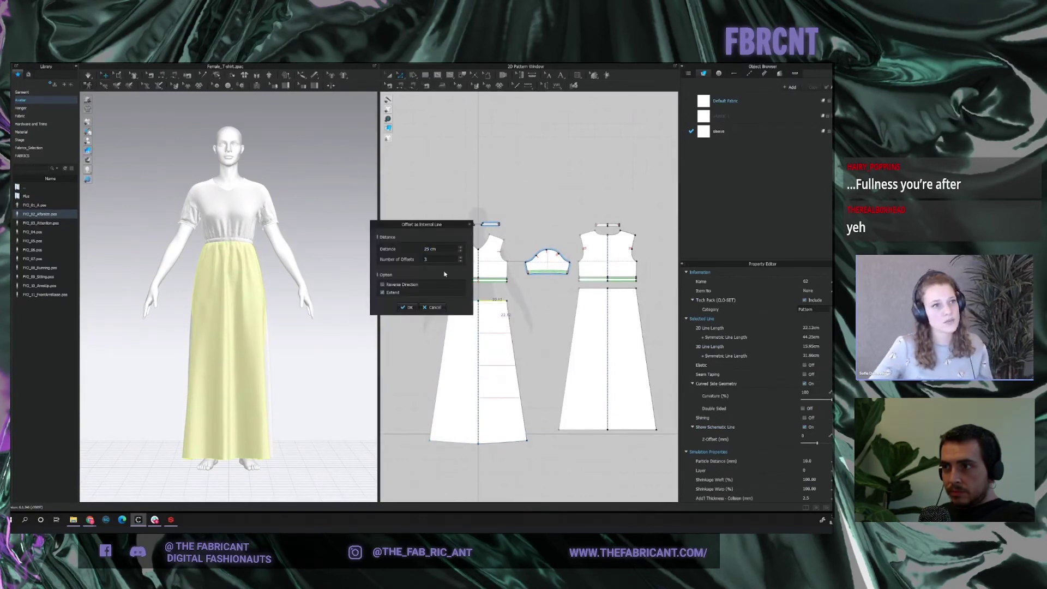
key("BackSpace")
type("7")
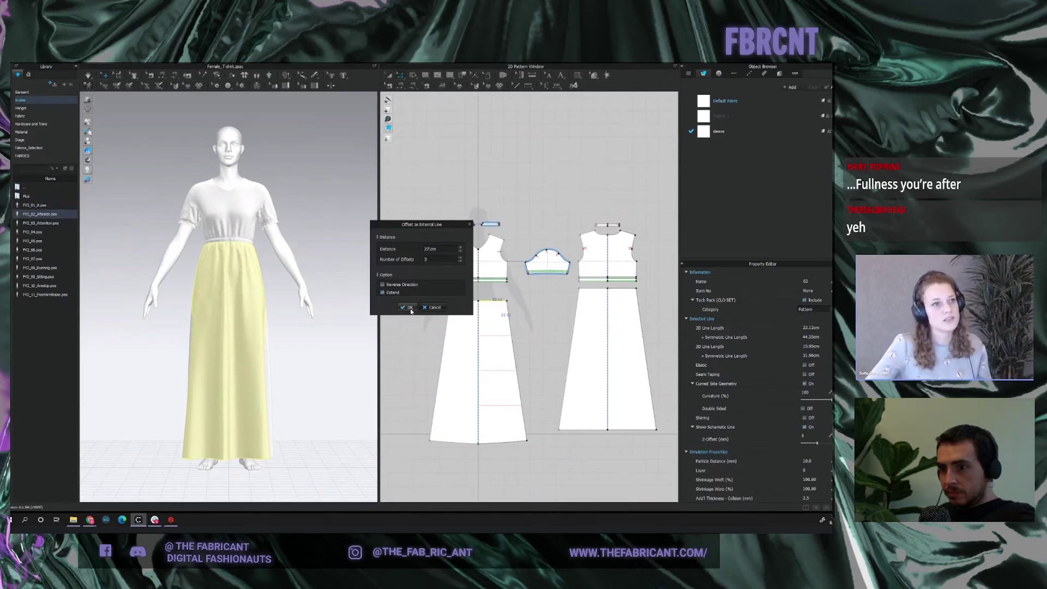
left_click(409, 307)
left_click(539, 334)
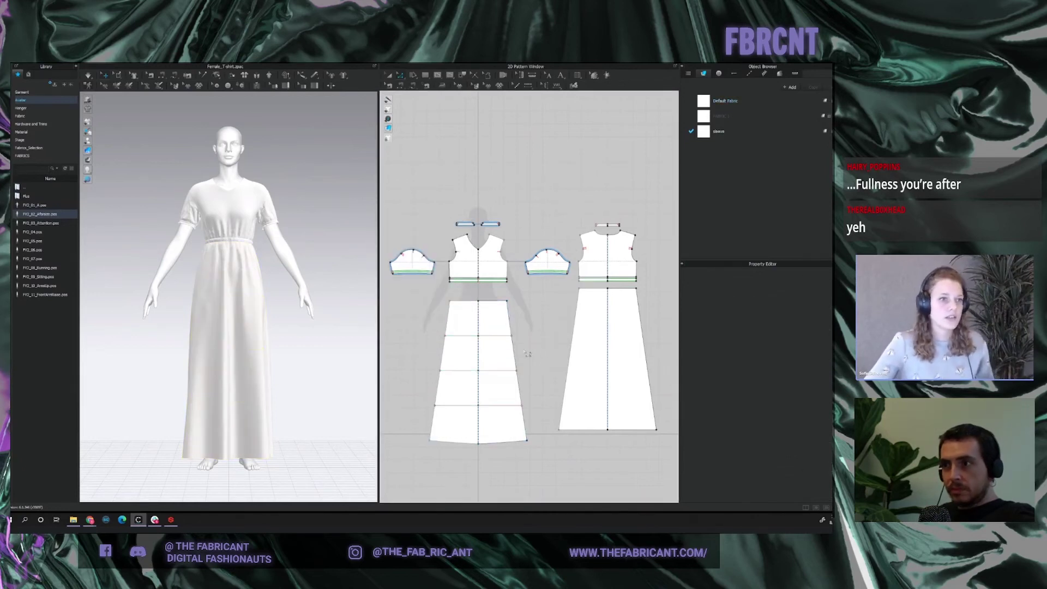
Offset the back skirt's waist edge as three internal lines with the same 27 cm spacing.
scroll(527, 354, "up", 3)
scroll(527, 353, "down", 1)
left_click(631, 272)
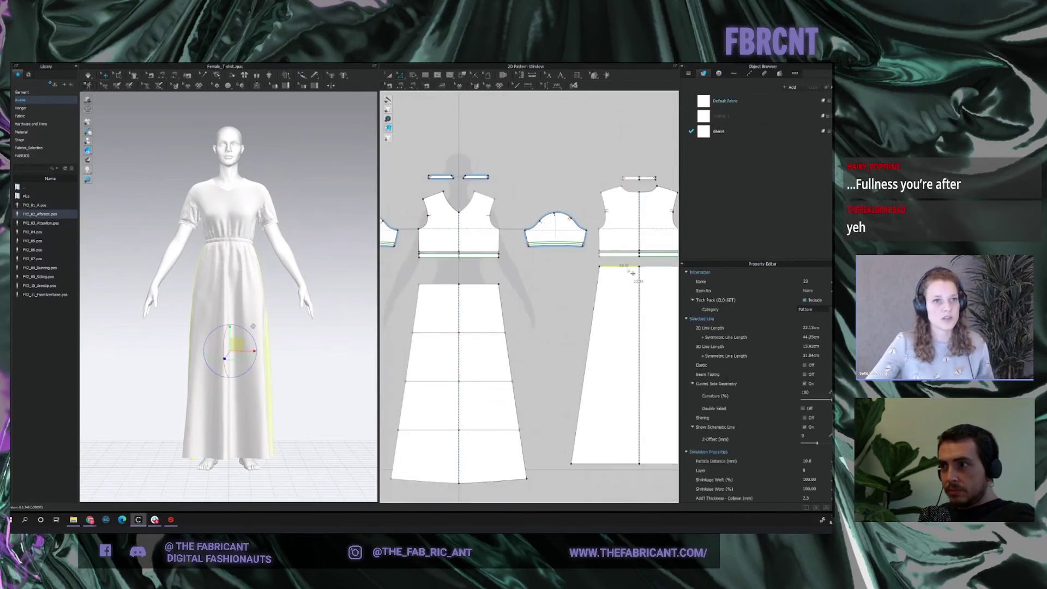
right_click(633, 272)
left_click(652, 336)
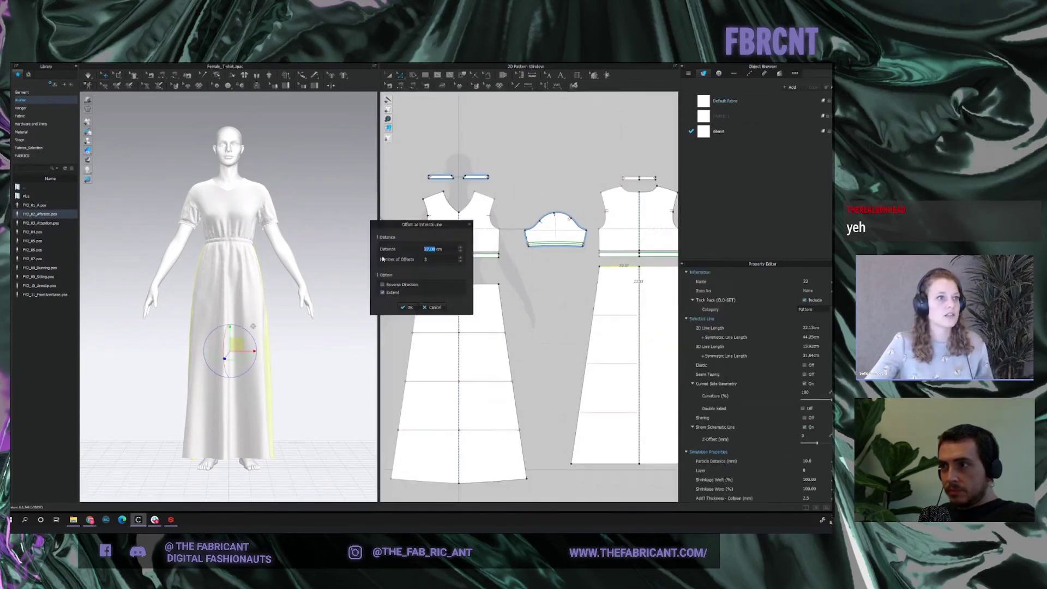
left_click(409, 307)
left_click(559, 321)
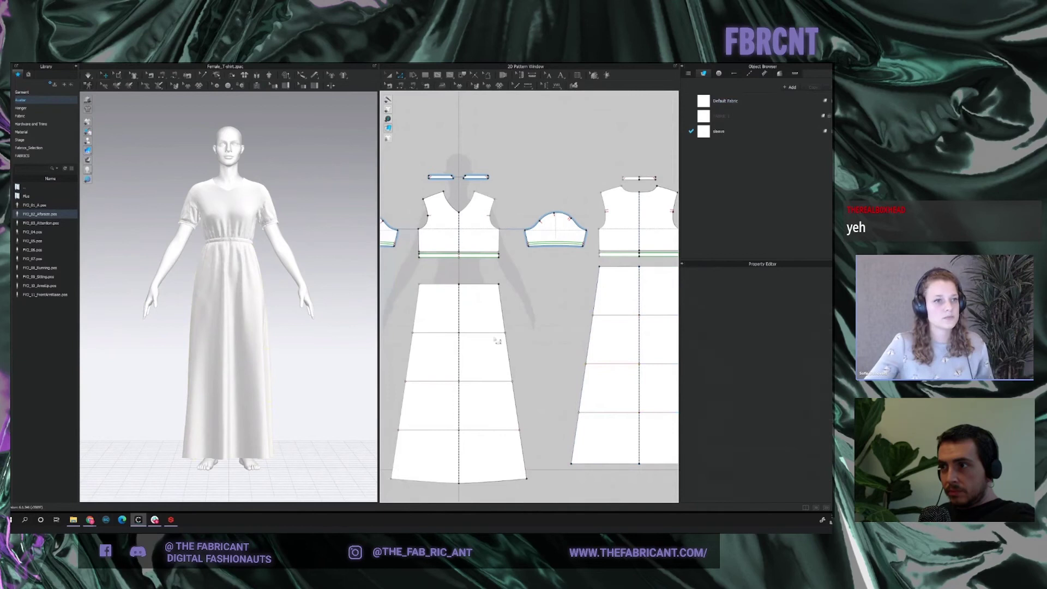
Cut and sew the front and back skirts along all six internal lines to split them into horizontal panels.
left_click(497, 332)
left_click(508, 381, "shift")
left_click(515, 430, "shift")
left_click(602, 413, "shift")
left_click(611, 363, "shift")
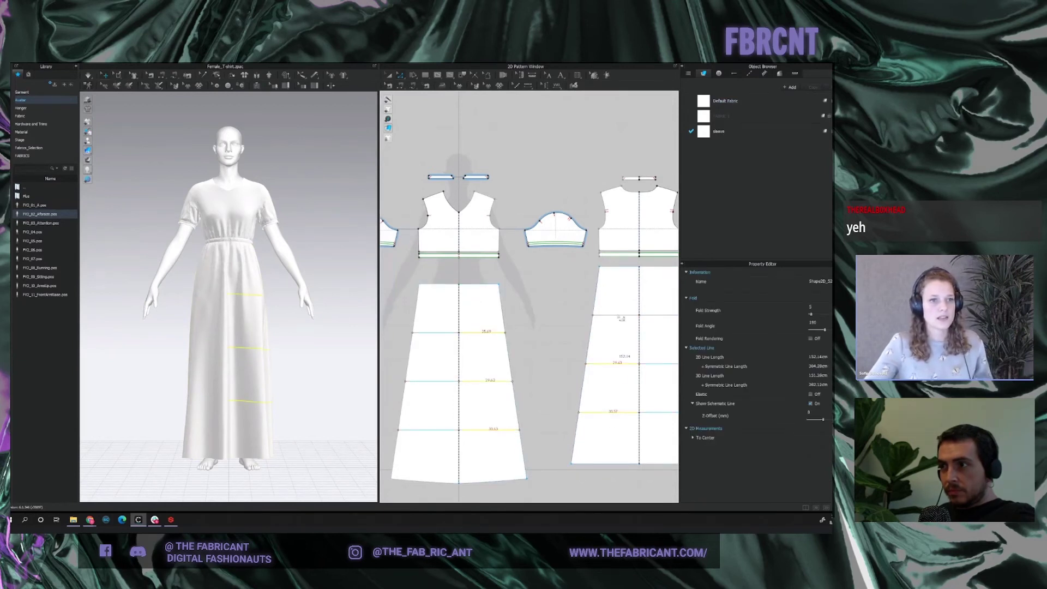
right_click(619, 315)
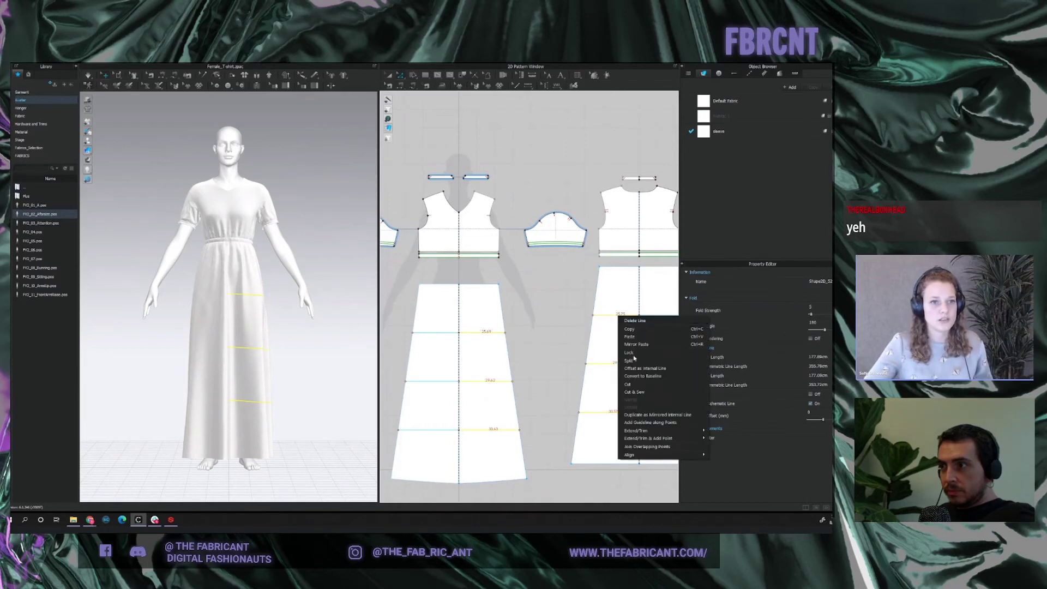
left_click(624, 397)
left_click(567, 388)
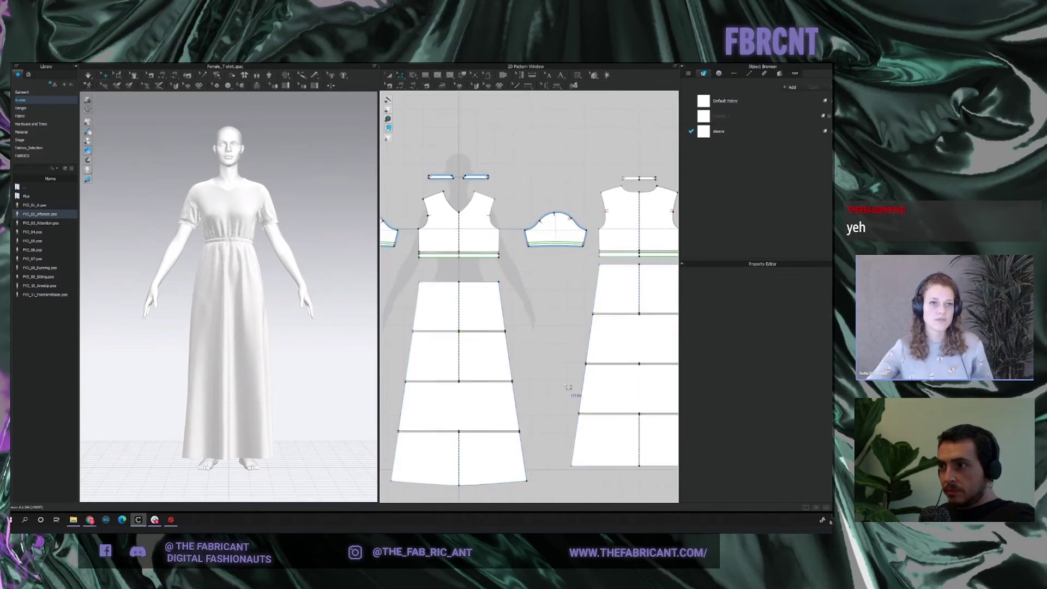
scroll(577, 377, "down", 3)
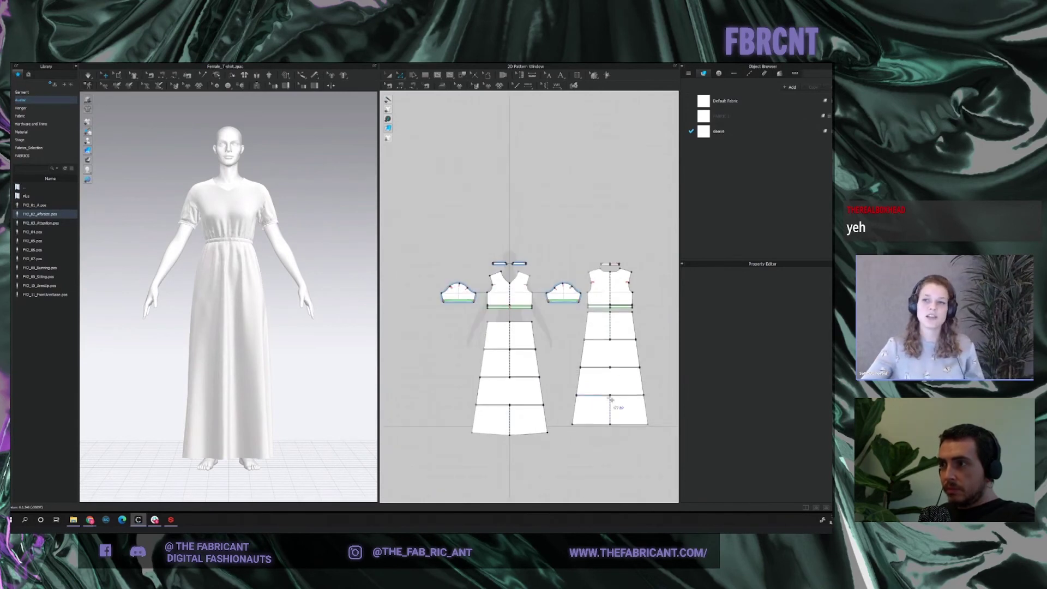
scroll(480, 383, "up", 3)
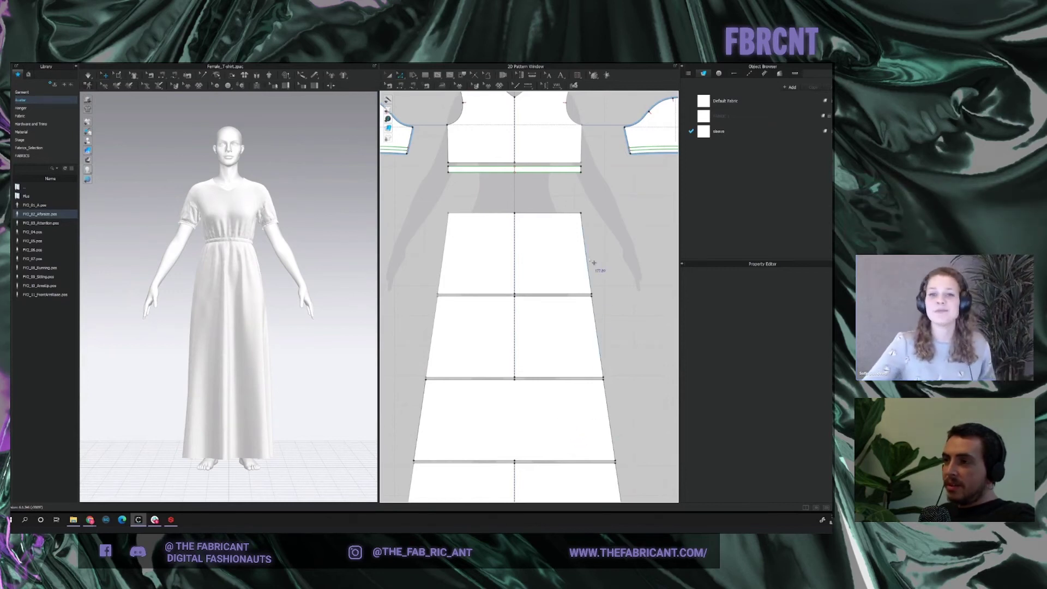
scroll(614, 249, "up", 3)
scroll(615, 250, "down", 3)
scroll(597, 304, "up", 2)
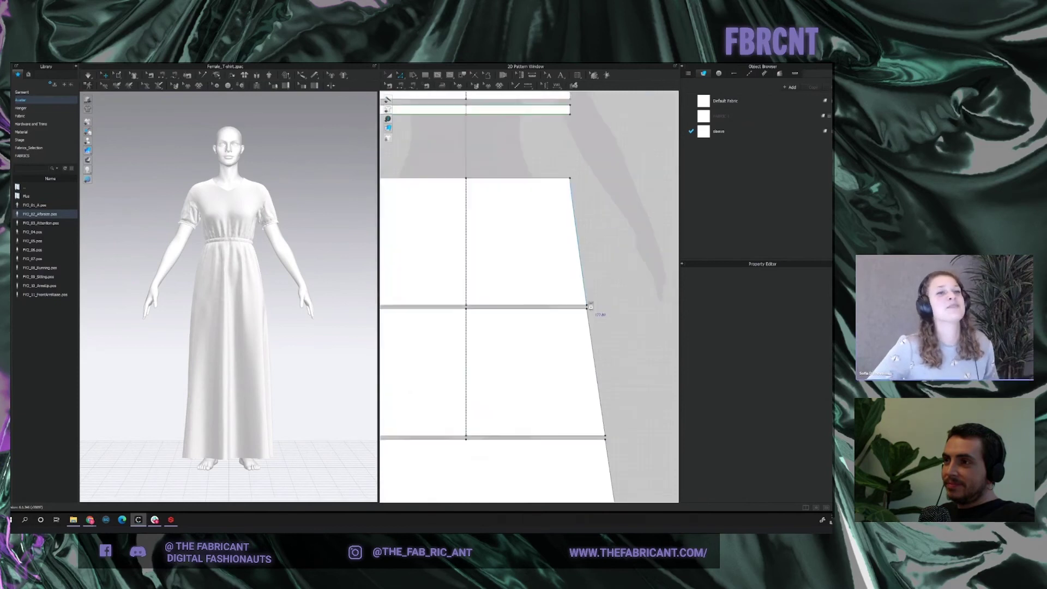
left_click_drag(587, 306, 572, 305)
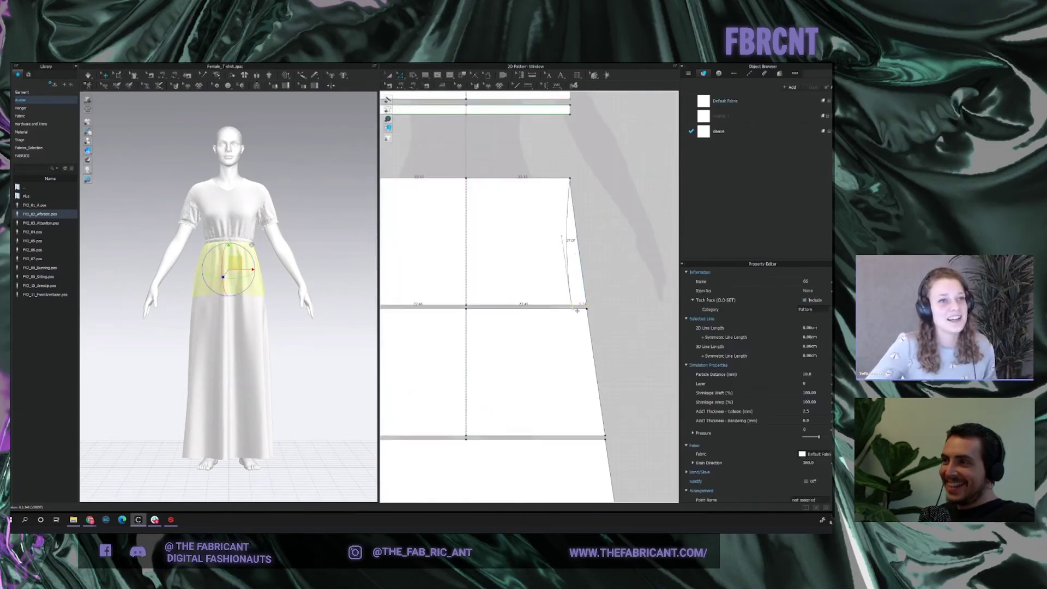
right_click(571, 306)
left_click(432, 302)
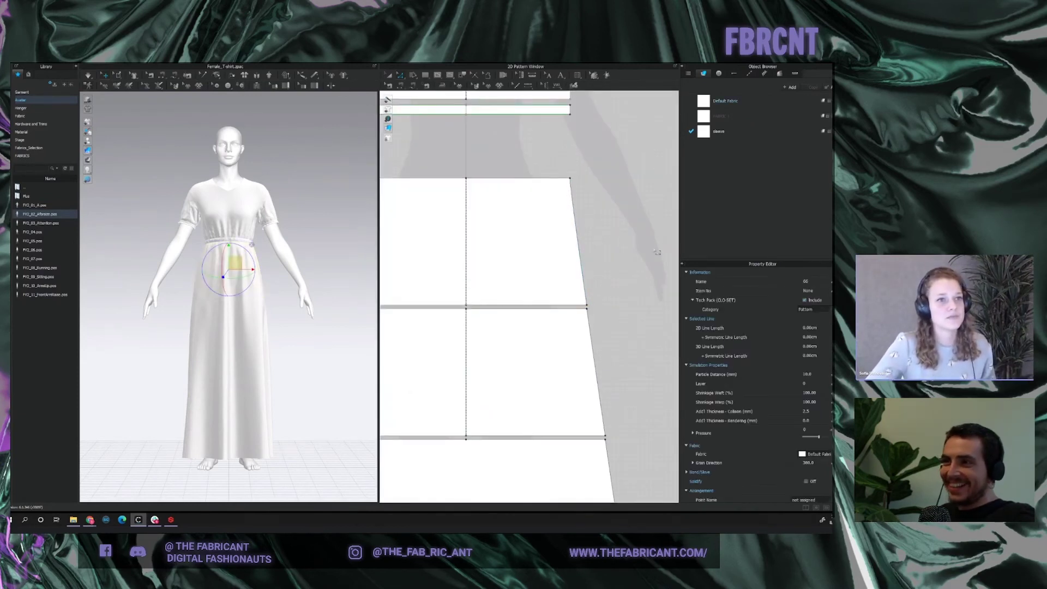
left_click(591, 309)
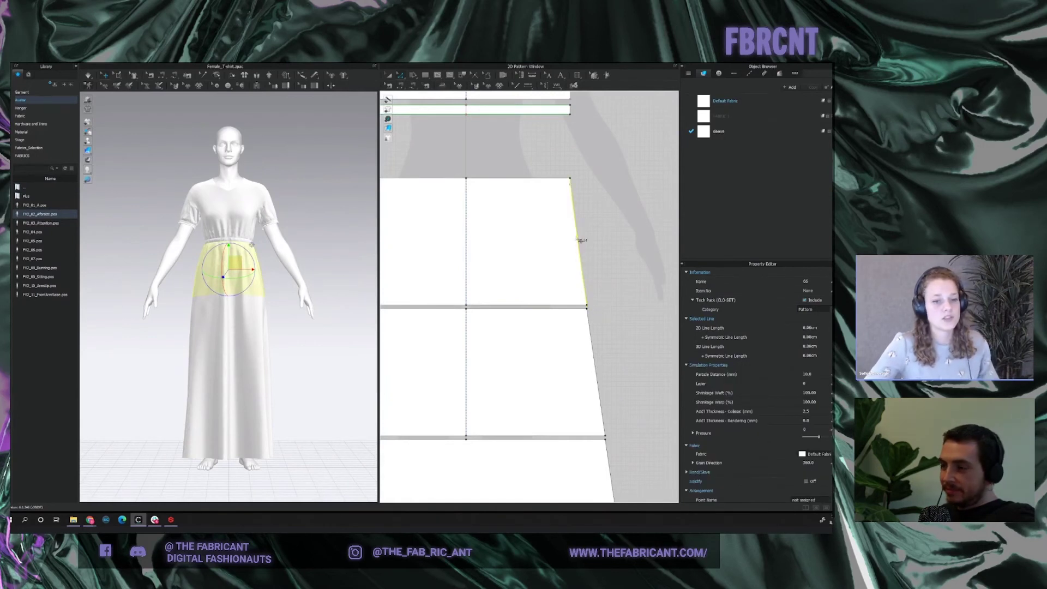
left_click(593, 309)
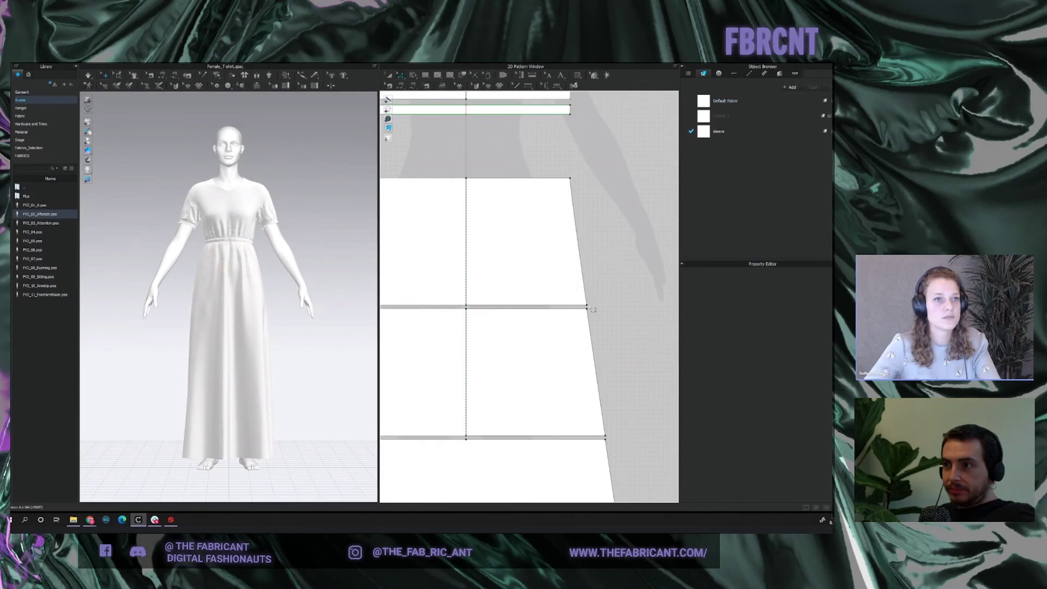
left_click(579, 233)
scroll(577, 240, "up", 5)
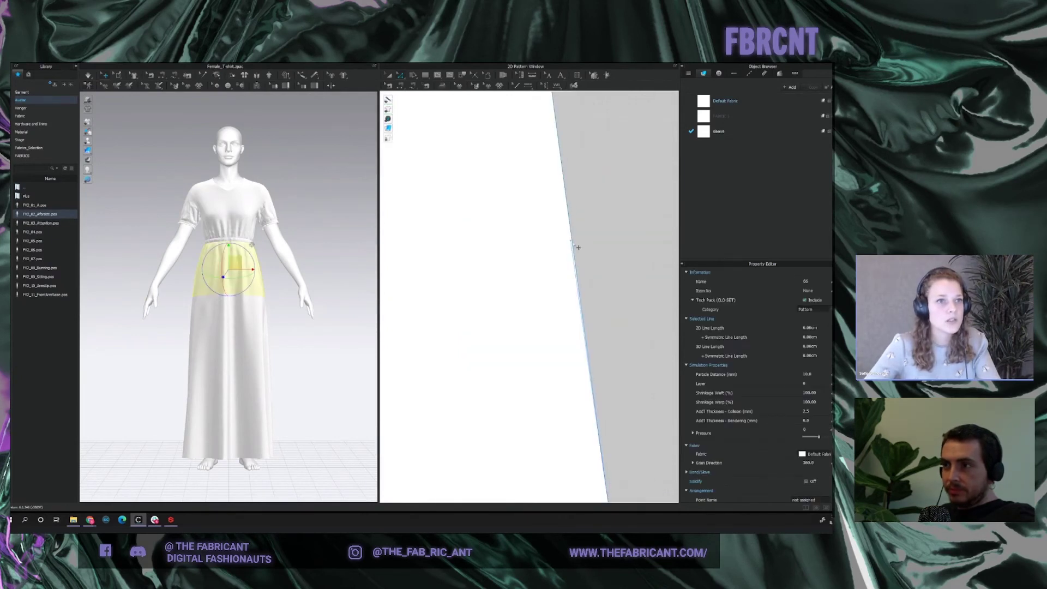
left_click(608, 256)
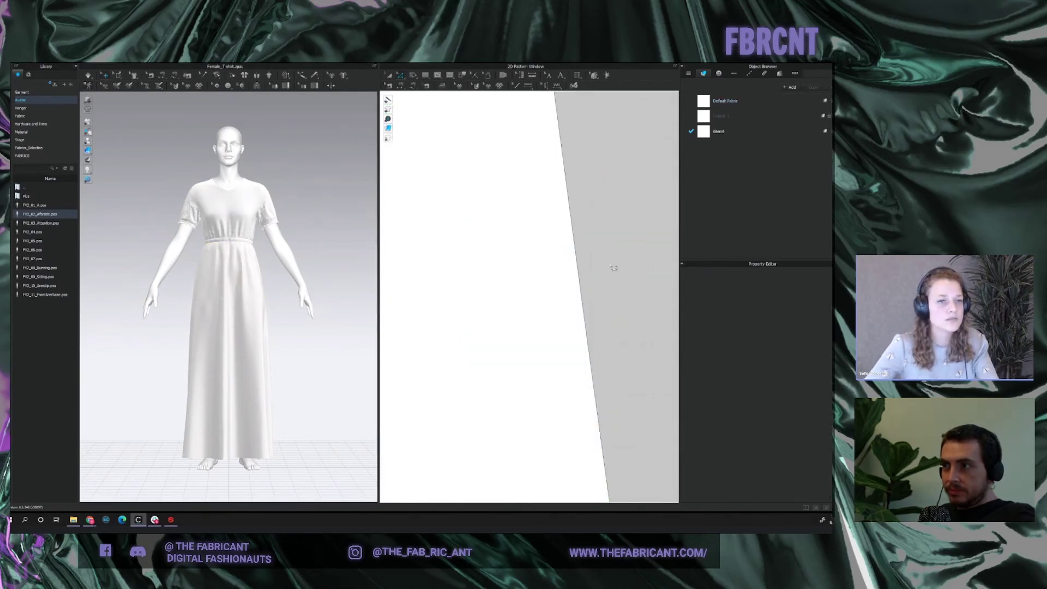
Straighten the side of the front skirt's top tier by moving its lower corner inward, and try the same on the second tier.
scroll(628, 271, "down", 4)
scroll(628, 271, "down", 3)
scroll(635, 299, "up", 3)
left_click(621, 329)
left_click_drag(621, 330, 602, 330)
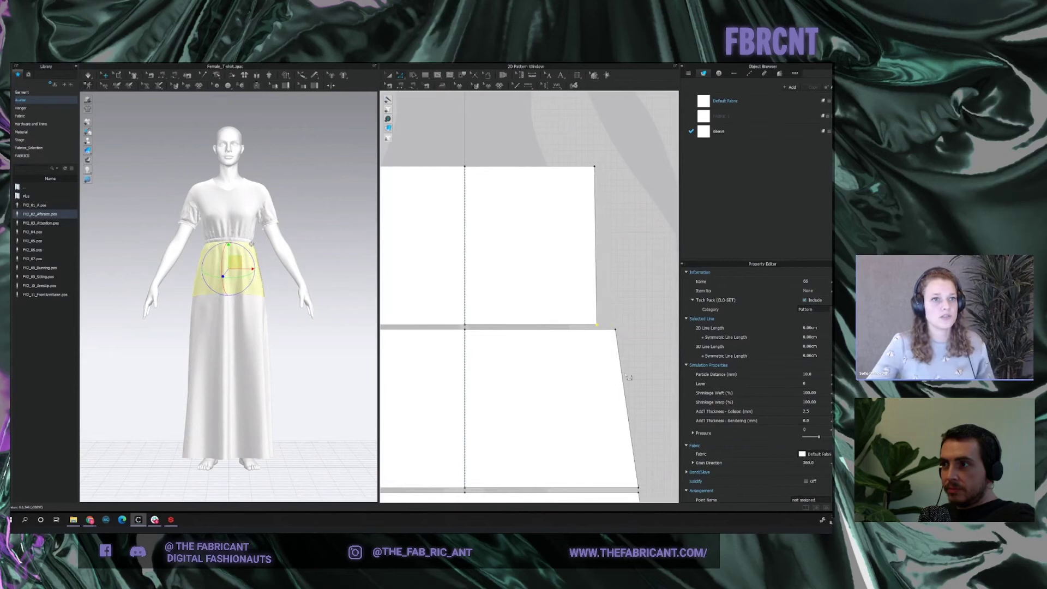
scroll(628, 380, "down", 5)
scroll(644, 426, "up", 3)
left_click_drag(613, 426, 594, 426)
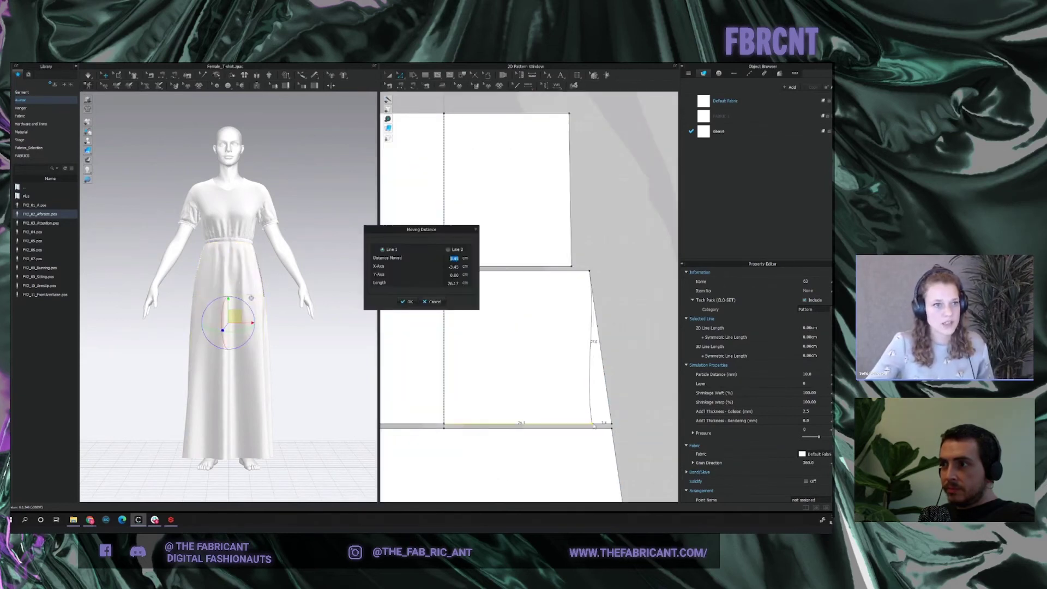
left_click(434, 302)
Delete all the front and back skirt panels below the bodice.
scroll(531, 372, "down", 8)
left_click(551, 365)
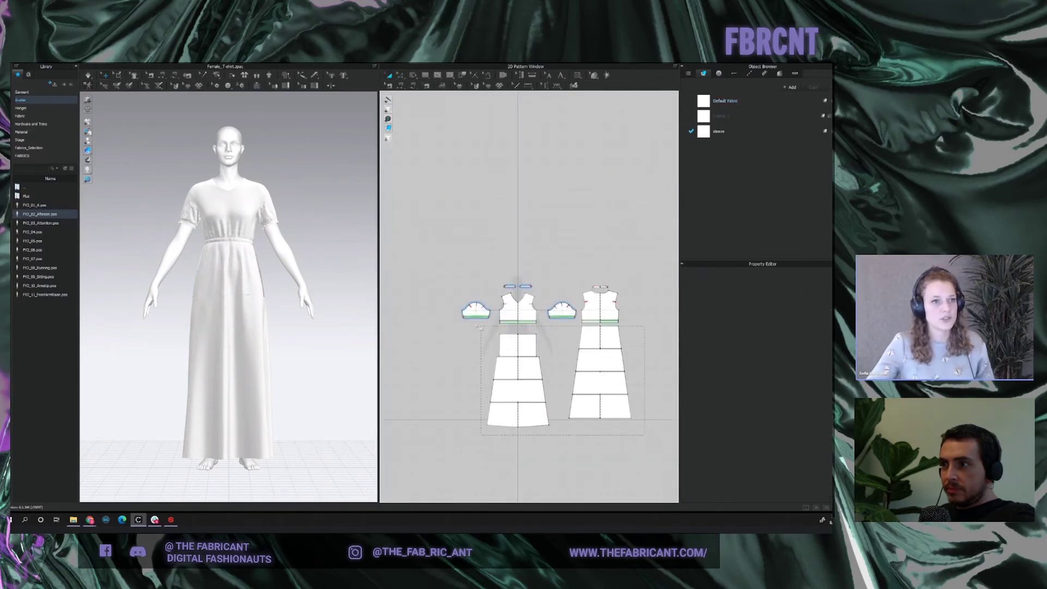
left_click_drag(475, 328, 475, 329)
key("Delete")
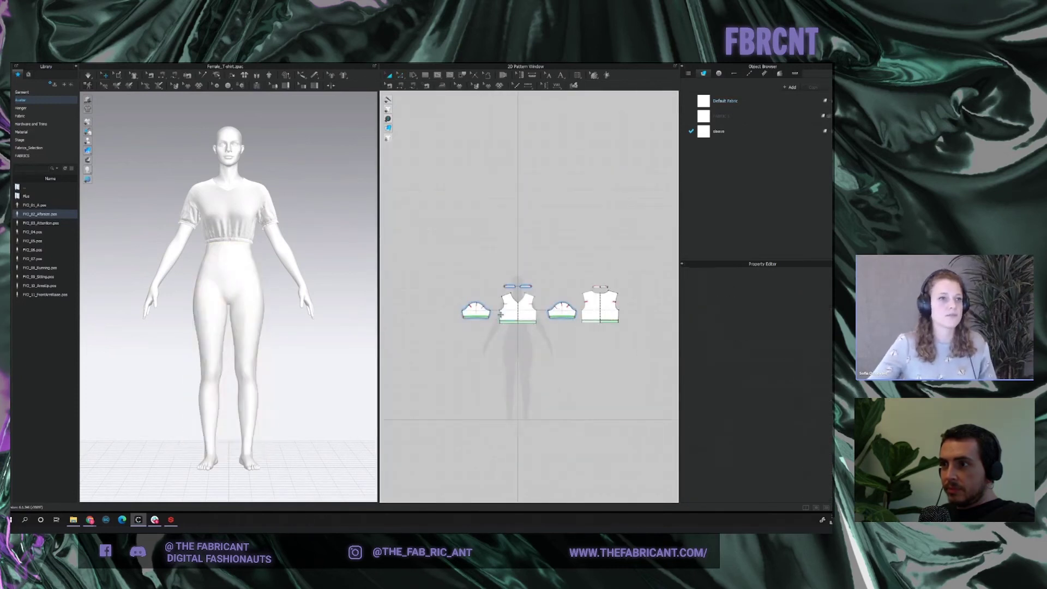
Draw a rectangular skirt panel about 106 cm long below the front bodice and narrow it to half width at the centre line.
scroll(500, 314, "up", 2)
key("s")
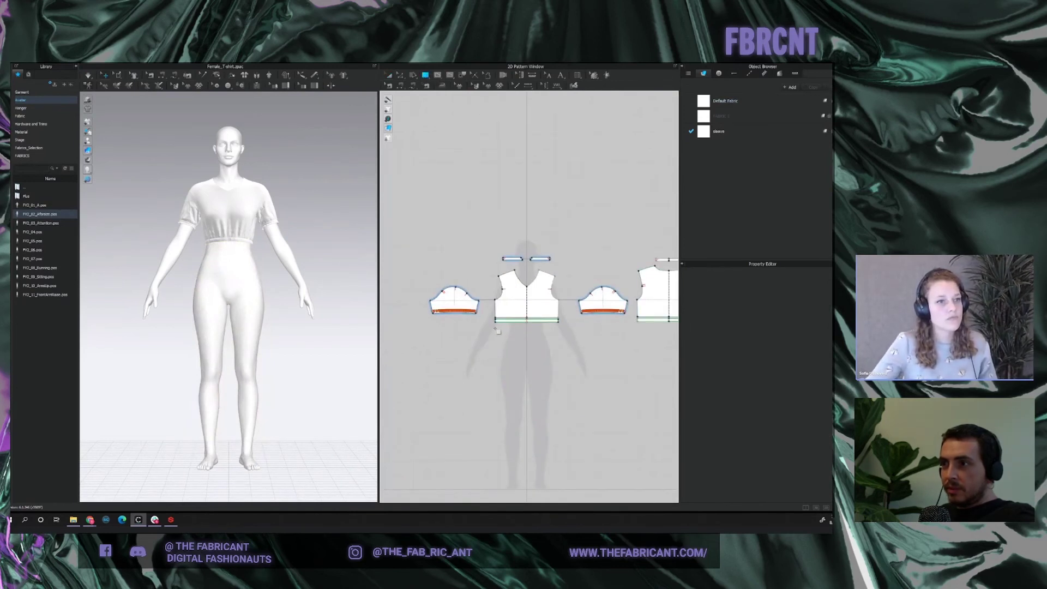
left_click_drag(495, 327, 559, 479)
key("a")
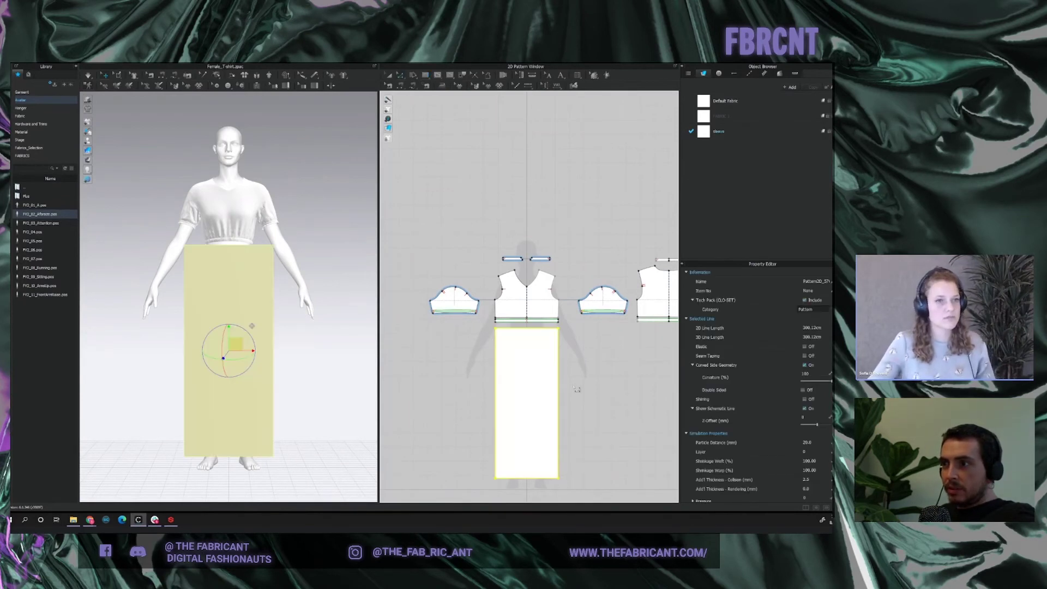
left_click(561, 387)
left_click_drag(562, 386, 539, 385)
Offset the half panel's upper edge as three extended internal lines spaced 26 cm apart.
left_click(518, 328)
right_click(515, 328)
left_click(562, 394)
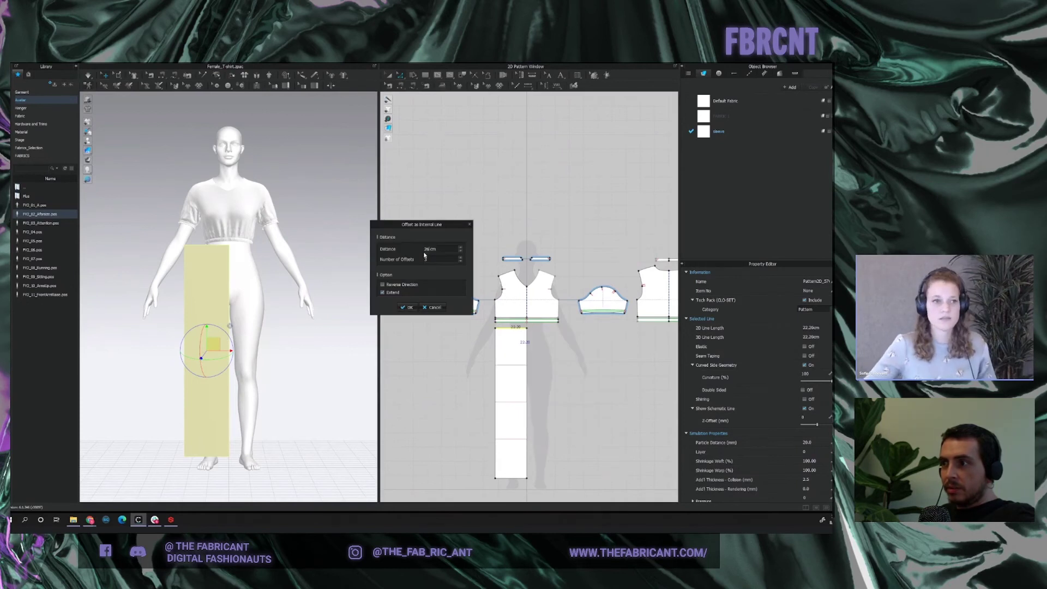
left_click(407, 307)
left_click(587, 392)
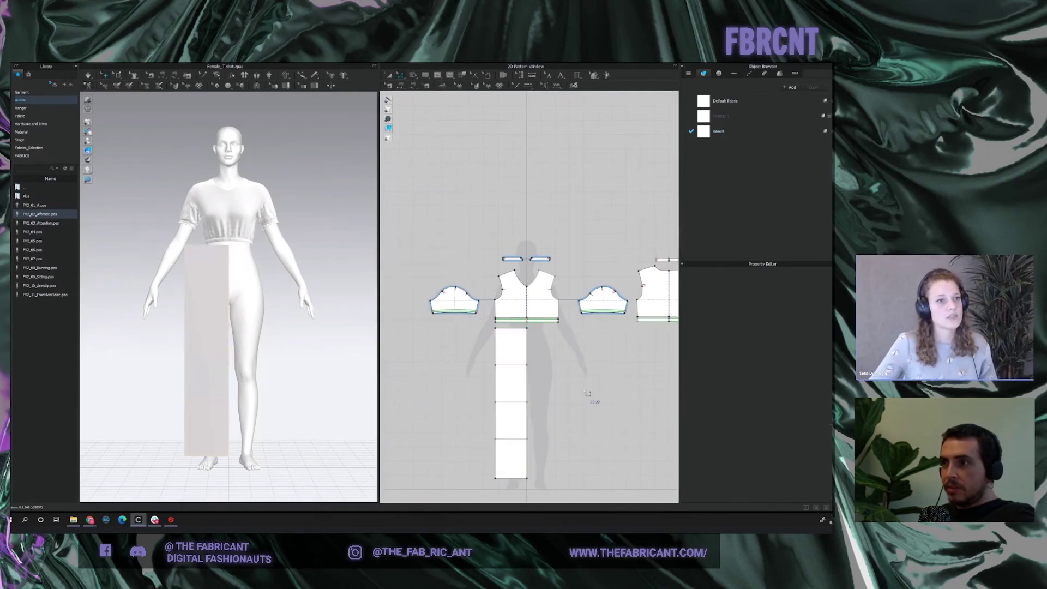
Try to cut and sew the half panel along its three internal lines.
left_click(516, 365)
left_click(517, 404, "shift")
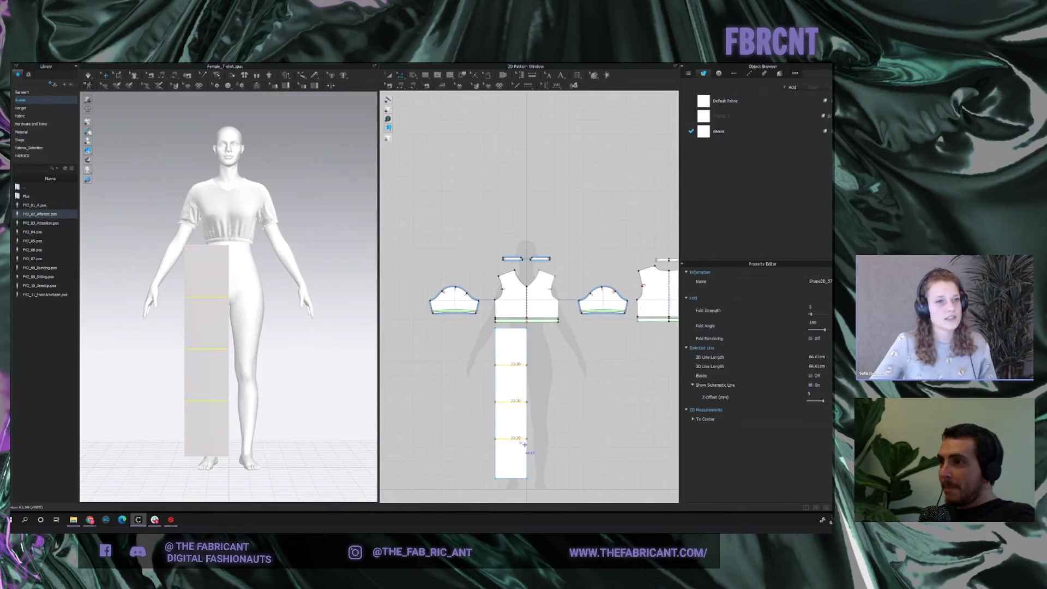
right_click(521, 447)
left_click(572, 368)
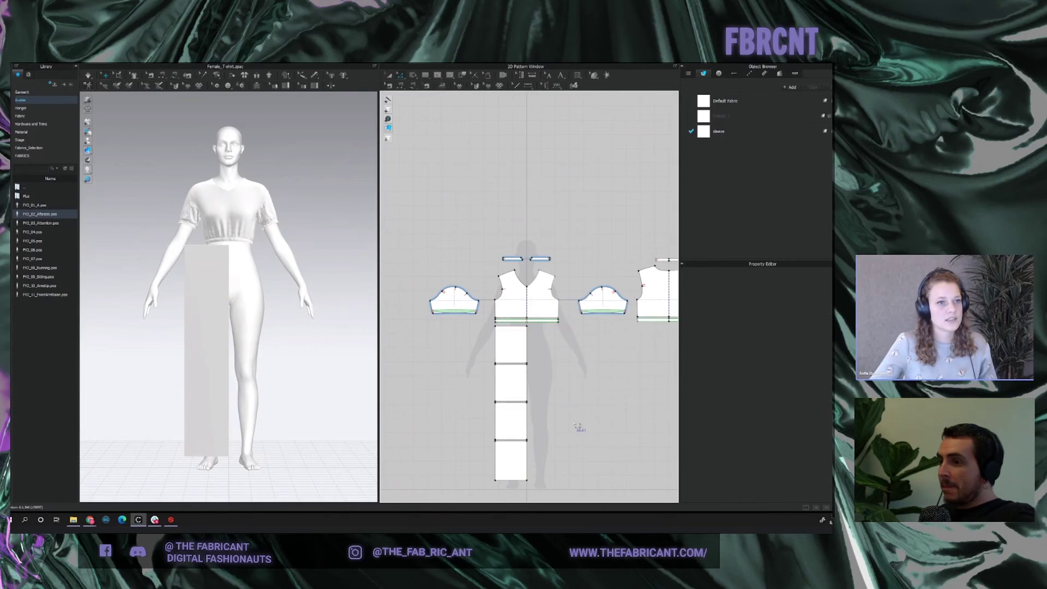
key("ctrl+z")
Unfold the half panel along its centre edge with symmetric editing and sewing.
left_click(527, 353)
right_click(527, 350)
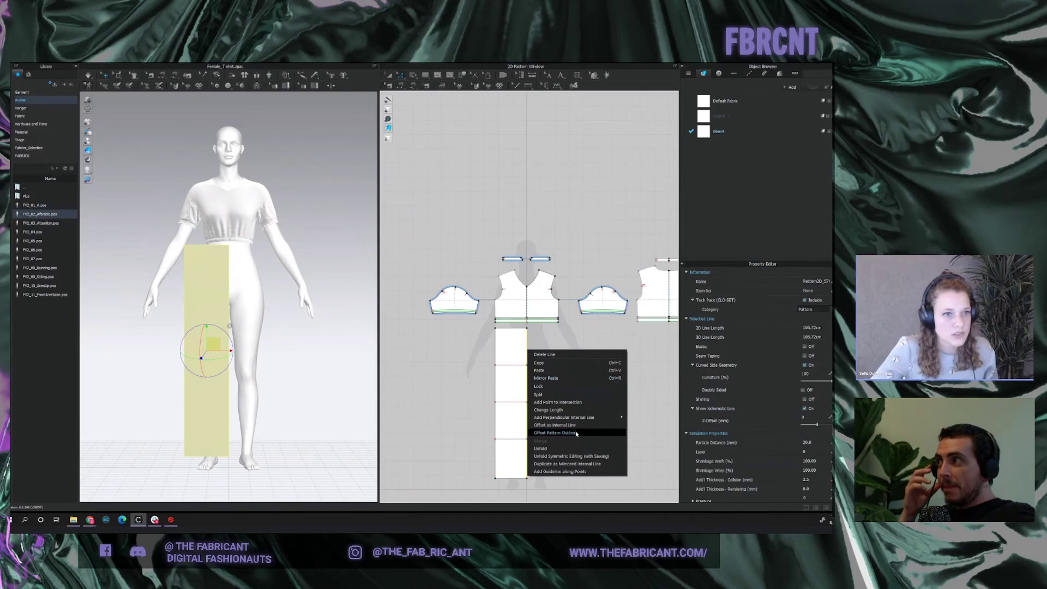
left_click(572, 456)
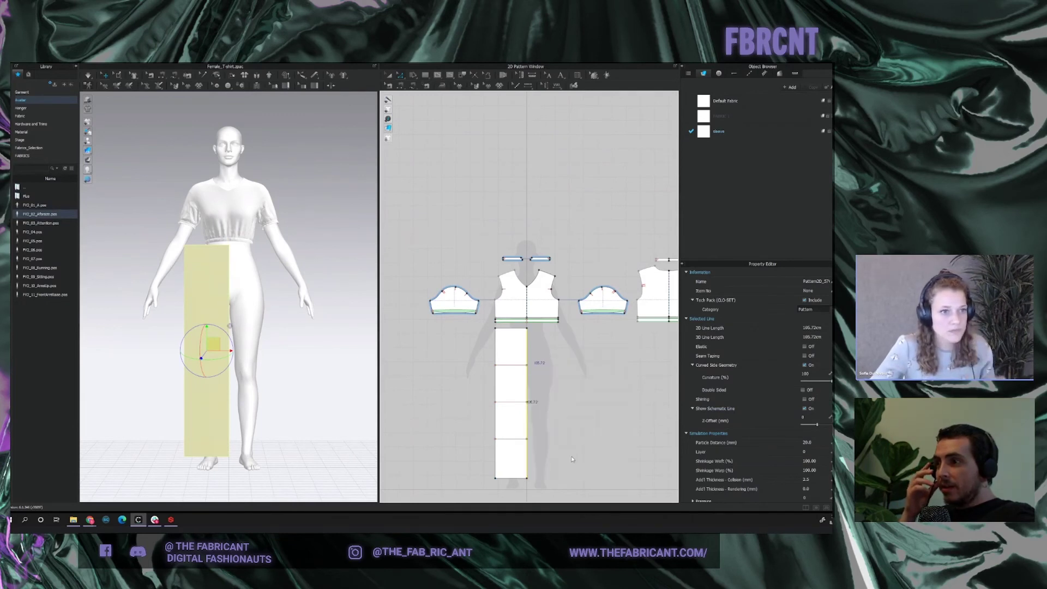
Cut and sew the unfolded front panel along its three internal lines to split it into four tiers.
left_click(515, 365)
left_click(516, 401, "shift")
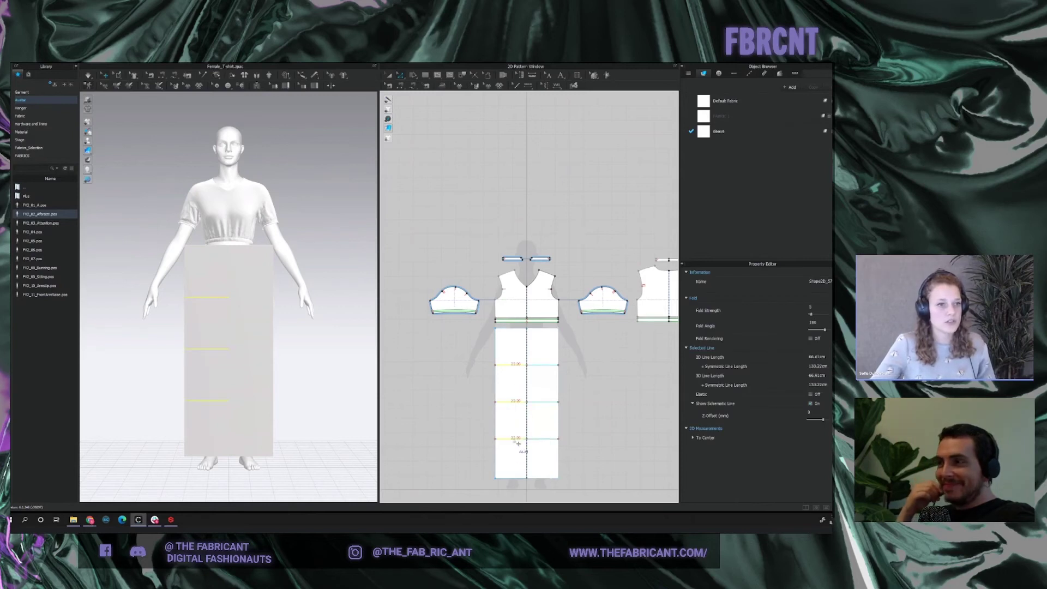
right_click(517, 443)
left_click(548, 367)
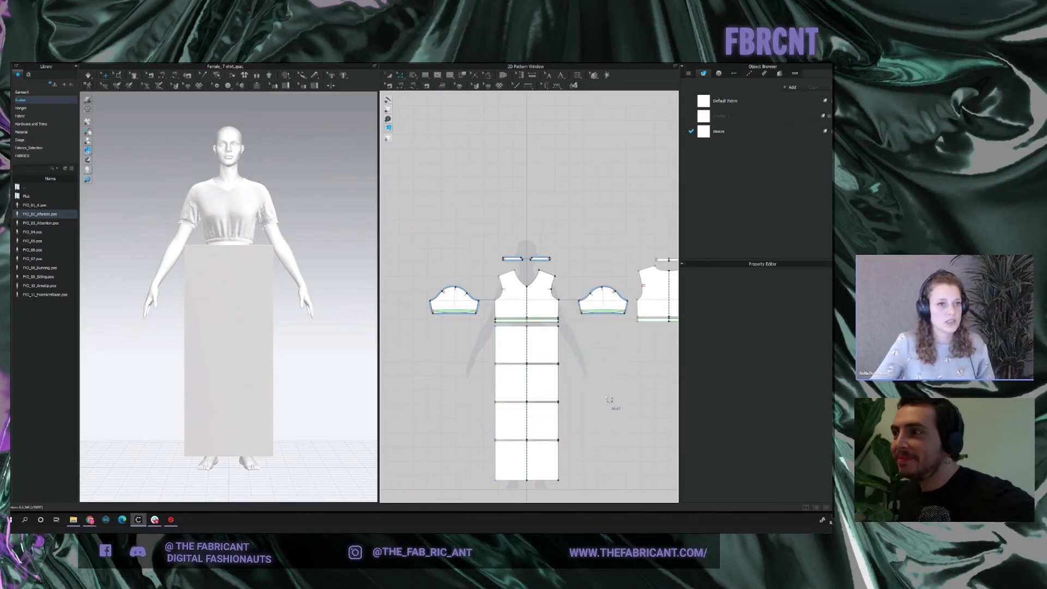
Widen the second, third and fourth front tiers outward symmetrically, making each one wider than the tier above.
left_click(493, 385)
left_click_drag(493, 385, 483, 385)
scroll(483, 385, "up", 5)
scroll(484, 384, "down", 5)
left_click(503, 445)
left_click_drag(503, 445, 467, 484)
left_click(503, 480)
scroll(534, 471, "down", 3)
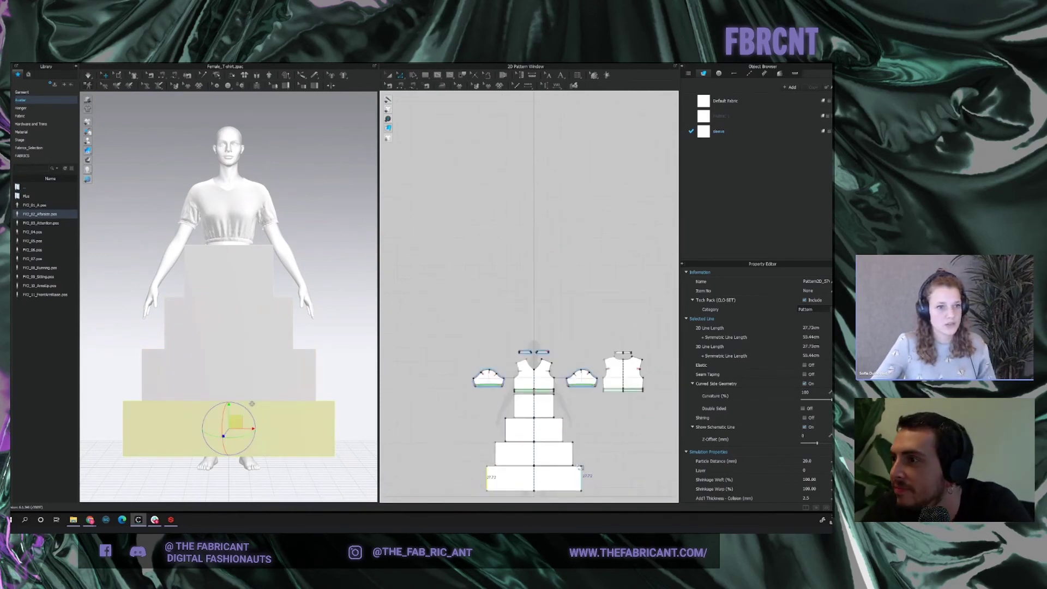
Sew the upper edge of the top front tier to the lower edge of the front waistband.
scroll(564, 432, "up", 4)
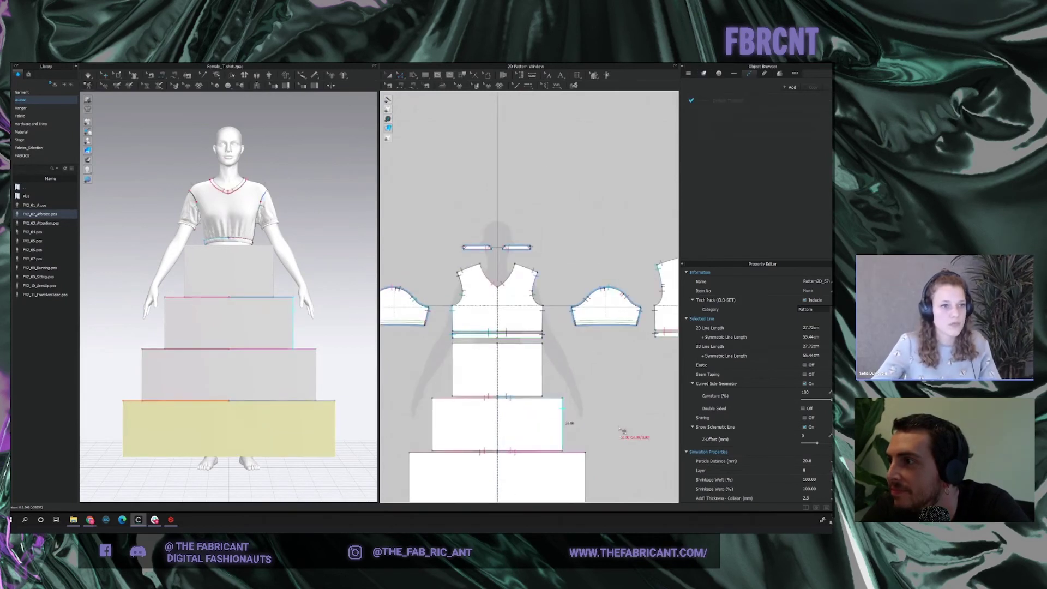
scroll(600, 431, "down", 2)
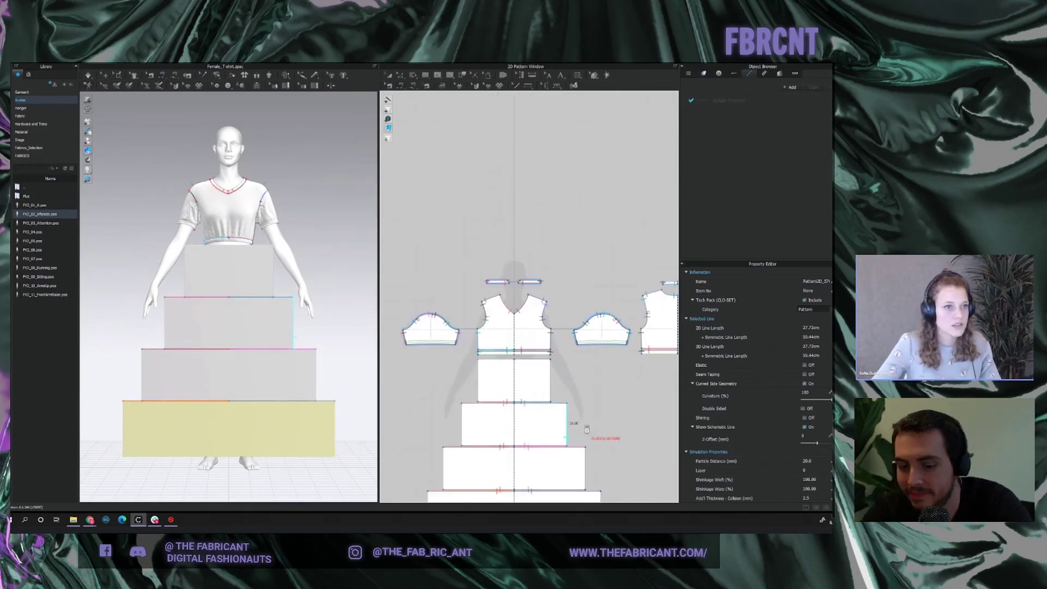
scroll(561, 355, "up", 4)
left_click(434, 312)
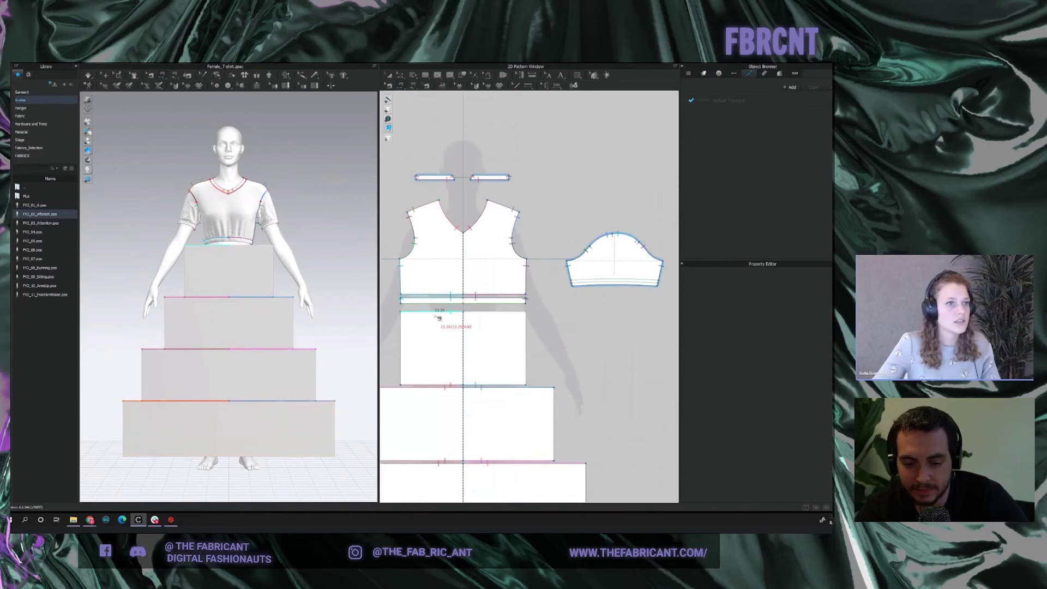
left_click(436, 305)
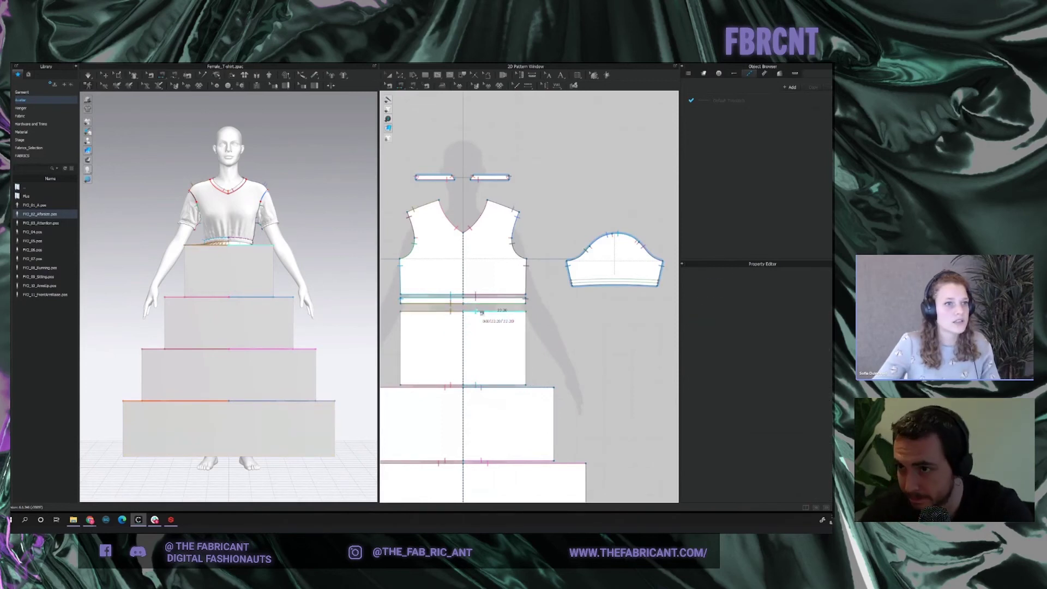
scroll(560, 363, "down", 3)
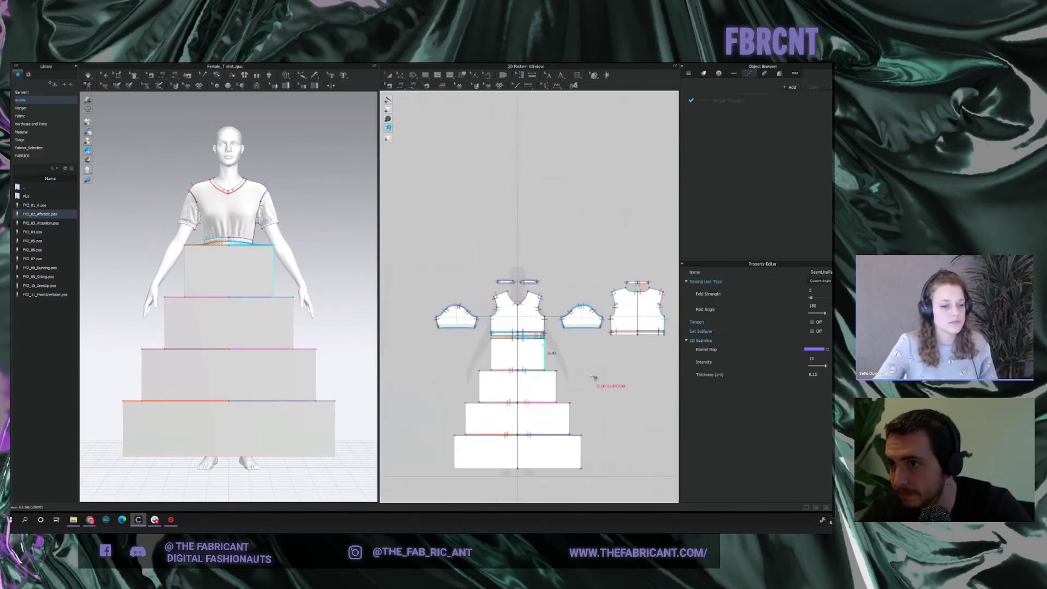
Copy all four front skirt tiers and paste them beneath the back bodice pattern.
left_click(593, 423)
left_click(594, 464)
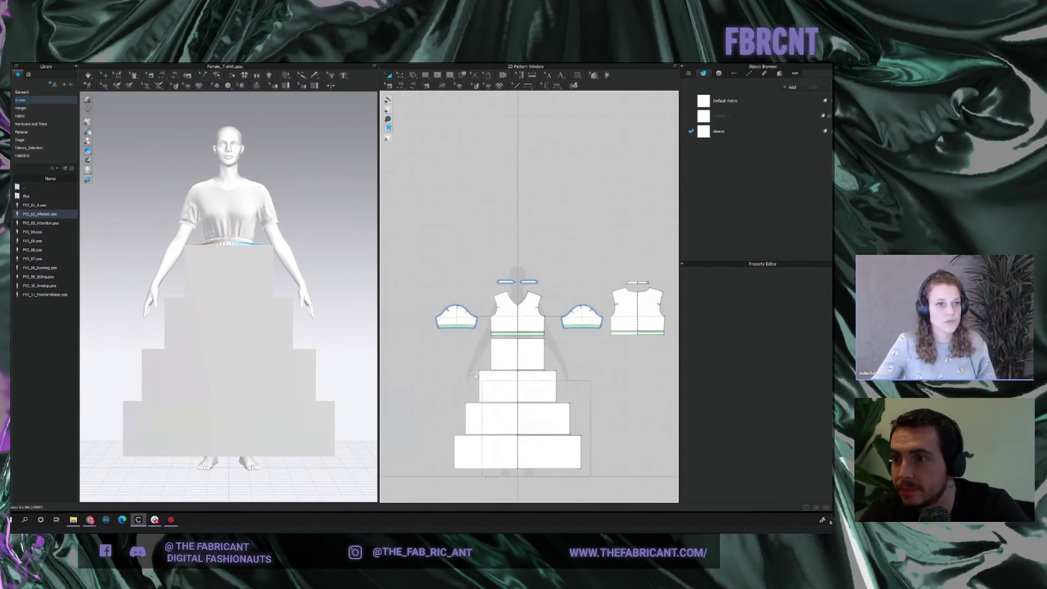
left_click_drag(435, 341, 434, 339)
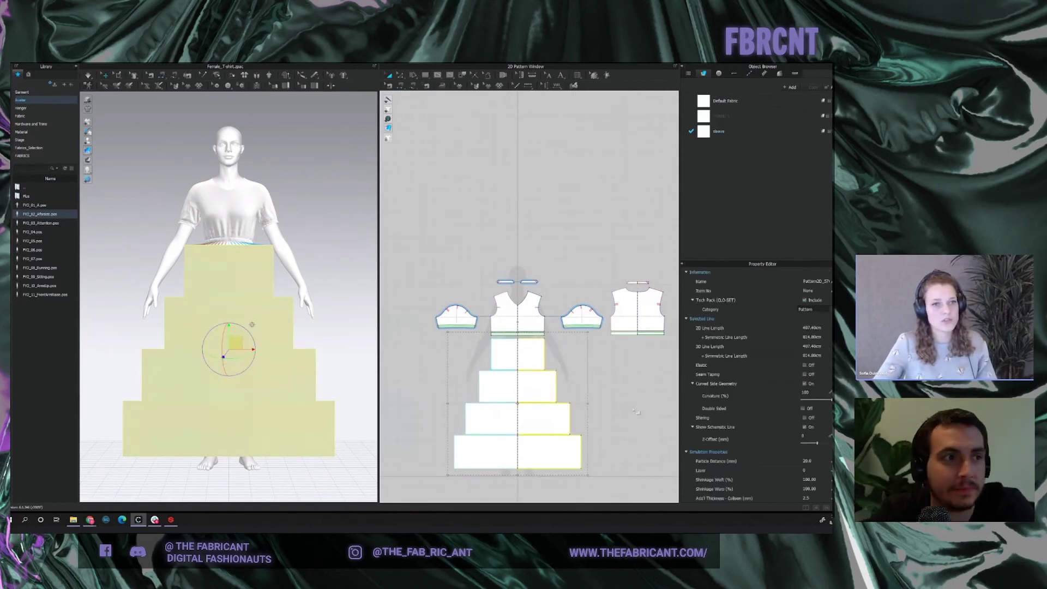
middle_click_drag(633, 410, 624, 402)
key("ctrl+v")
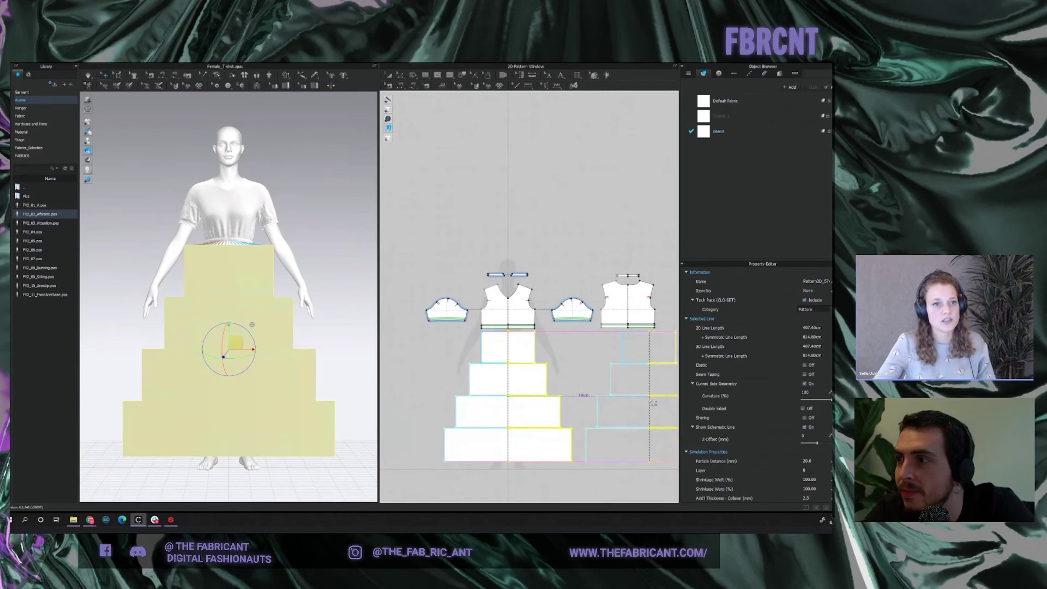
left_click(652, 402)
Move the copied back tiers sideways in the 3D view to centre them on the avatar.
key("8")
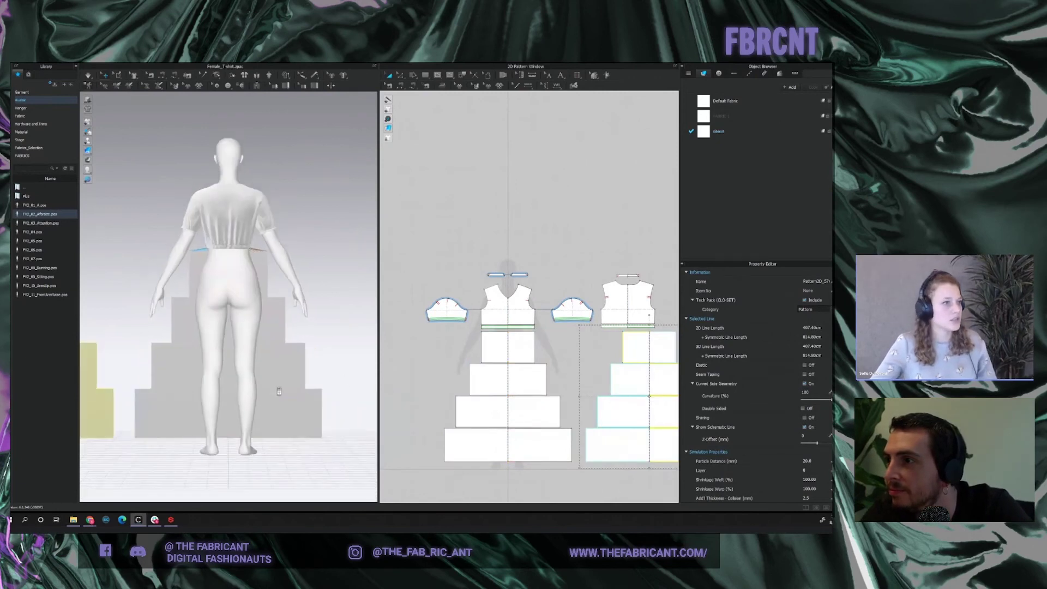
scroll(278, 391, "down", 5)
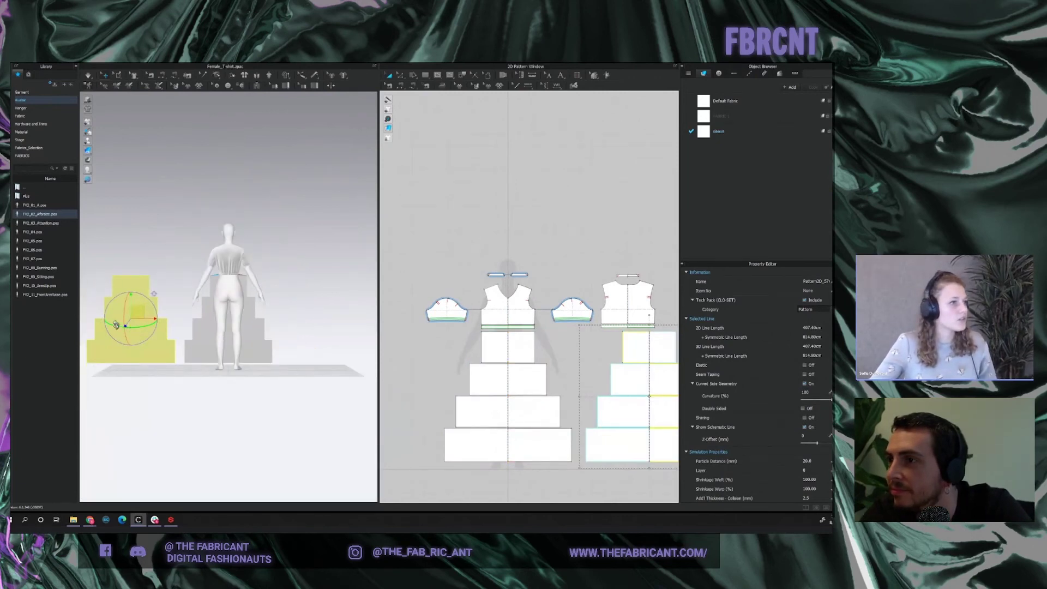
left_click_drag(114, 326, 248, 334)
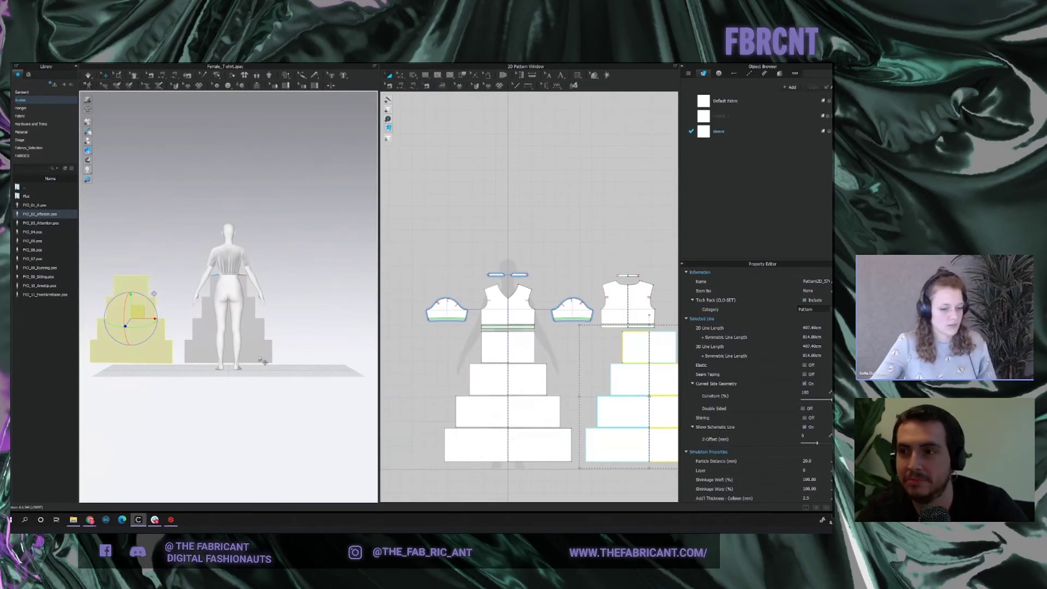
left_click_drag(149, 324, 247, 327)
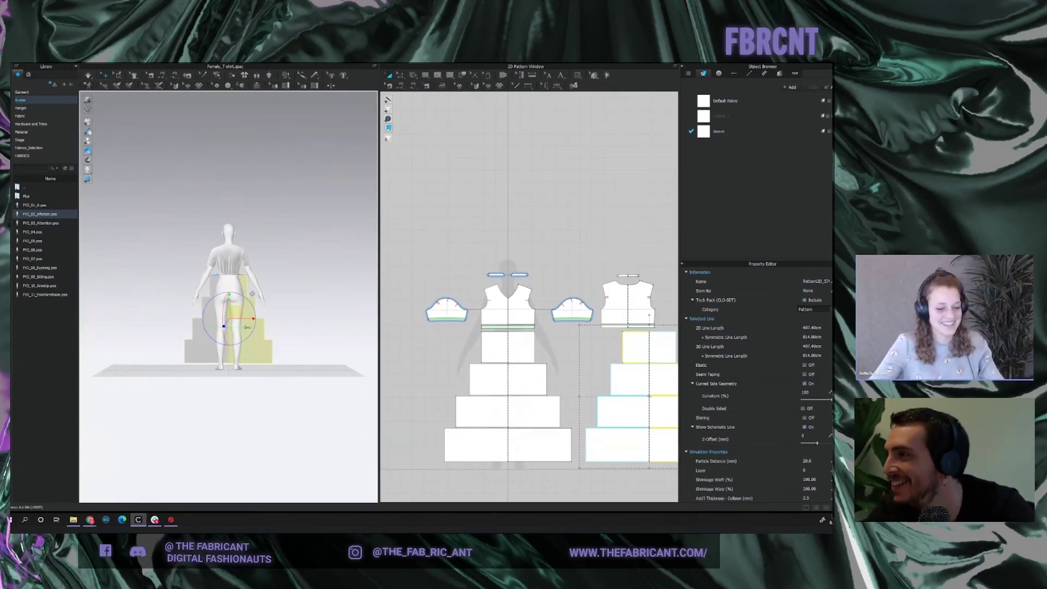
Move the copied back tiers behind the avatar in the 3D view, lined up below the back bodice.
key("6")
left_click_drag(213, 323, 312, 323)
left_click_drag(293, 358, 295, 324)
left_click(340, 358)
key("8")
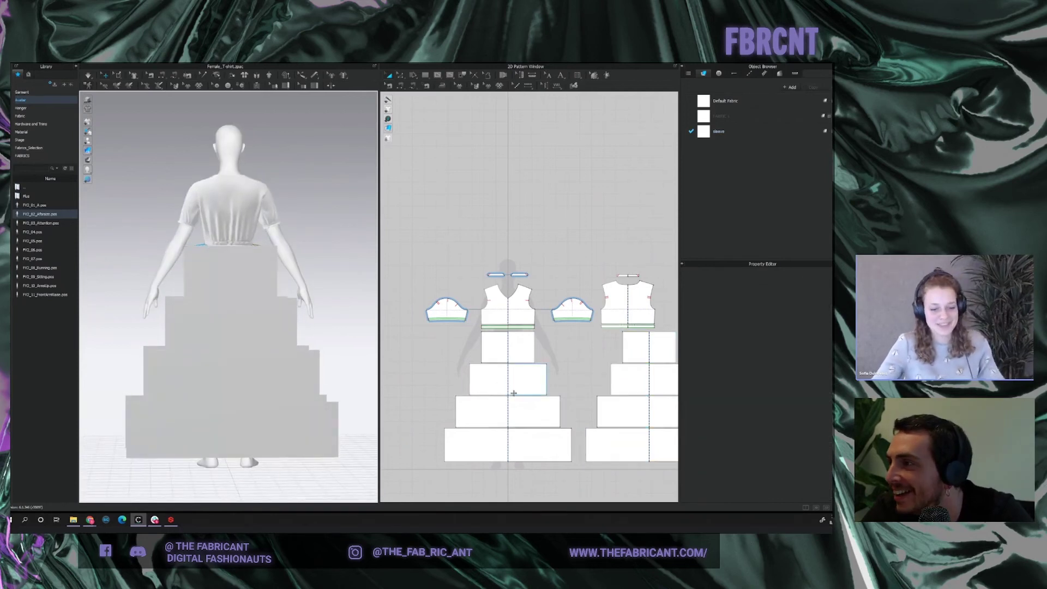
Sew the side edges of the four front skirt tiers to the matching side edges of the back tiers.
key("b")
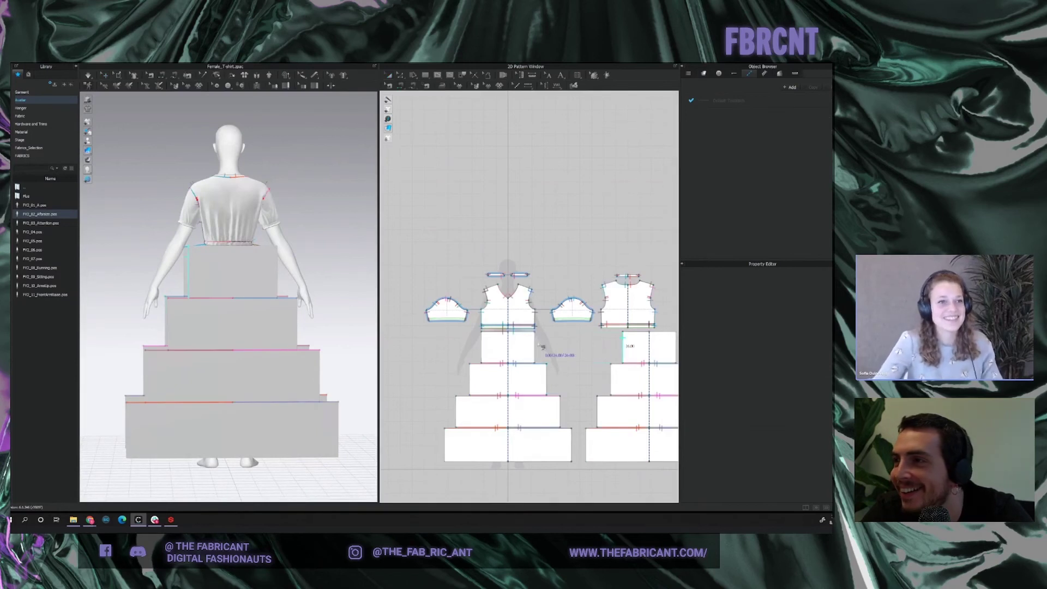
left_click(547, 375)
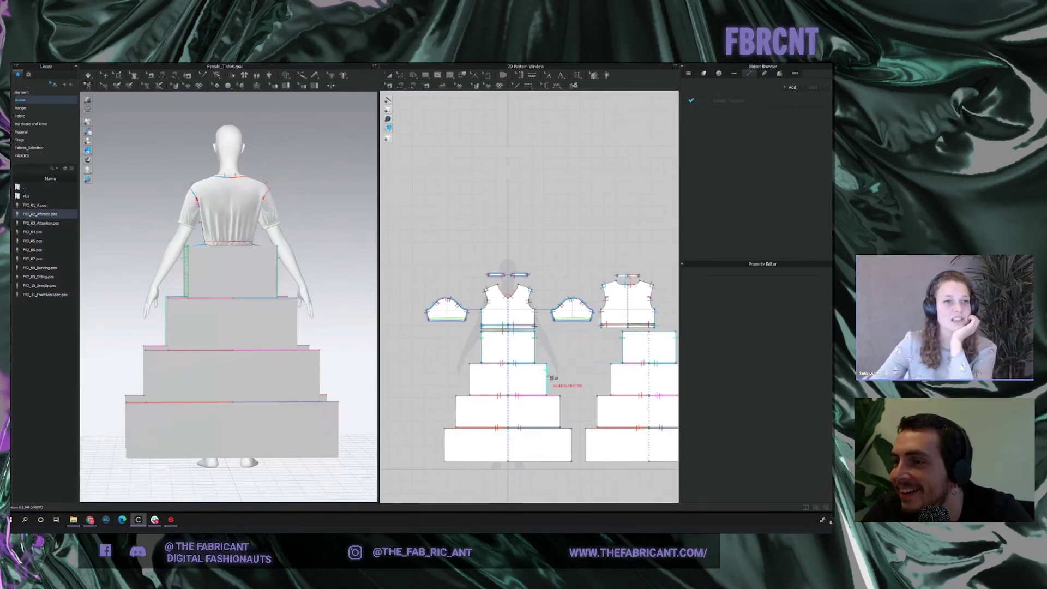
left_click(611, 375)
left_click(560, 407)
left_click(597, 409)
left_click(571, 446)
left_click(589, 448)
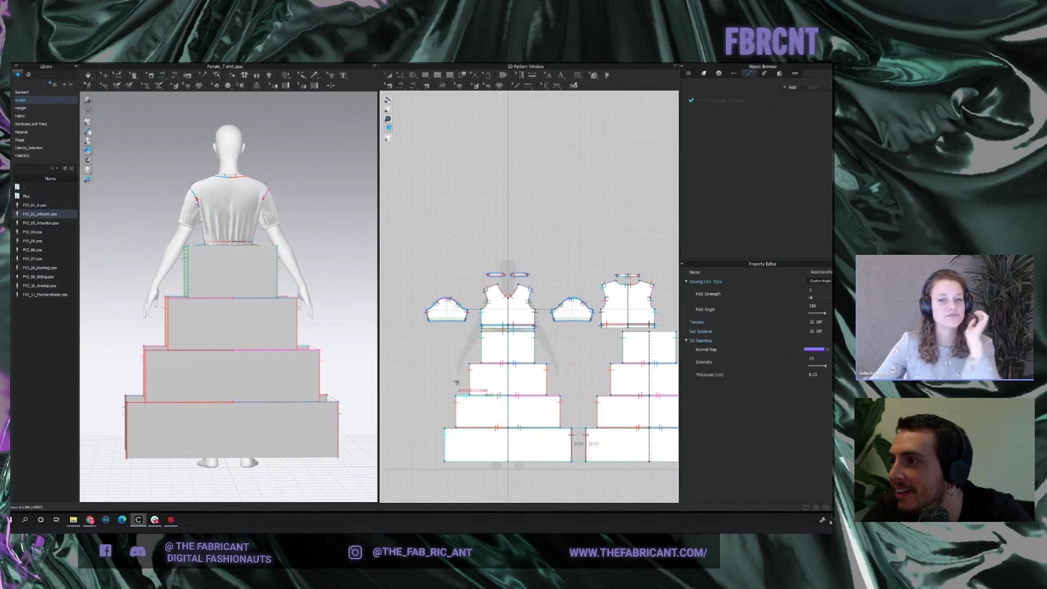
Sew the top back tier to the lower edge of the back waistband and simulate the dress's drape.
key("space")
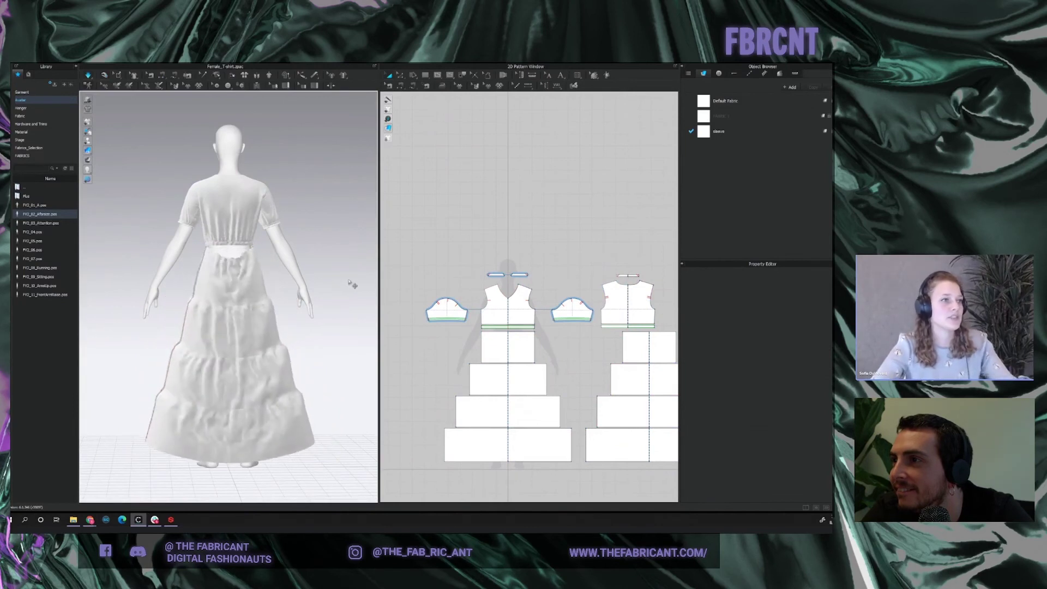
scroll(638, 339, "up", 3)
left_click(627, 320)
key("space")
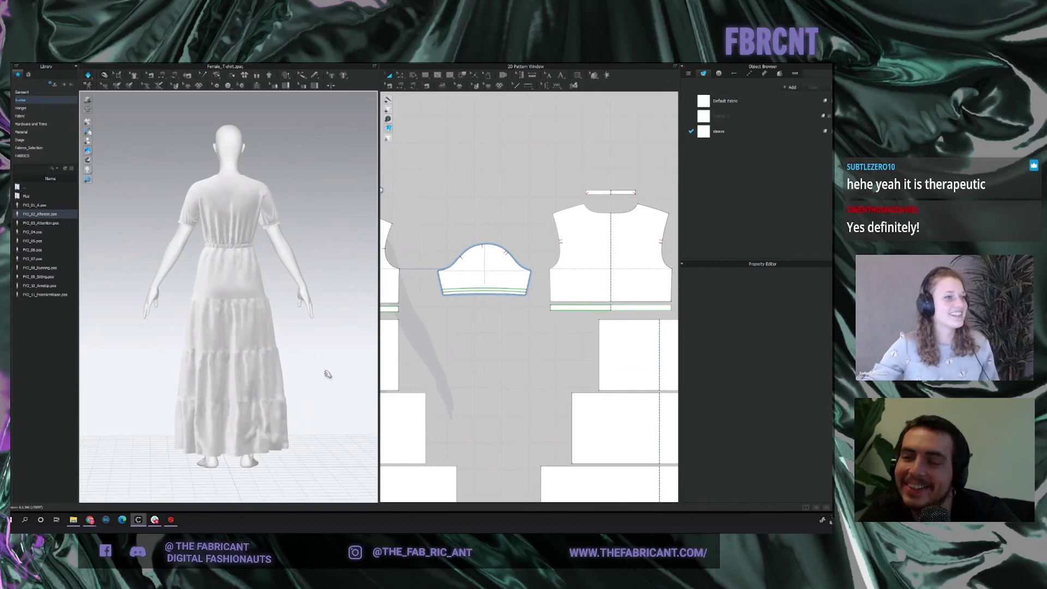
left_click(268, 450)
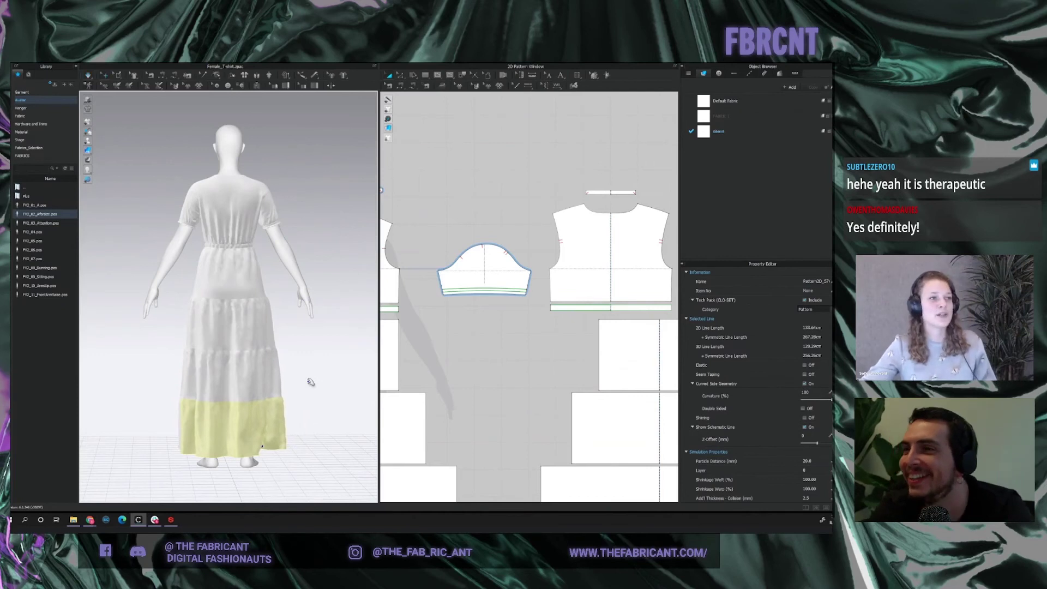
left_click(310, 381)
key("2")
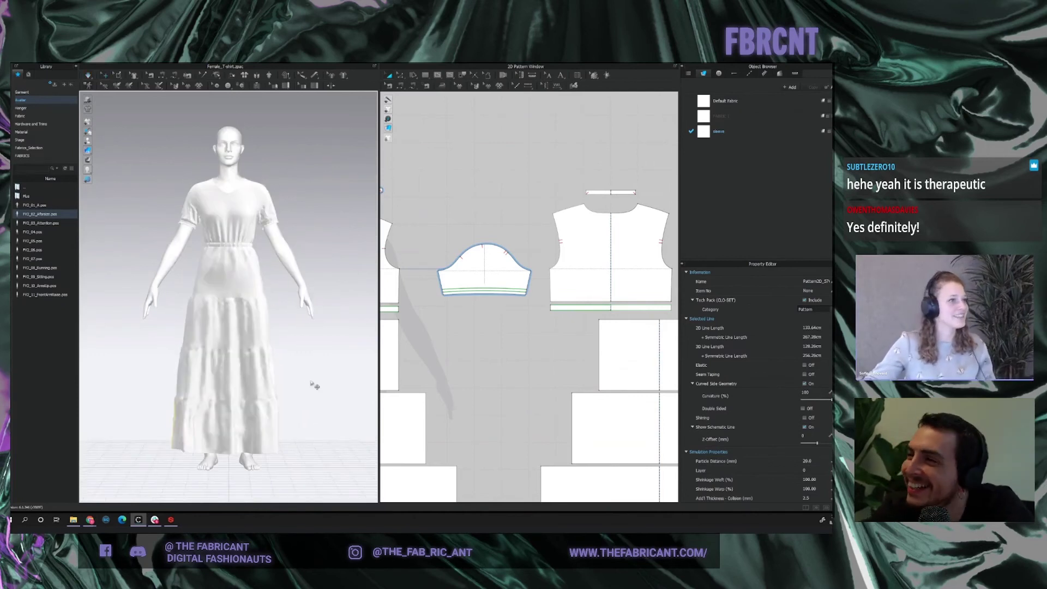
scroll(314, 385, "up", 3)
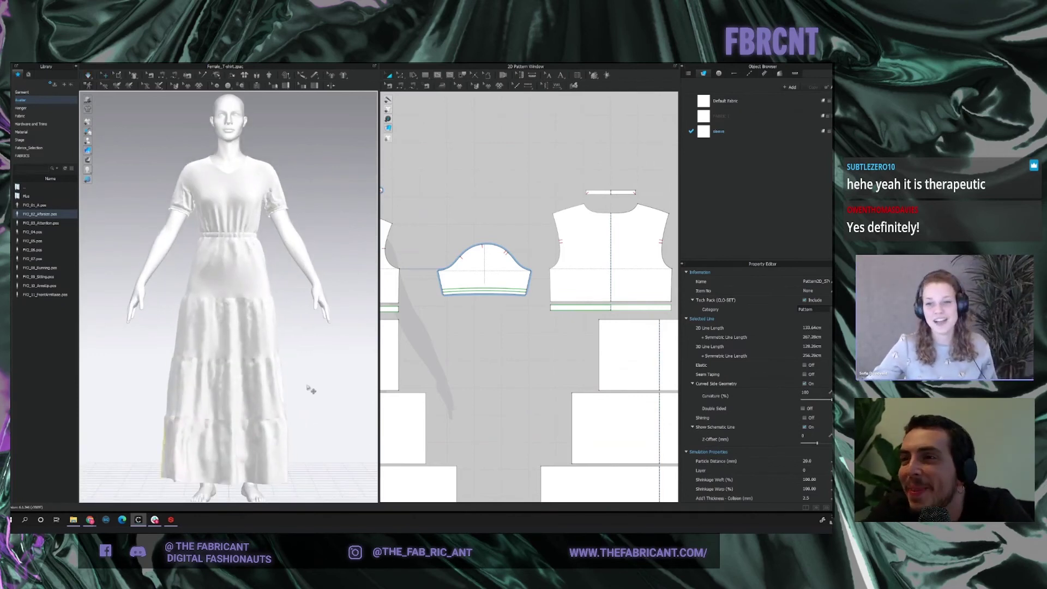
Set the particle distance of all front and back skirt tiers to 10 mm and simulate the dress again.
scroll(482, 400, "down", 3)
left_click_drag(489, 376, 542, 379)
scroll(496, 382, "down", 2)
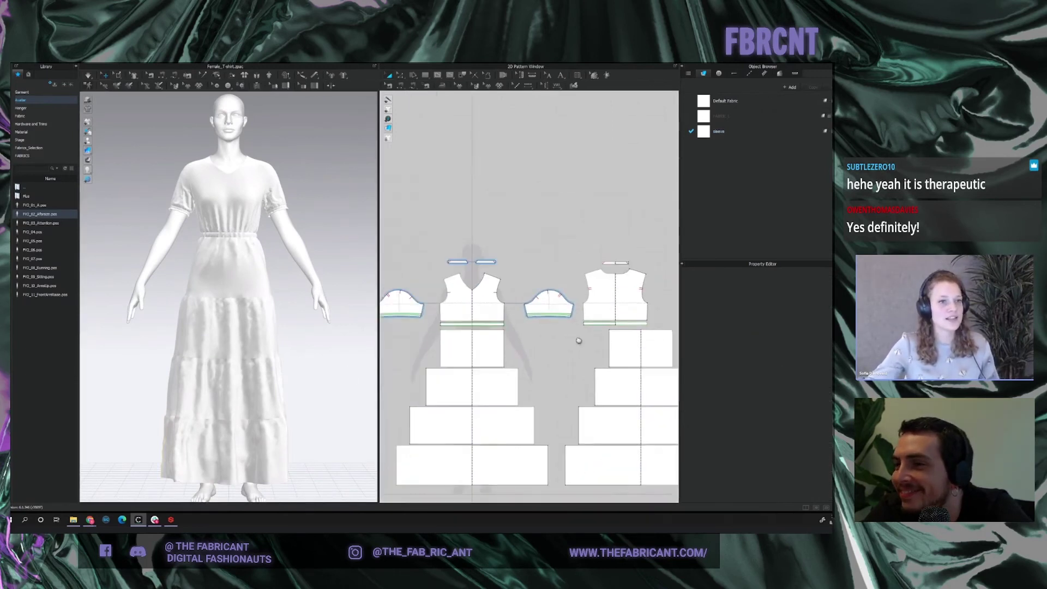
scroll(525, 343, "up", 3)
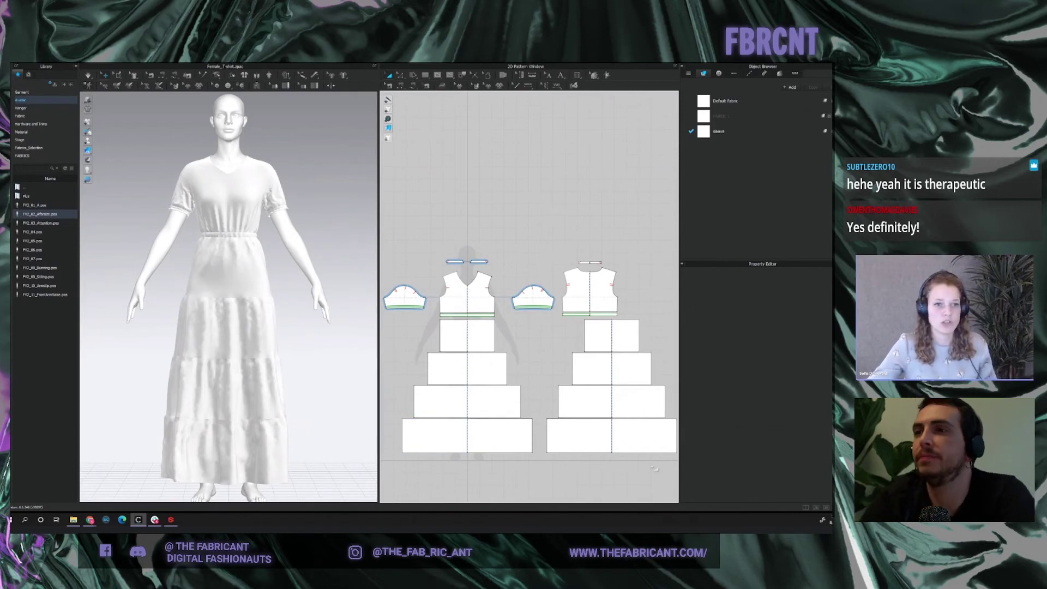
scroll(654, 468, "down", 2)
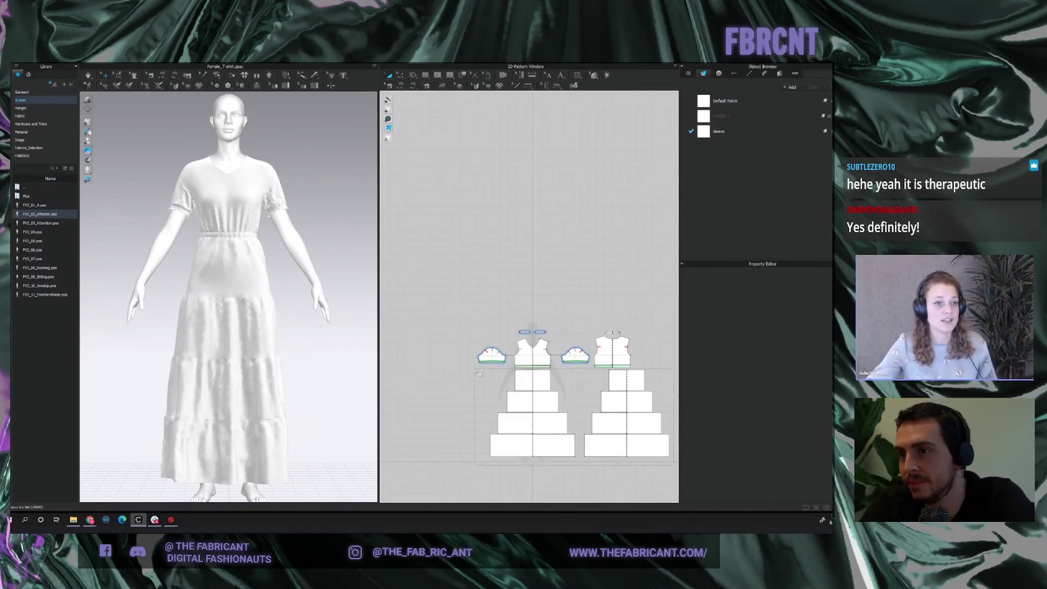
left_click_drag(477, 372, 477, 372)
left_click(815, 464)
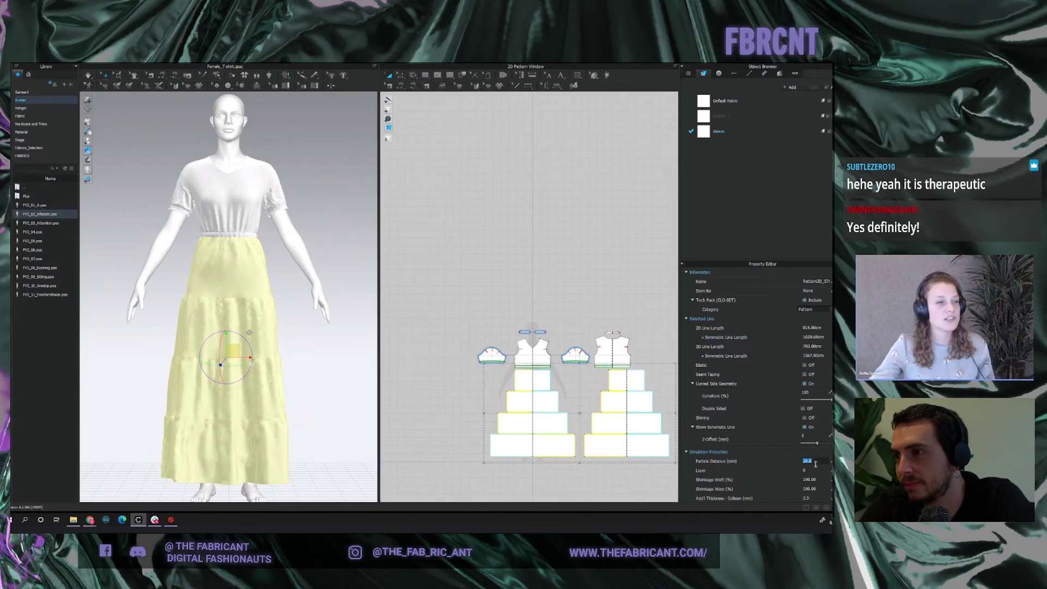
type("10")
key("Return")
left_click(336, 343)
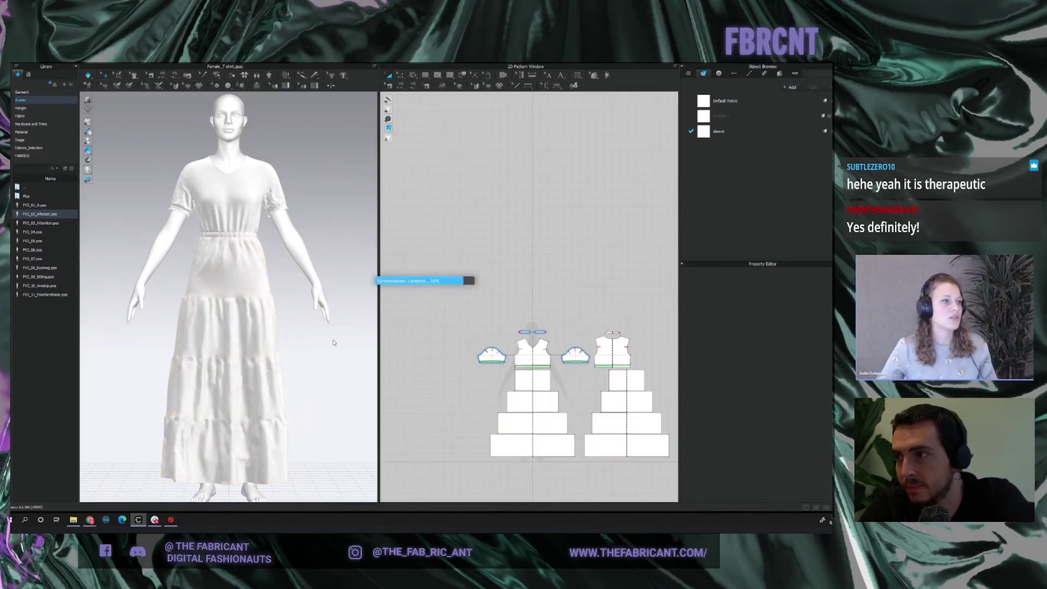
key("space")
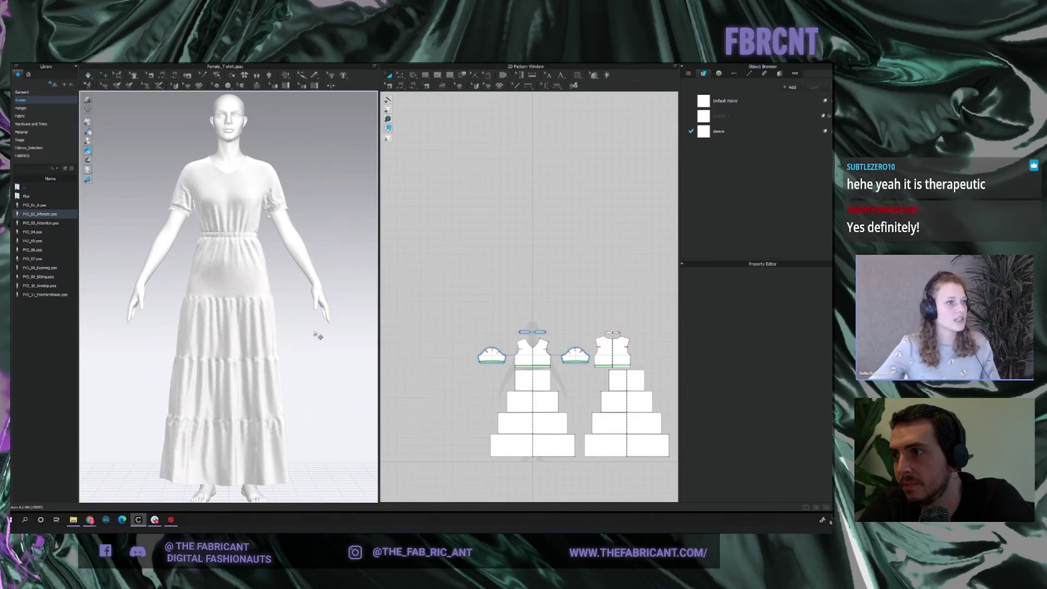
Try elastic with a ratio of 100 on the lower edge of the top front tier and simulate the result.
right_click(294, 299)
key("Escape")
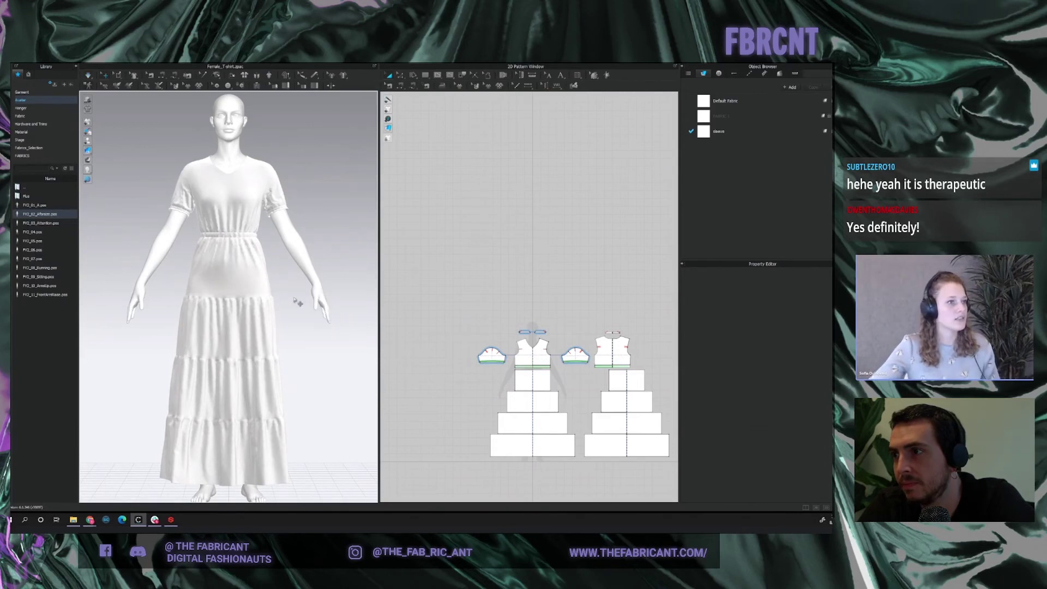
scroll(305, 302, "up", 2)
scroll(310, 305, "down", 2)
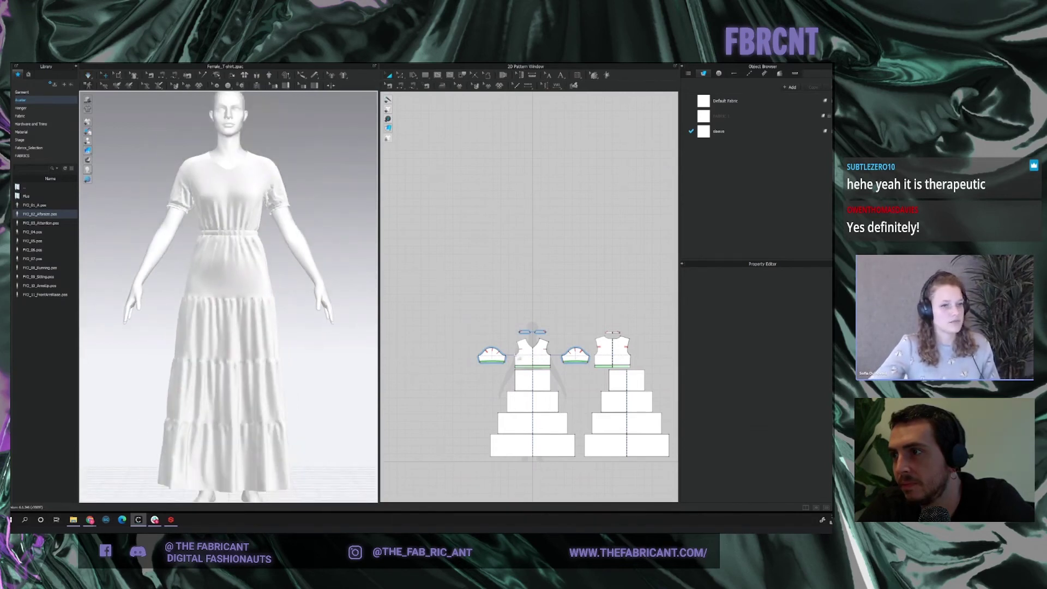
scroll(572, 402, "up", 3)
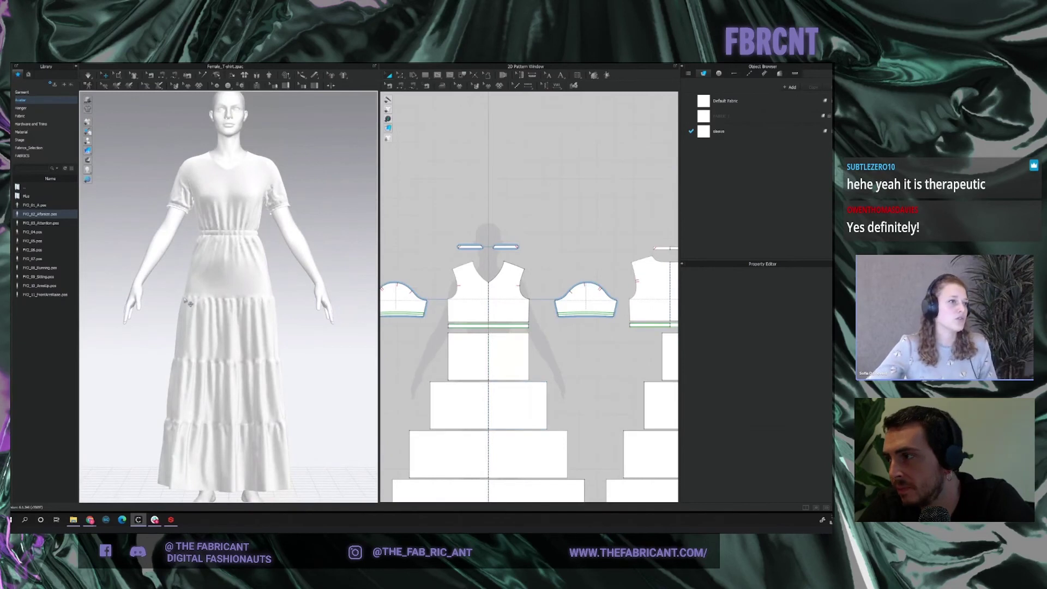
right_click_drag(221, 326, 220, 316)
scroll(218, 316, "up", 4)
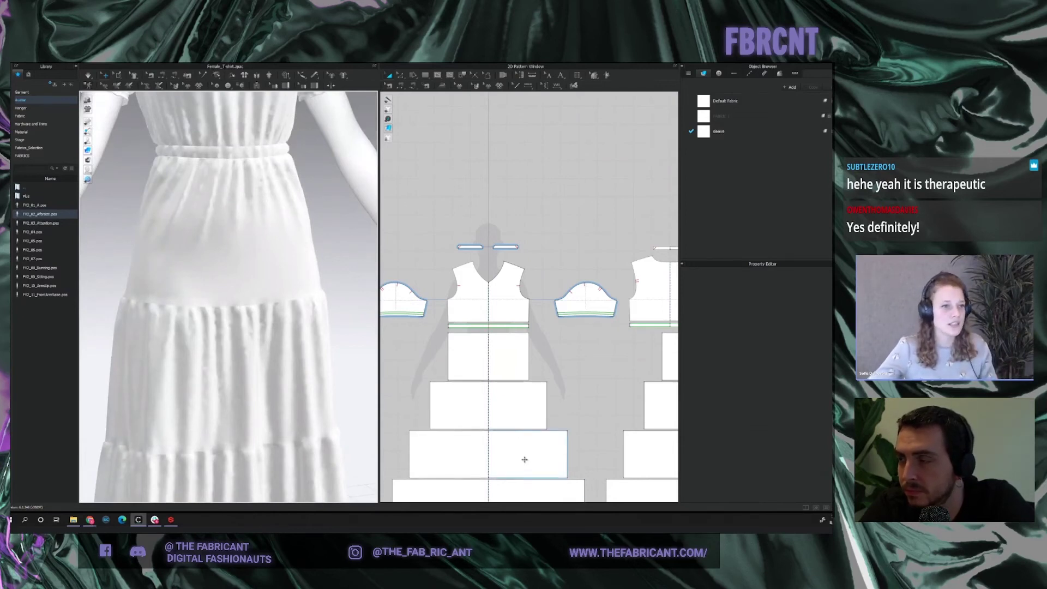
scroll(523, 460, "up", 4)
scroll(521, 408, "down", 1)
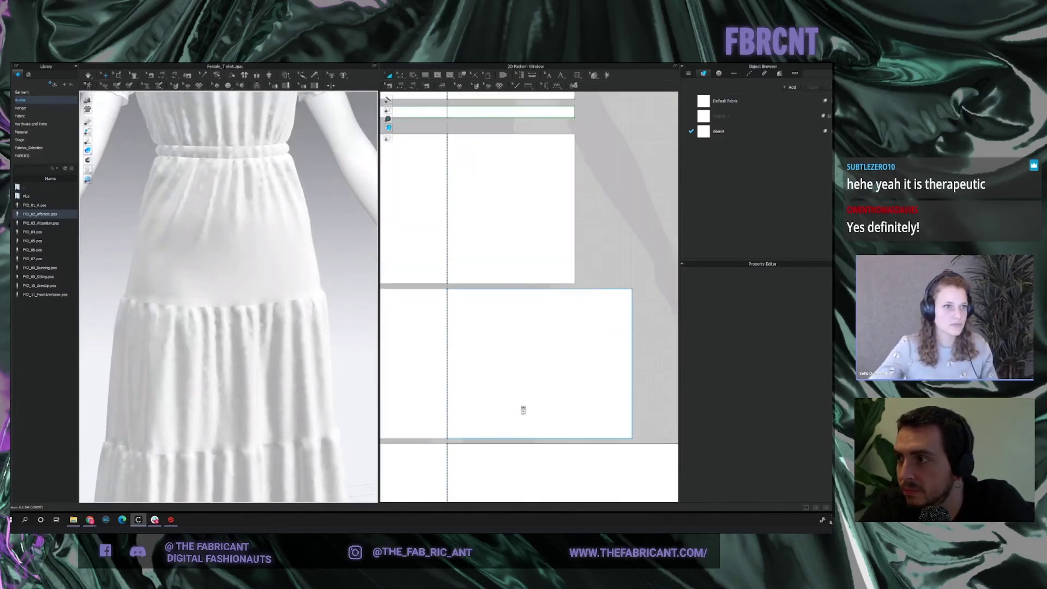
left_click(529, 289)
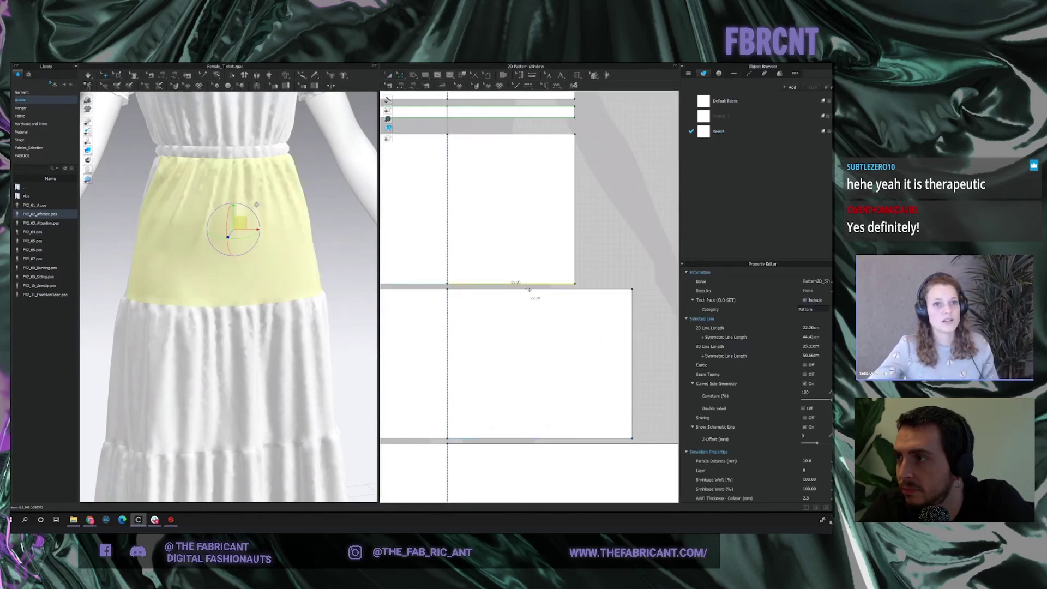
left_click(804, 365)
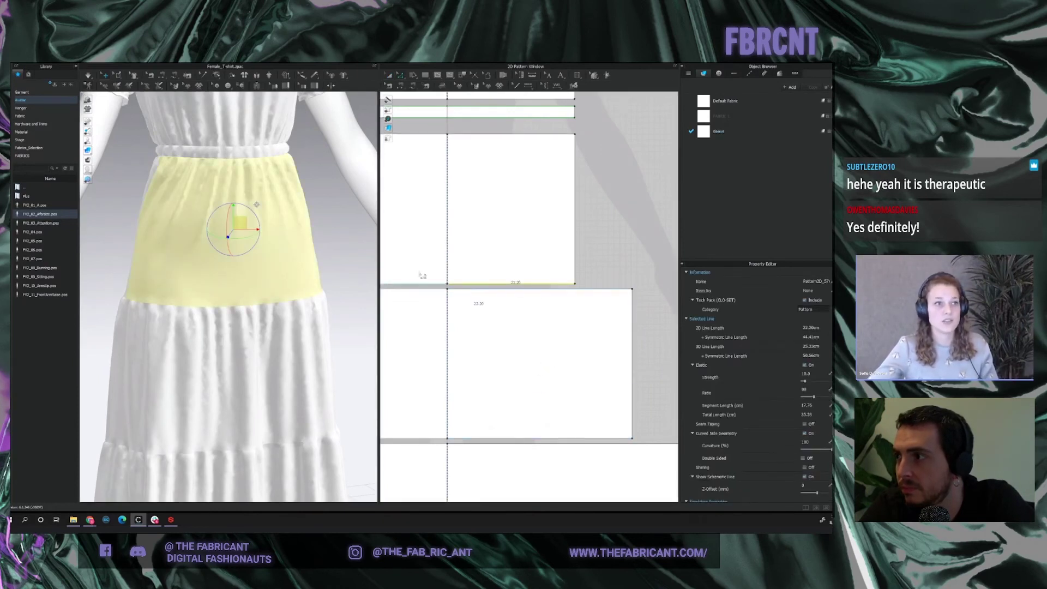
type("100")
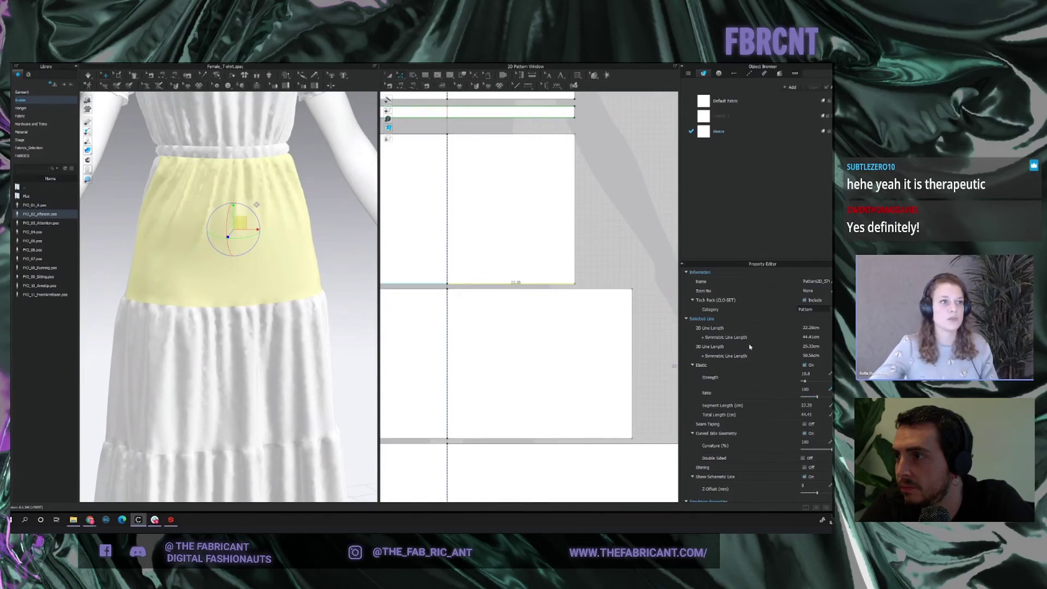
left_click(352, 264)
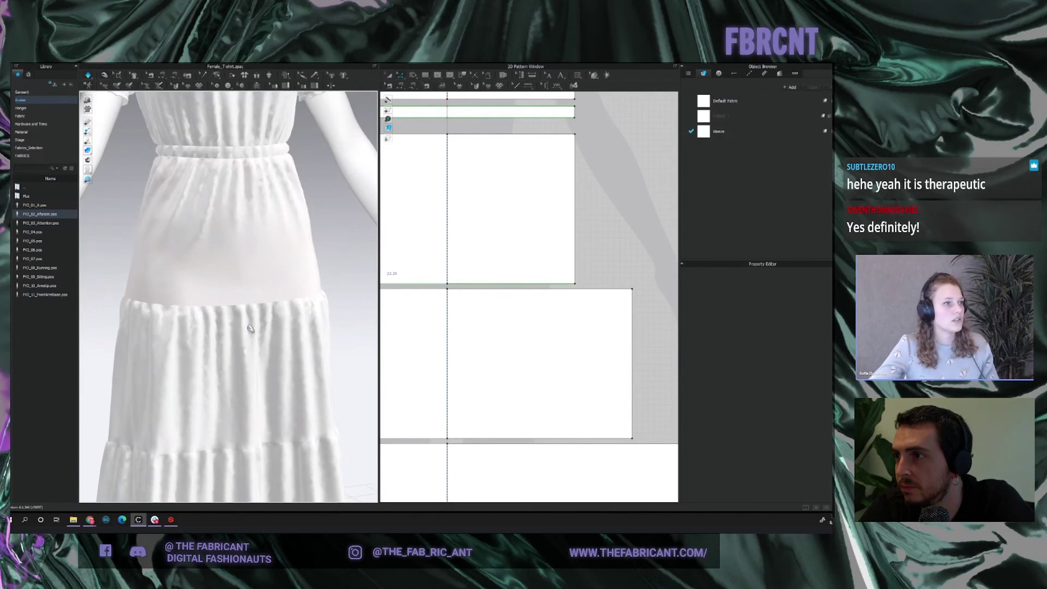
Check the gathers around the upper skirt seam, and turn off the elastic on the top front tier's lower edge.
scroll(248, 327, "down", 5)
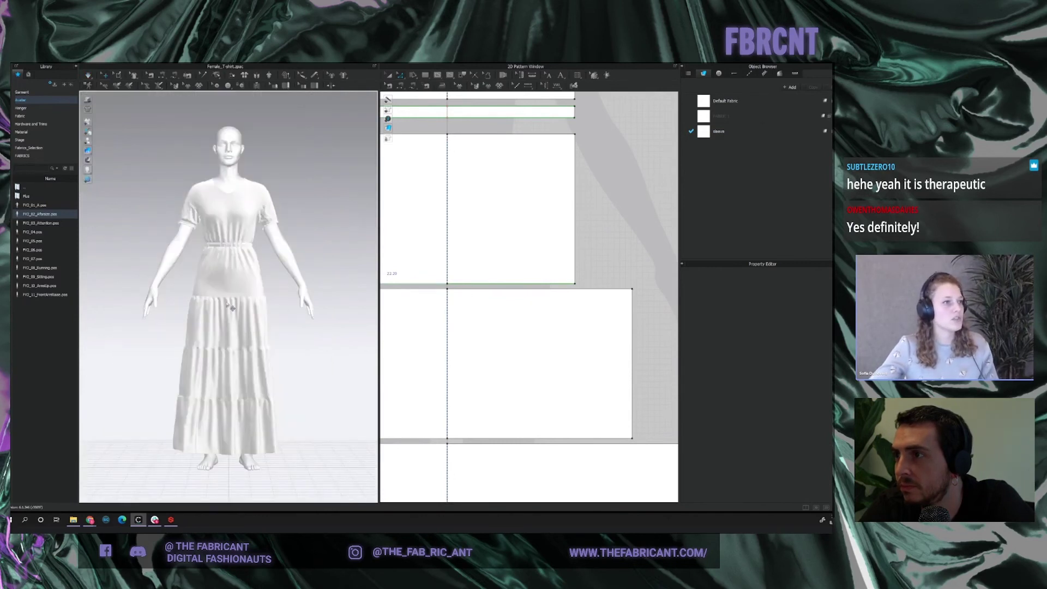
scroll(232, 309, "up", 3)
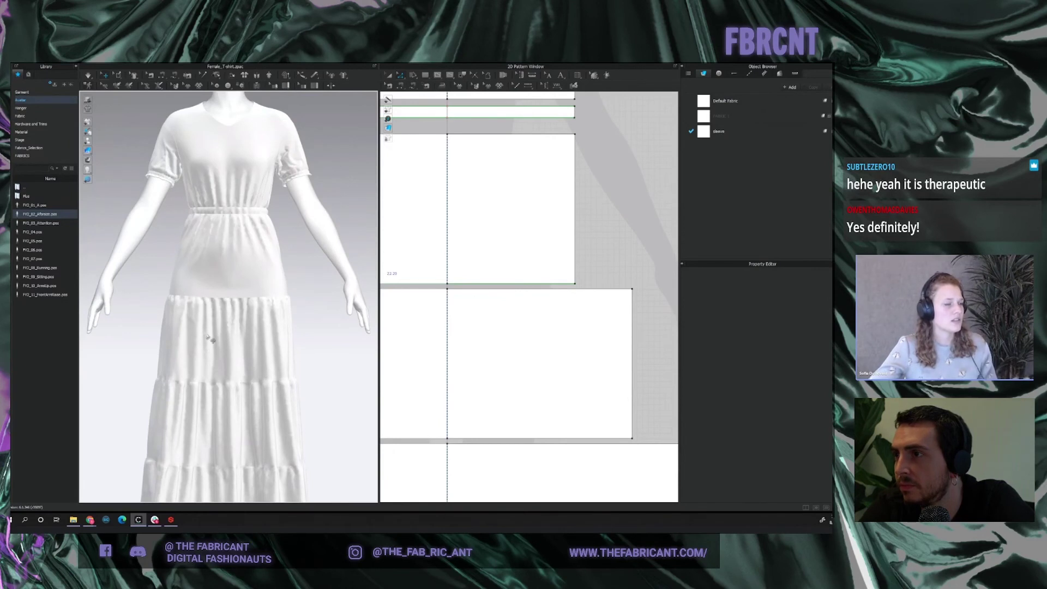
scroll(211, 339, "up", 5)
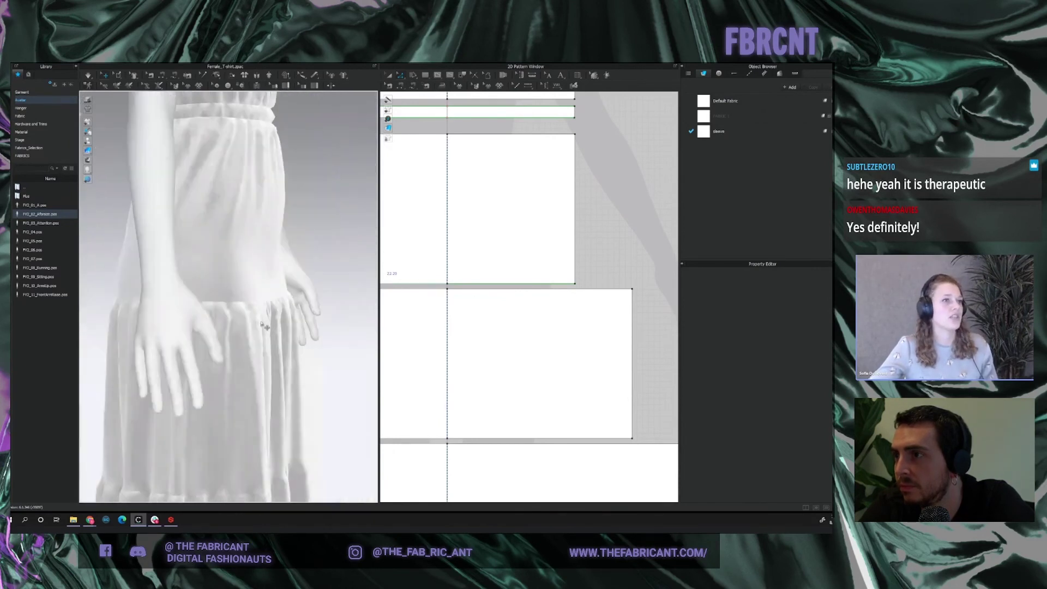
scroll(266, 326, "up", 5)
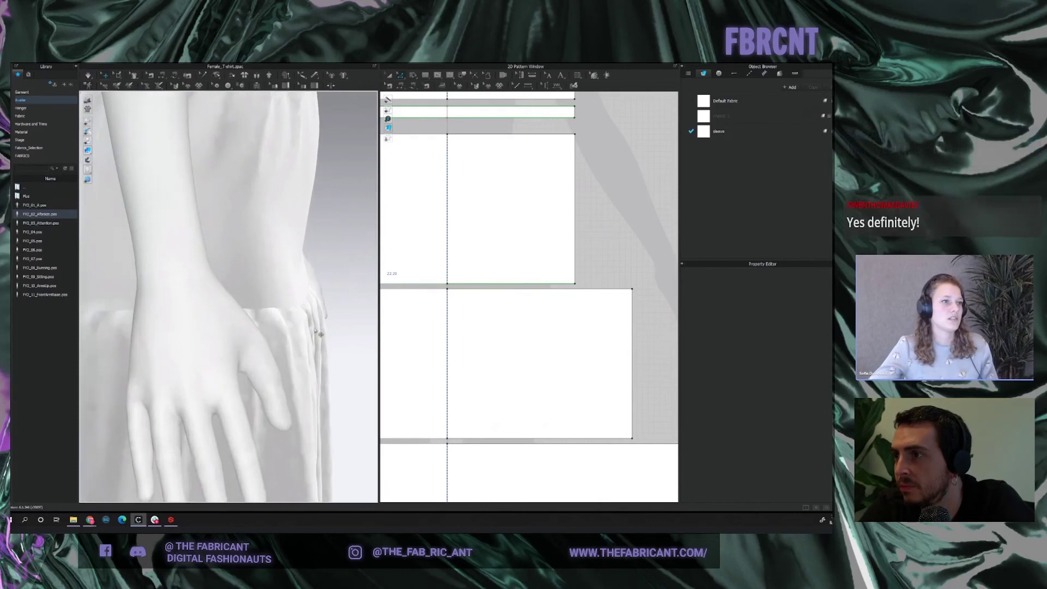
scroll(321, 334, "down", 5)
right_click_drag(258, 331, 197, 330)
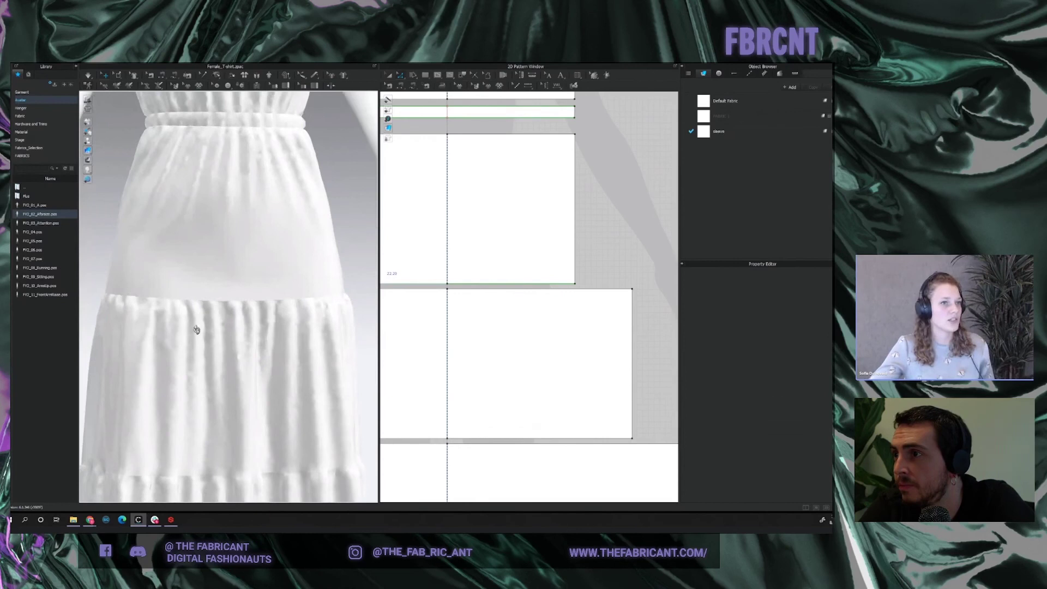
left_click(525, 286)
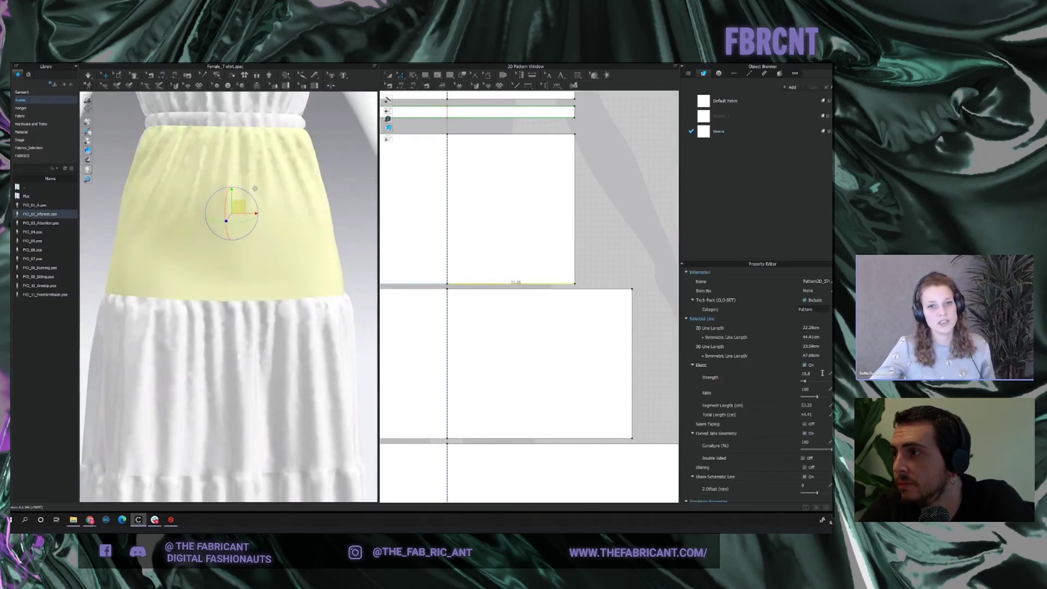
left_click(804, 365)
left_click(372, 270)
key("2")
scroll(325, 318, "up", 1)
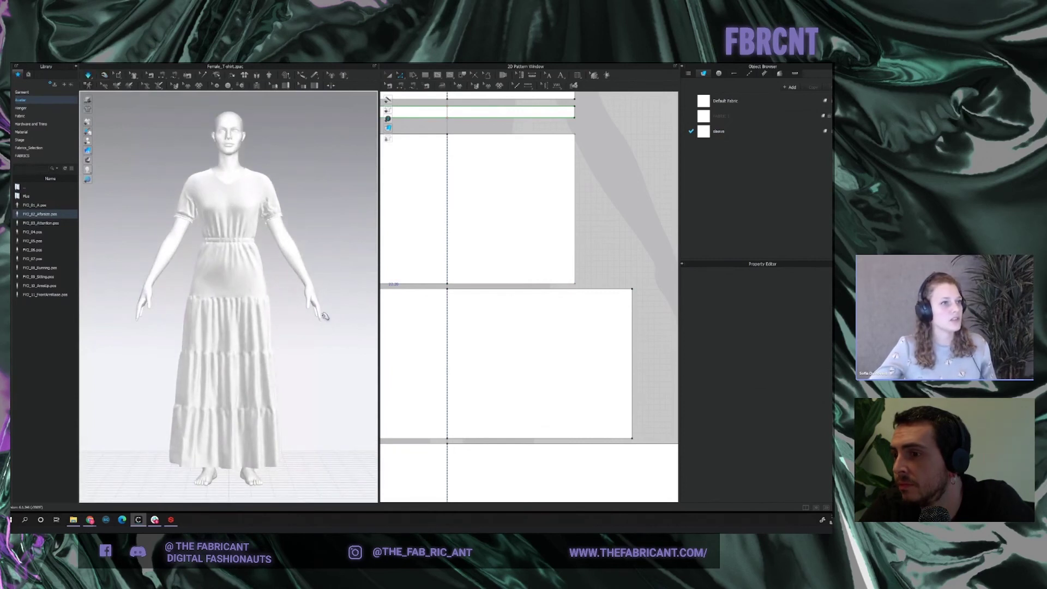
Turn on tension for the seam between the first and second front tiers, and simulate to check the gathers.
key("b")
left_click(538, 294)
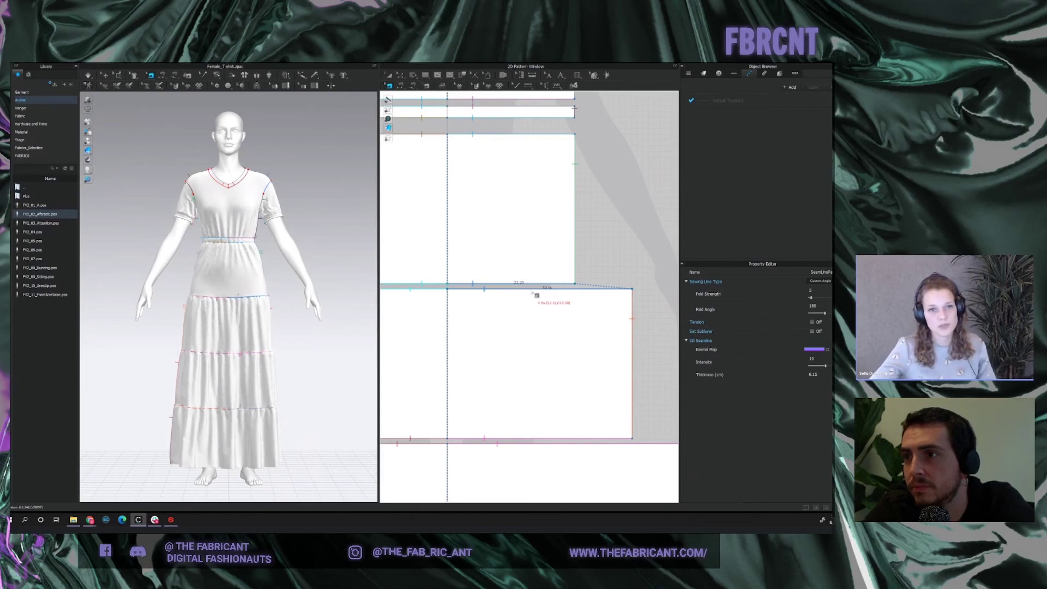
left_click(812, 322)
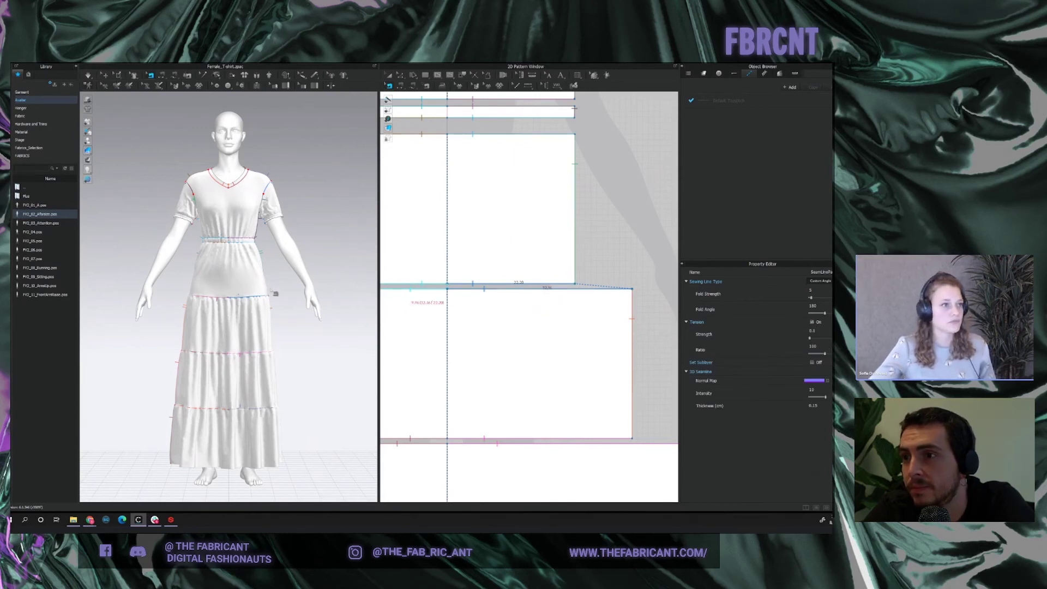
scroll(272, 292, "up", 4)
key("q")
left_click(329, 277)
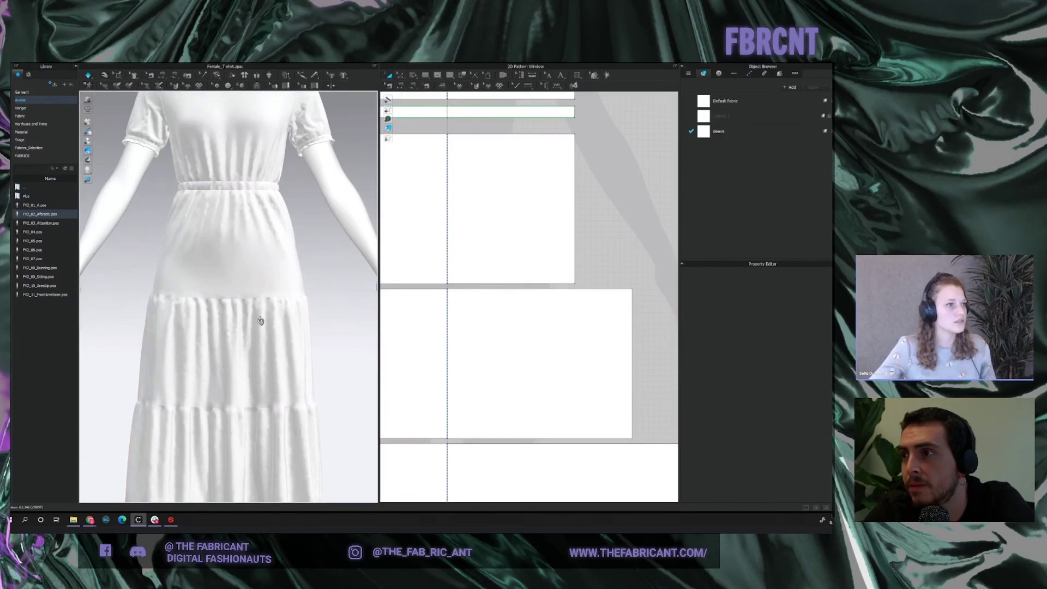
scroll(256, 319, "up", 4)
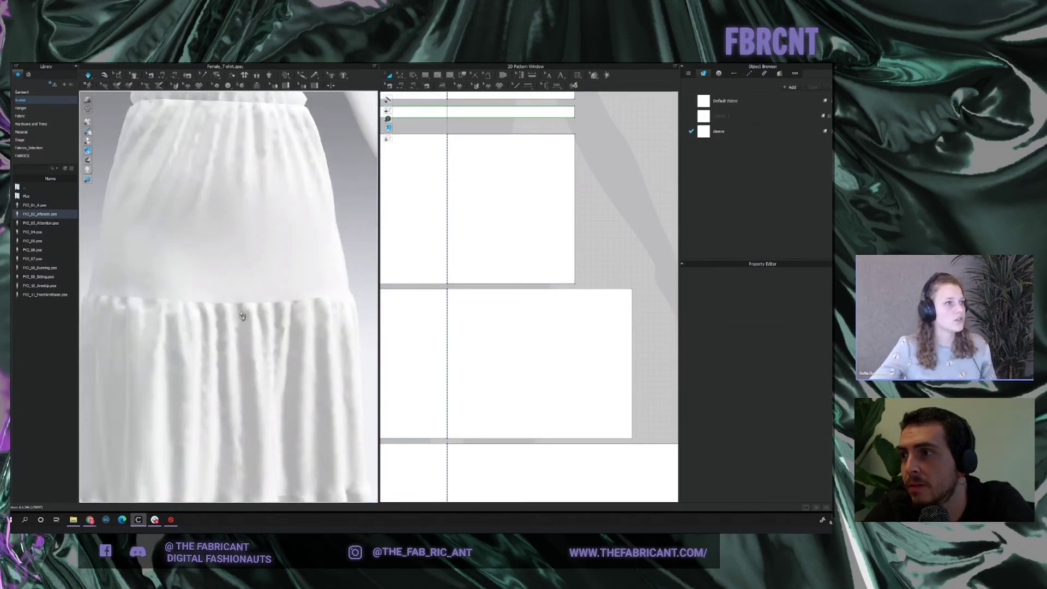
Set the tension strength to 1 on the seam between the first and second front tiers and simulate.
key("n")
left_click(544, 283)
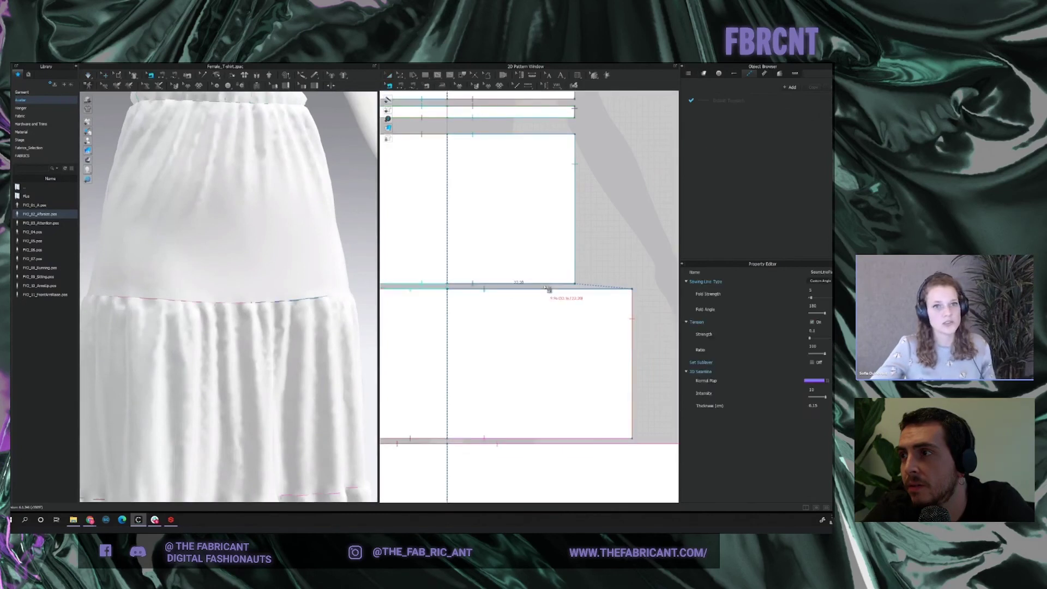
left_click(819, 332)
type("1")
key("Return")
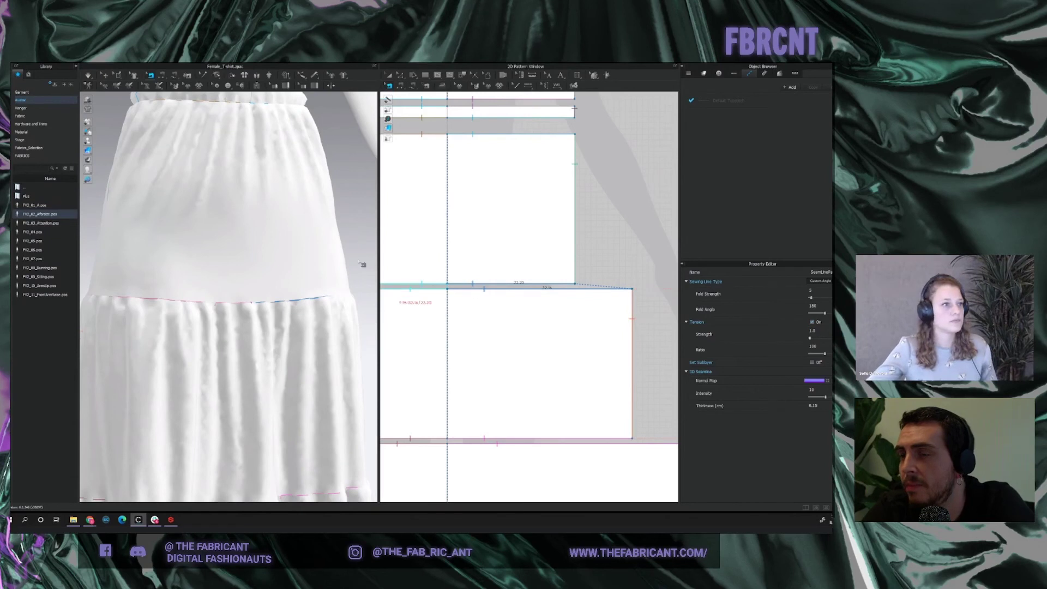
key("space")
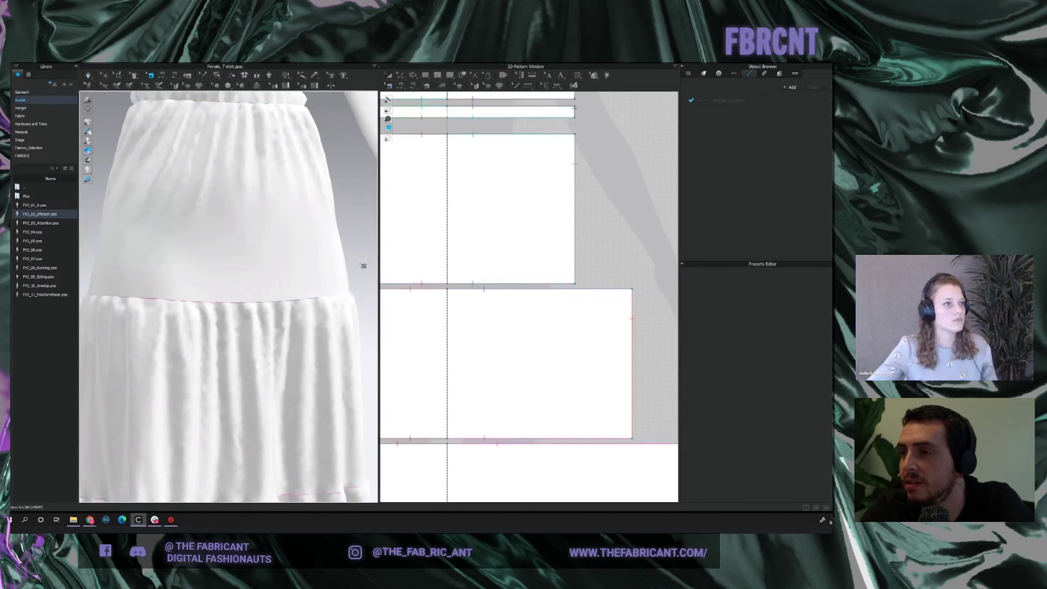
Raise the tension strength of the seam between the first and second front tiers to 1.5 and check the simulated gathers.
left_click(505, 290)
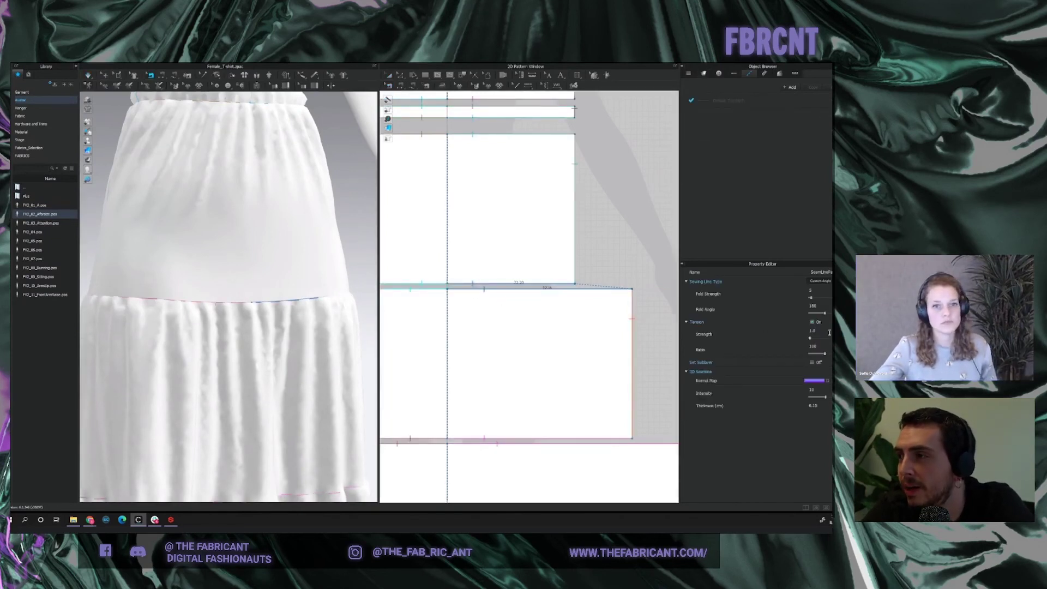
double_click(824, 332)
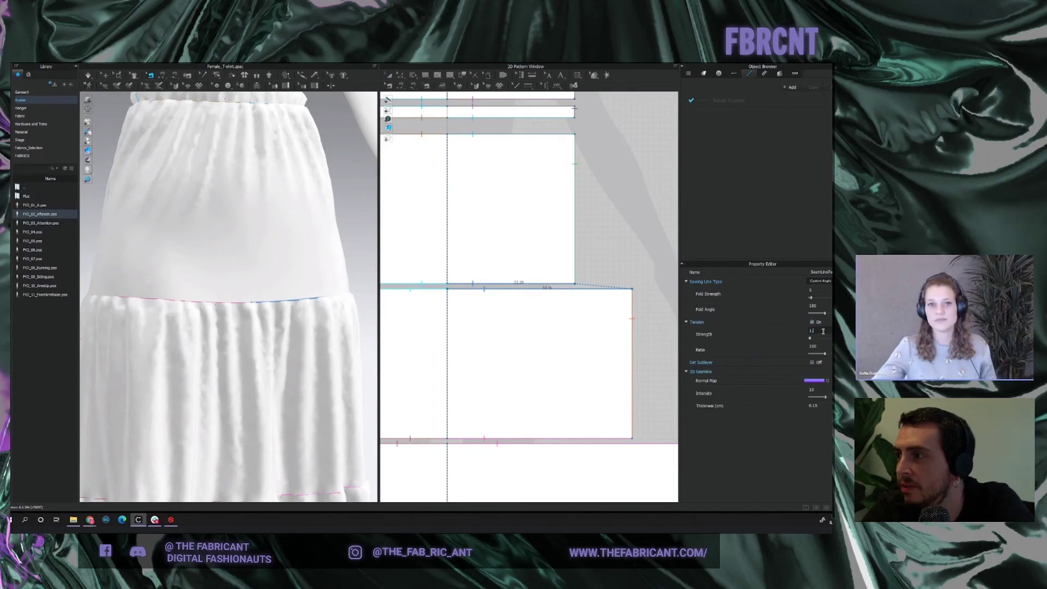
right_click_drag(348, 334, 372, 338)
key("q")
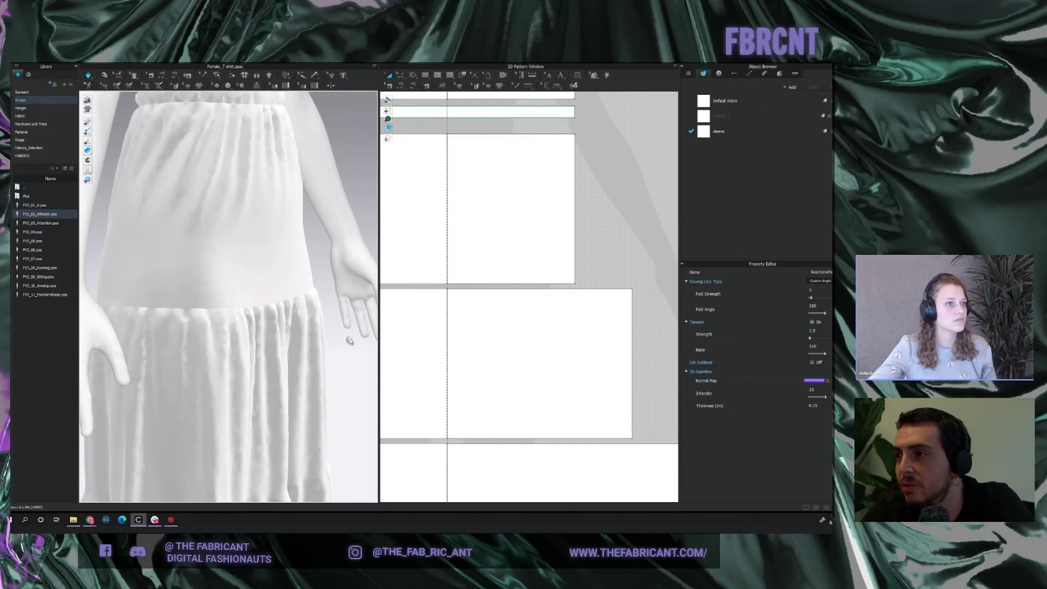
key("b")
right_click_drag(266, 354, 211, 357)
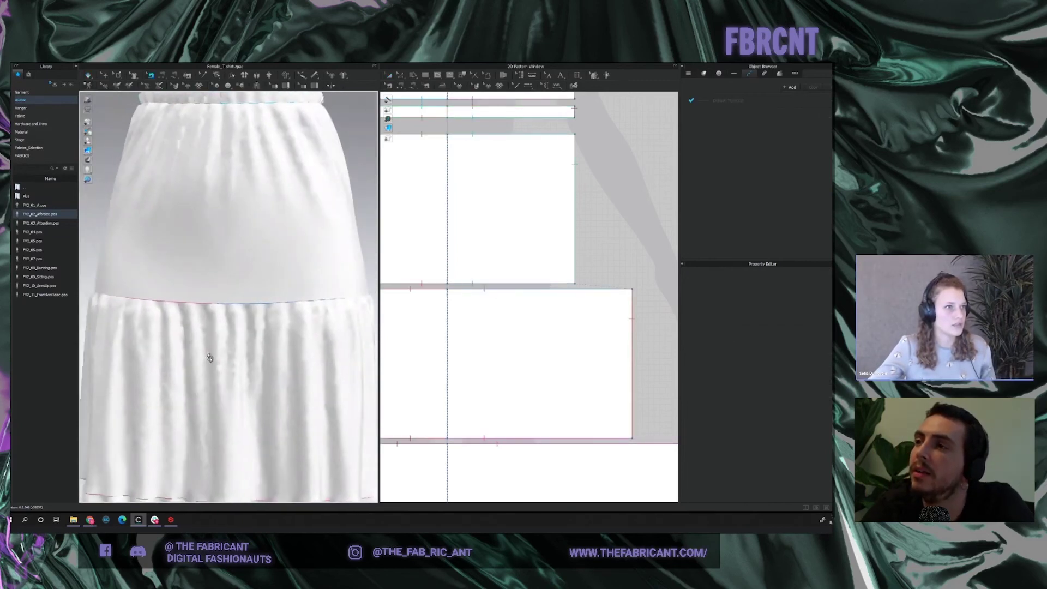
Move both side edges of the top front tier outward by 2 cm and simulate the dress.
scroll(563, 266, "down", 2)
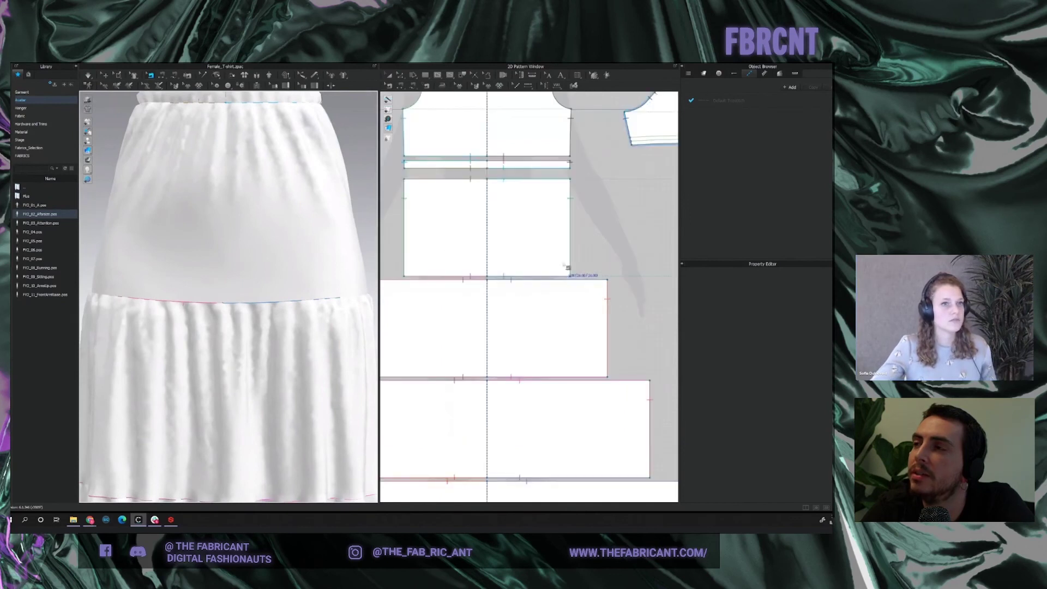
key("z")
left_click(573, 242)
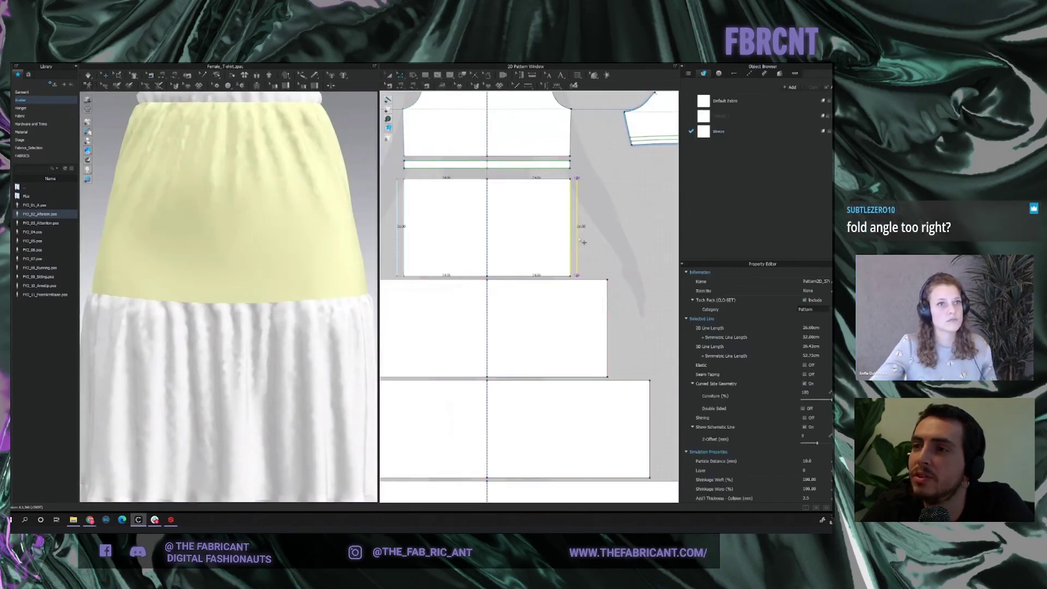
key("Return")
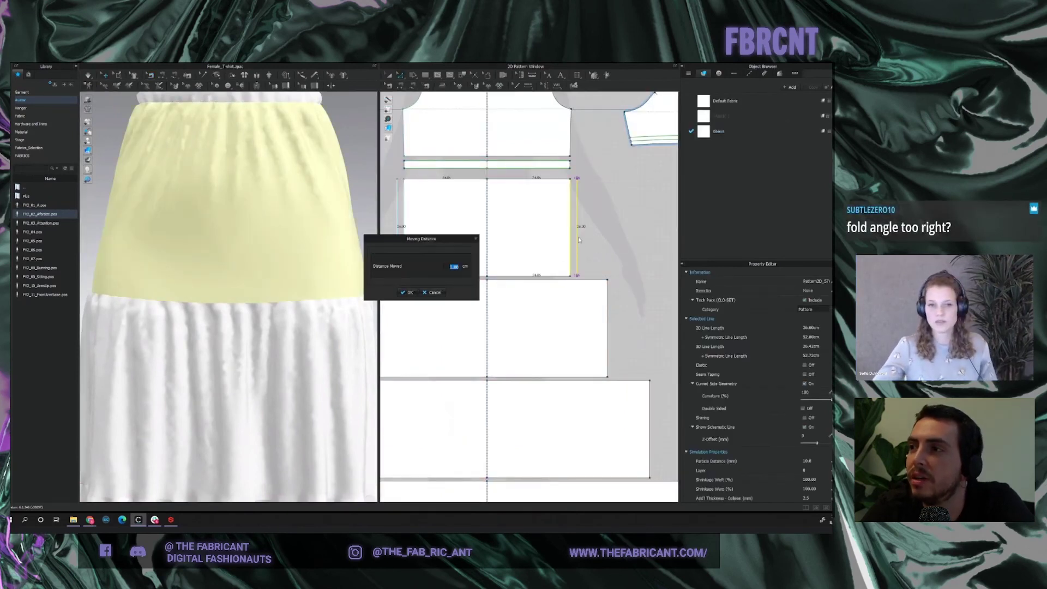
key("Return")
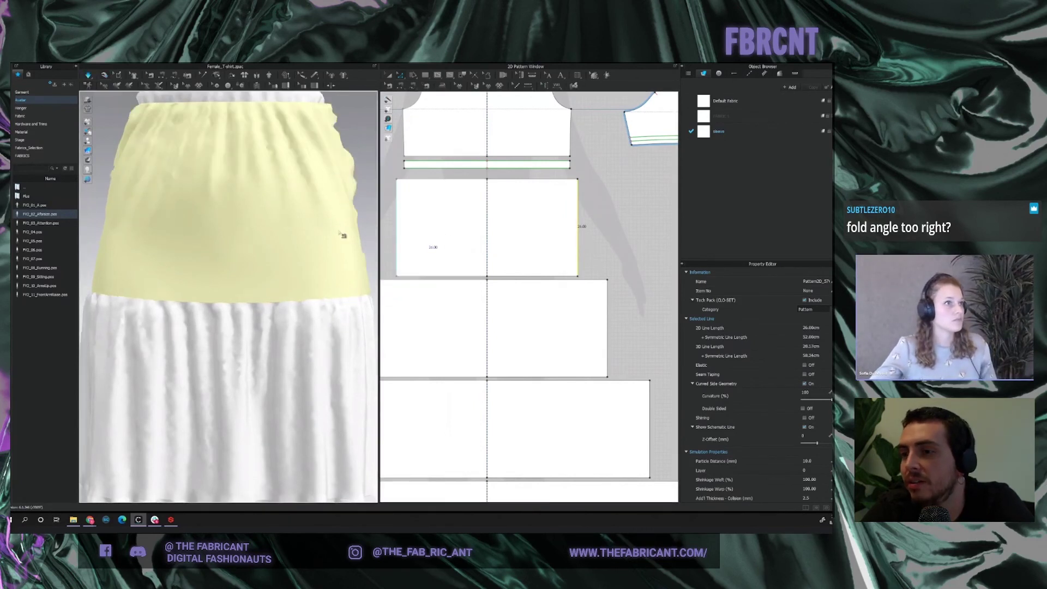
left_click(260, 283)
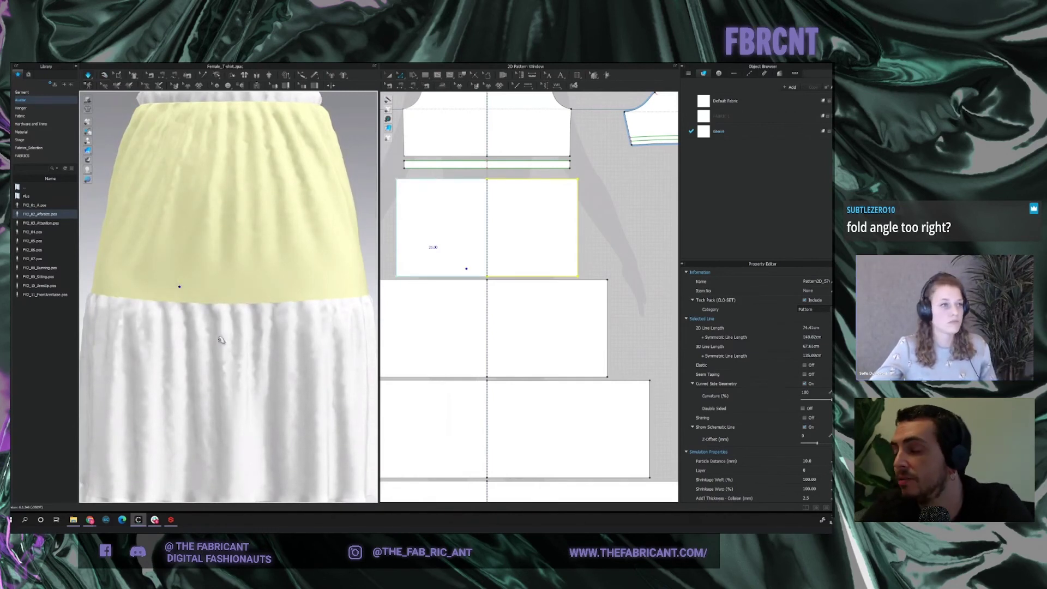
Examine the gathers along the seam between the first and second tiers up close from the side and front.
right_click_drag(229, 340, 288, 335)
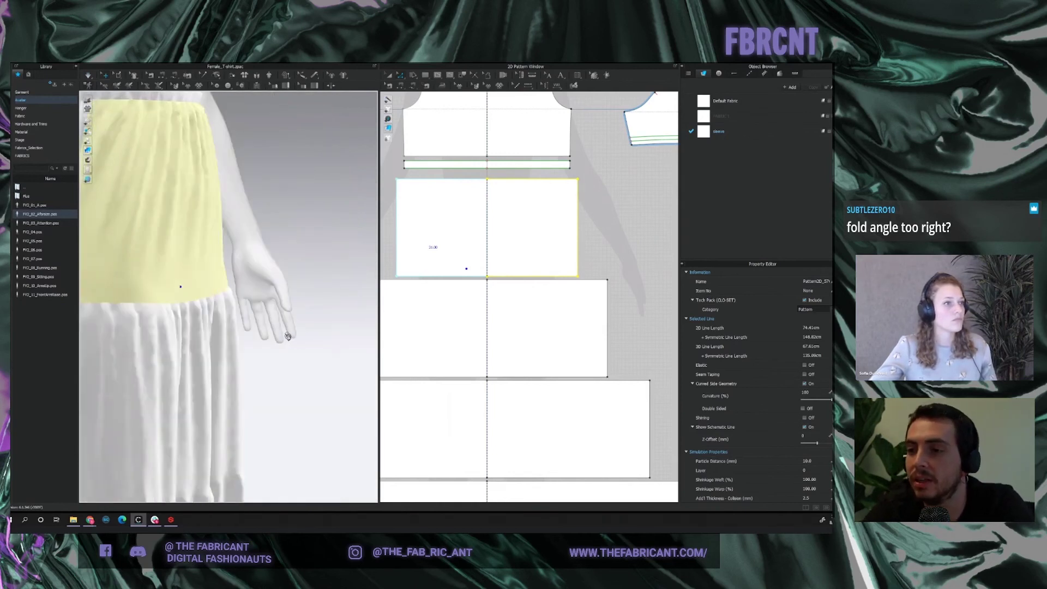
key("b")
left_click(535, 279)
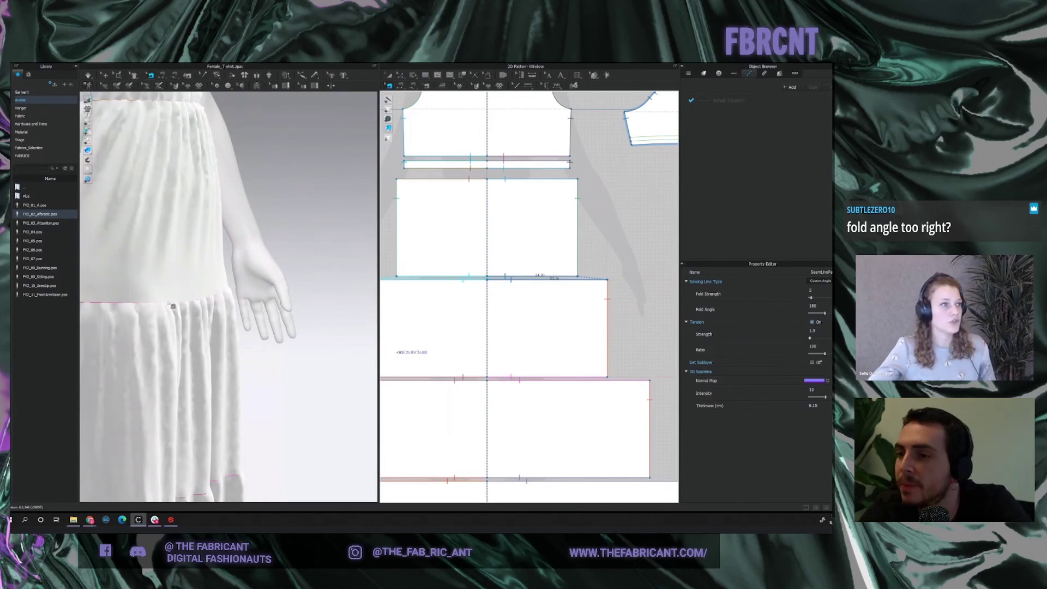
scroll(171, 305, "up", 2)
right_click_drag(180, 316, 144, 290)
right_click_drag(177, 325, 249, 353)
scroll(249, 354, "down", 5)
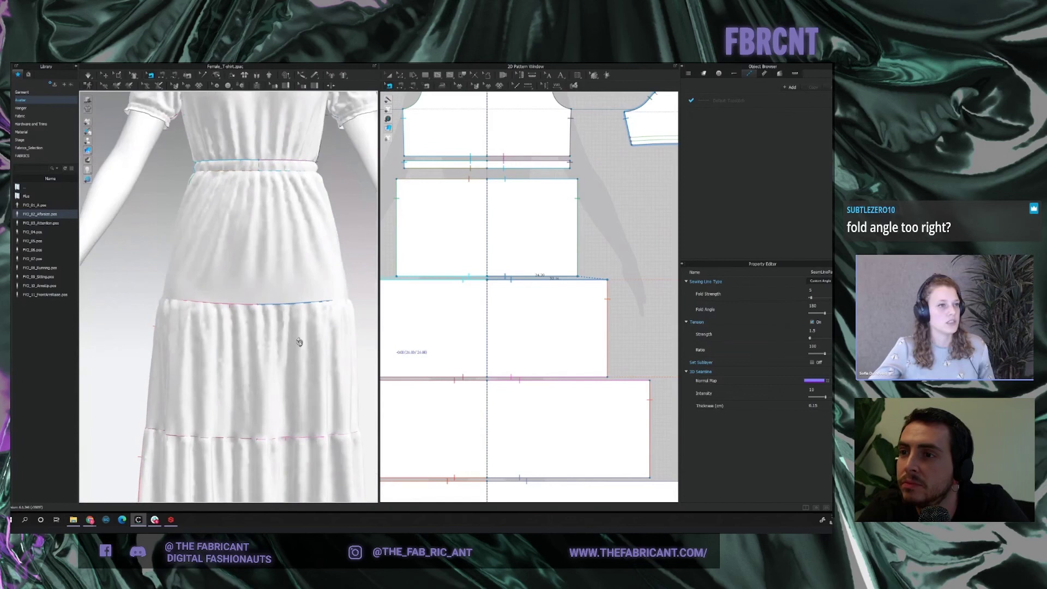
Review the whole dress from the front without seam lines, and inspect the skirt gathers from several angles.
key("2")
left_click(299, 333)
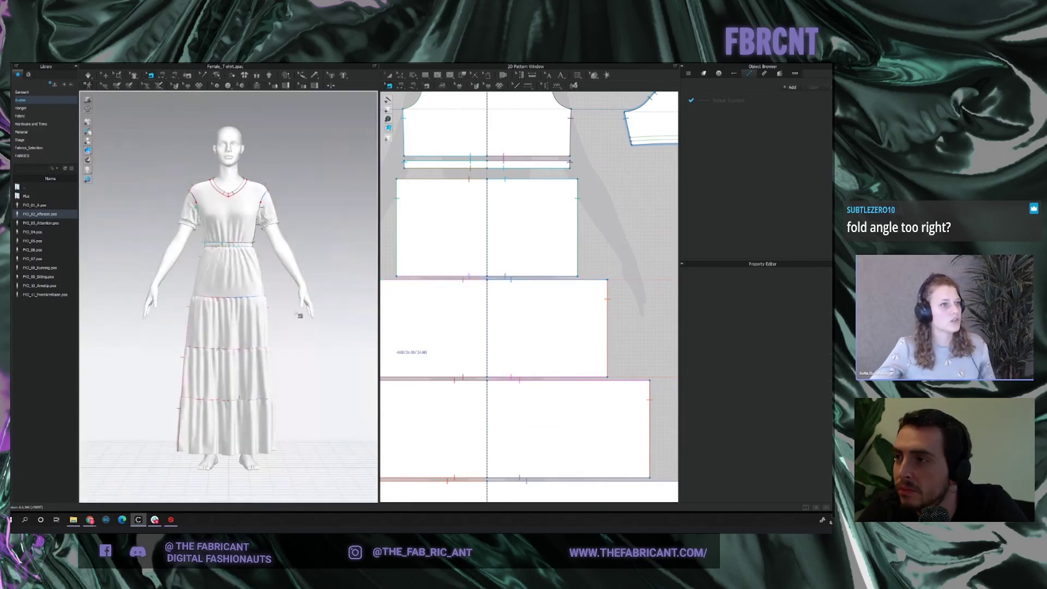
key("q")
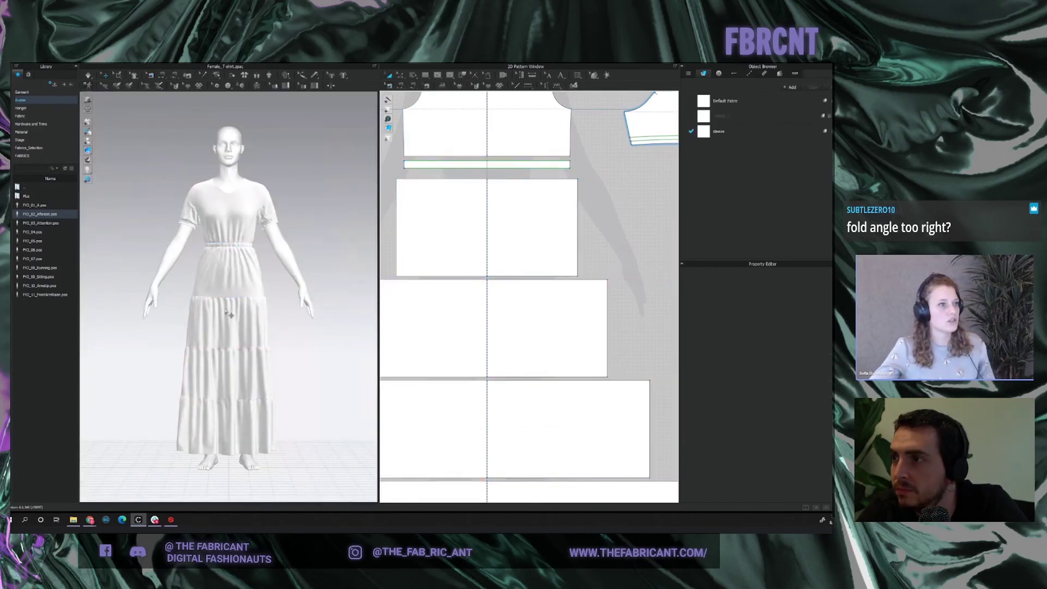
scroll(228, 314, "up", 4)
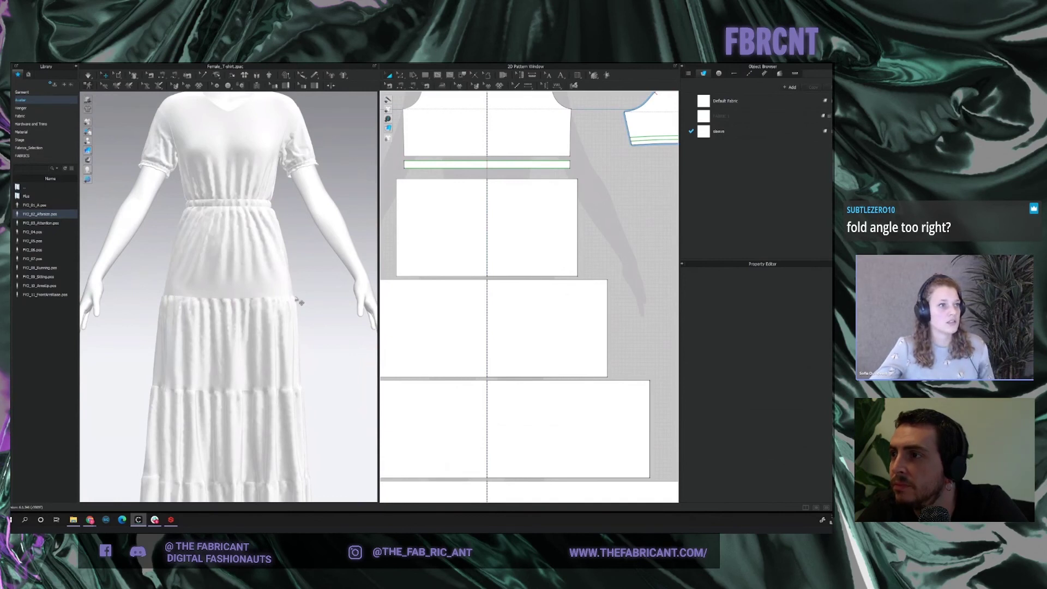
scroll(247, 304, "up", 4)
scroll(246, 303, "up", 4)
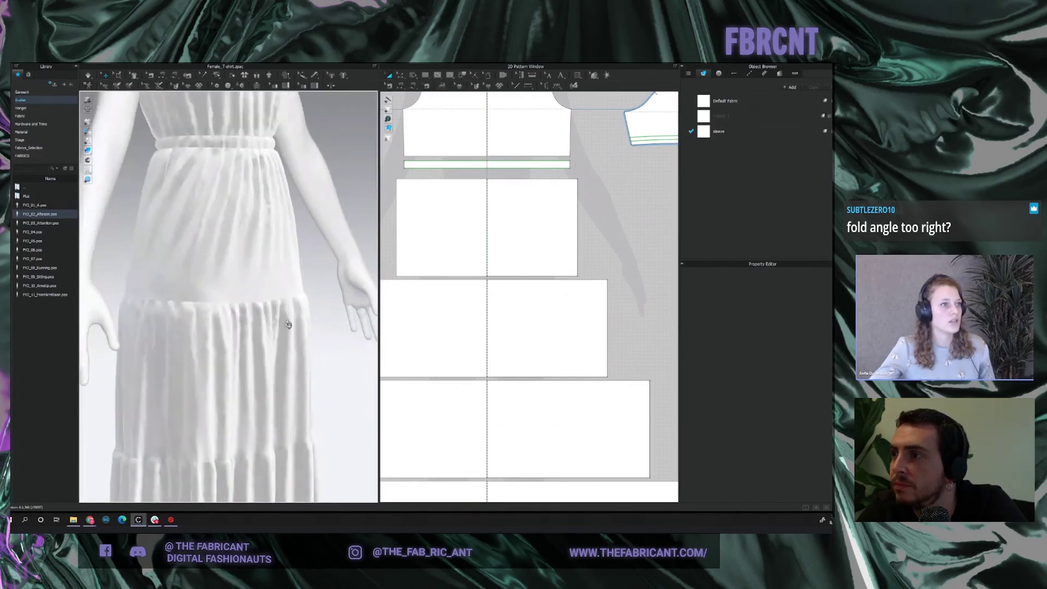
scroll(237, 323, "up", 1)
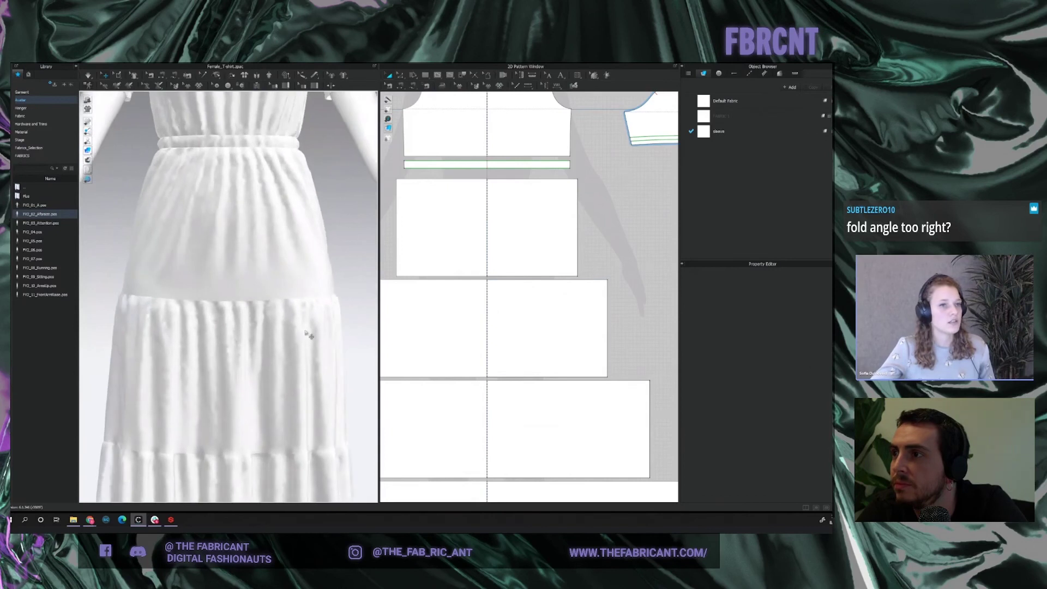
right_click_drag(168, 352, 226, 358)
scroll(291, 315, "up", 1)
scroll(291, 315, "up", 3)
middle_click_drag(331, 346, 203, 339)
right_click_drag(199, 357, 210, 353)
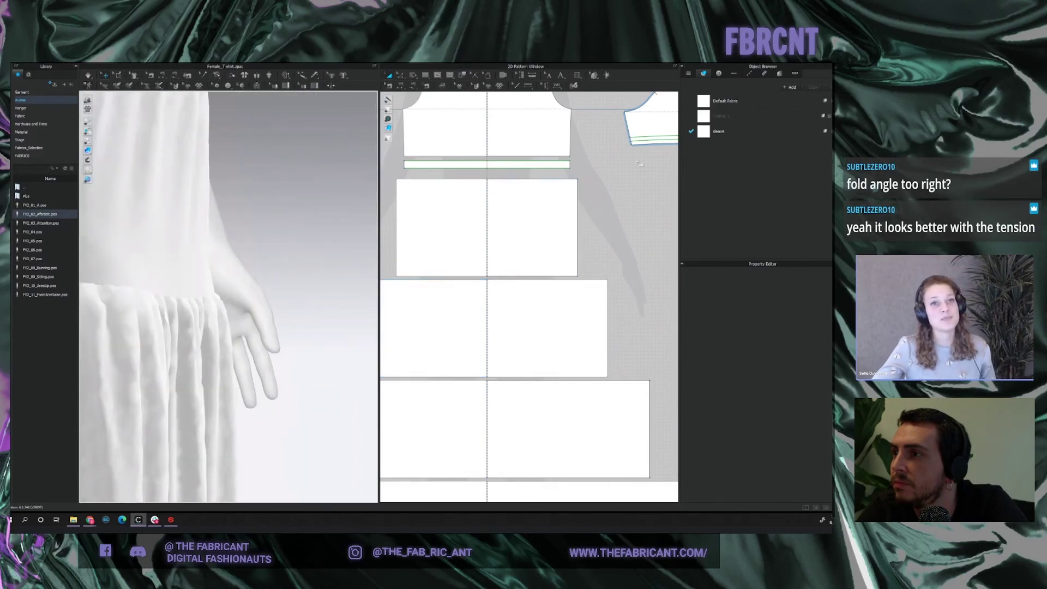
left_click(755, 103)
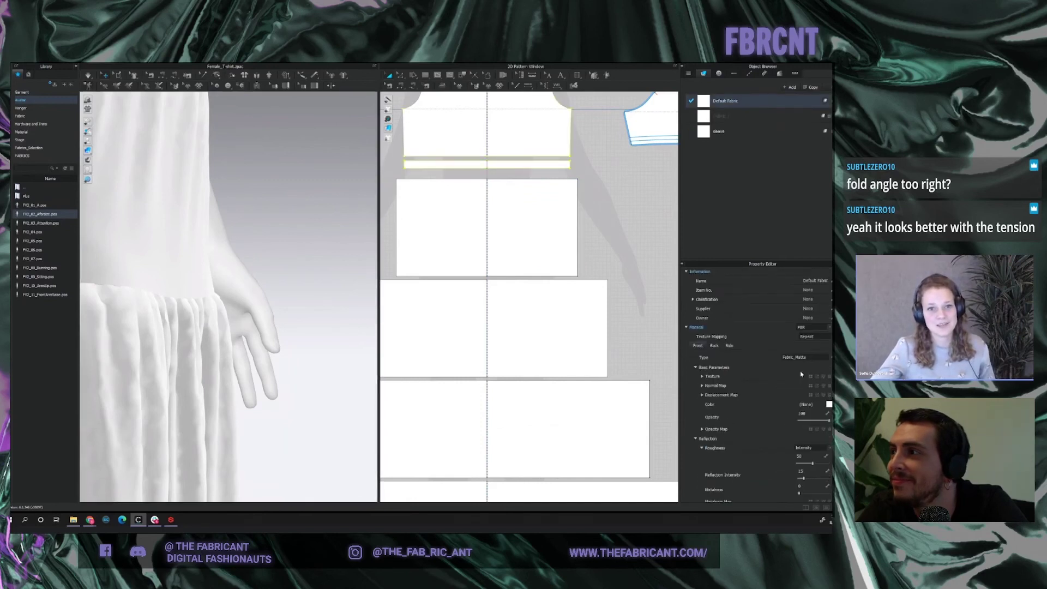
left_click(828, 405)
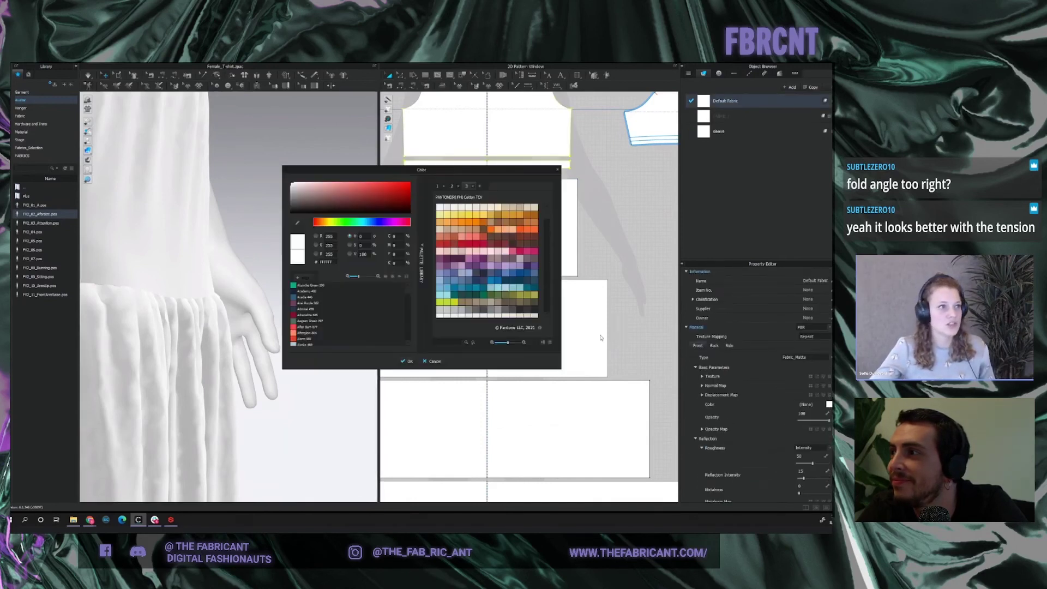
left_click(321, 189)
left_click(331, 191)
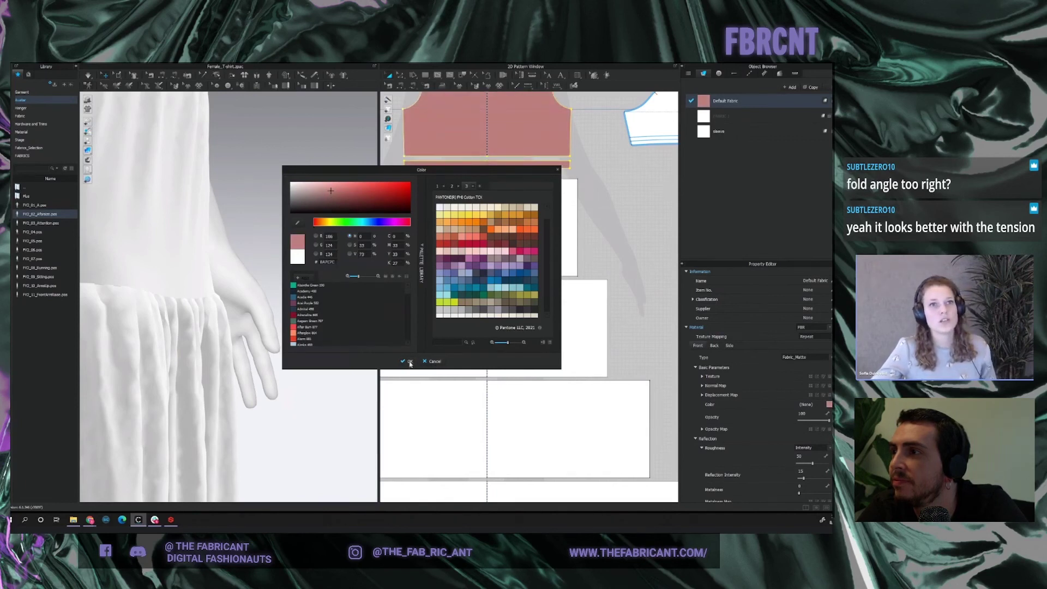
left_click(434, 361)
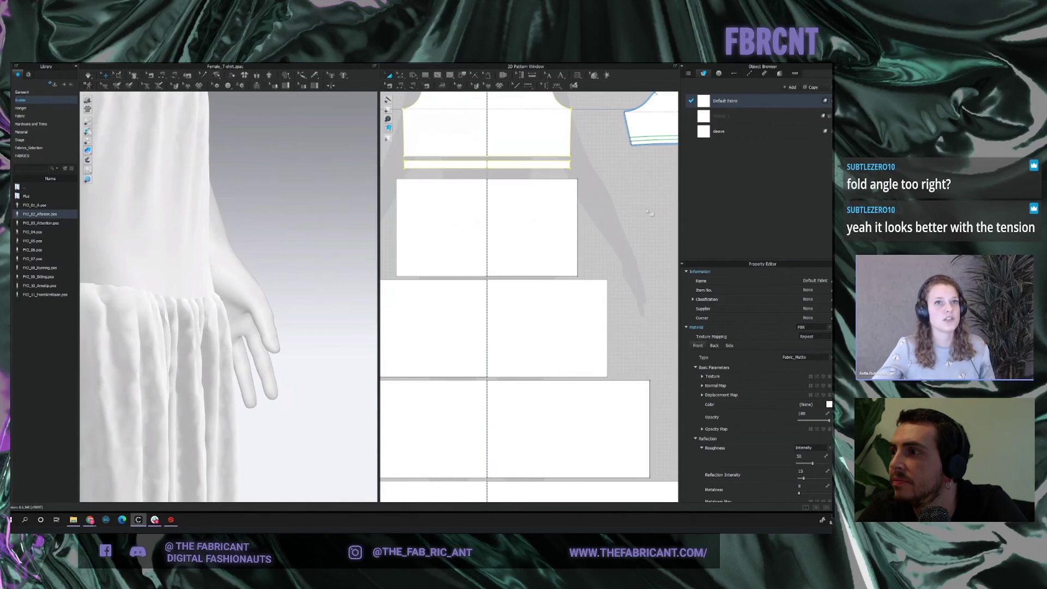
Assign Default Fabric to the front and back skirt tiers and set its color to light pink.
scroll(627, 251, "down", 5)
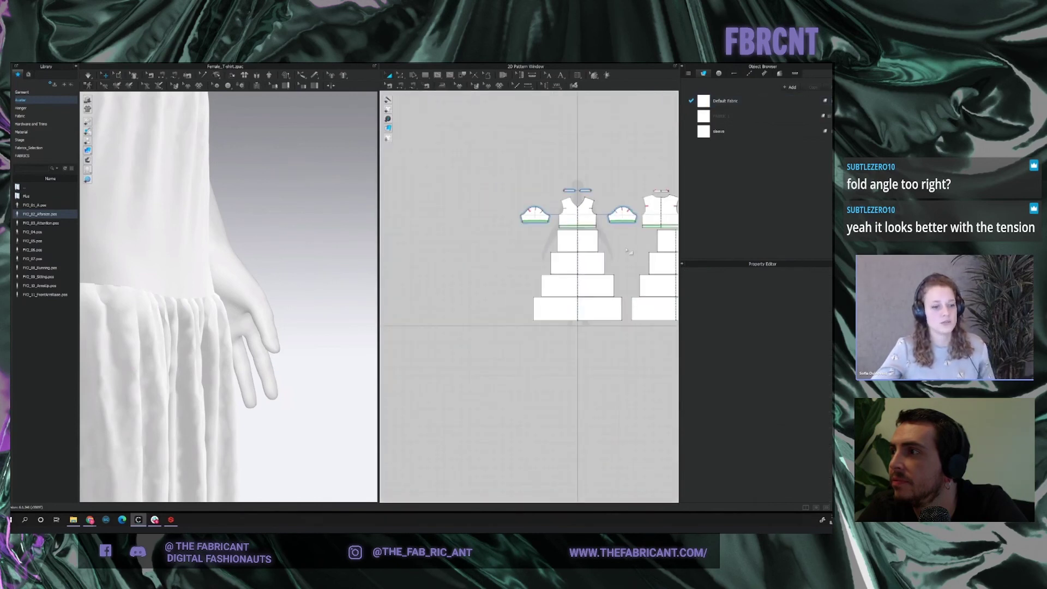
key("ctrl+a")
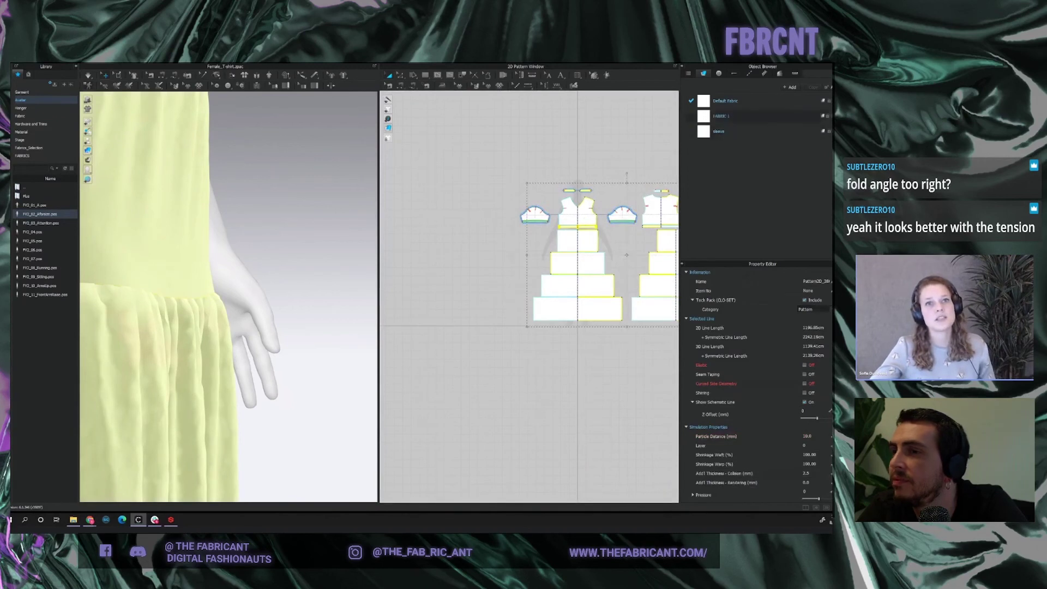
left_click(500, 294)
left_click(758, 107)
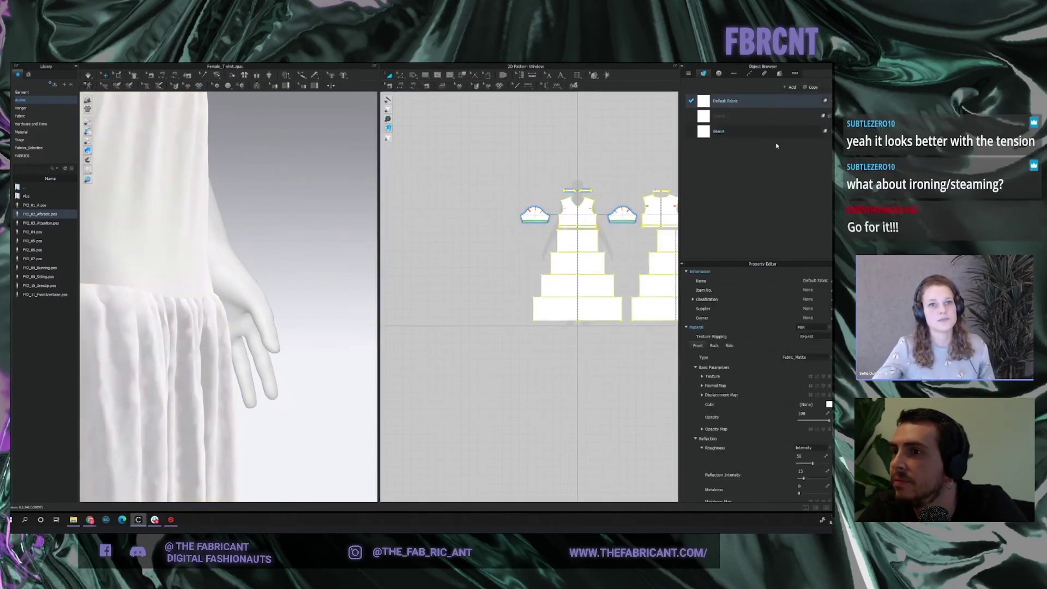
left_click(829, 404)
left_click(322, 187)
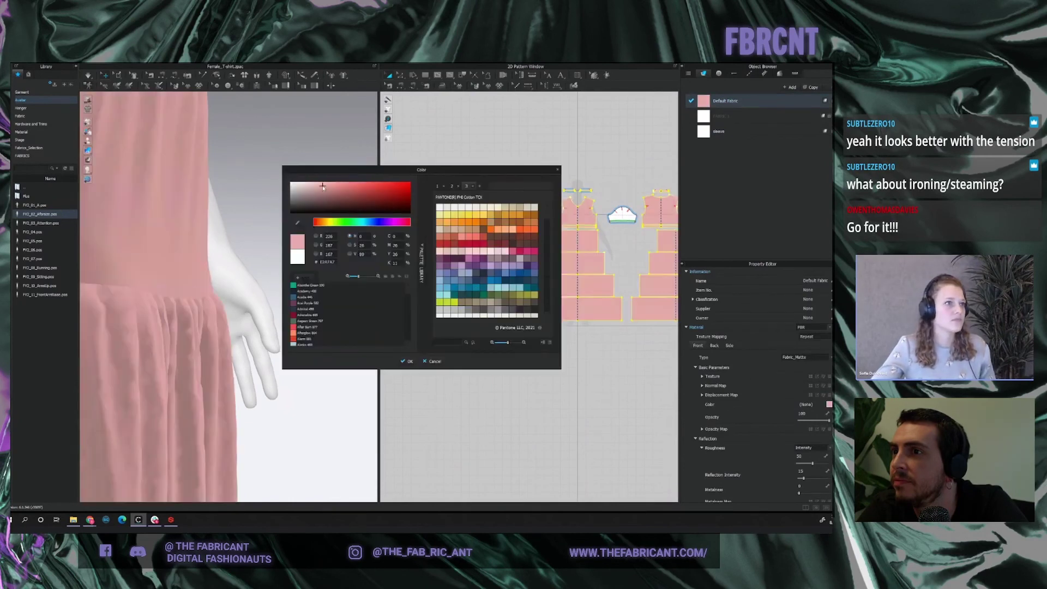
left_click(408, 361)
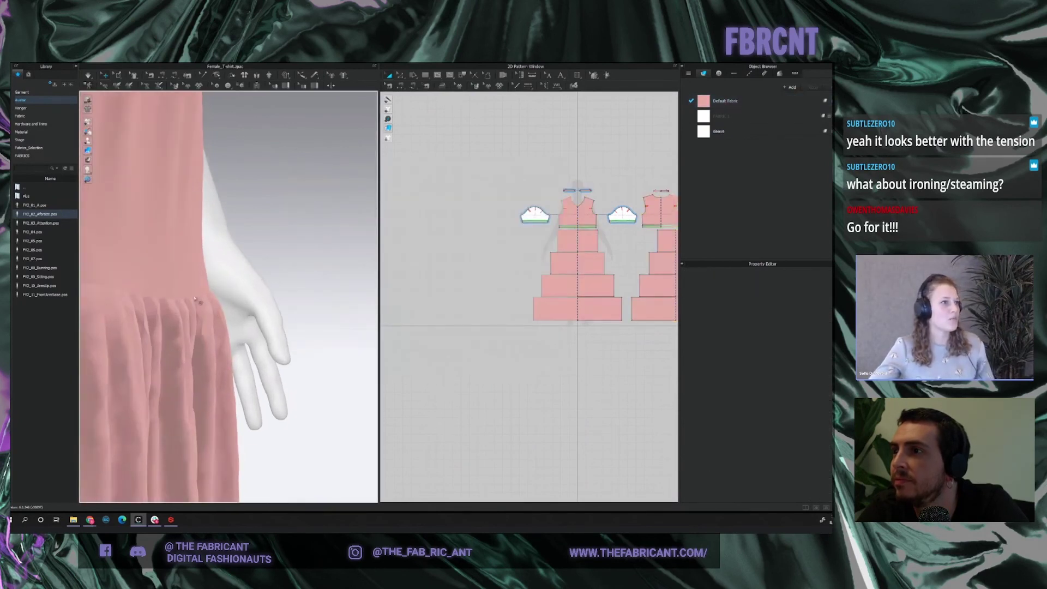
Set the tension strength to 1 on the seam between the first and second front tiers and simulate the pink dress.
right_click(223, 320)
left_click(309, 360)
right_click_drag(267, 316, 305, 313)
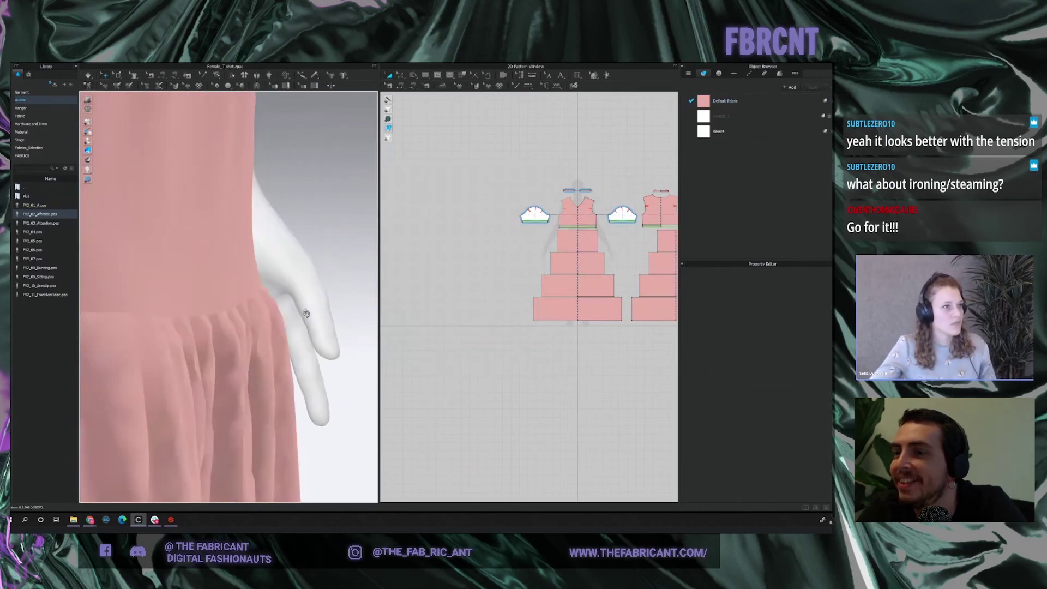
right_click_drag(278, 356, 273, 352)
right_click_drag(233, 320, 247, 330)
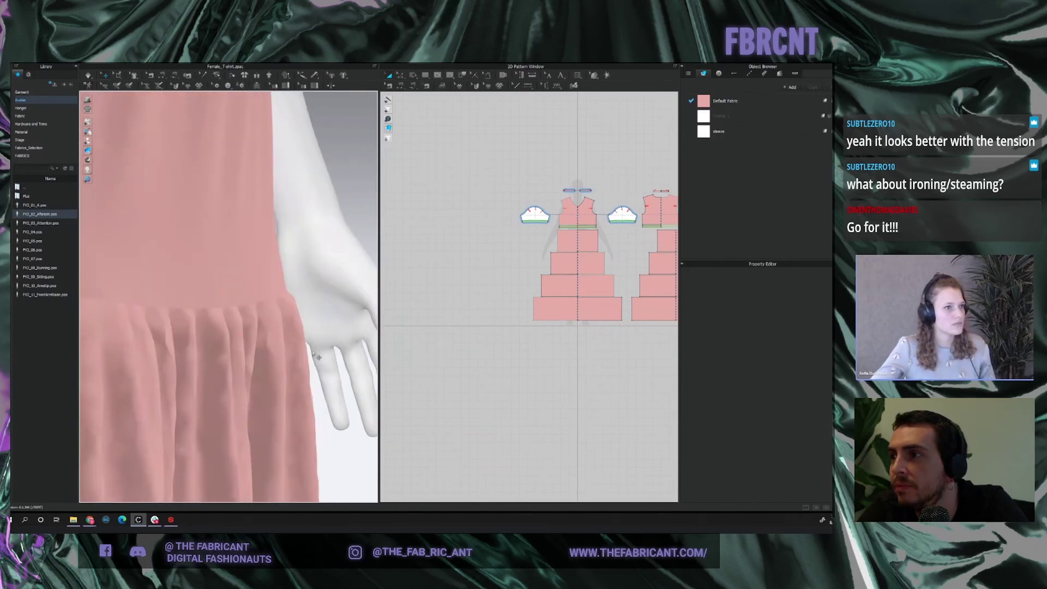
scroll(604, 252, "up", 5)
left_click(571, 194)
double_click(818, 330)
type("1")
key("Return")
key("space")
Turn on tension for the seams between the second and third and the third and fourth front skirt tiers.
right_click_drag(312, 354, 264, 355)
right_click_drag(299, 390, 305, 403)
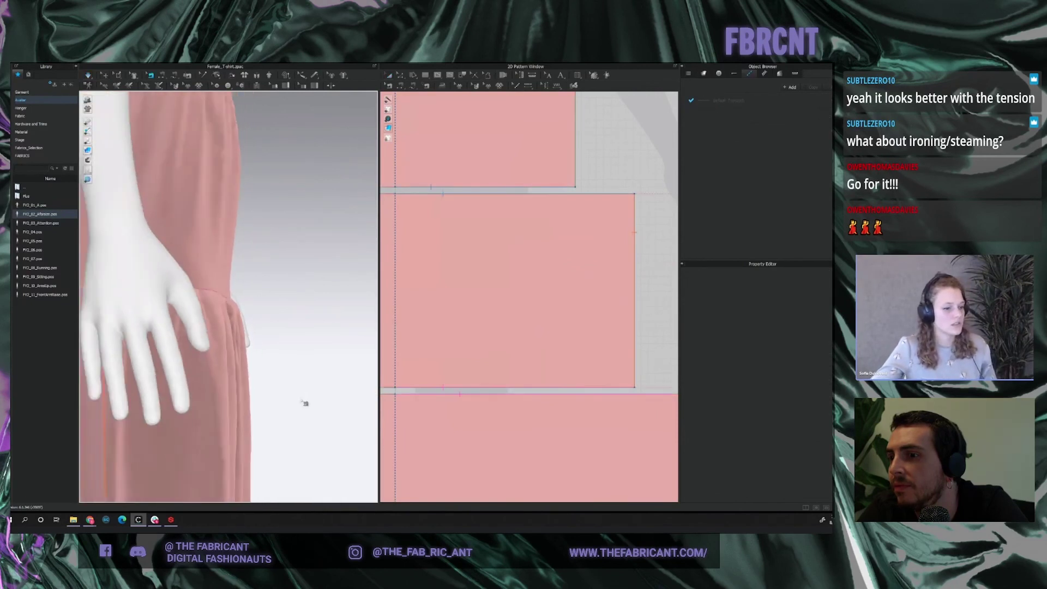
key("3")
key("2")
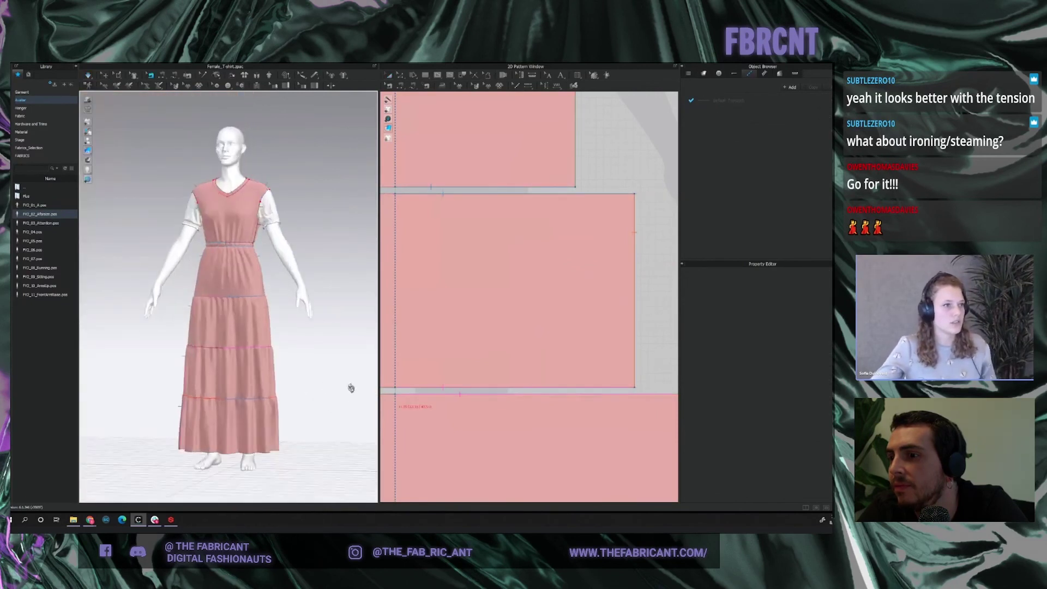
scroll(577, 392, "down", 5)
left_click(576, 392)
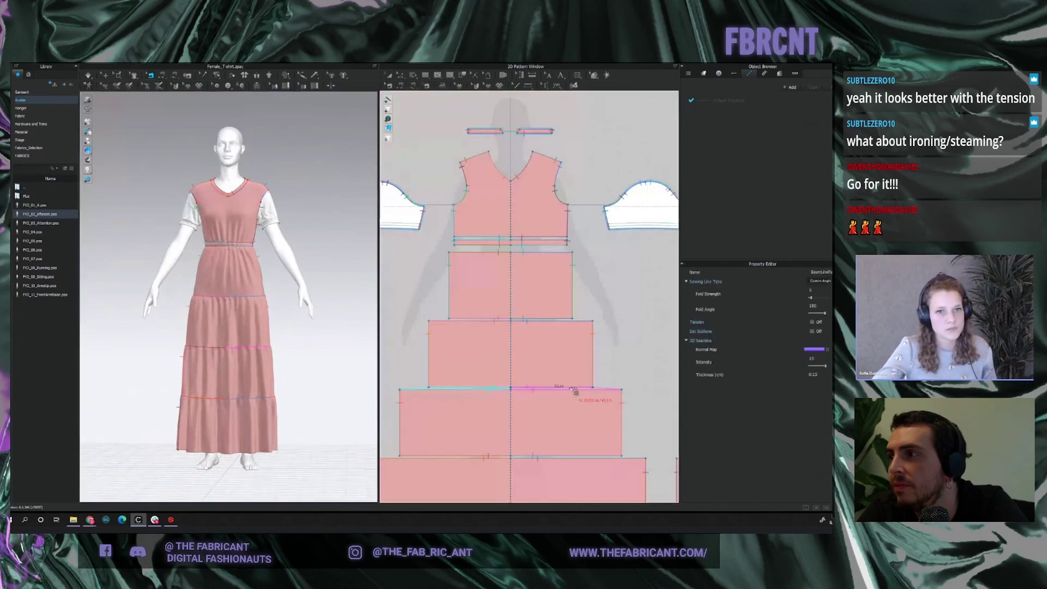
left_click(599, 457, "shift")
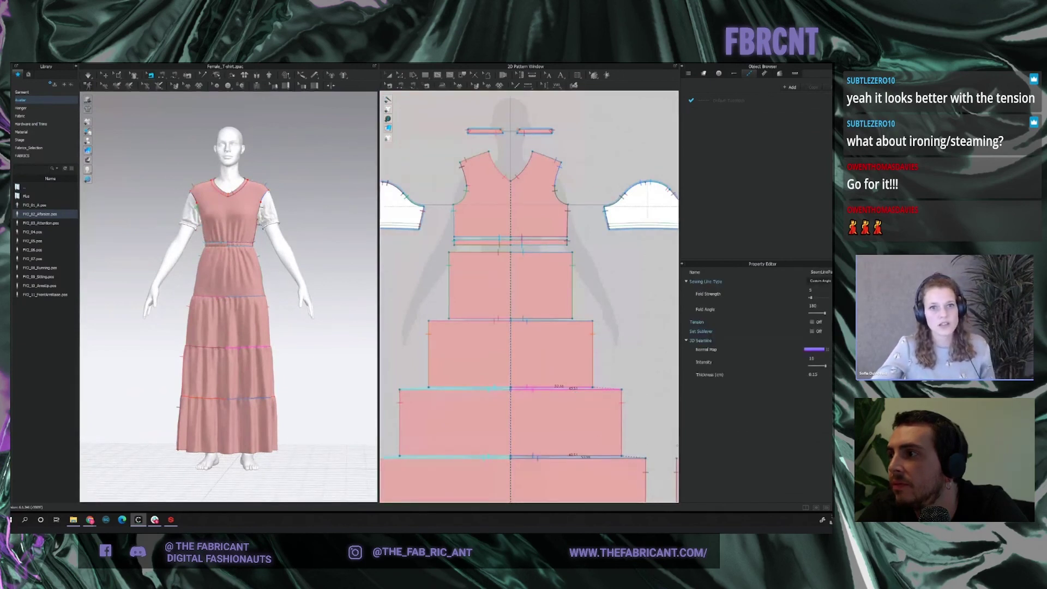
left_click(812, 322)
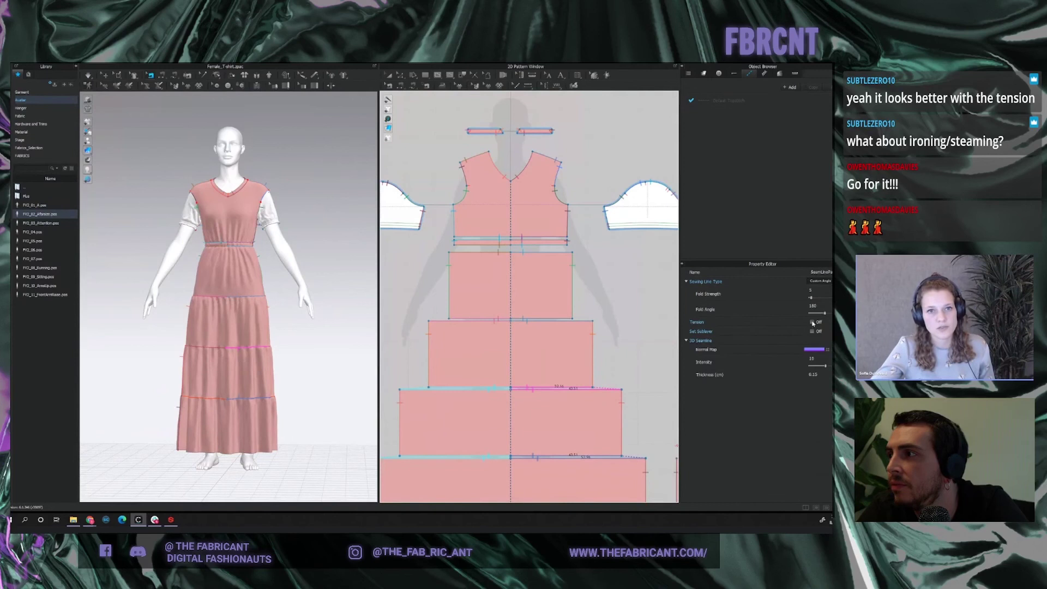
double_click(817, 331)
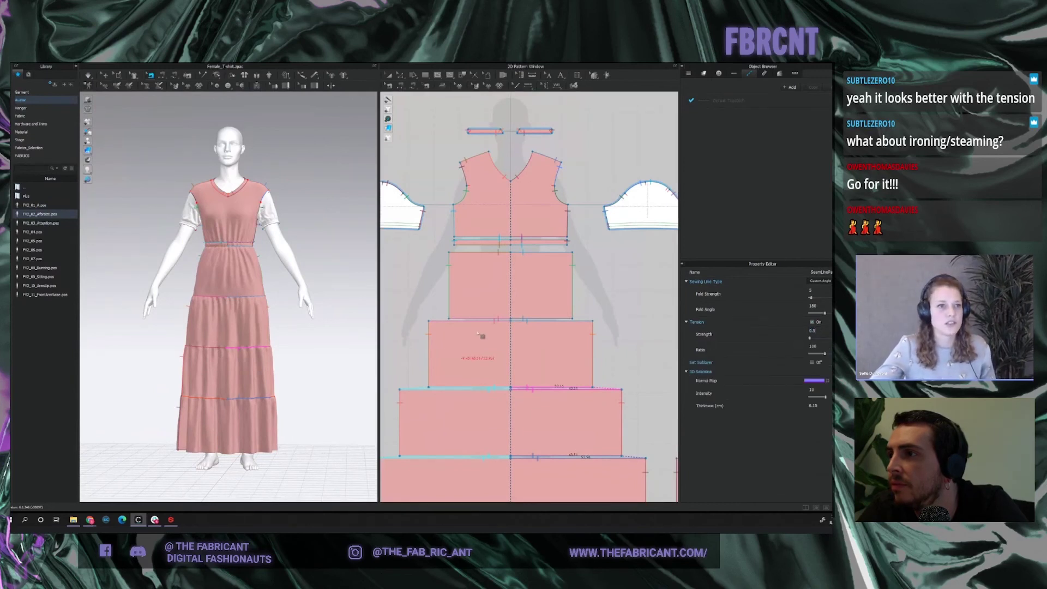
Check the tension strength of the seam between the first and second front skirt tiers.
left_click(550, 320)
double_click(822, 331)
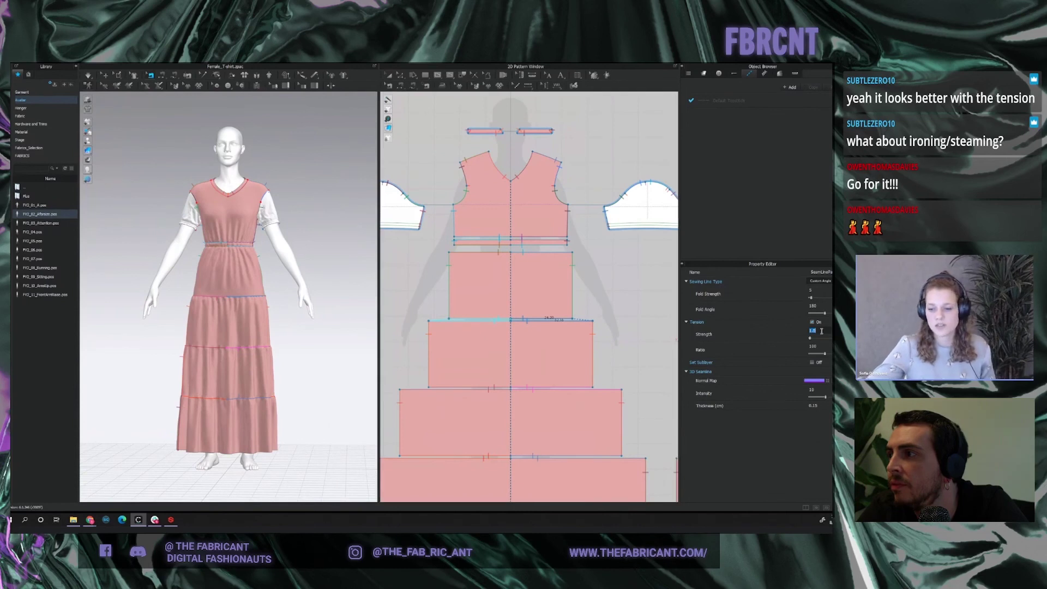
left_click(316, 374)
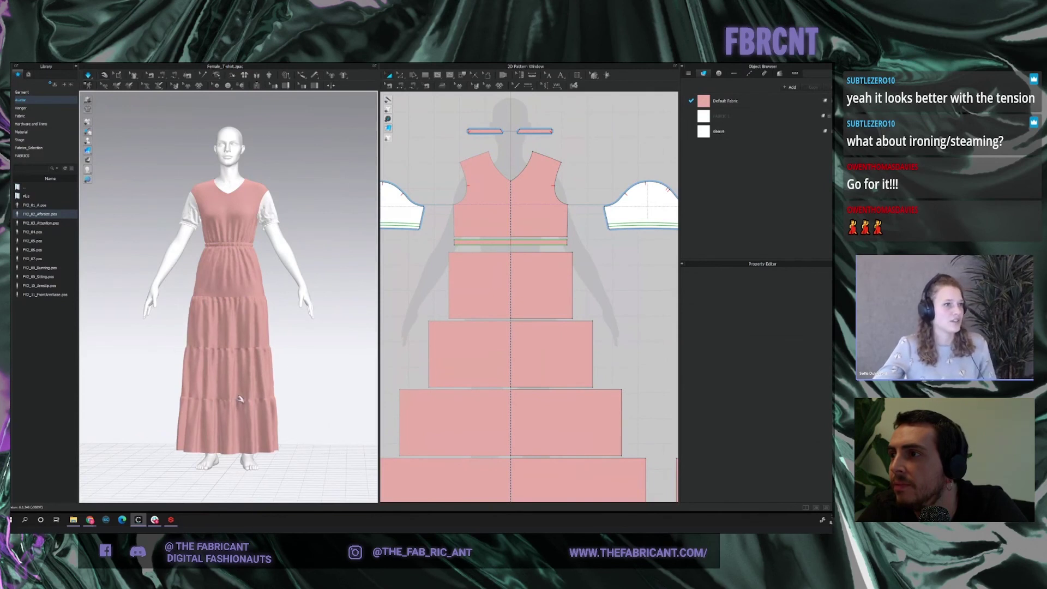
Examine the skirt's tensioned gathers up close from the side and front along the lower tier seams.
scroll(240, 400, "up", 4)
right_click_drag(240, 400, 297, 402)
scroll(303, 406, "up", 6)
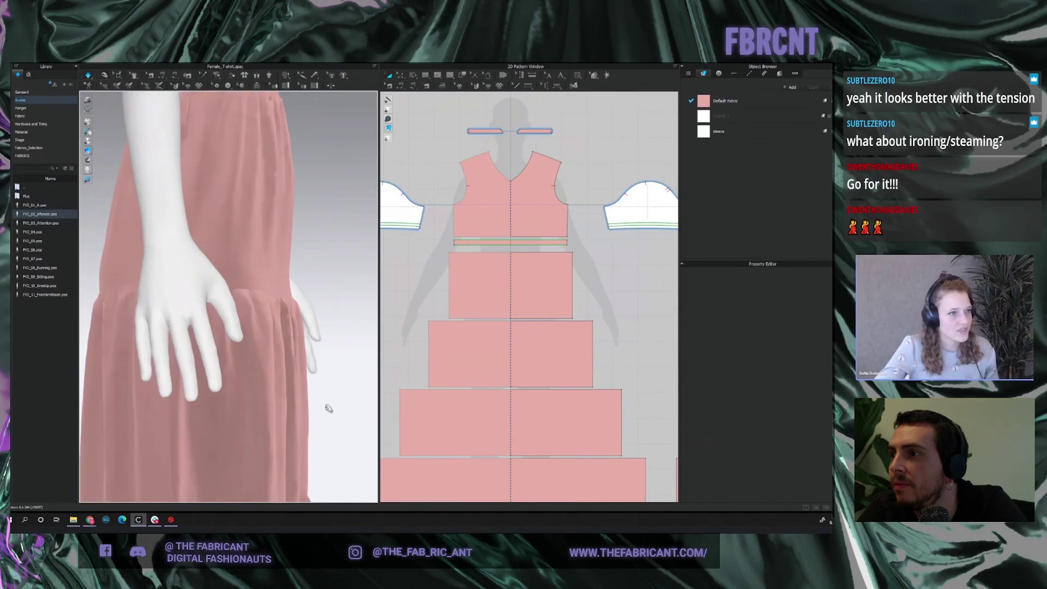
middle_click_drag(335, 416, 280, 334)
scroll(282, 400, "up", 3)
middle_click_drag(301, 418, 306, 351)
right_click_drag(306, 350, 284, 354)
middle_click_drag(285, 354, 281, 320)
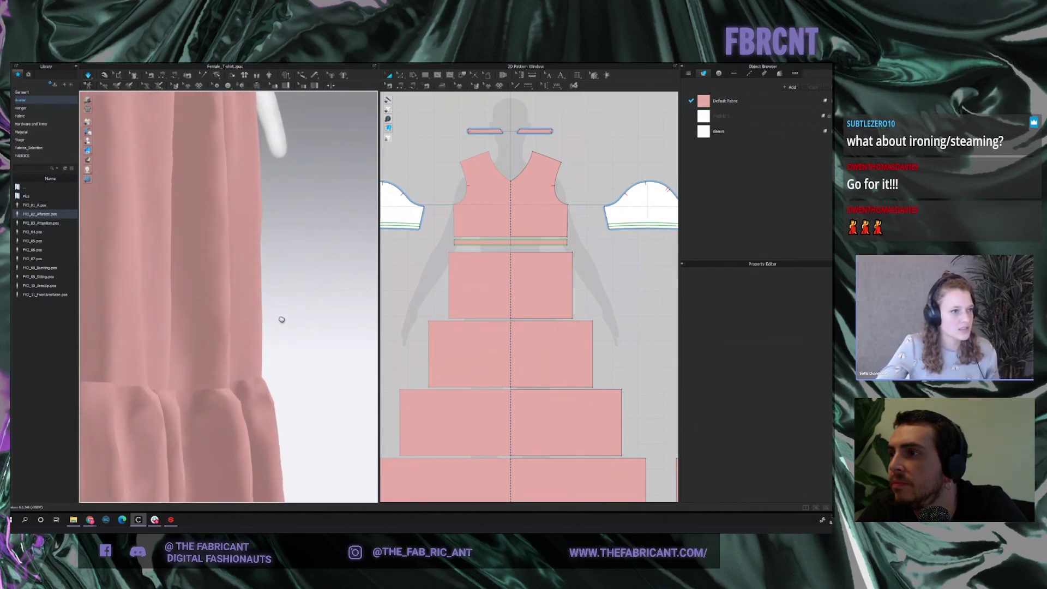
right_click_drag(291, 362, 236, 374)
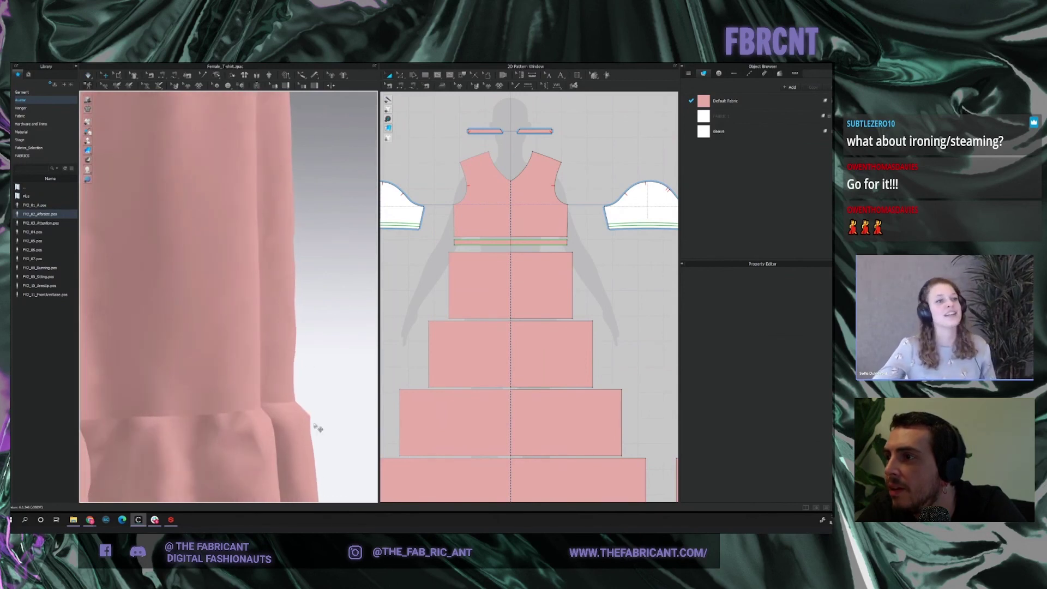
Turn on seam taping along the bottom edge of the second front skirt tier.
left_click(294, 382)
left_click(598, 386)
scroll(598, 395, "up", 3)
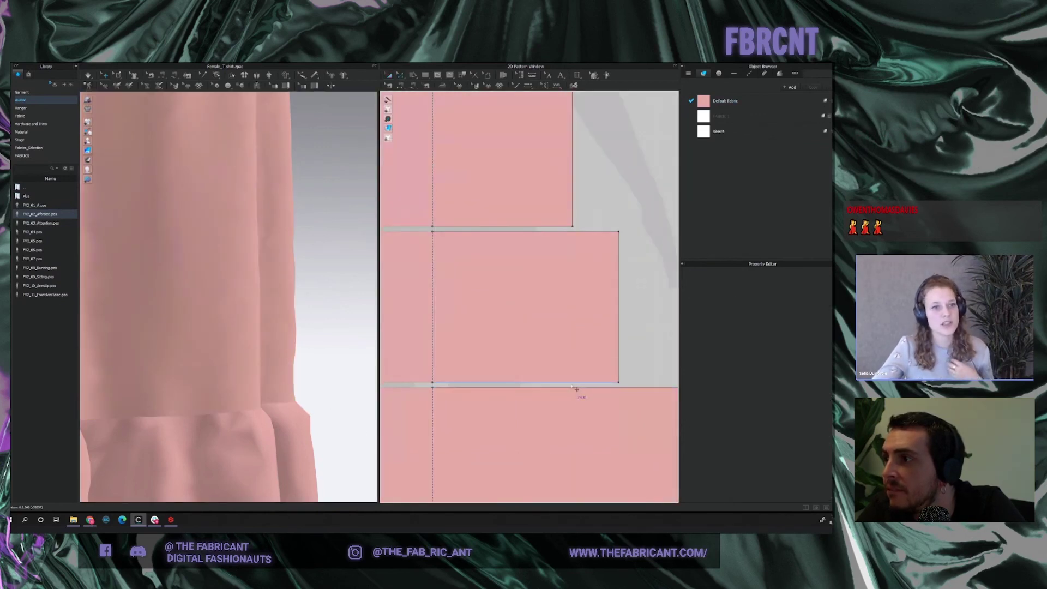
left_click(576, 384)
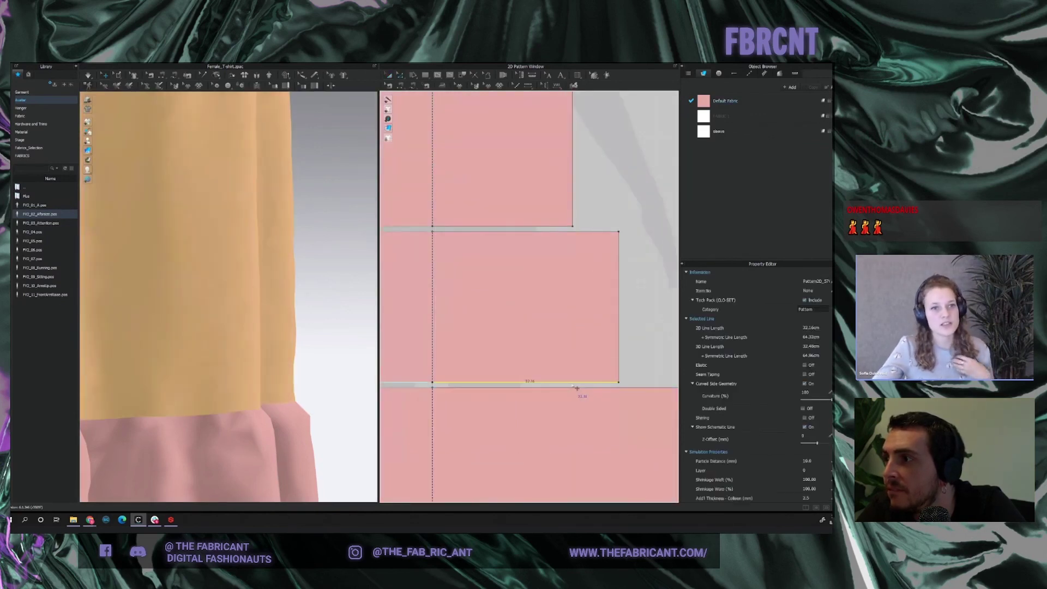
left_click(805, 374)
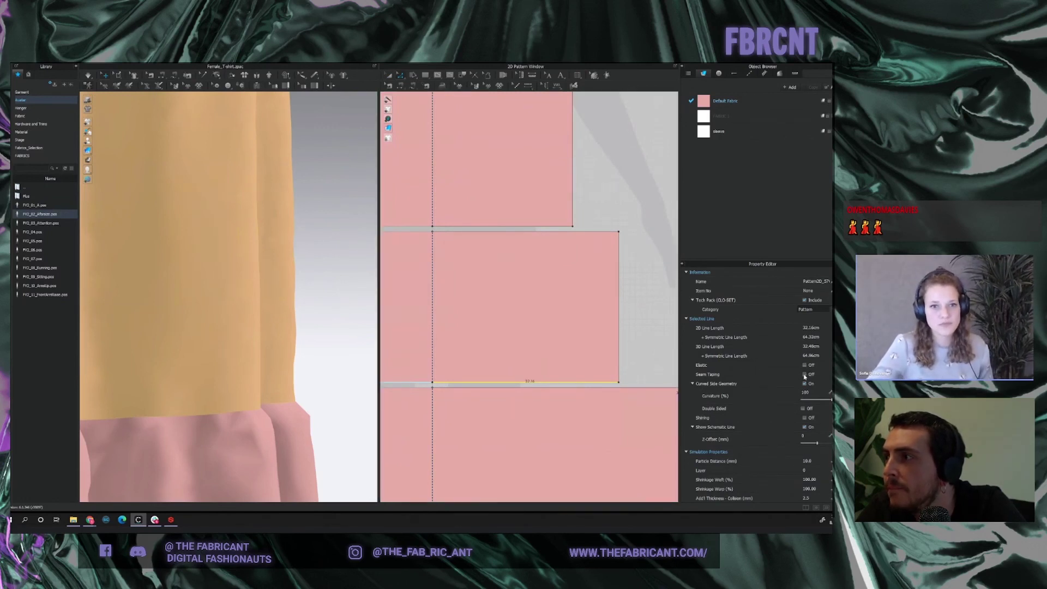
left_click(644, 364)
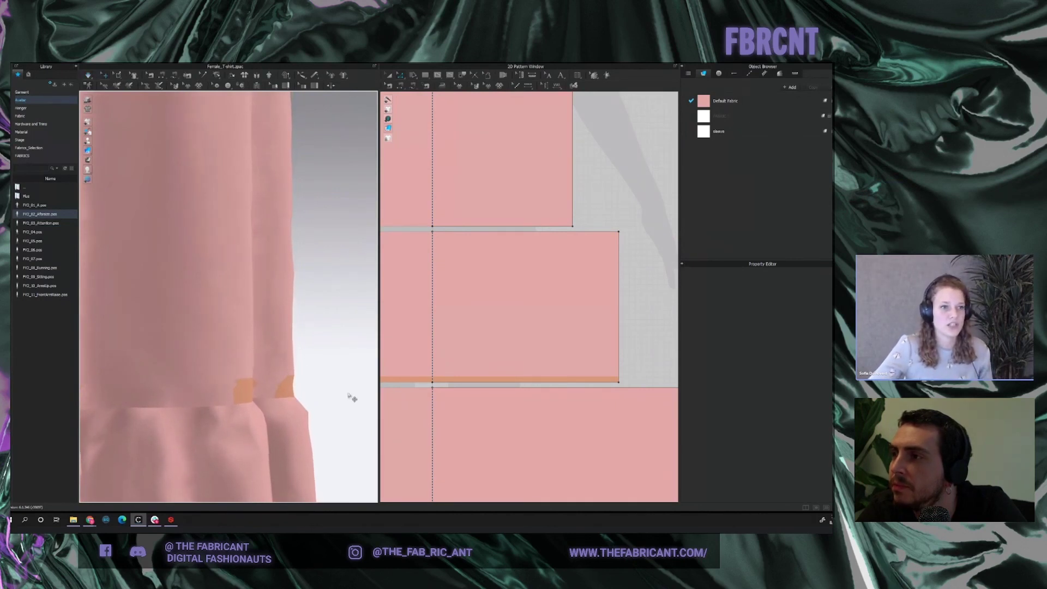
Expand the seam tape details for the second front tier's bottom edge and set the tape width to 20 mm.
left_click(605, 383)
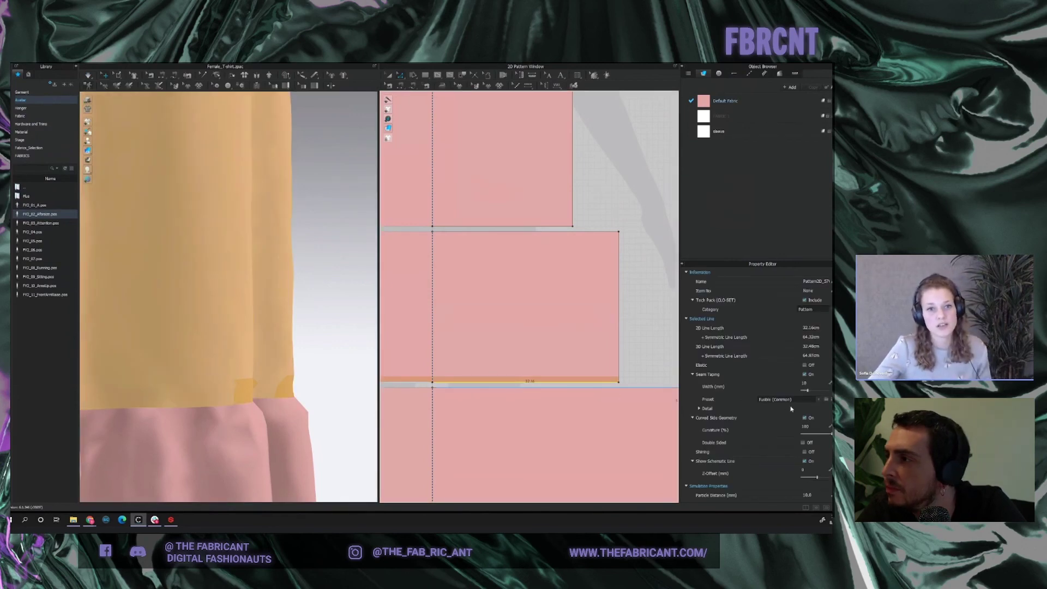
left_click(700, 409)
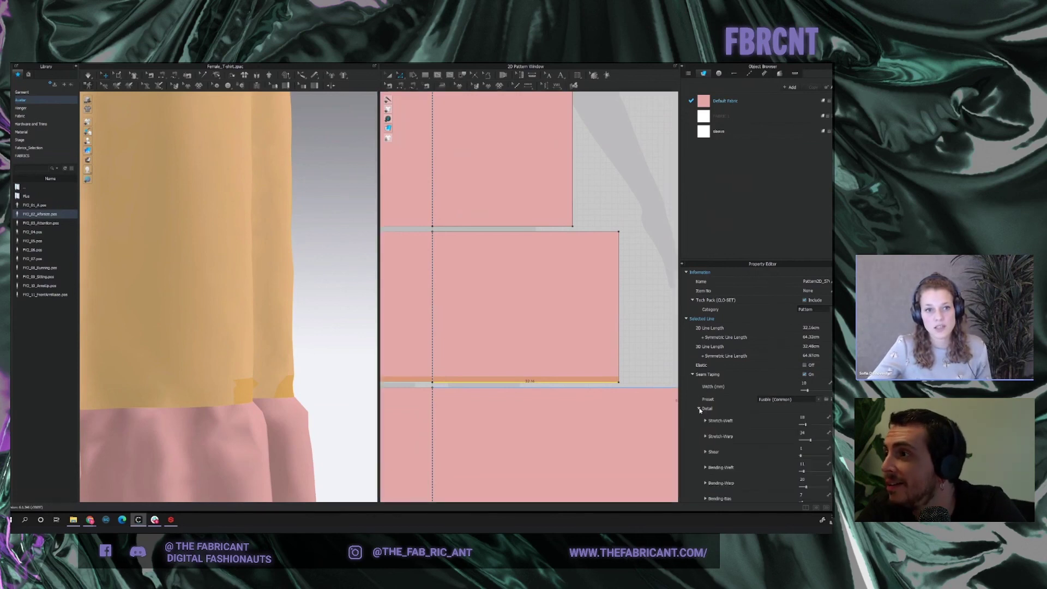
scroll(700, 410, "down", 1)
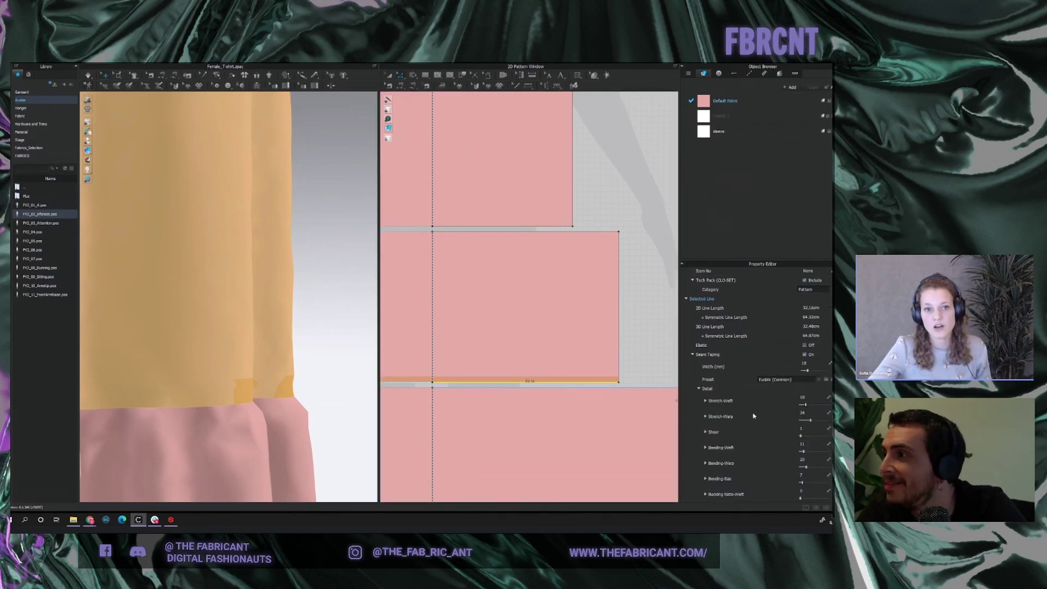
scroll(753, 442, "down", 1)
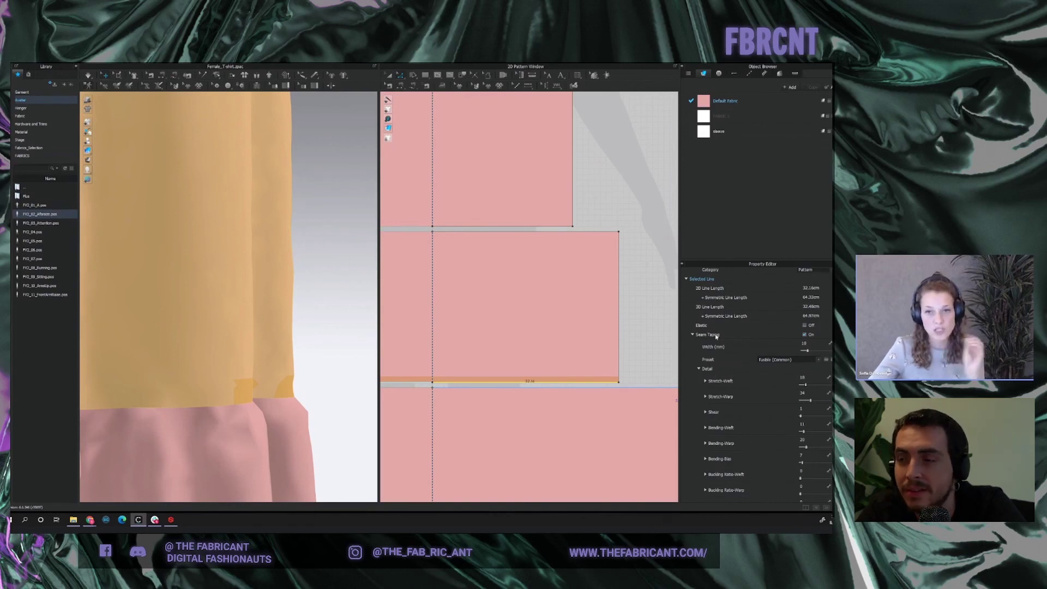
left_click(812, 342)
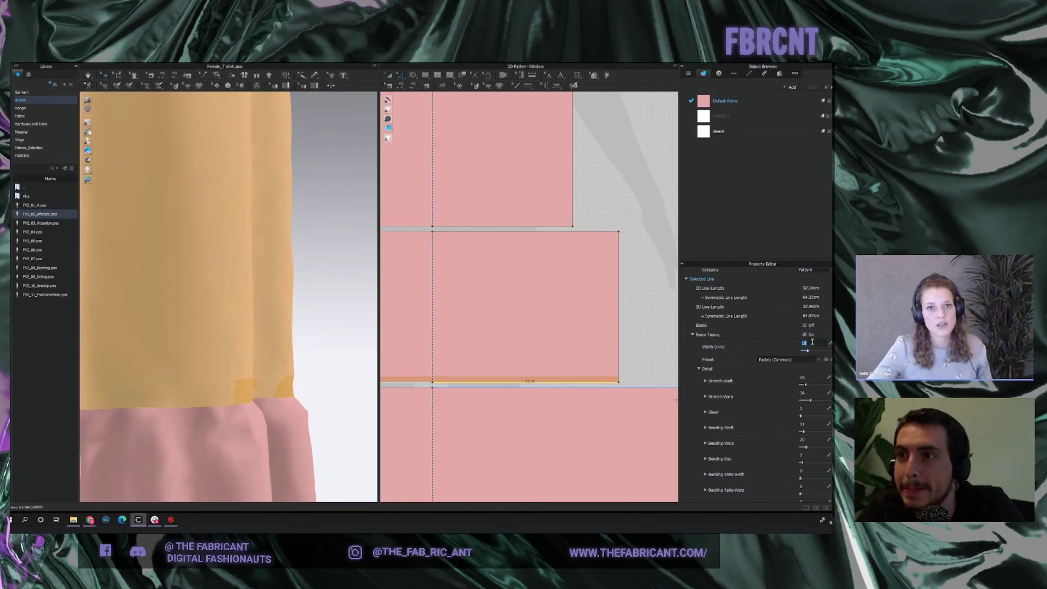
type("20")
key("Return")
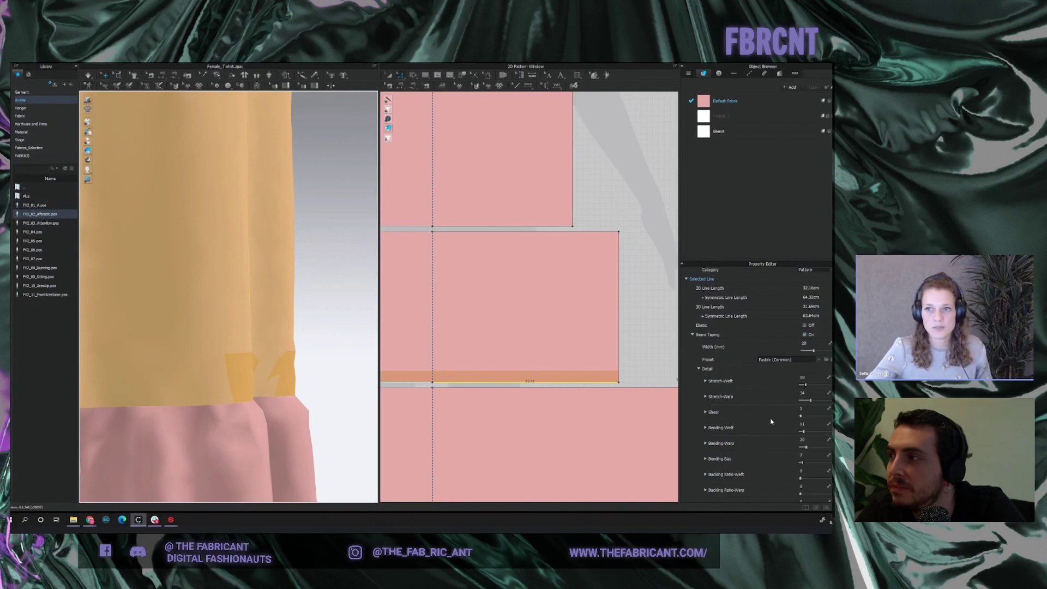
Set the seam tape's Stretch-Weft to 50 and simulate the garment.
double_click(810, 378)
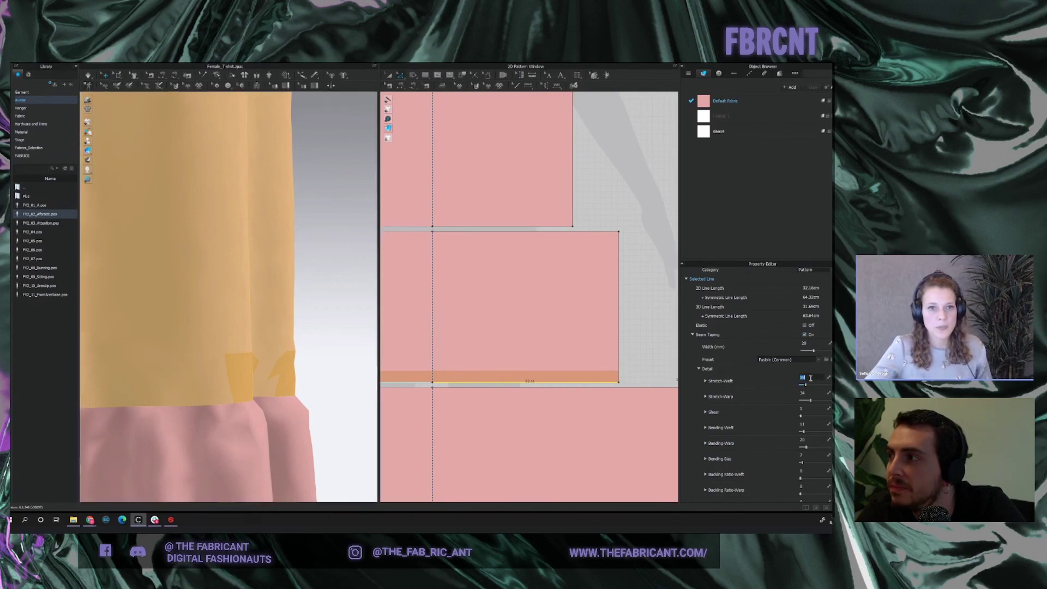
type("50")
key("Return")
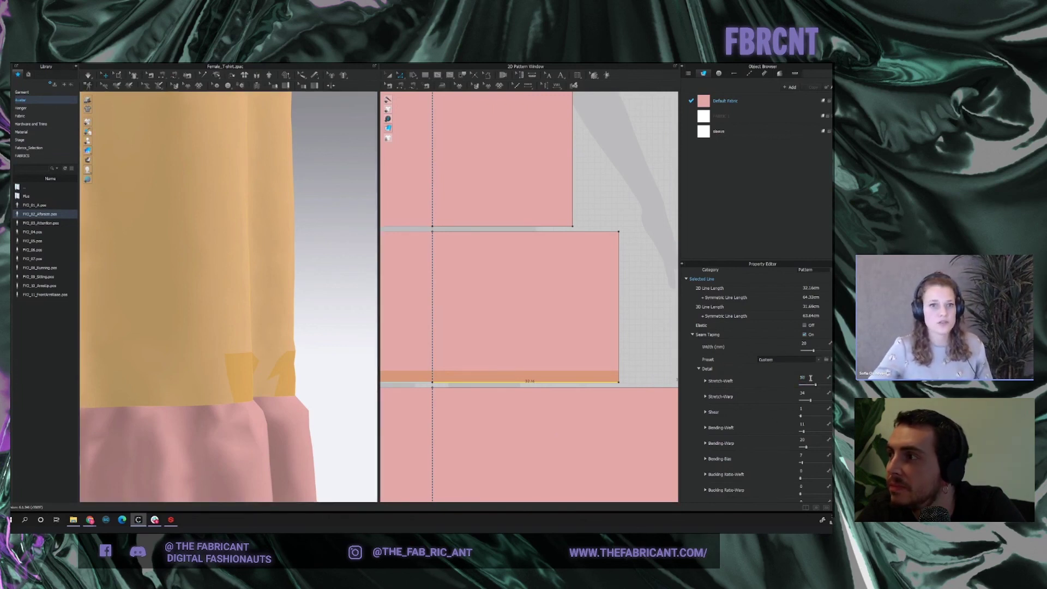
left_click(344, 370)
key("space")
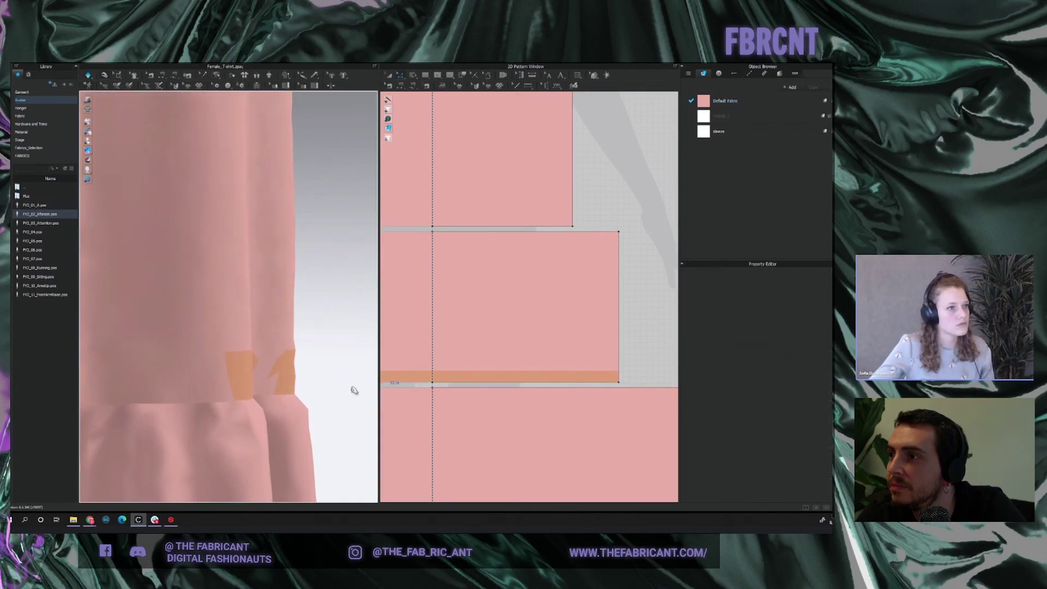
Set the Shear of the second tier's seam tape to 50 and test the taped edge on the 3D garment.
left_click(566, 384)
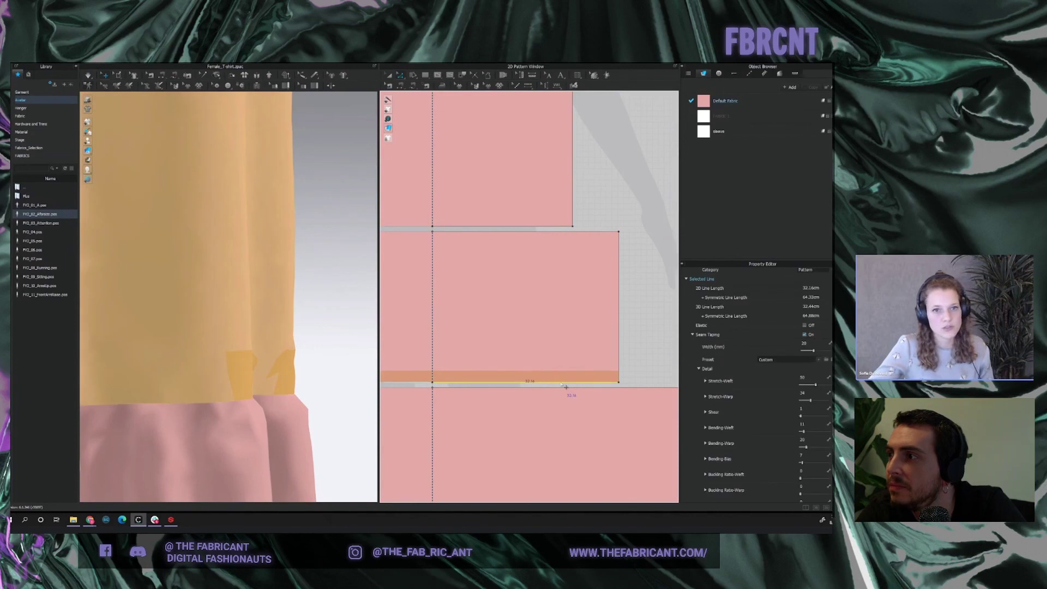
double_click(813, 376)
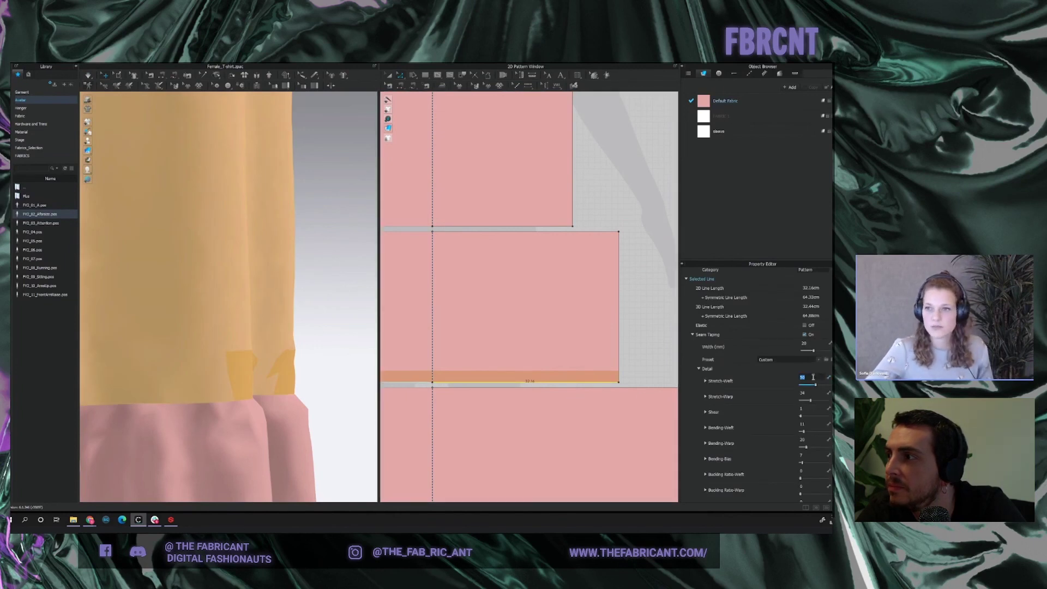
double_click(809, 408)
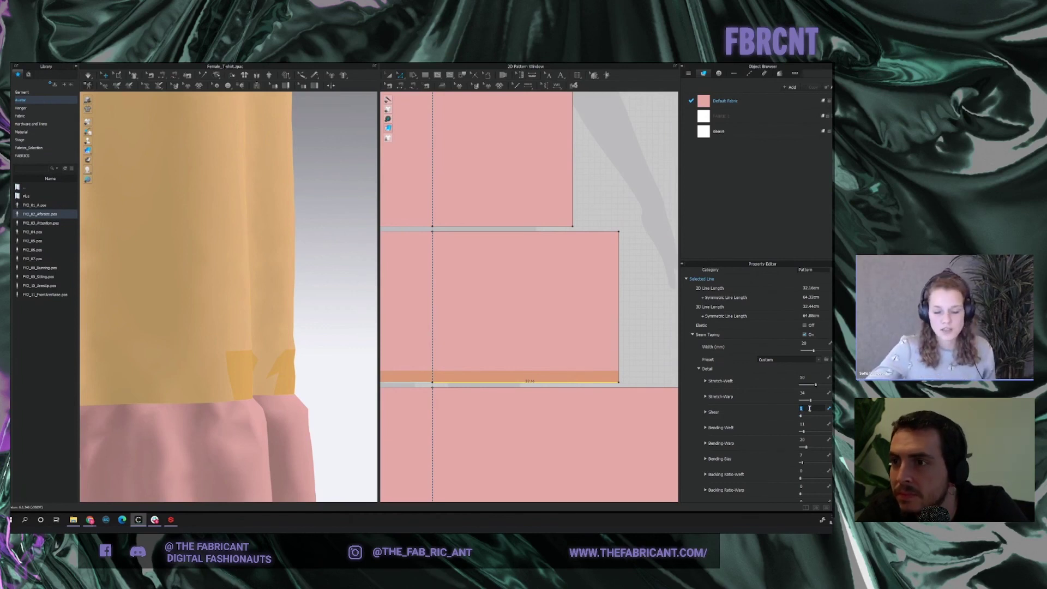
type("50")
key("Return")
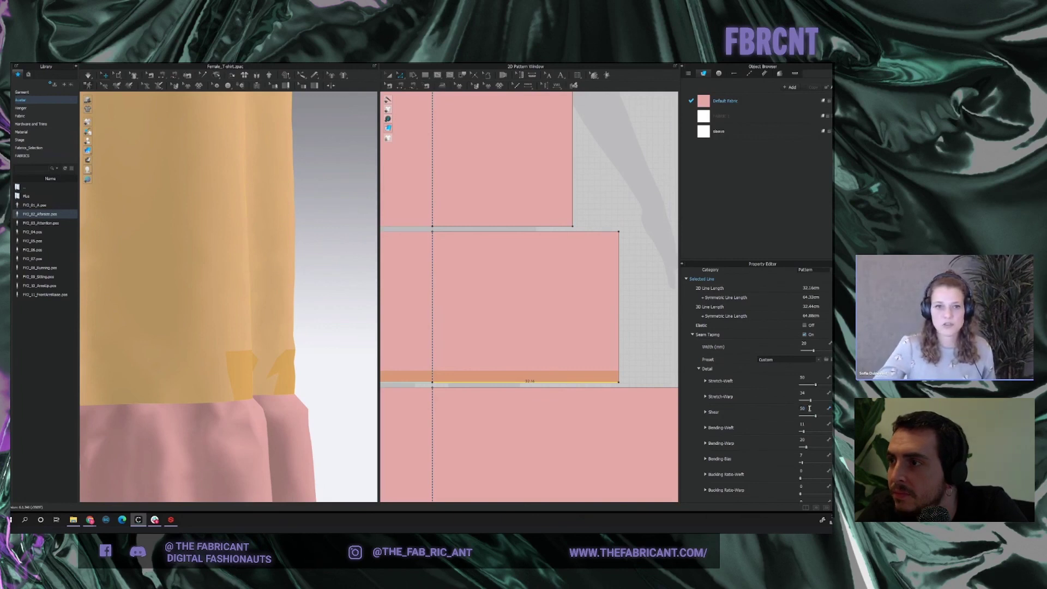
left_click(293, 349)
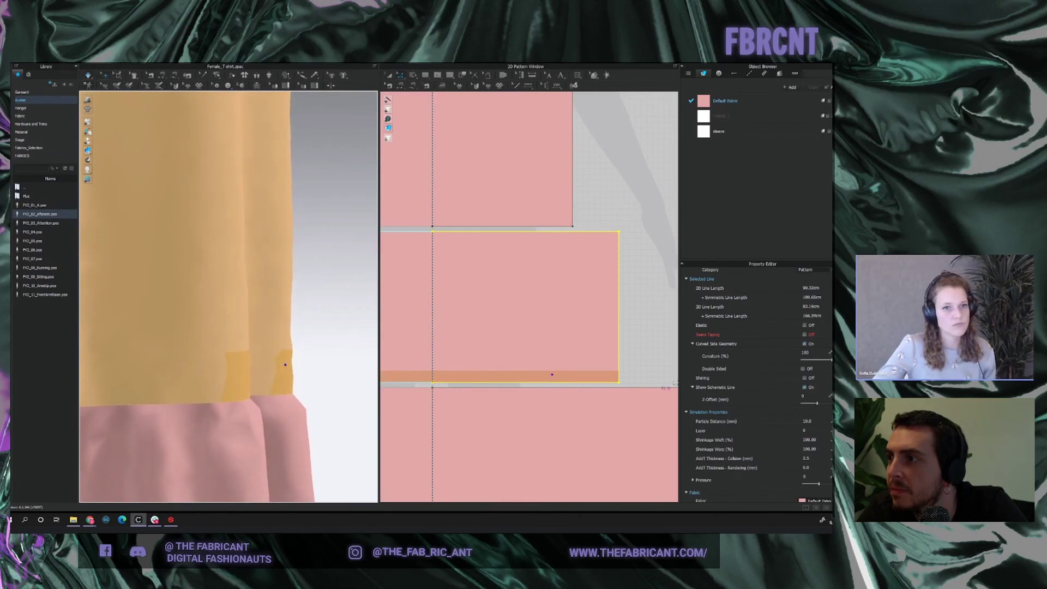
Try a Bending-Weft of 50 on the second tier's seam tape and test the taped edge on the 3D garment.
left_click(587, 385)
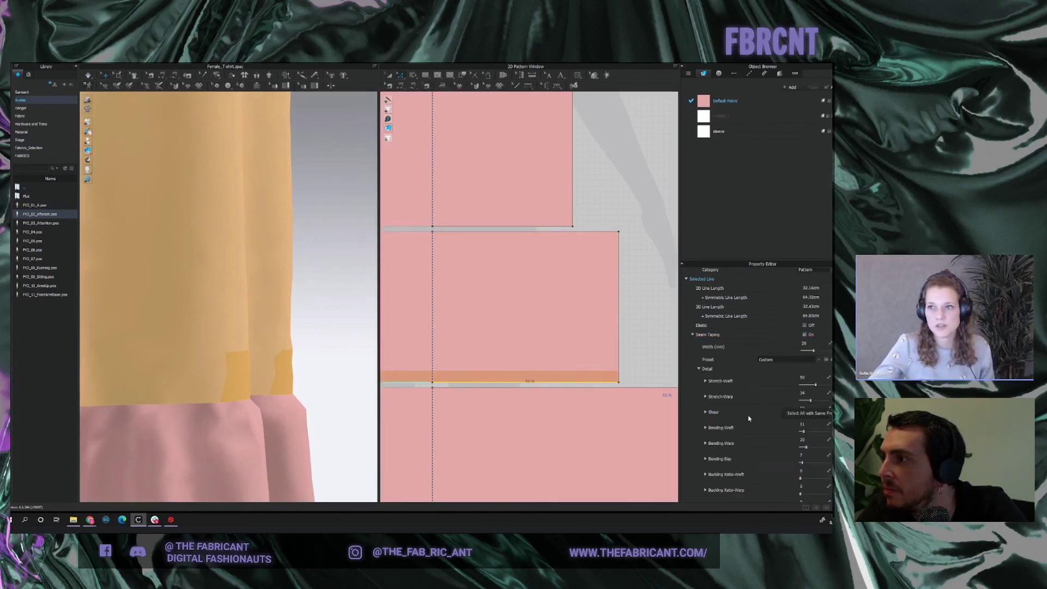
left_click(802, 424)
type("50")
key("Return")
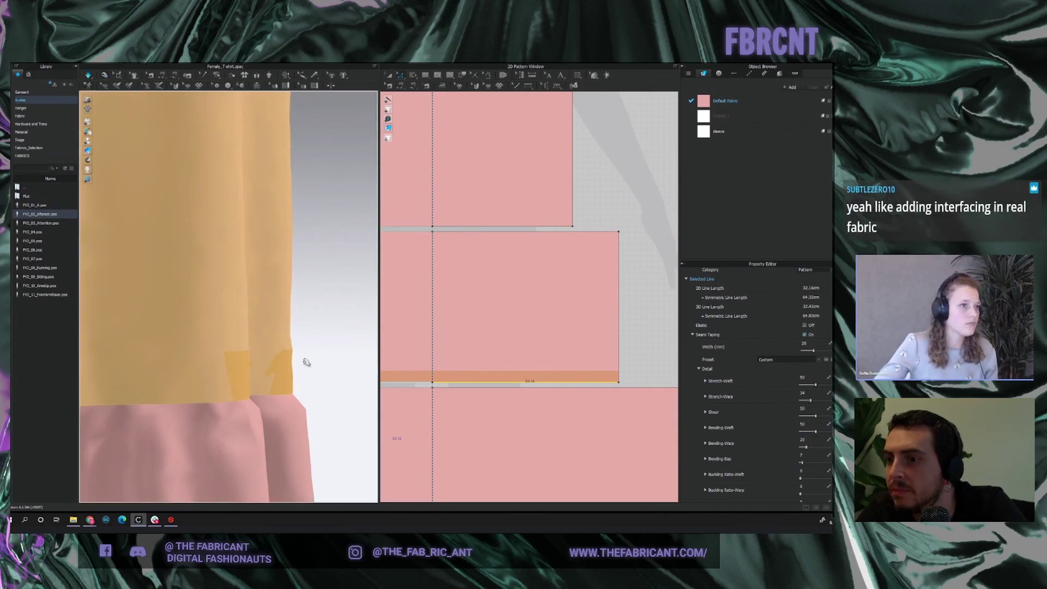
left_click(295, 350)
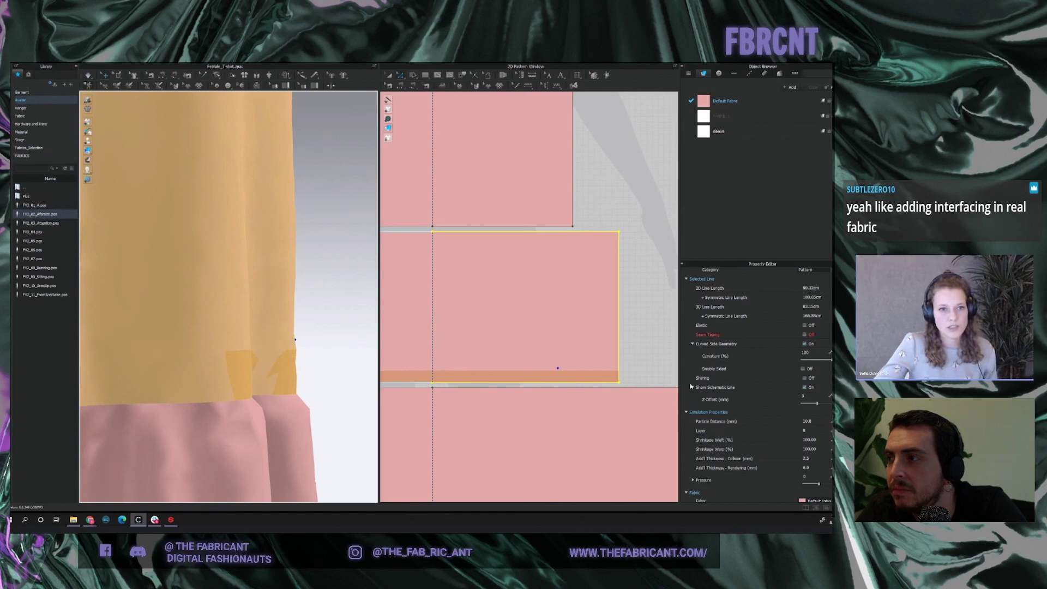
Set the Bending-Weft of the seam tape on the second tier's bottom edge to 80.
left_click(596, 382)
scroll(780, 390, "down", 2)
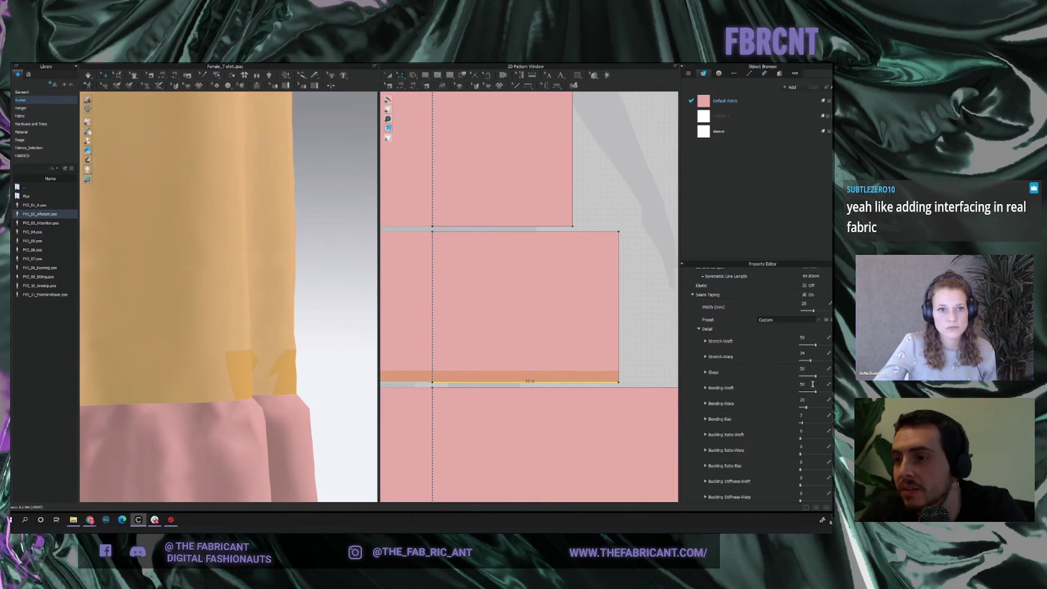
type("80")
key("Return")
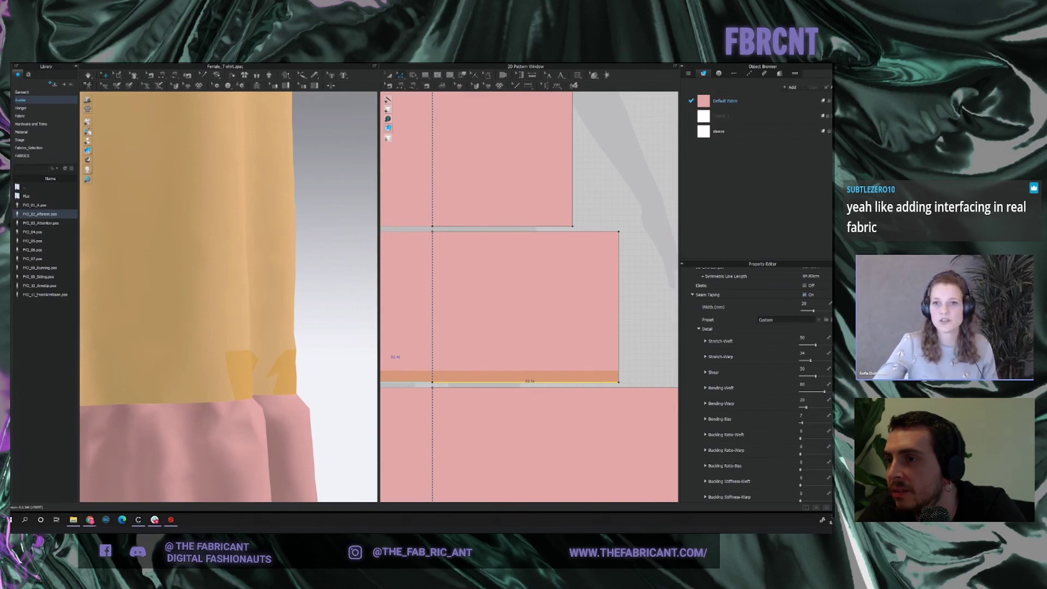
key("ctrl+n")
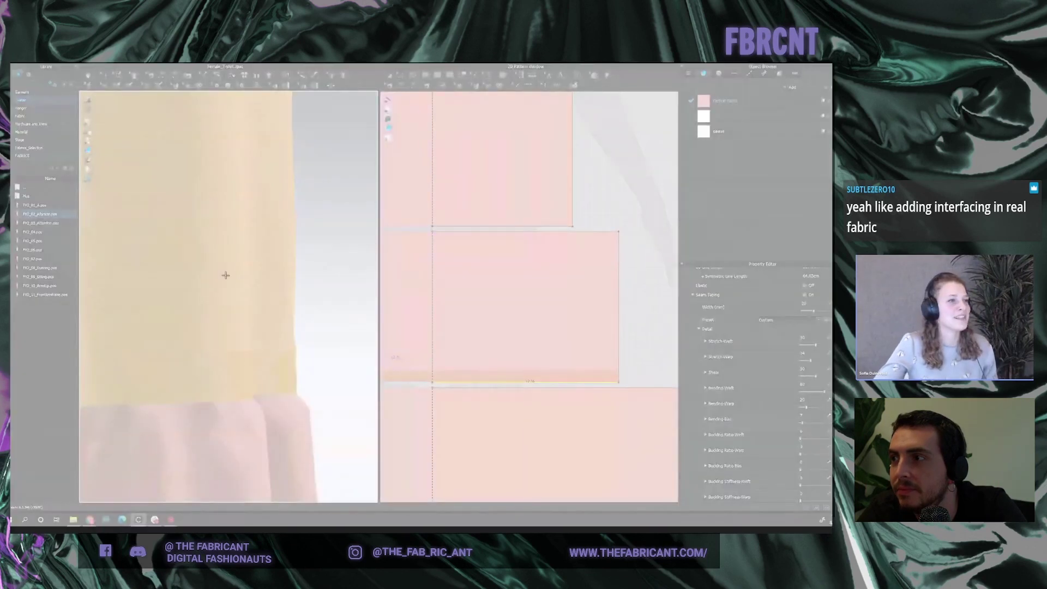
Capture the second tier's taped seam from the 3D view with the Snipping Tool and mark its side outline.
left_click_drag(222, 268, 368, 450)
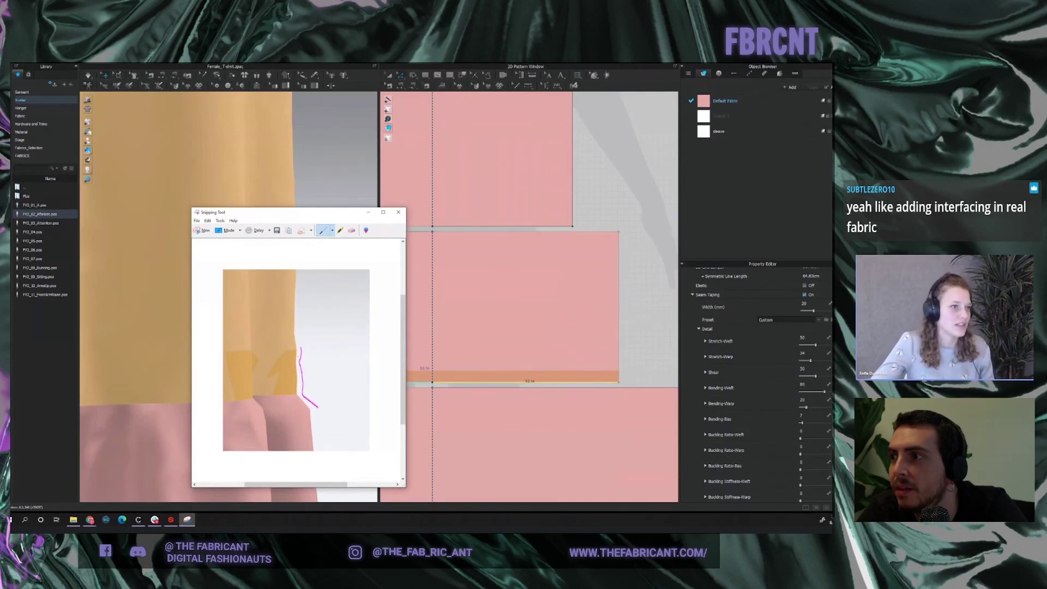
left_click_drag(297, 355, 303, 355)
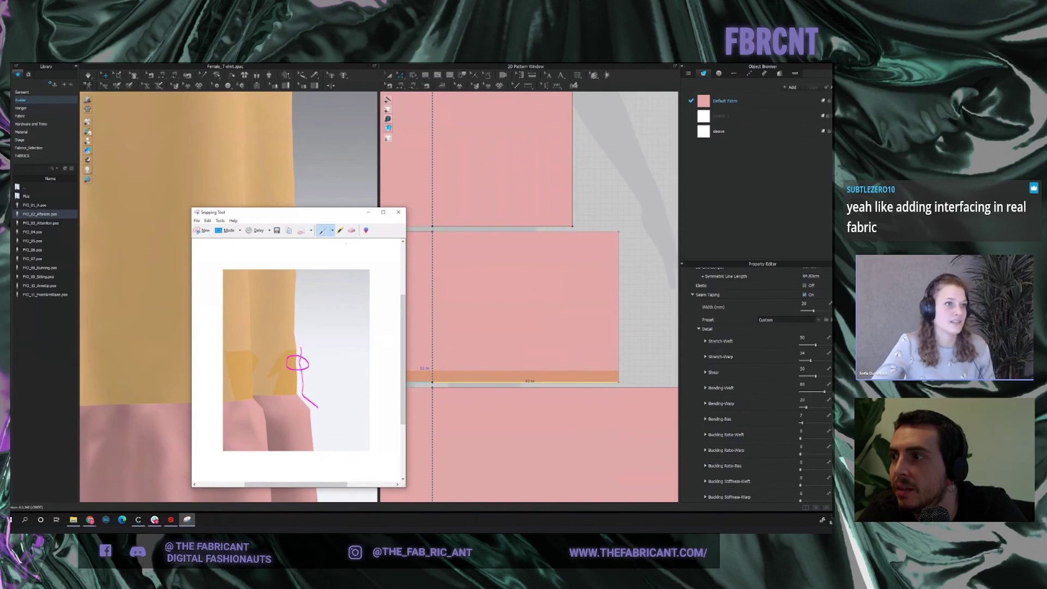
left_click(349, 196)
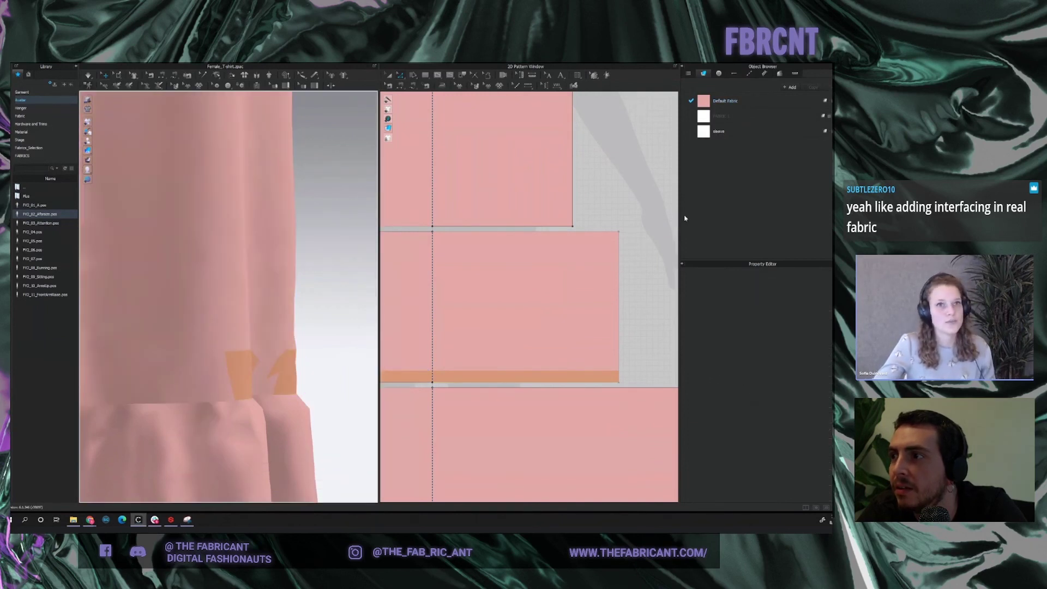
Simulate the garment to test the stiffened tape on the second tier's bottom edge, and select the gathered edge below it.
left_click(506, 384)
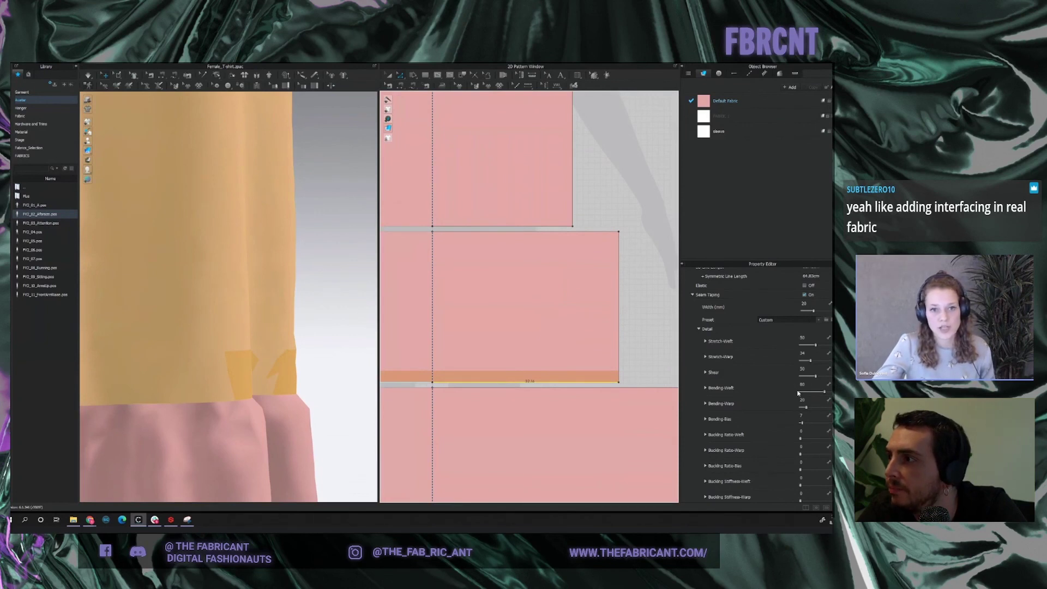
left_click(313, 311)
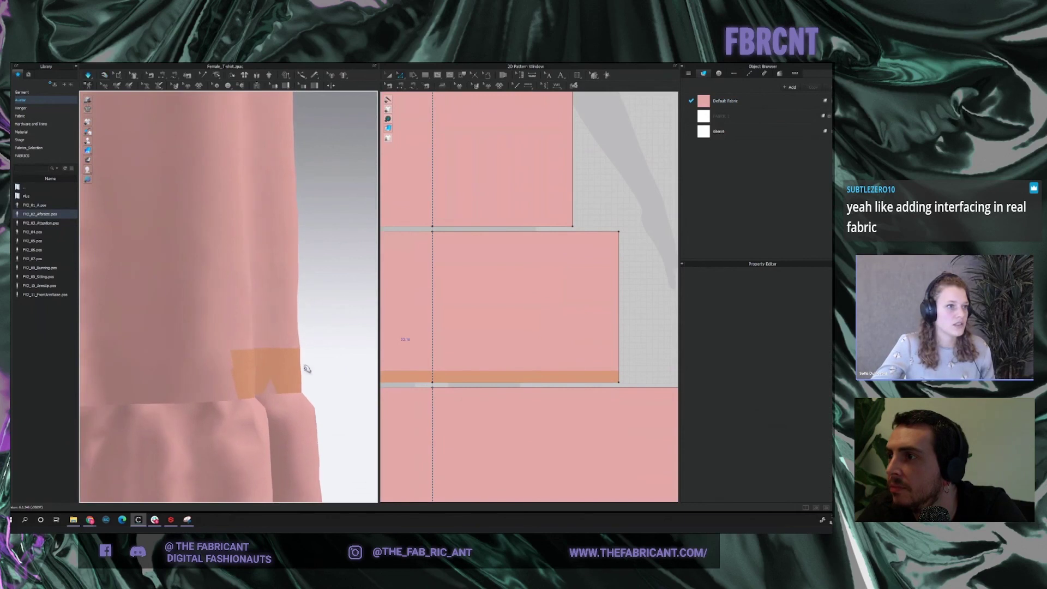
left_click(302, 392)
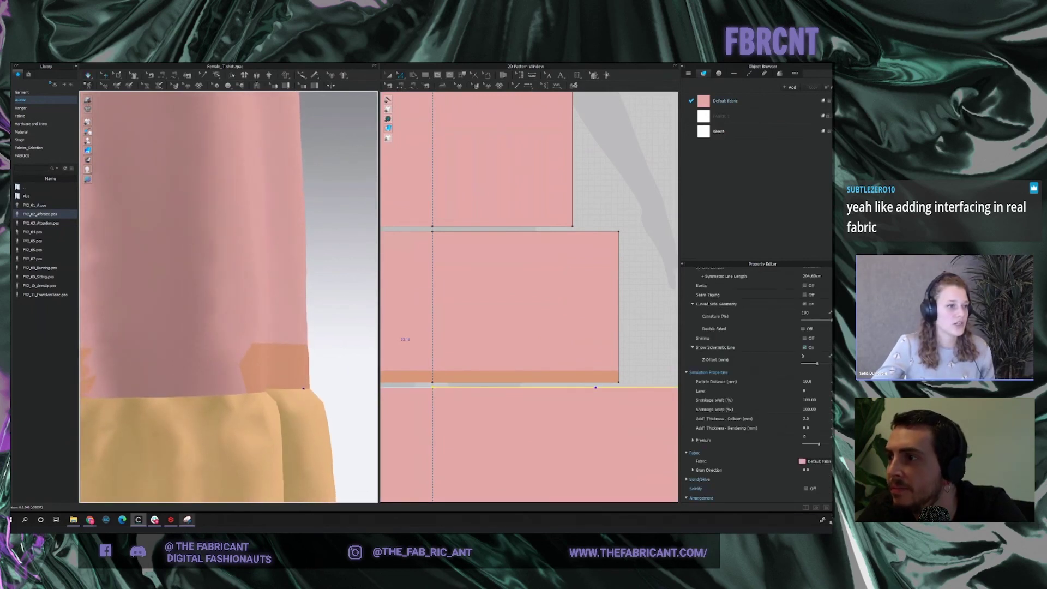
Take a new Snipping Tool capture of the simulated taped seam and trace the skirt's side outline on it.
left_click(187, 519)
left_click_drag(337, 214, 485, 209)
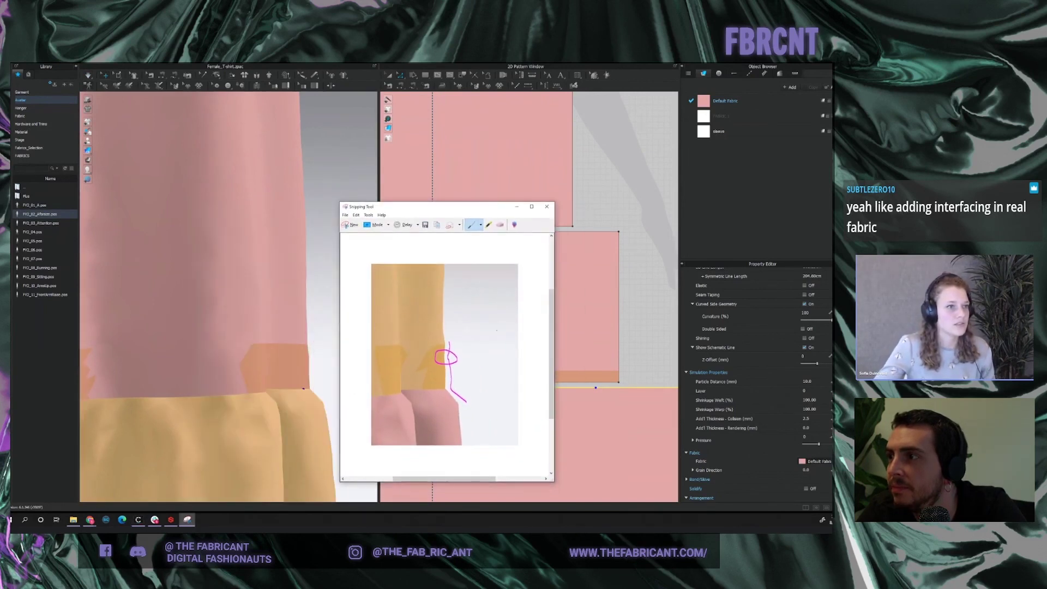
left_click(351, 224)
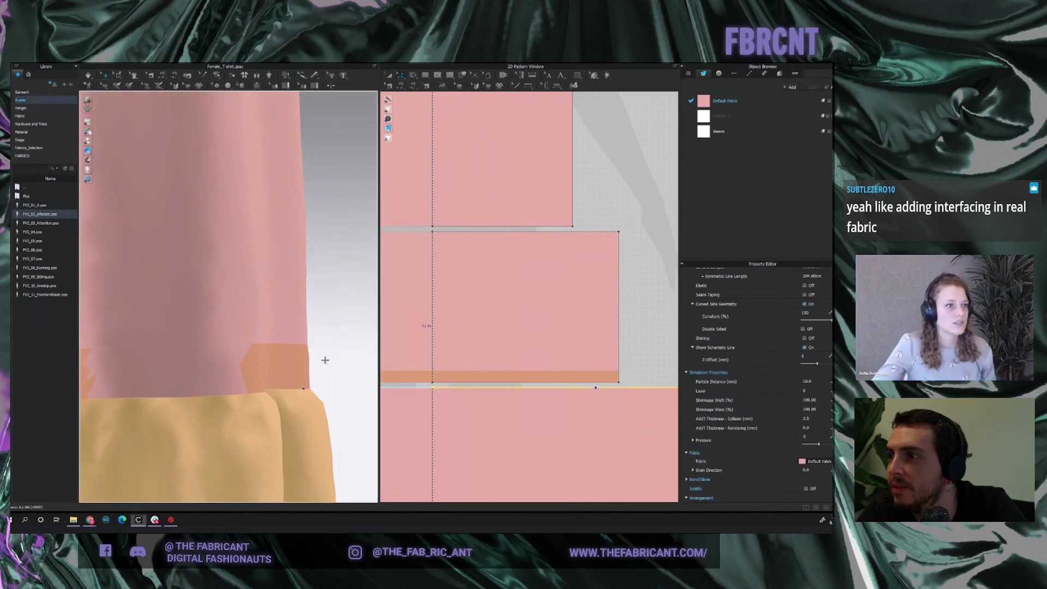
left_click_drag(293, 324, 349, 419)
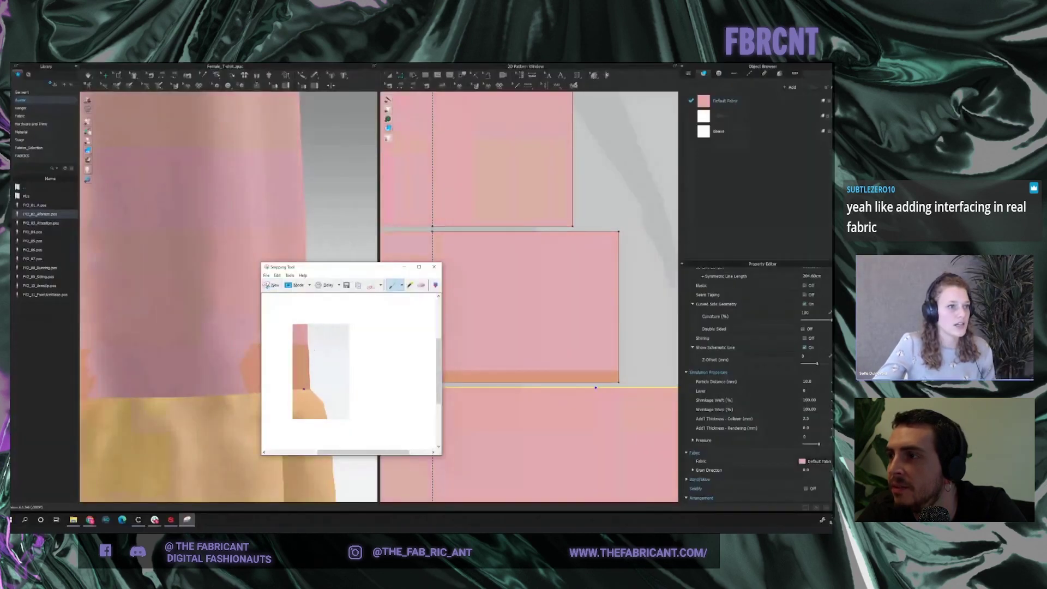
mouse_move(313, 349)
left_mouse_down()
mouse_move(319, 388)
mouse_move(336, 401)
left_mouse_up()
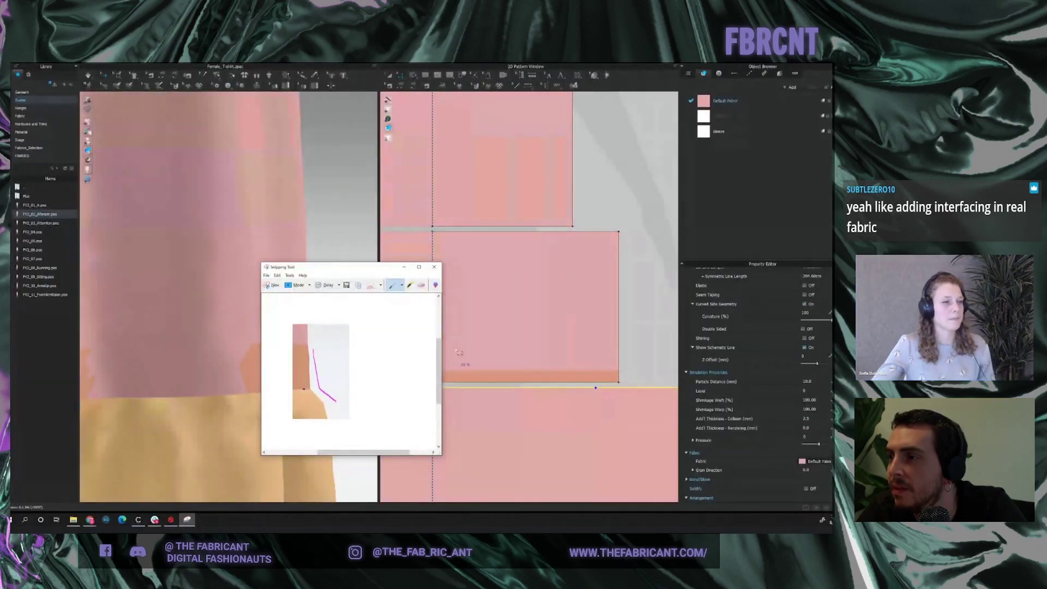
left_click(404, 267)
left_click(360, 318)
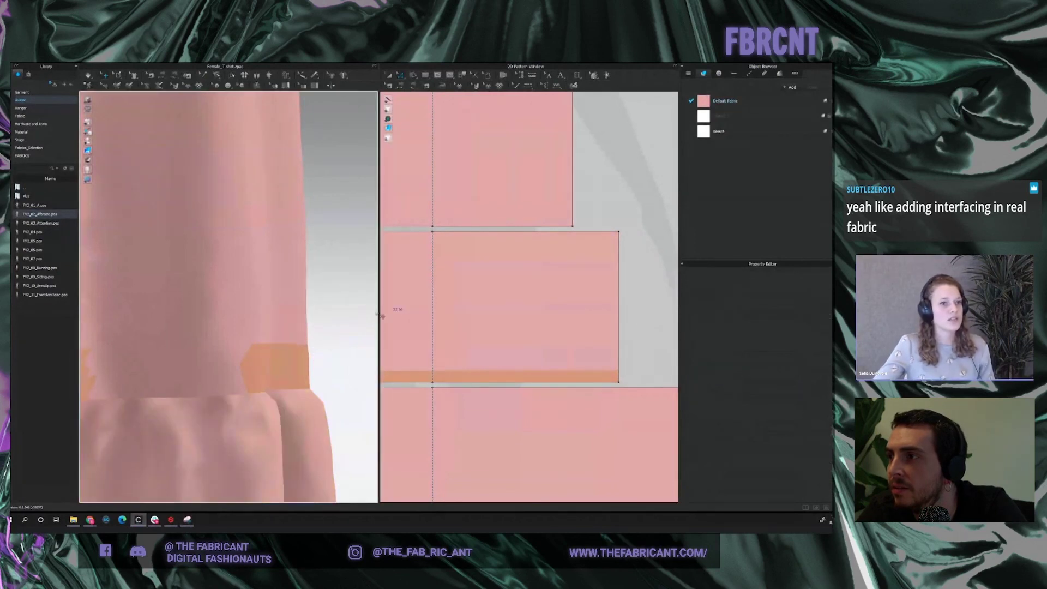
Turn on seam taping for the bottom edges of the first and third skirt tiers on the front pattern.
left_click(545, 231)
scroll(599, 370, "down", 5)
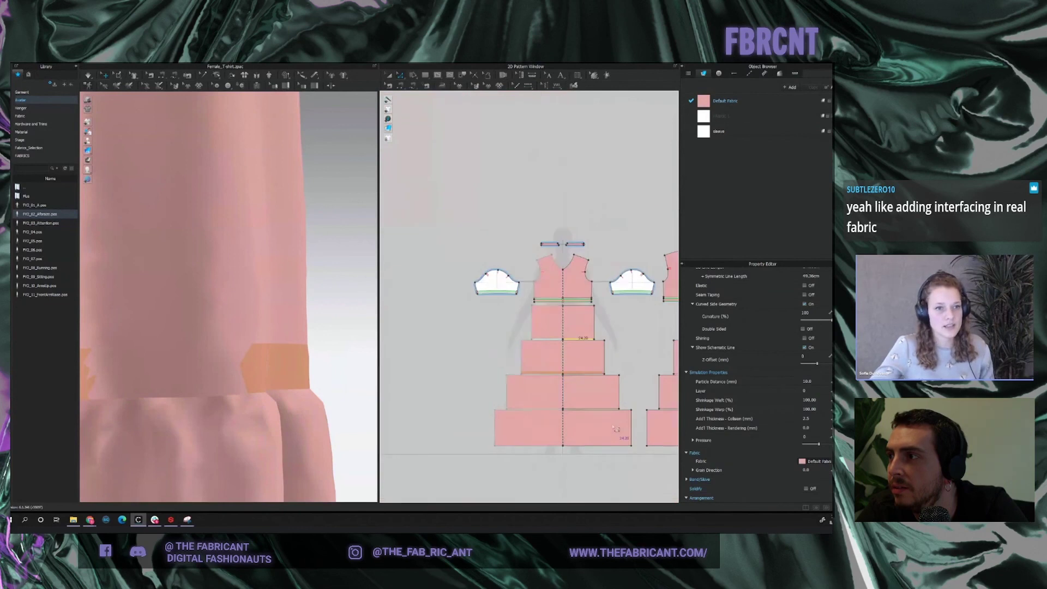
scroll(616, 429, "up", 4)
left_click(582, 399)
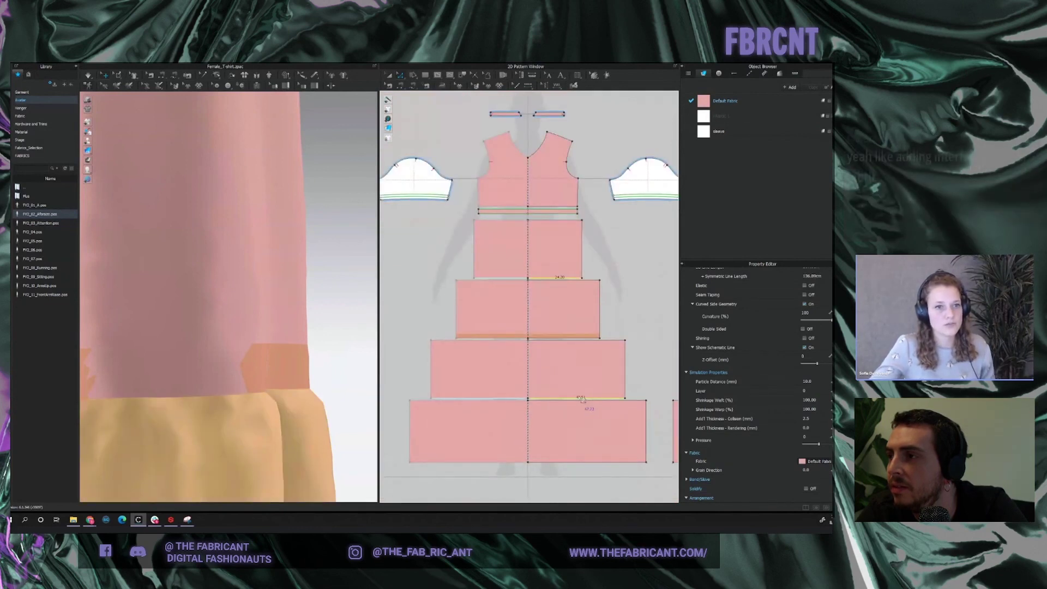
left_click(805, 294)
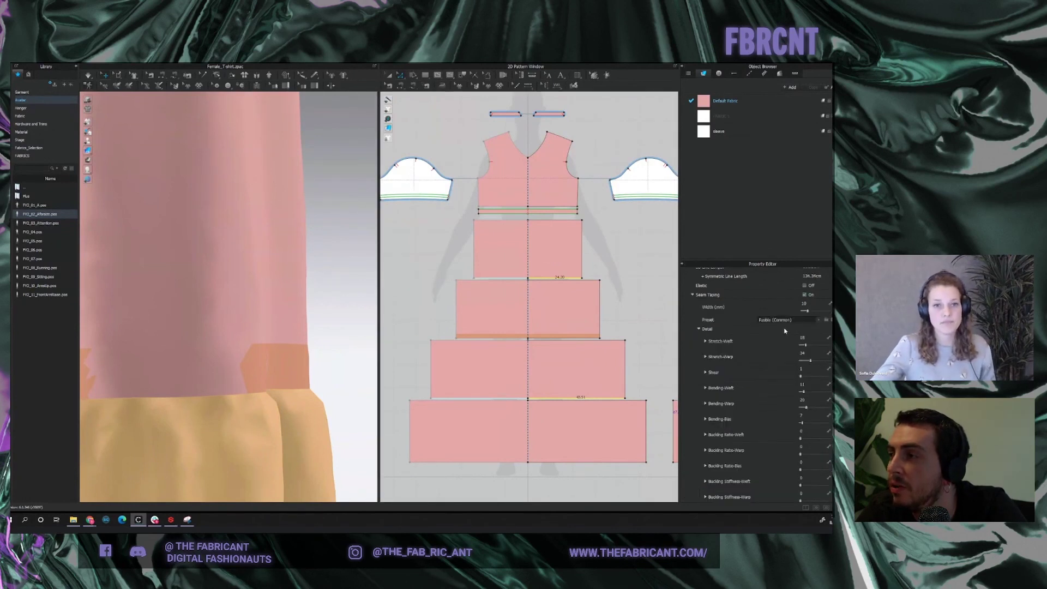
Set the first and third tiers' seam tape to Stretch-Weft 50, Shear 50 and Bending-Weft 80.
double_click(812, 337)
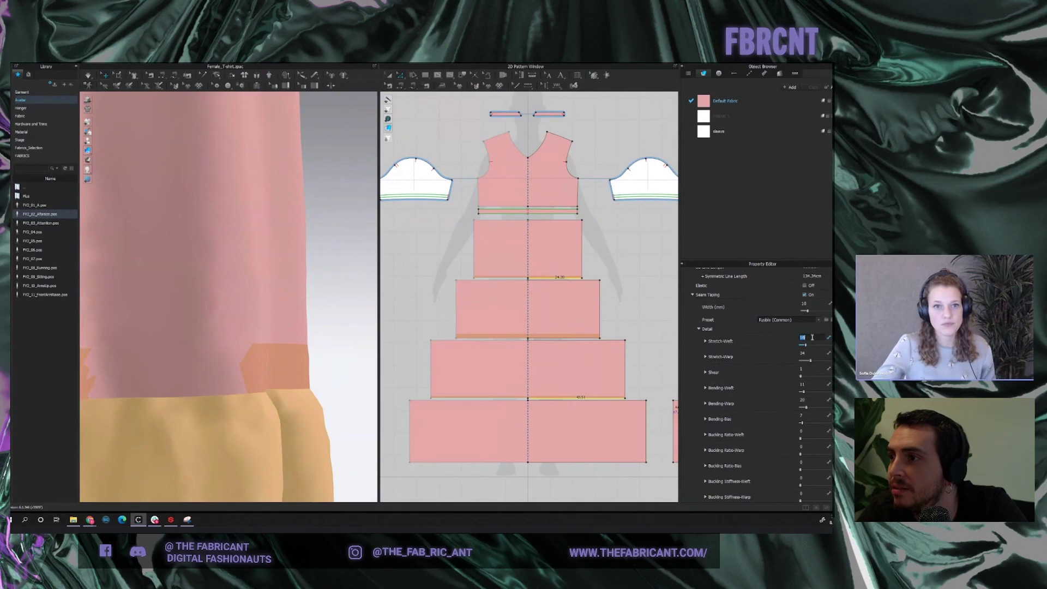
type("50")
key("Return")
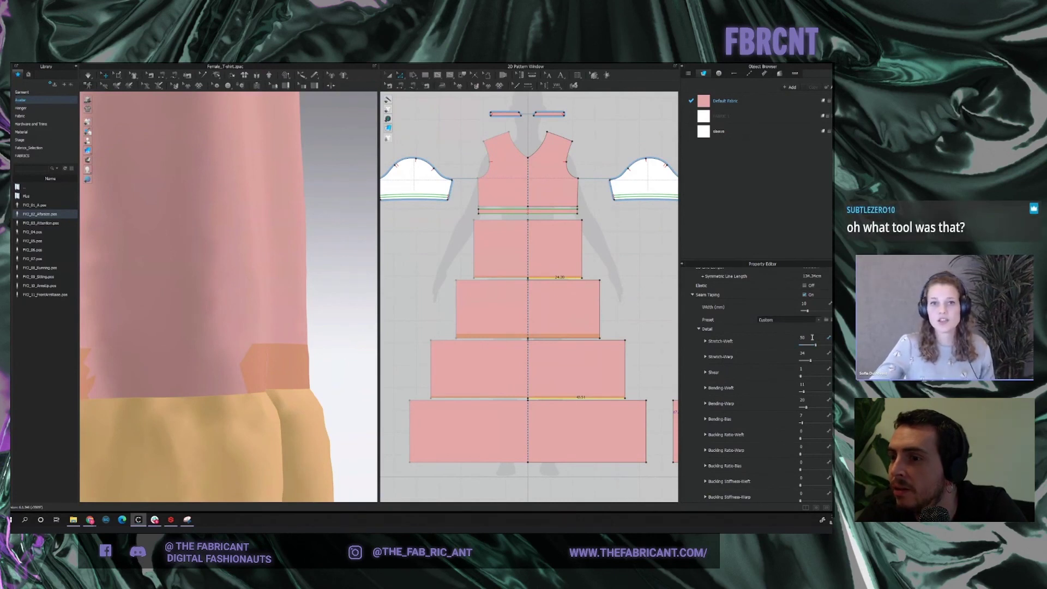
double_click(812, 369)
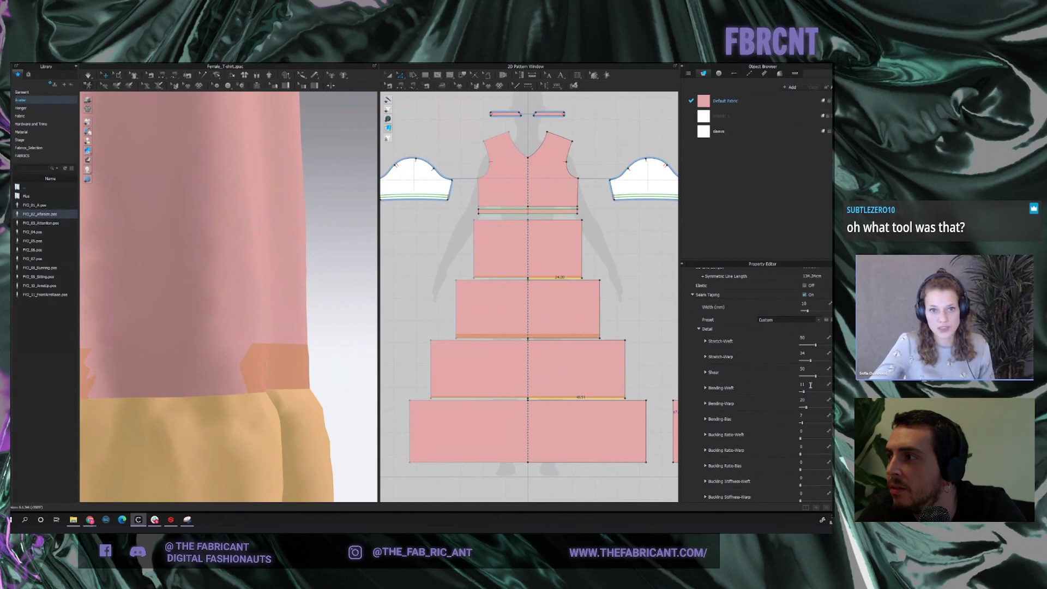
double_click(810, 385)
type("80")
key("Return")
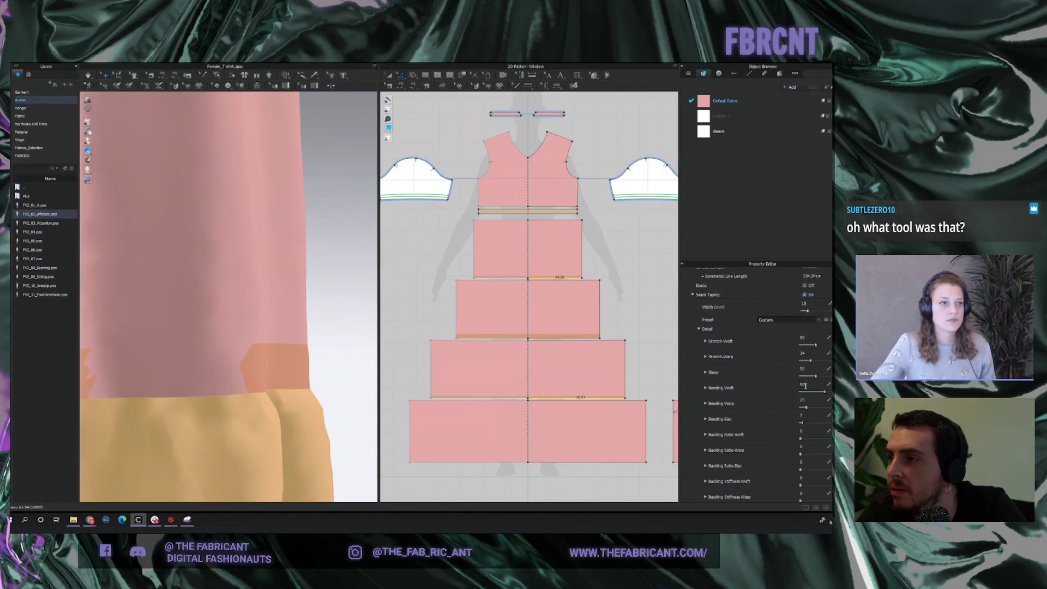
left_click(350, 379)
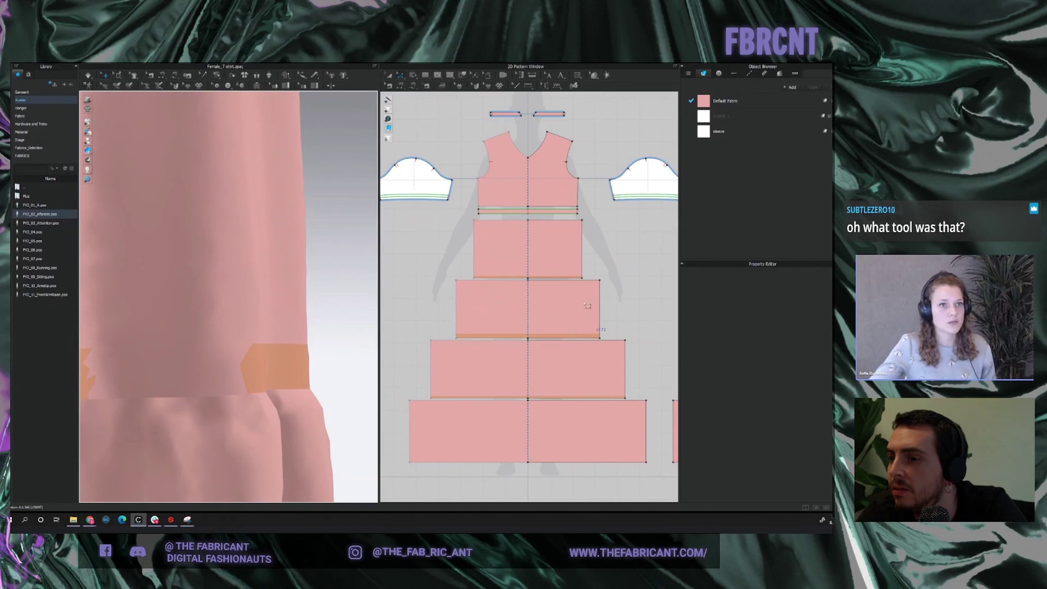
Set the seam tape width on the first and third tiers' bottom edges to 20 mm.
left_click(569, 278)
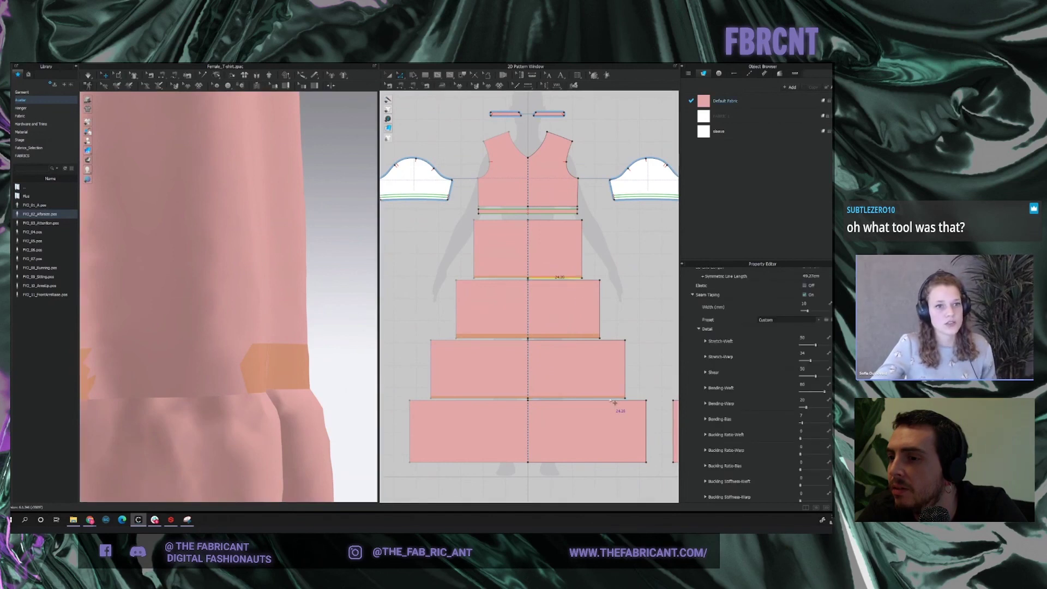
left_click(610, 399, "shift")
double_click(810, 325)
key("Return")
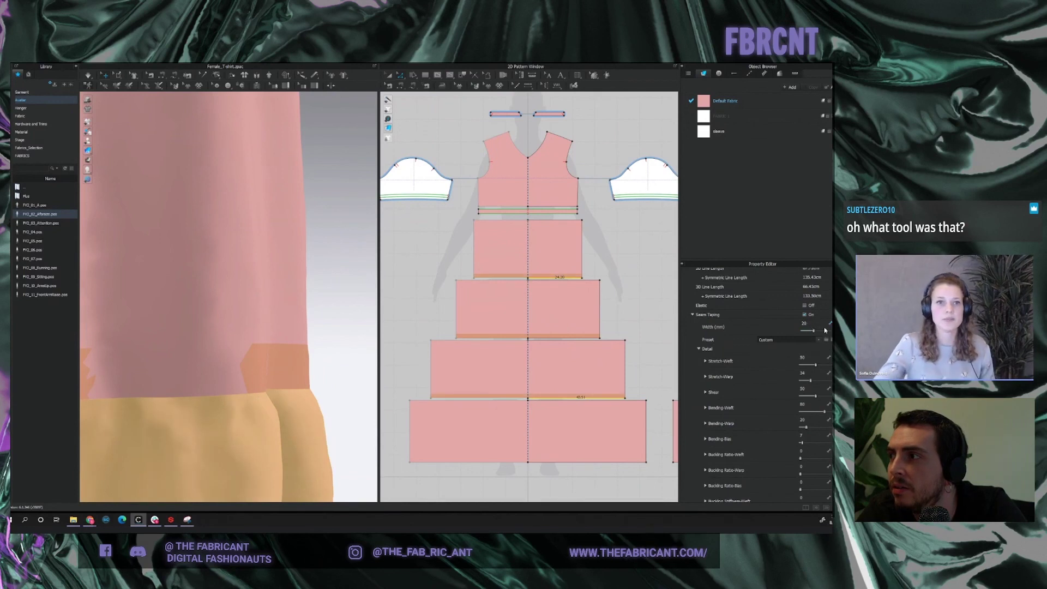
left_click(351, 351)
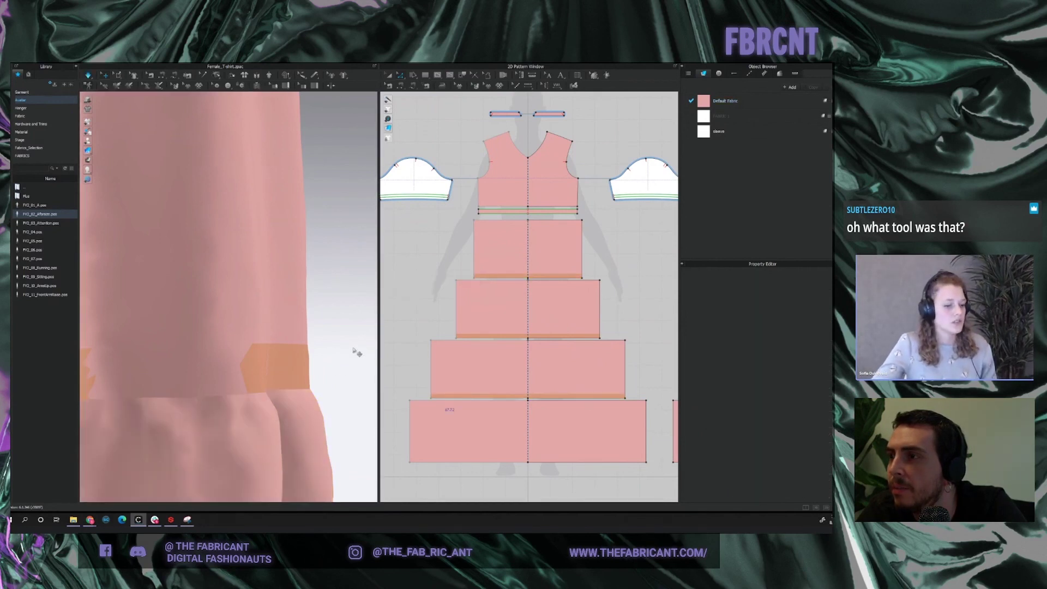
Examine the whole dress from the front and the seam taping settings on the second and third tiers' bottom edges.
key("2")
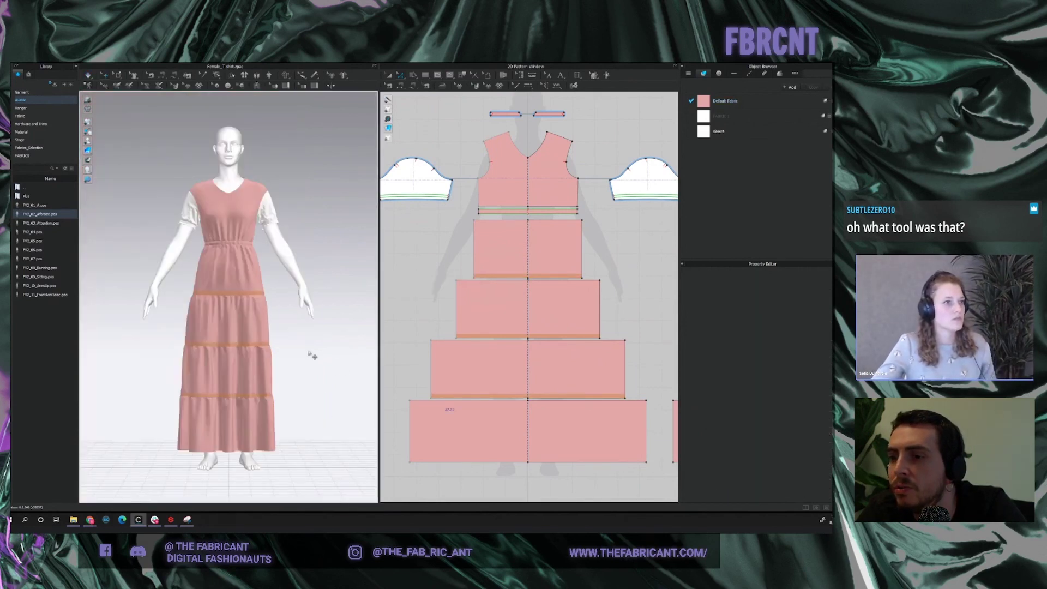
scroll(309, 355, "up", 1)
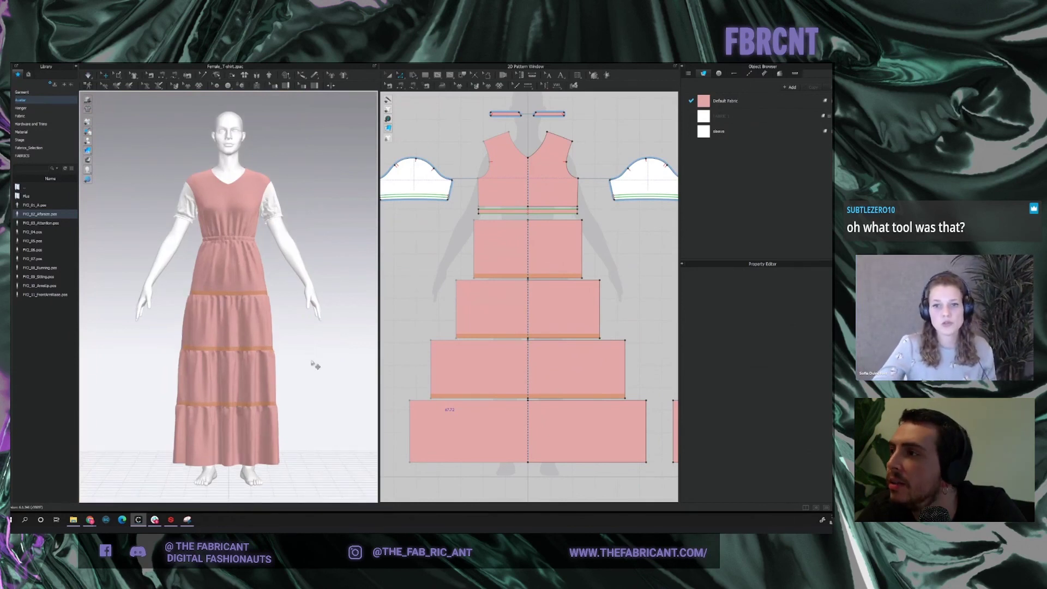
left_click(575, 338)
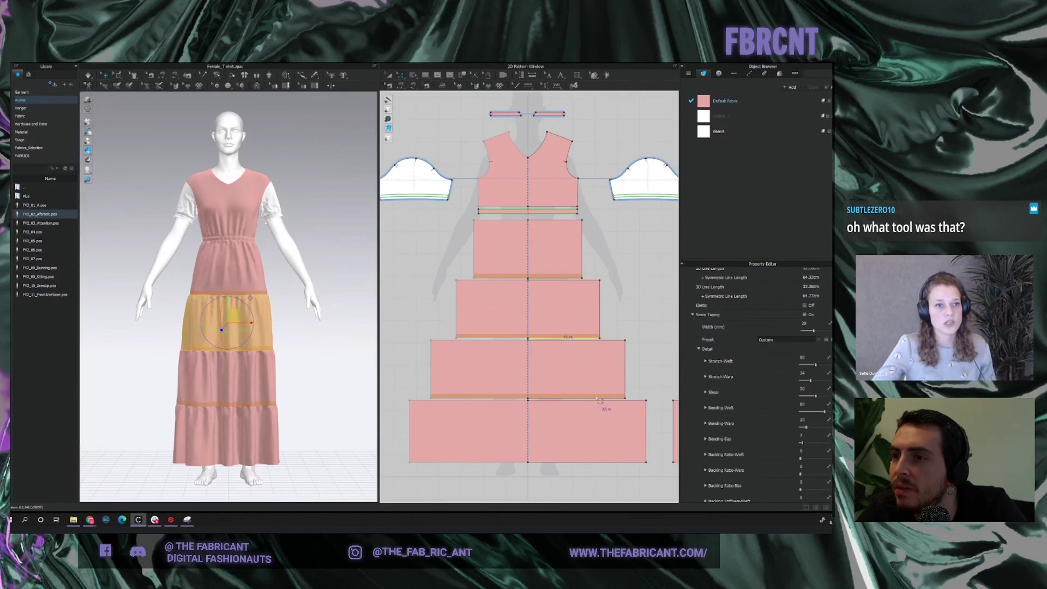
left_click(598, 398, "shift")
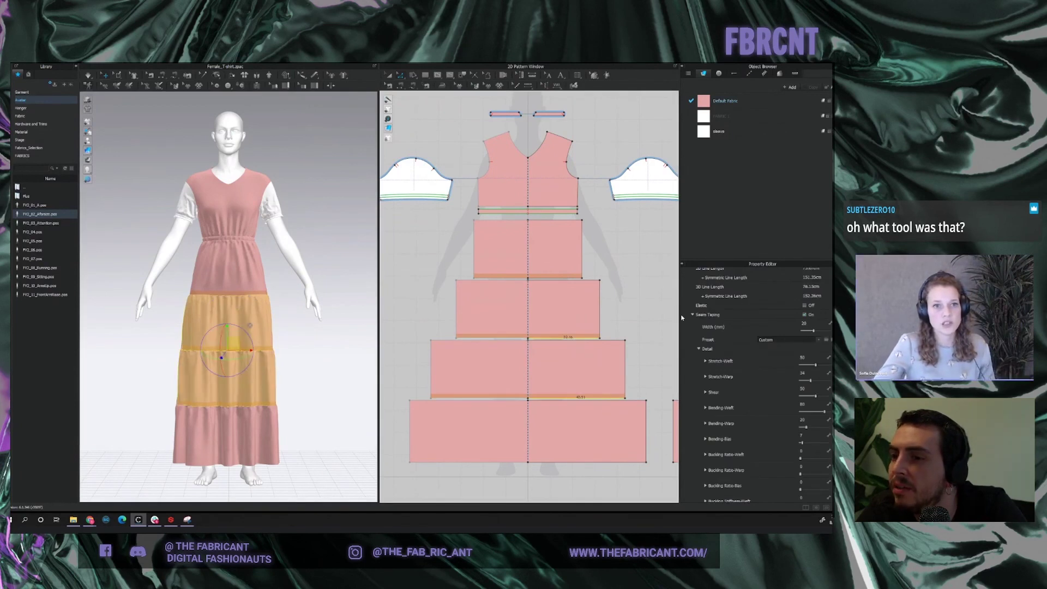
scroll(740, 347, "up", 3)
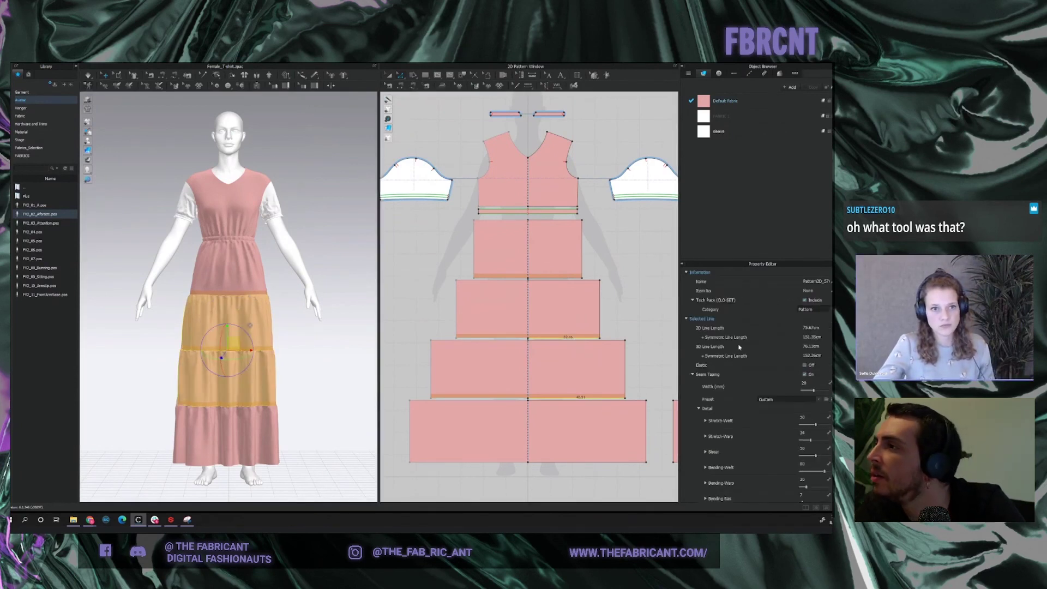
left_click(636, 385)
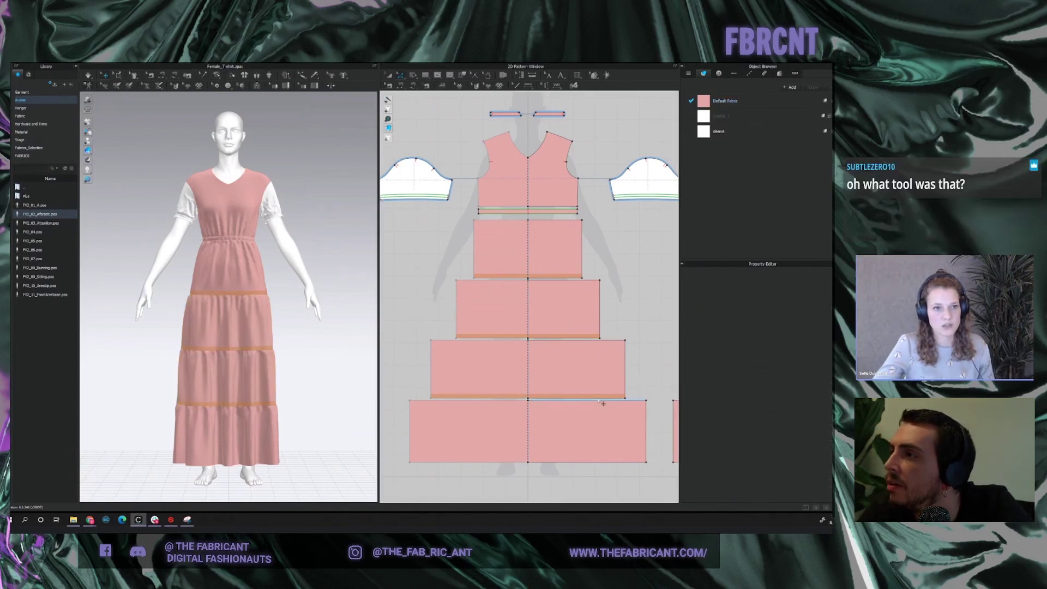
left_click(627, 377)
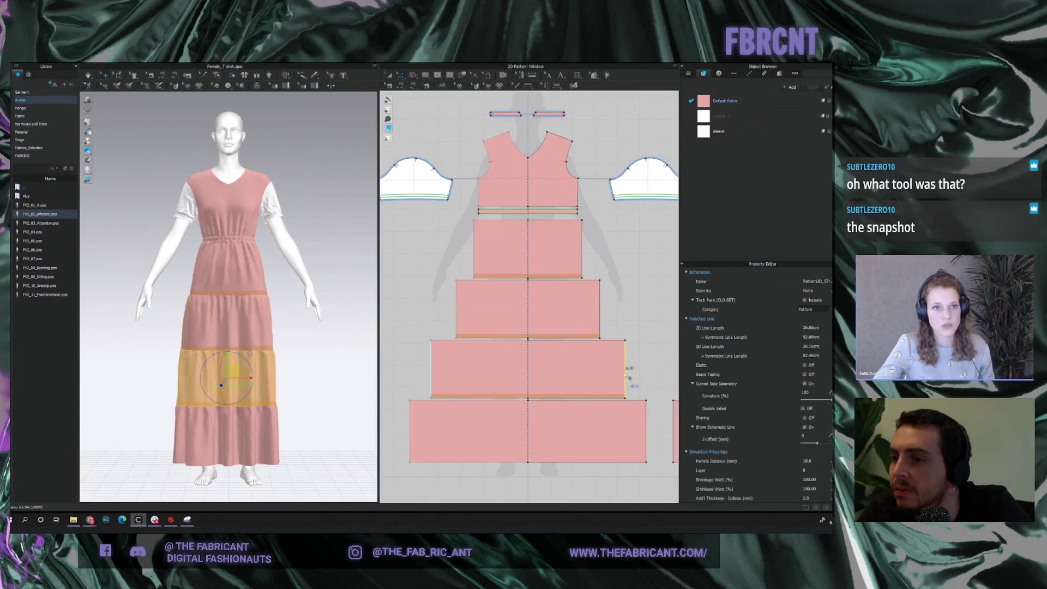
left_click(613, 401)
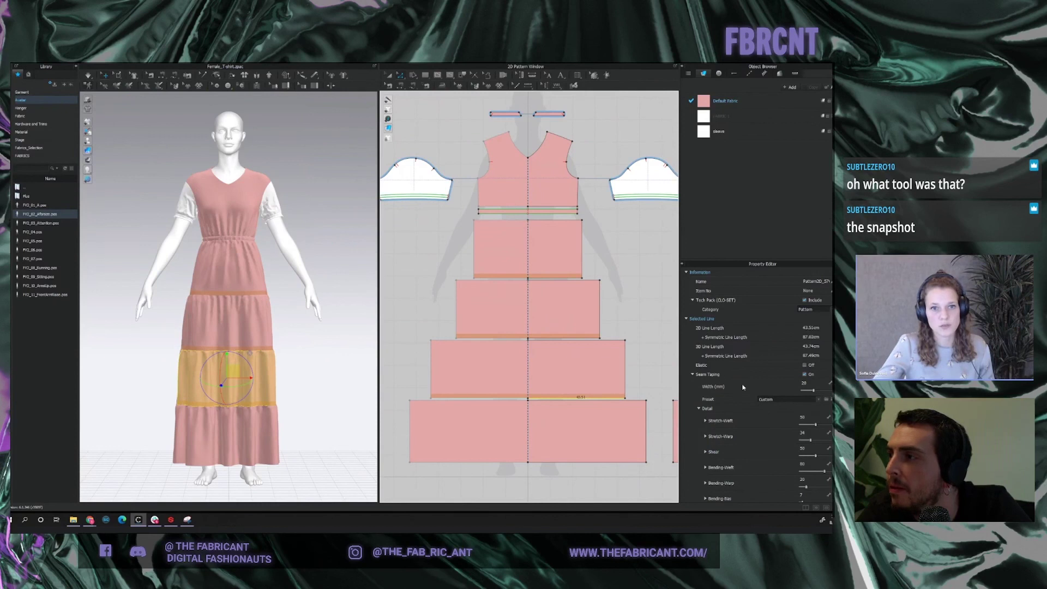
left_click(699, 409)
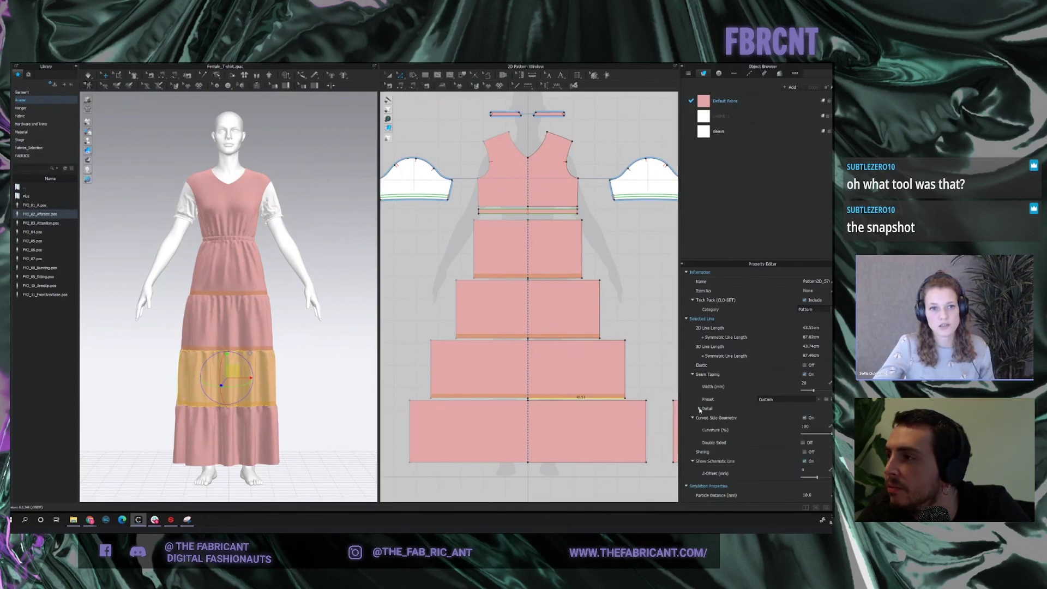
left_click(700, 409)
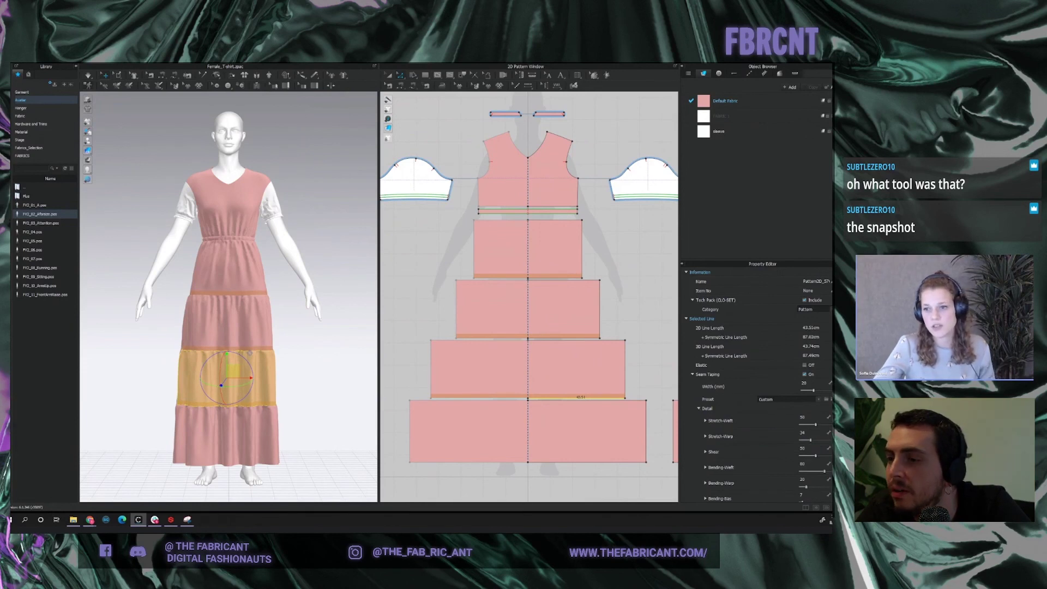
Bring up the Snipping Tool capture once more, then inspect the taped dress from the side.
left_click(187, 520)
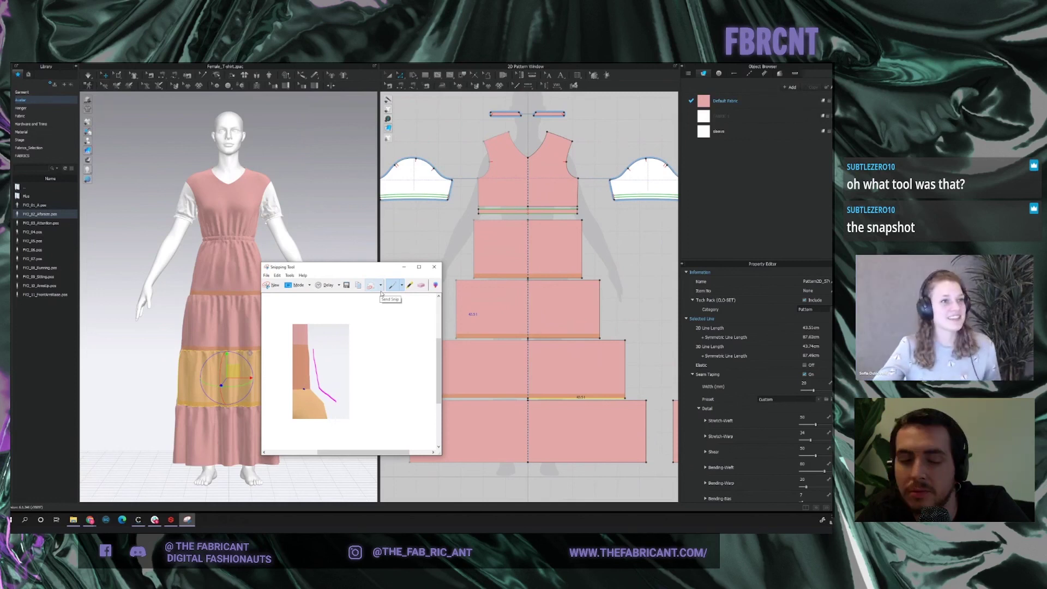
left_click(404, 267)
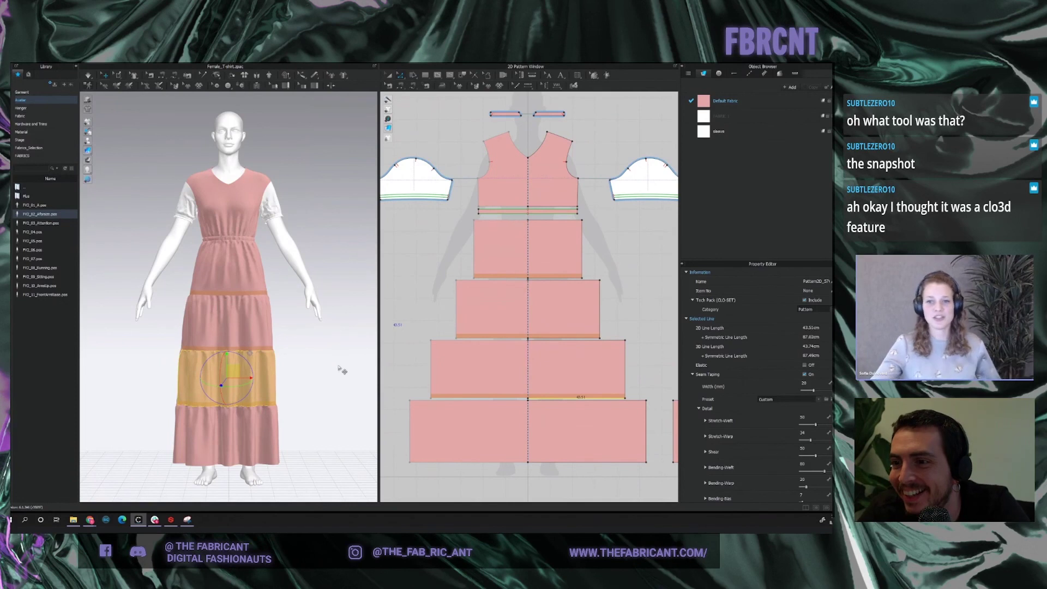
left_click(309, 391)
right_click_drag(308, 391, 332, 382)
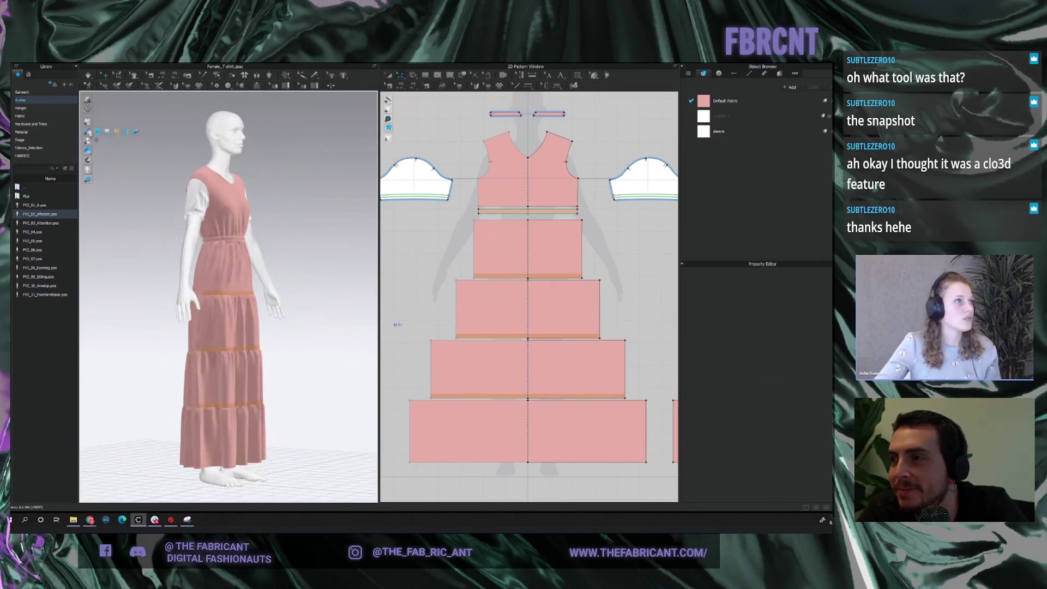
Hide the seam tape display on the 3D garment and inspect the gathered tiers from the front.
left_click(116, 132)
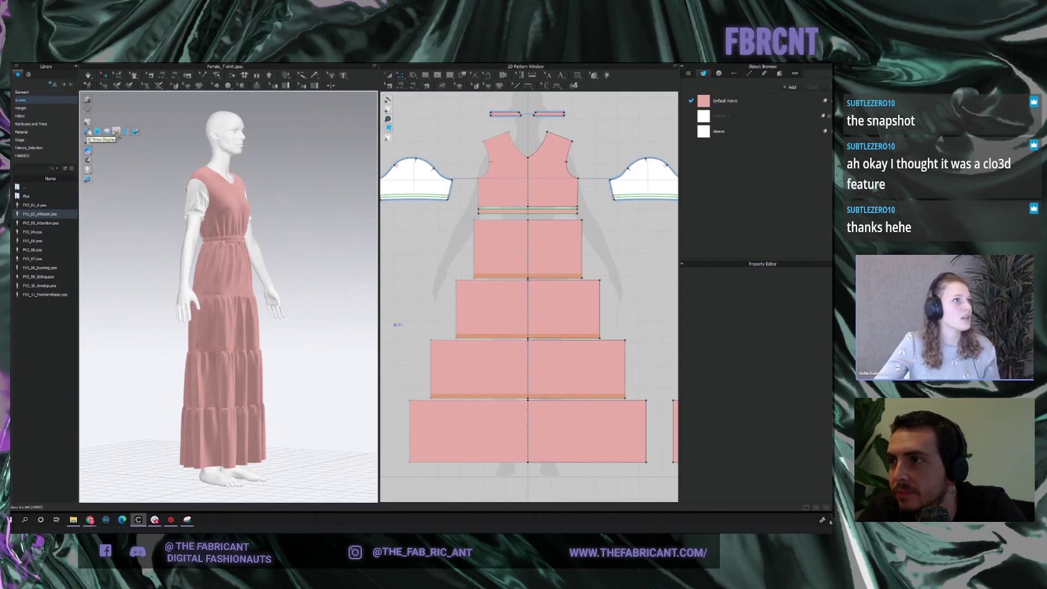
scroll(275, 371, "up", 3)
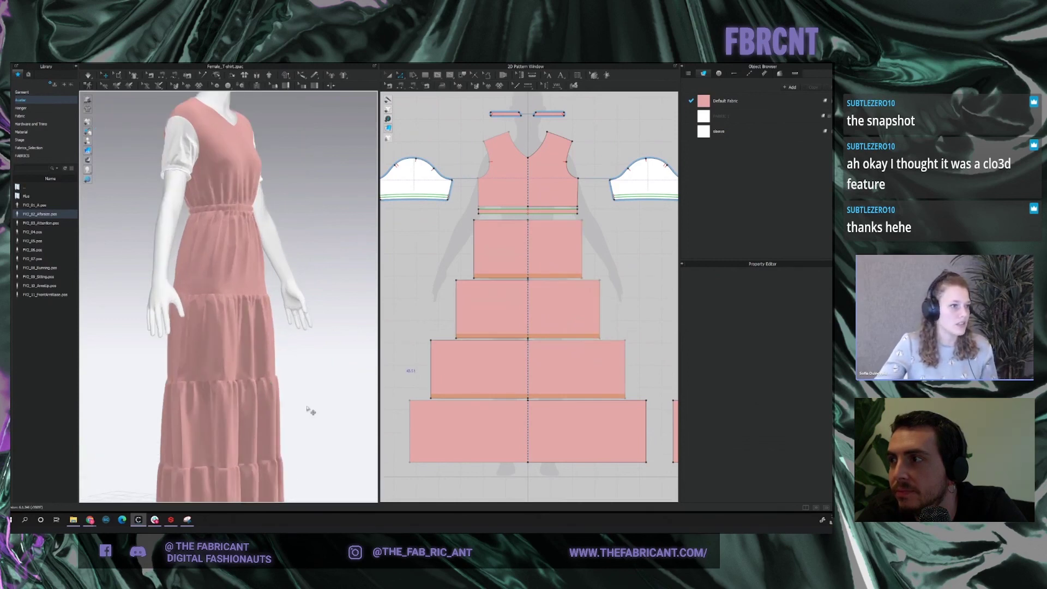
scroll(322, 402, "down", 1)
middle_click_drag(322, 402, 325, 362)
right_click_drag(326, 362, 292, 386)
scroll(305, 391, "up", 2)
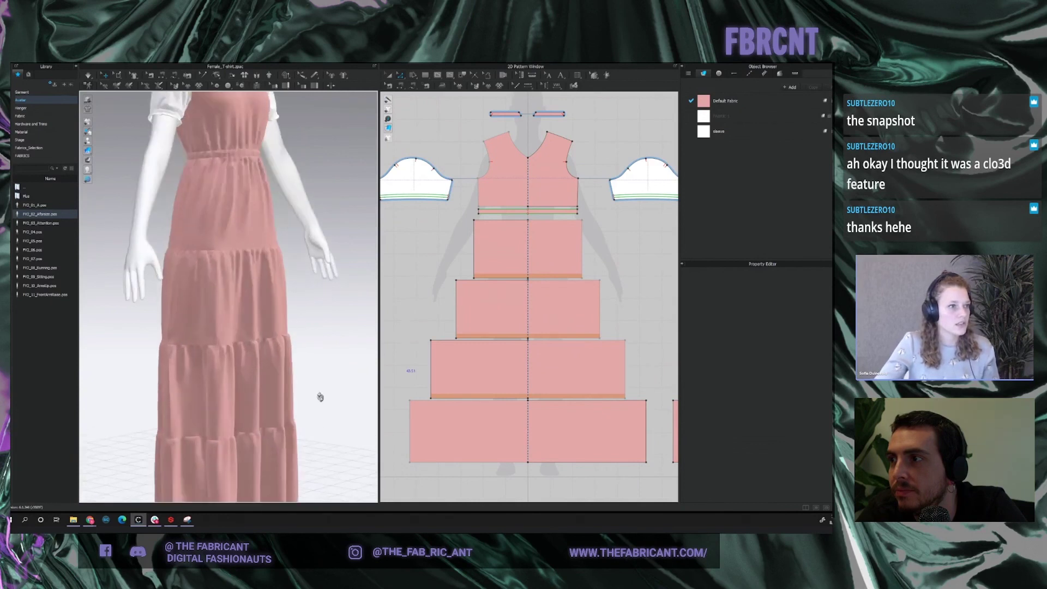
scroll(313, 393, "up", 2)
scroll(300, 398, "down", 4)
scroll(245, 352, "up", 1)
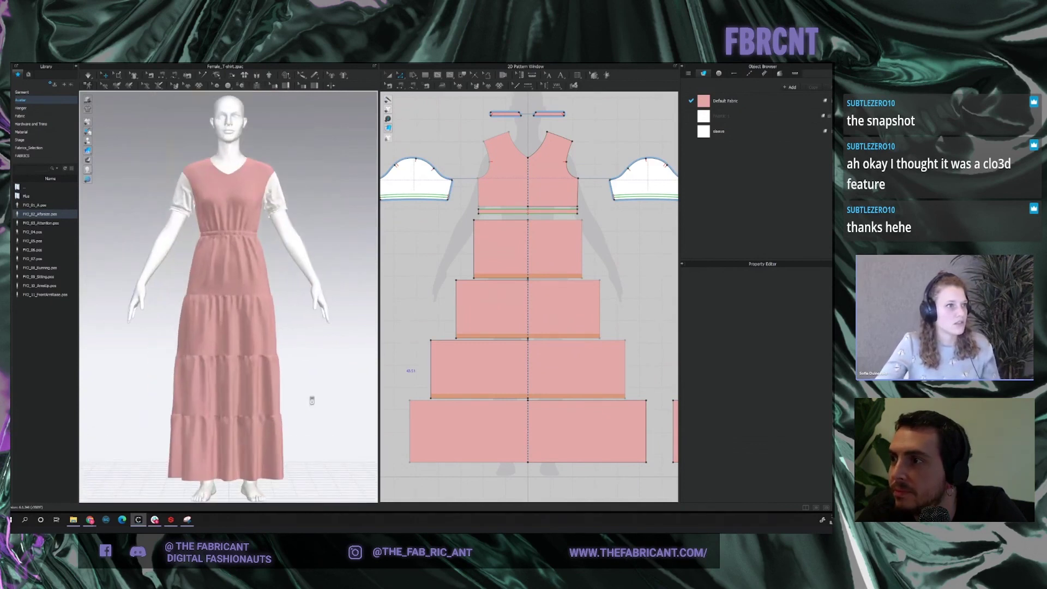
Compare the dress's drape and tier gathers between the back and front views.
right_click_drag(220, 335, 355, 356)
scroll(331, 361, "down", 2)
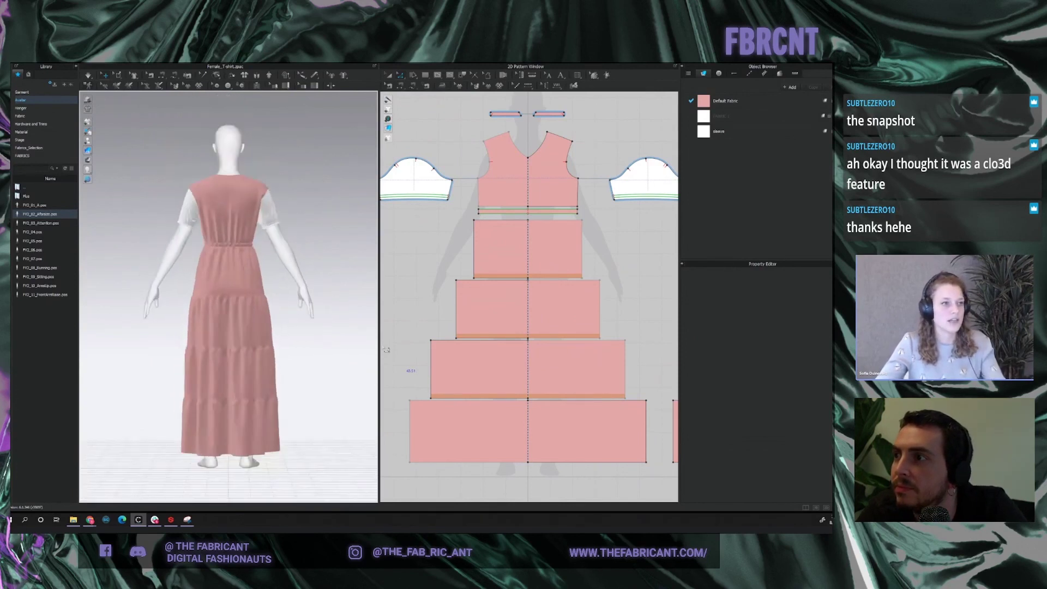
key("2")
scroll(314, 371, "up", 2)
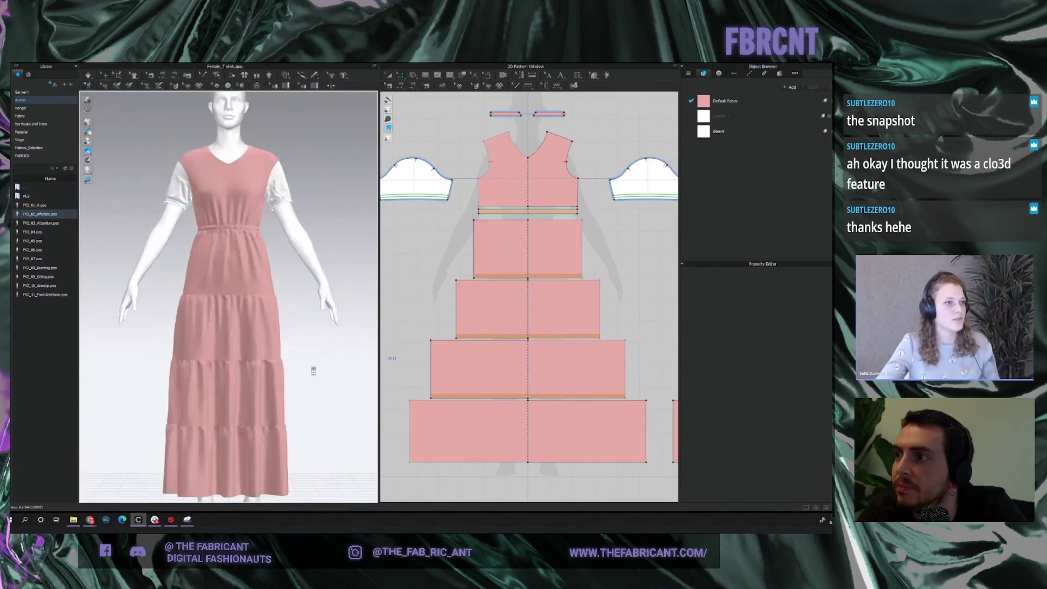
scroll(314, 371, "down", 2)
key("8")
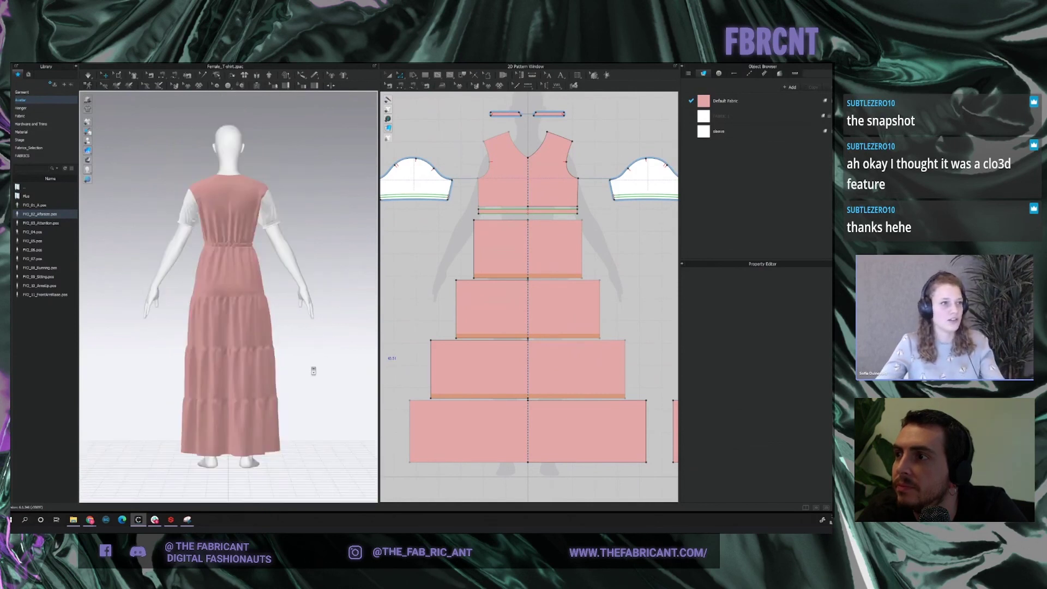
key("2")
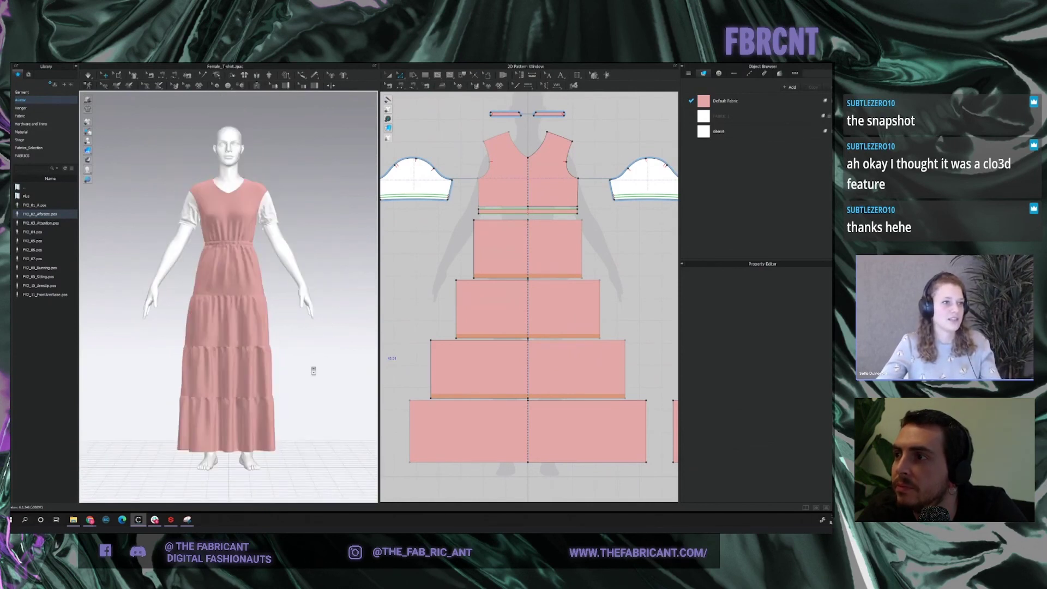
key("8")
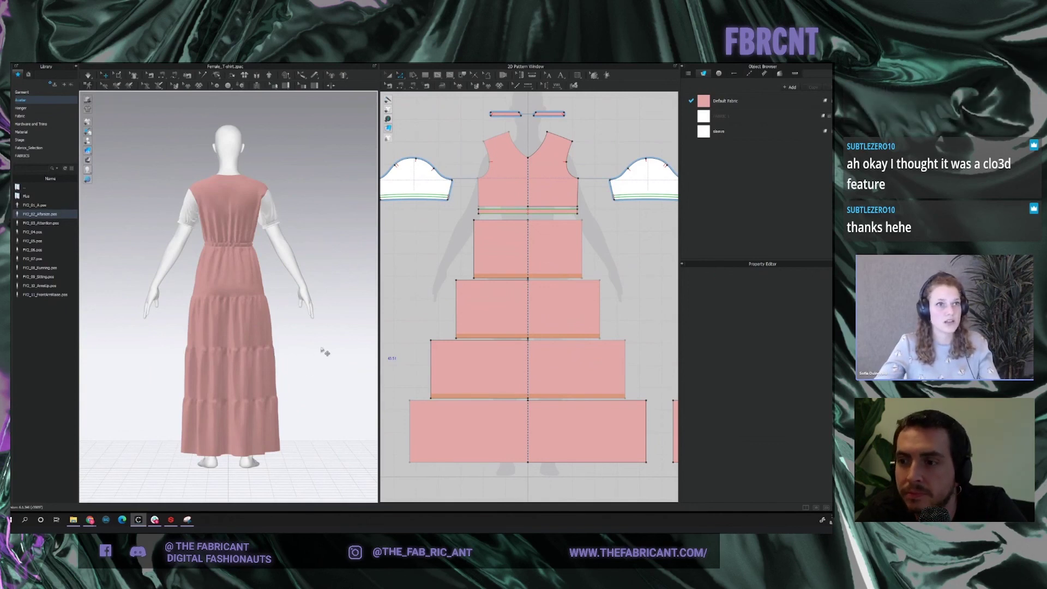
Check the elastic settings of the waistband's lower line, then examine the bodice and skirt gathers from the front.
left_click(562, 217)
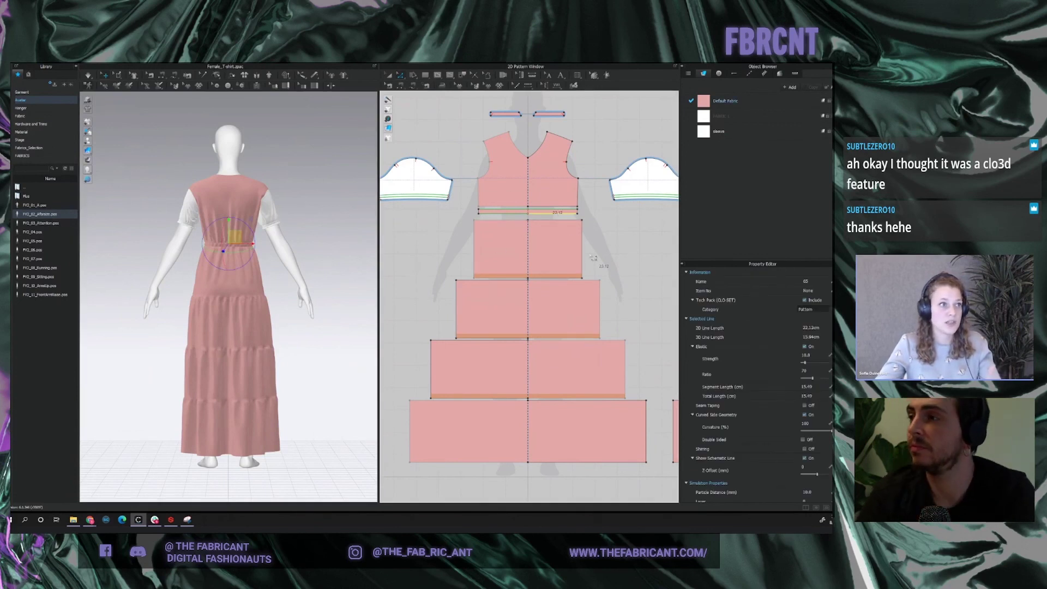
left_click(333, 285)
mouse_move(338, 286)
right_mouse_down()
mouse_move(187, 289)
mouse_move(345, 289)
mouse_move(329, 289)
right_mouse_up()
right_click_drag(341, 346, 259, 341)
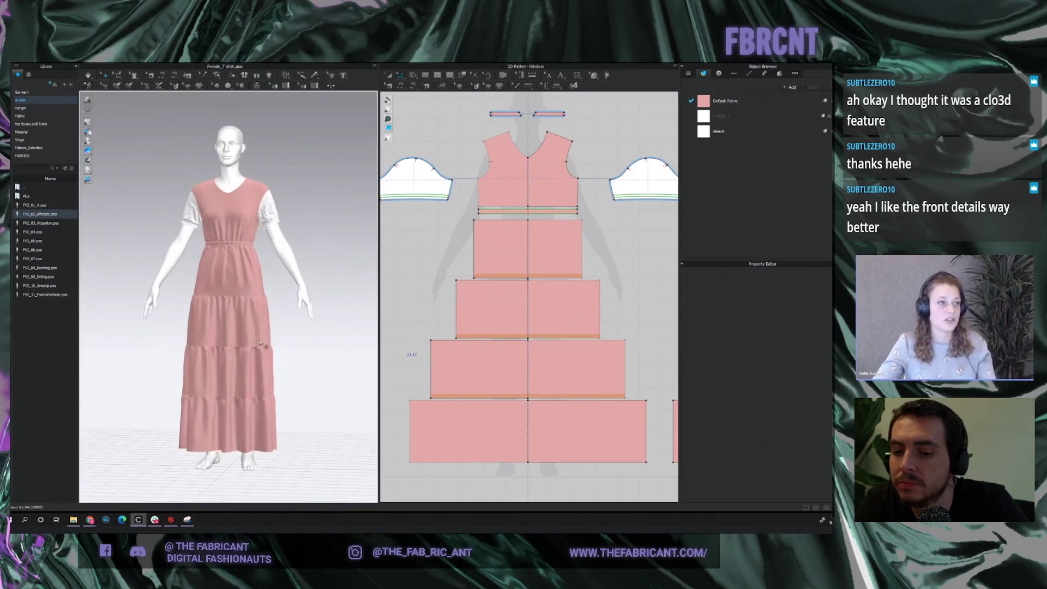
right_click_drag(259, 338, 202, 337)
scroll(323, 340, "up", 2)
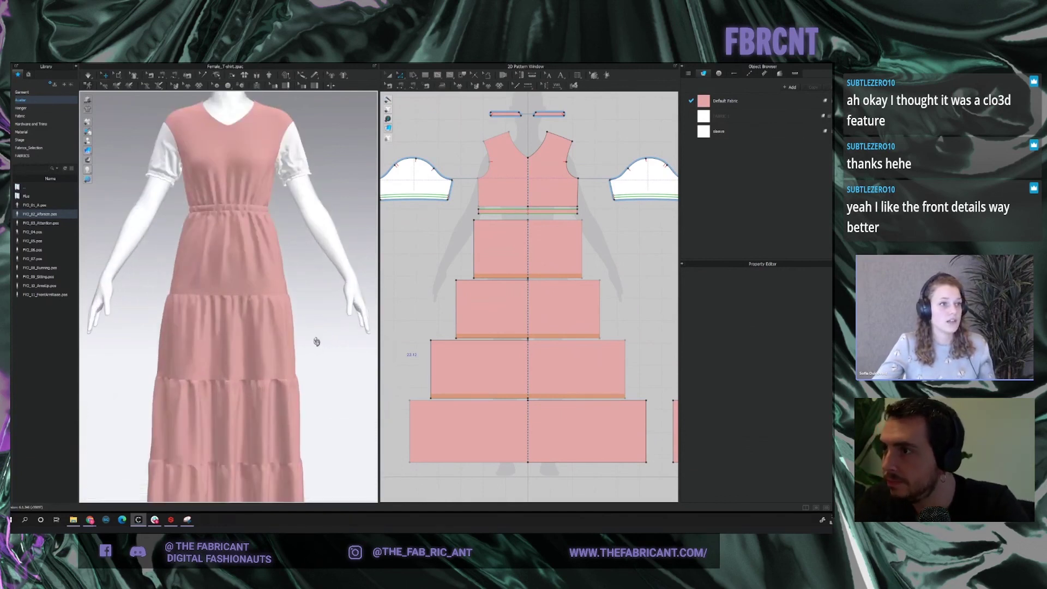
scroll(320, 380, "up", 2)
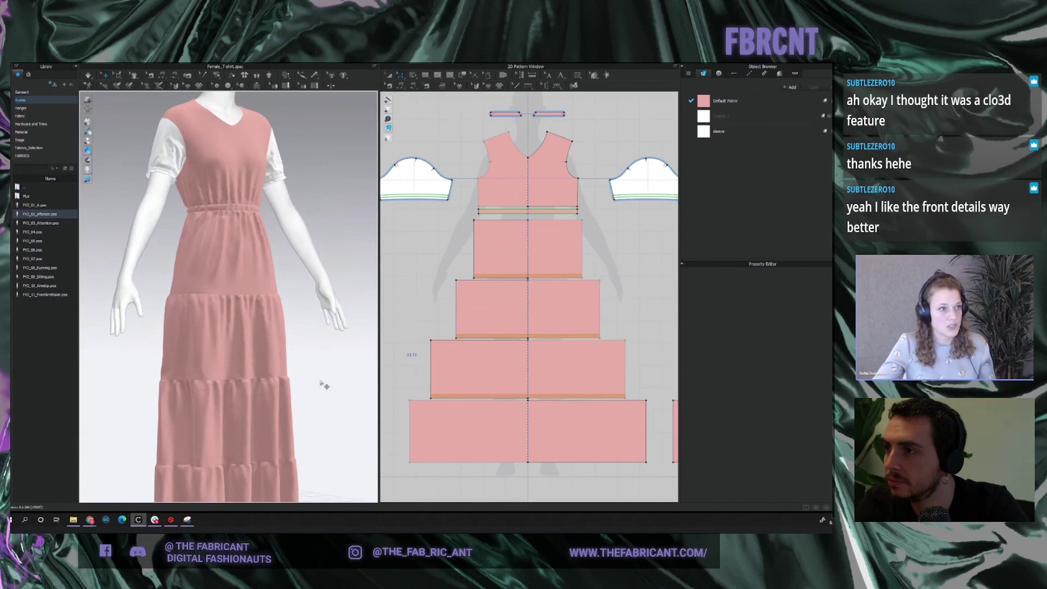
scroll(320, 379, "up", 1)
scroll(320, 379, "down", 4)
right_click_drag(320, 379, 289, 382)
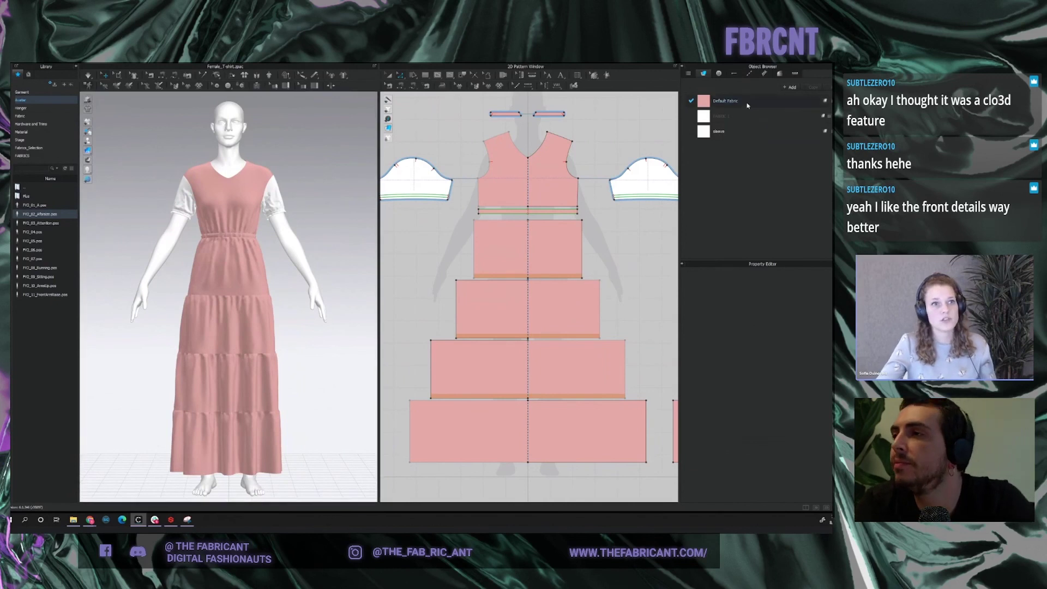
Set the Default Fabric's colour to white and deselect the dress's pattern pieces.
left_click(747, 100)
left_click(829, 404)
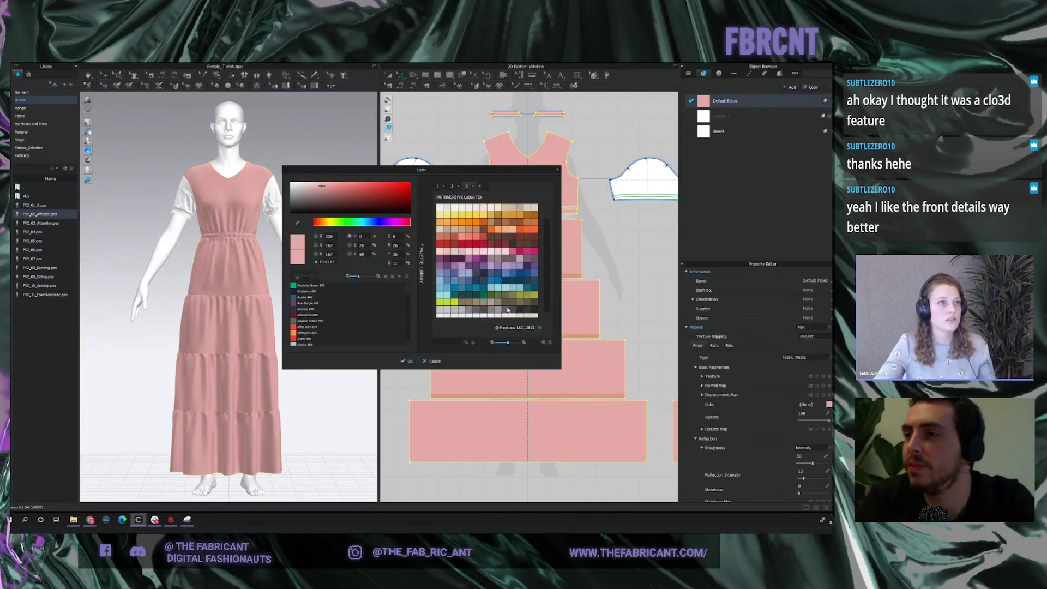
left_click_drag(302, 202, 289, 181)
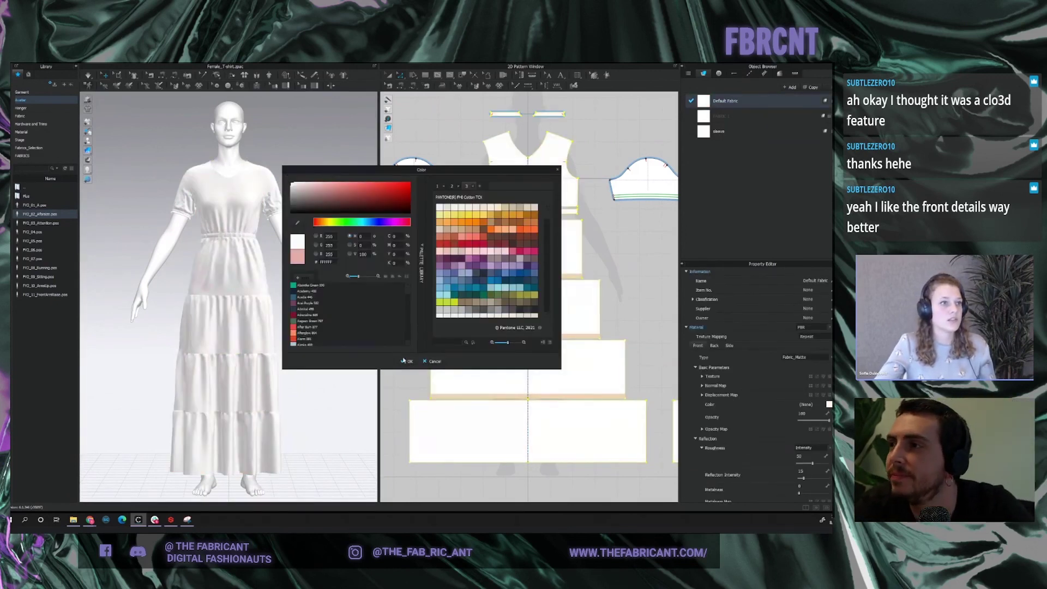
left_click(406, 361)
left_click(343, 345)
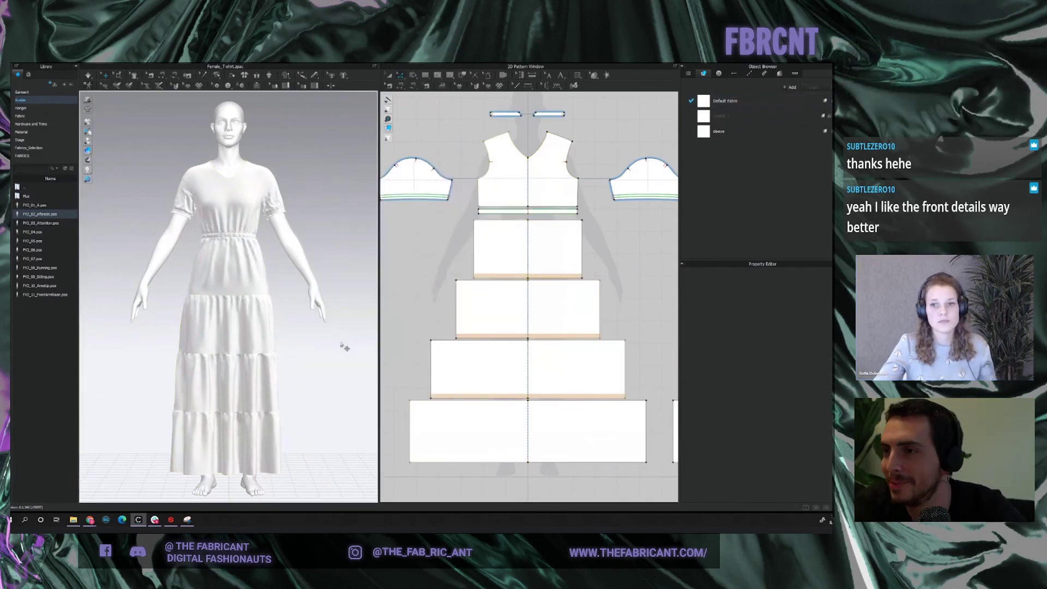